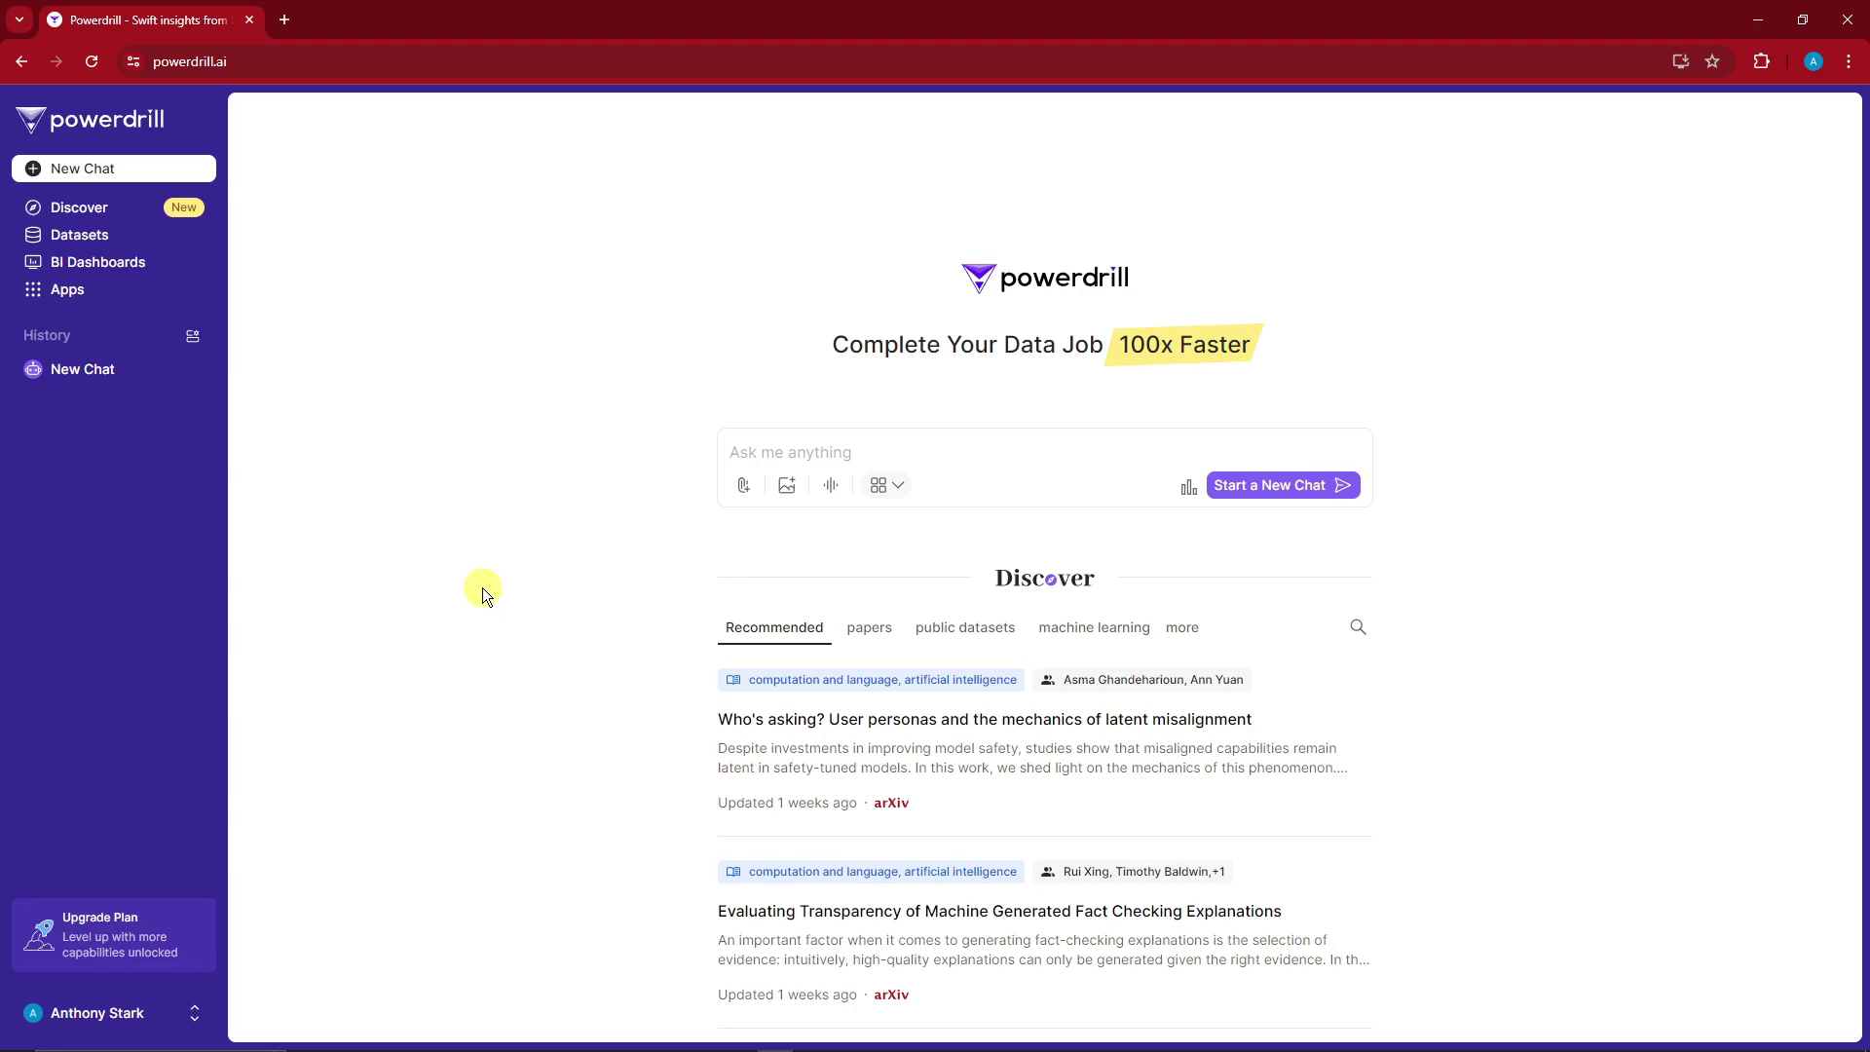
- Open the account menu and view the Pricing Plans overview
scroll(482, 588, down, 4)
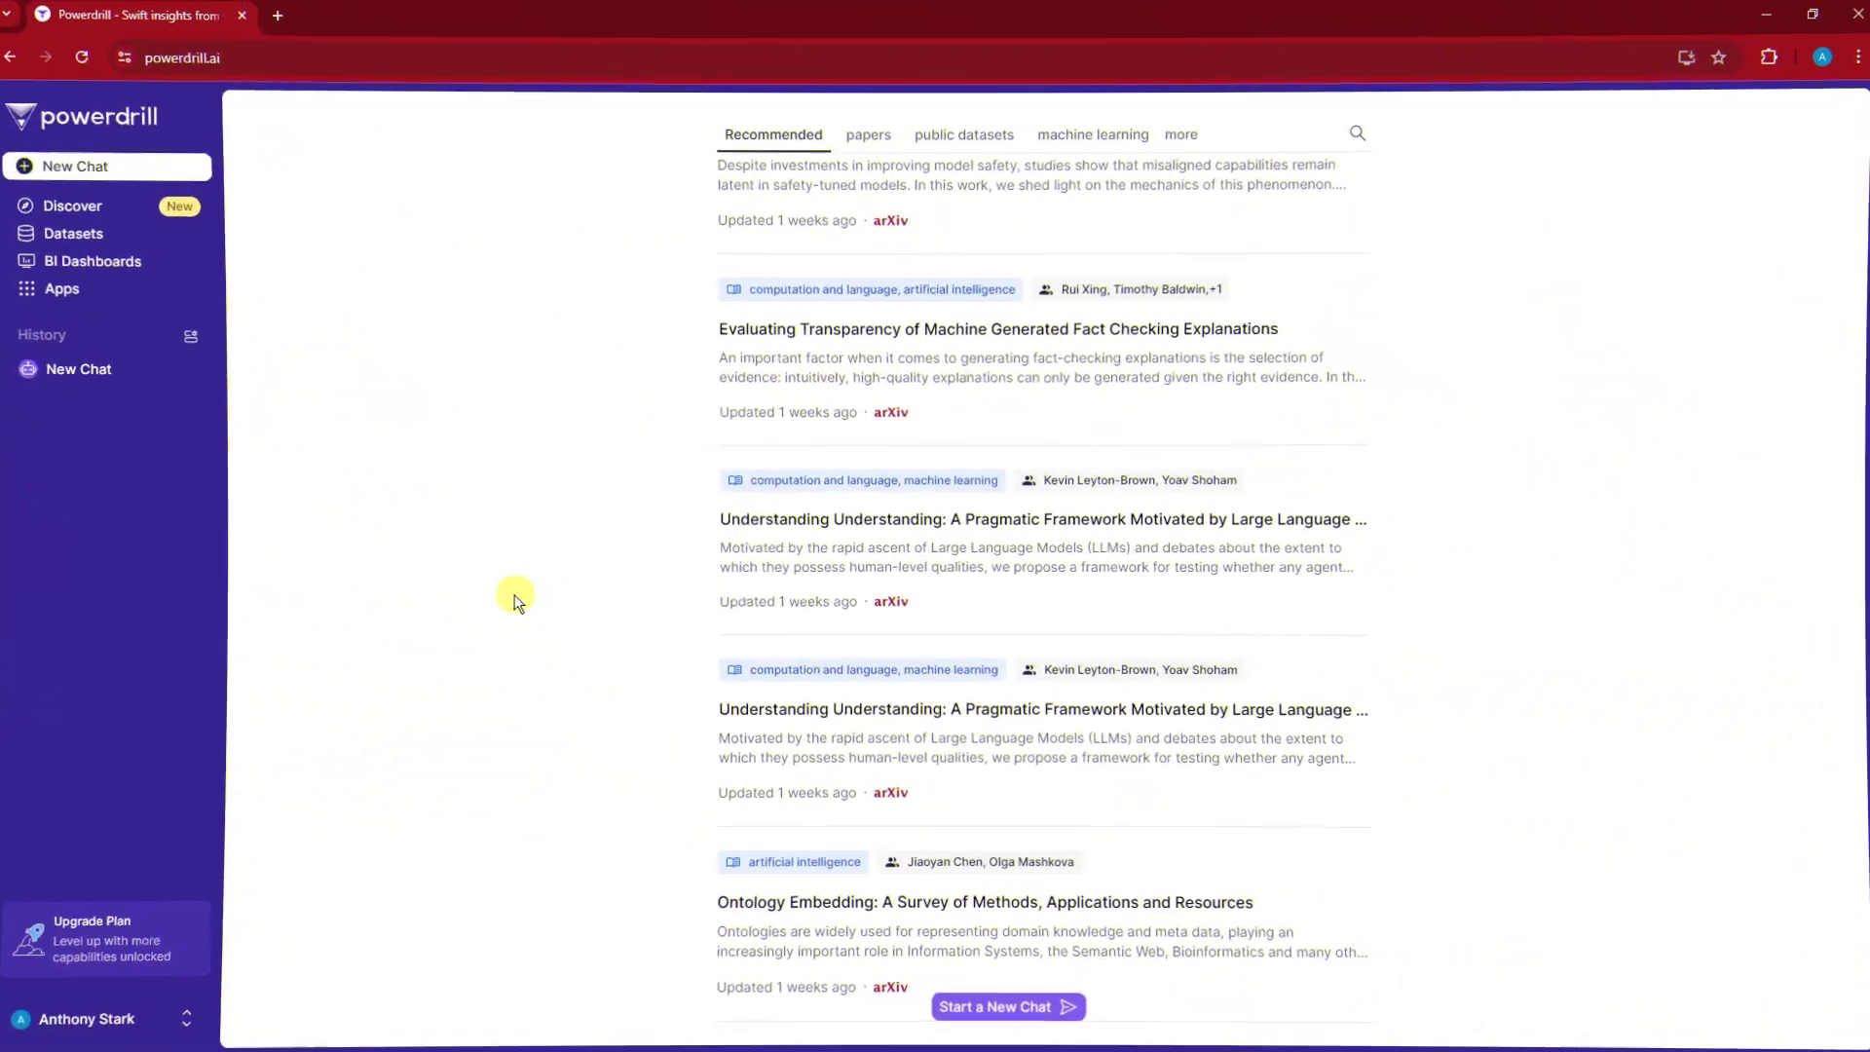
scroll(513, 596, up, 5)
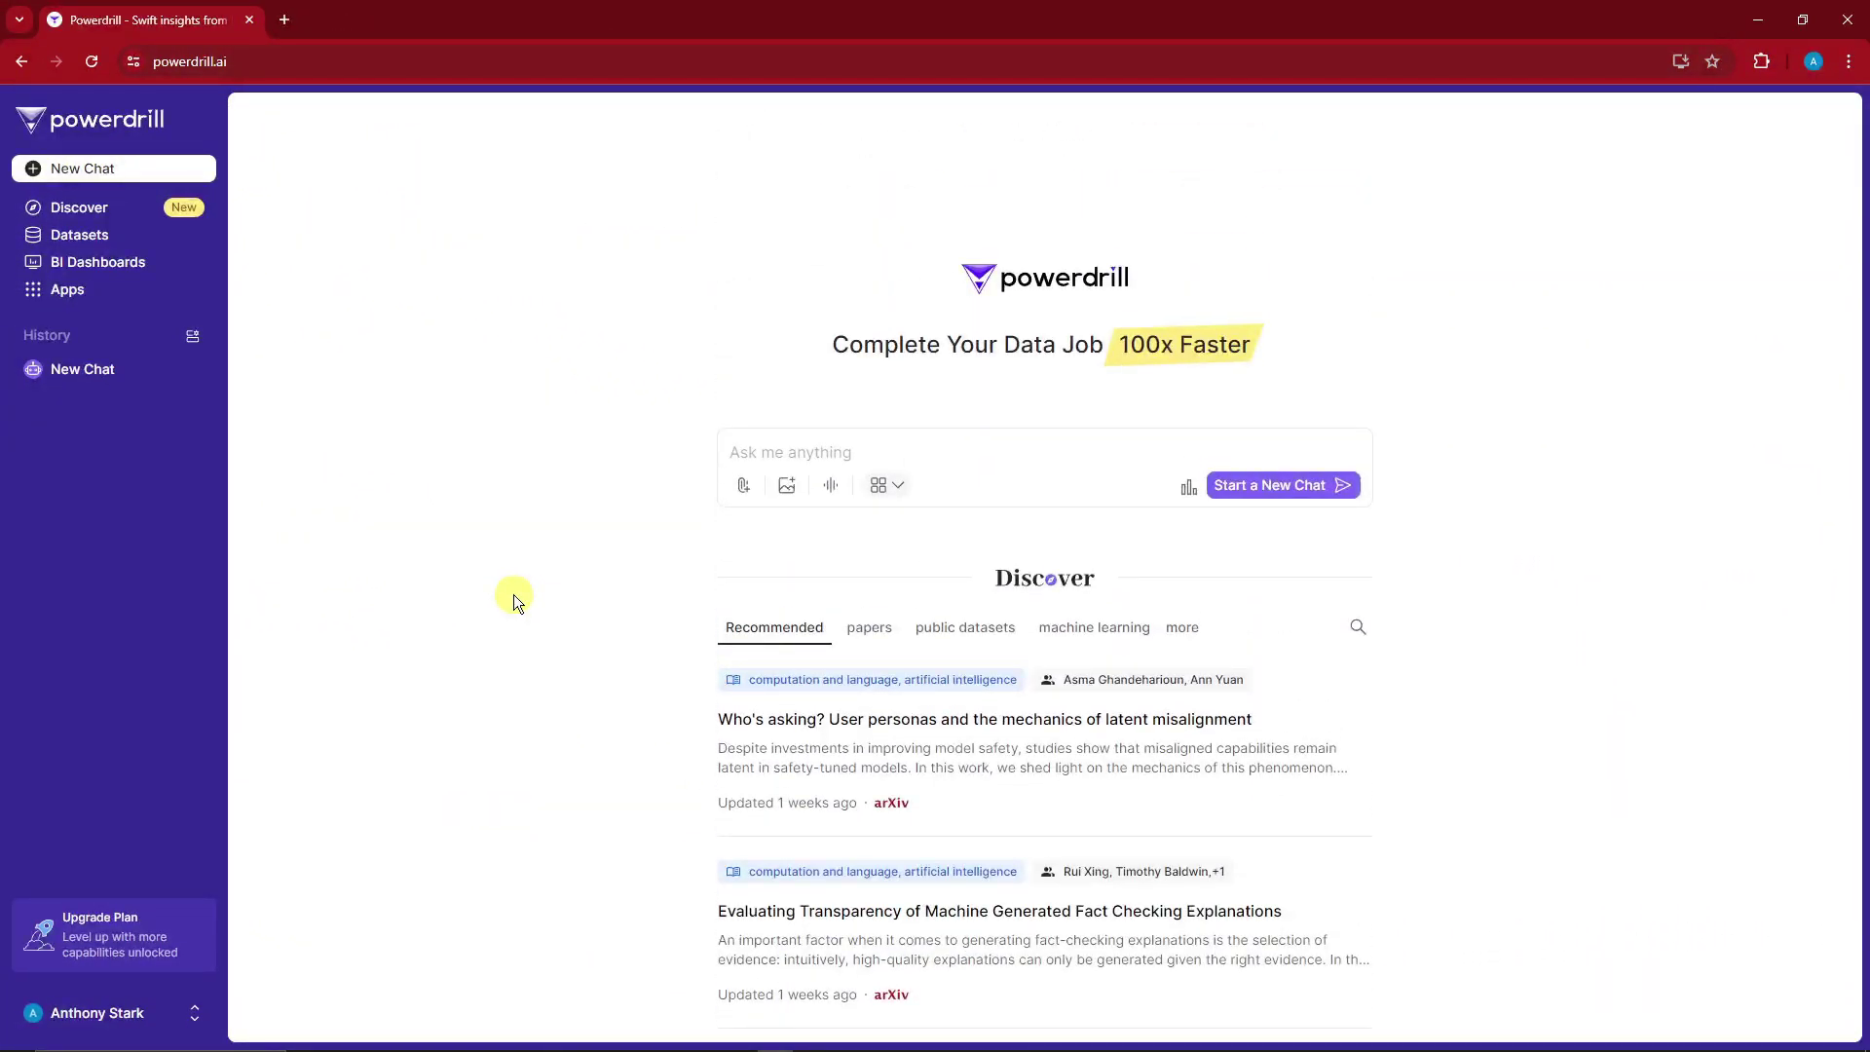
click(195, 1007)
click(313, 889)
click(197, 1015)
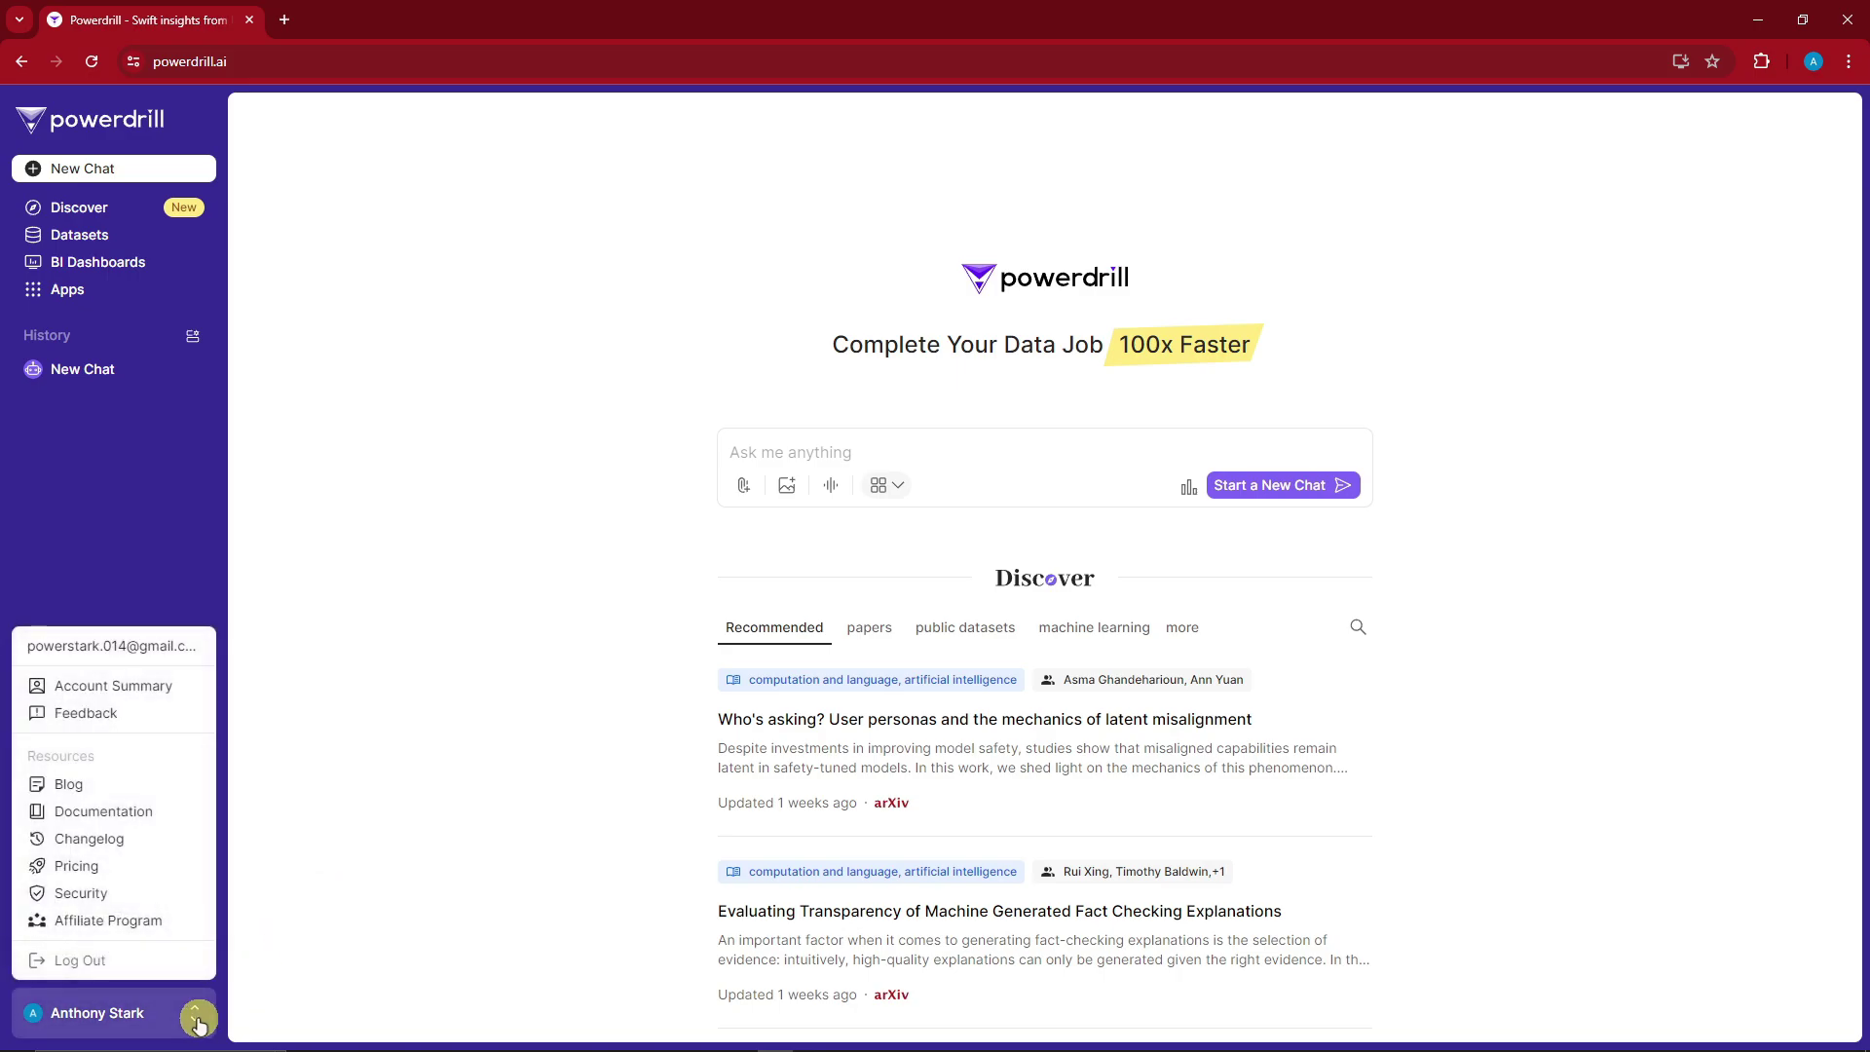
click(339, 909)
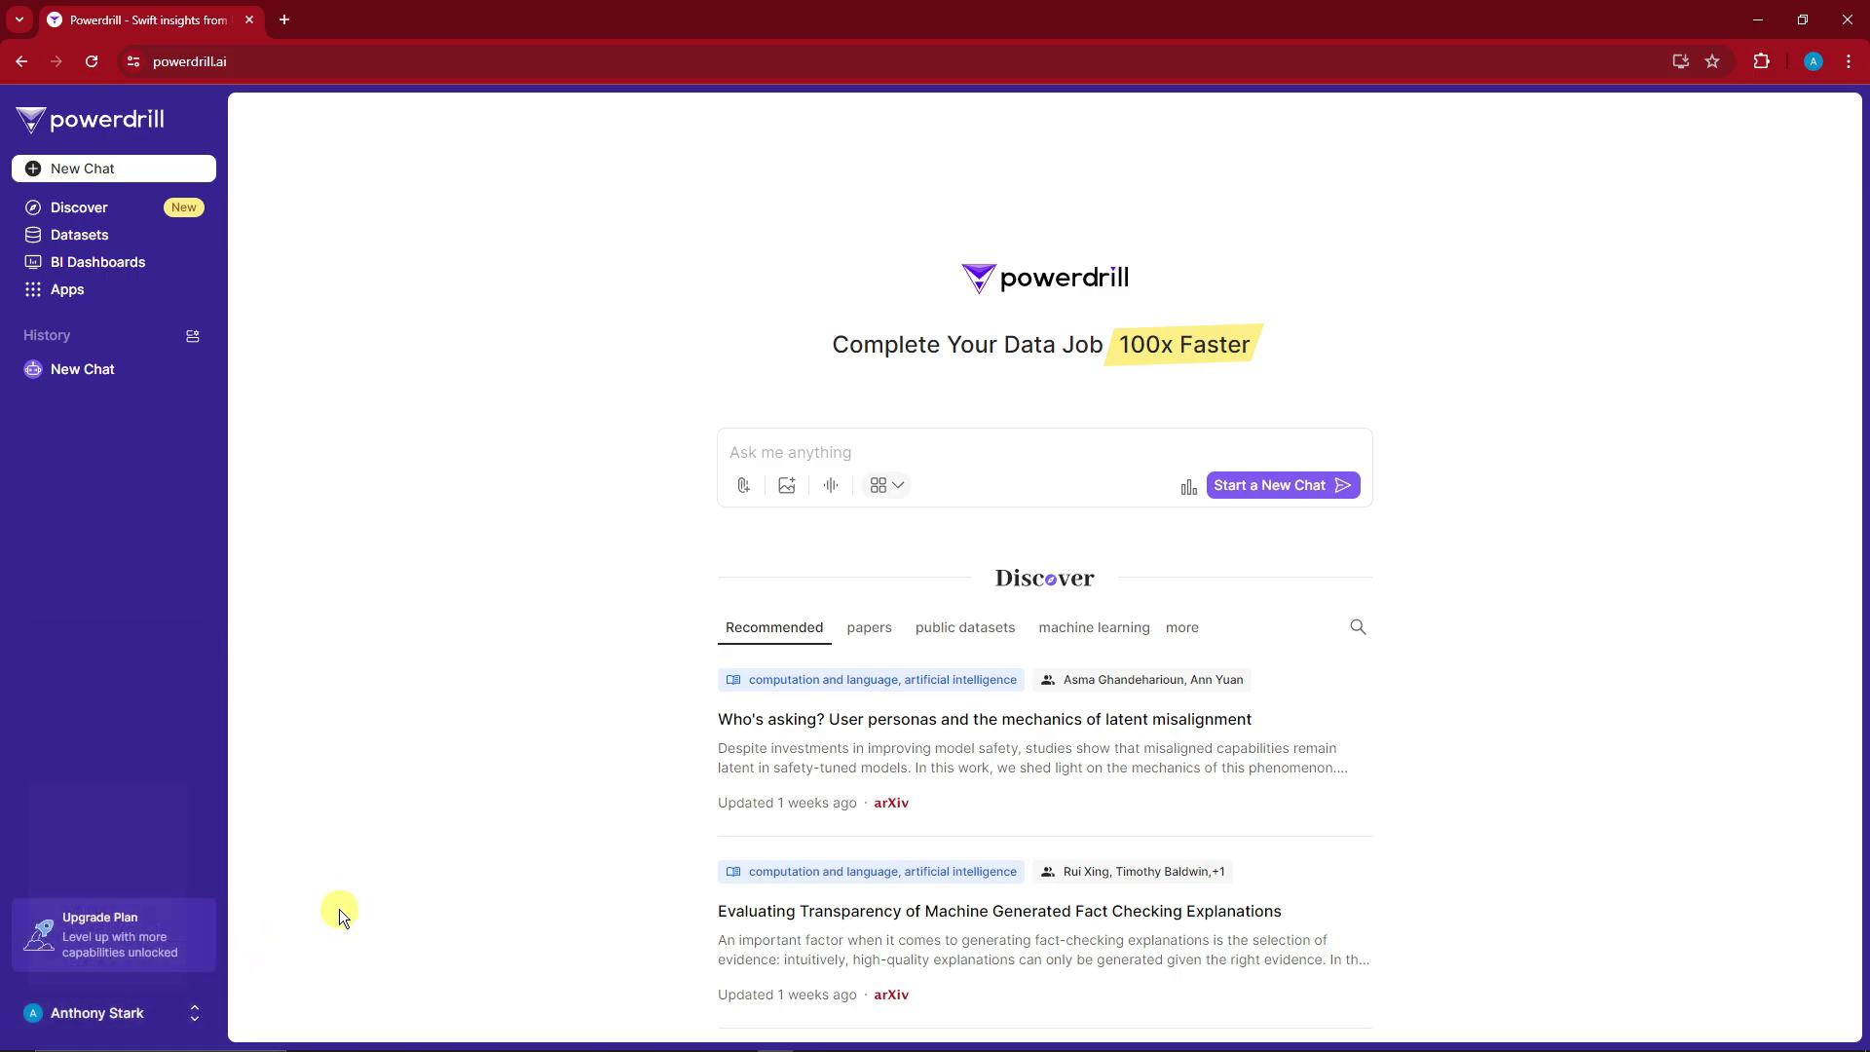
click(168, 937)
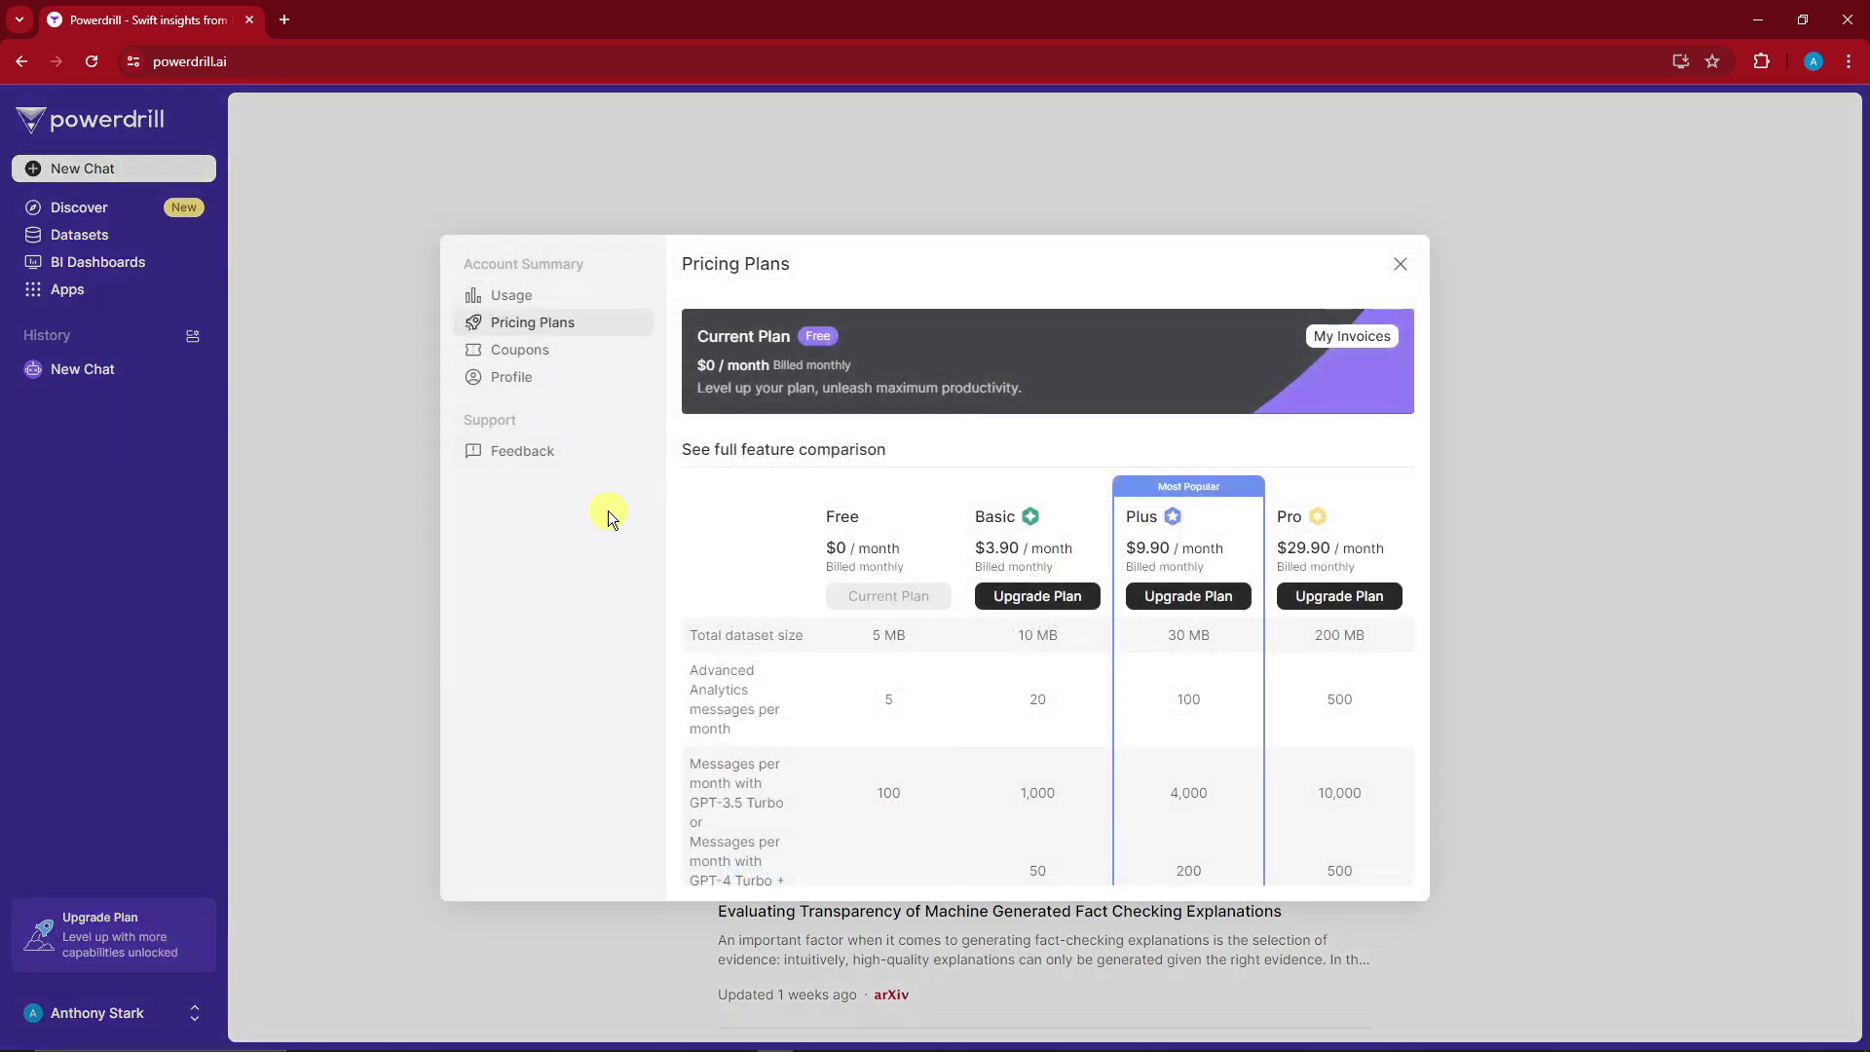
- Check Coupons, then the Usage page: 22.13 KB of 5 MB used, resetting July 01, 2024
scroll(861, 559, down, 1)
scroll(962, 557, up, 1)
click(527, 352)
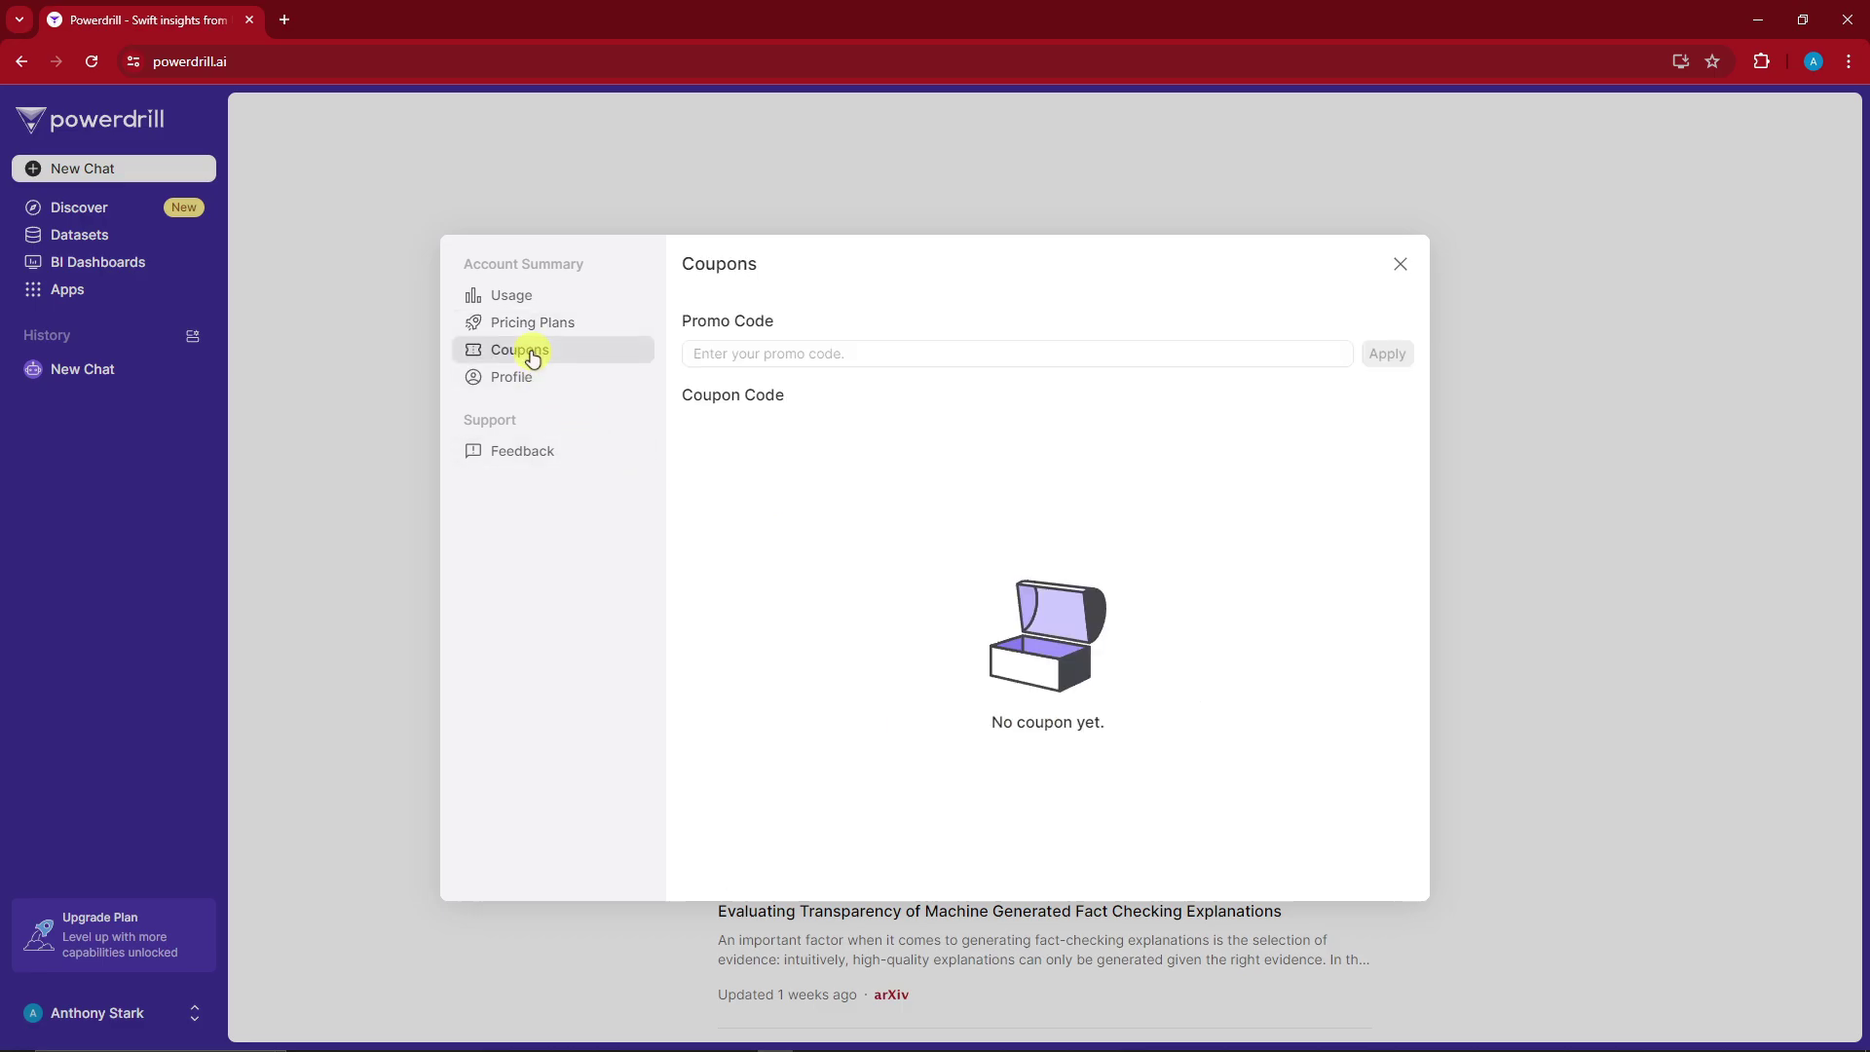
click(526, 298)
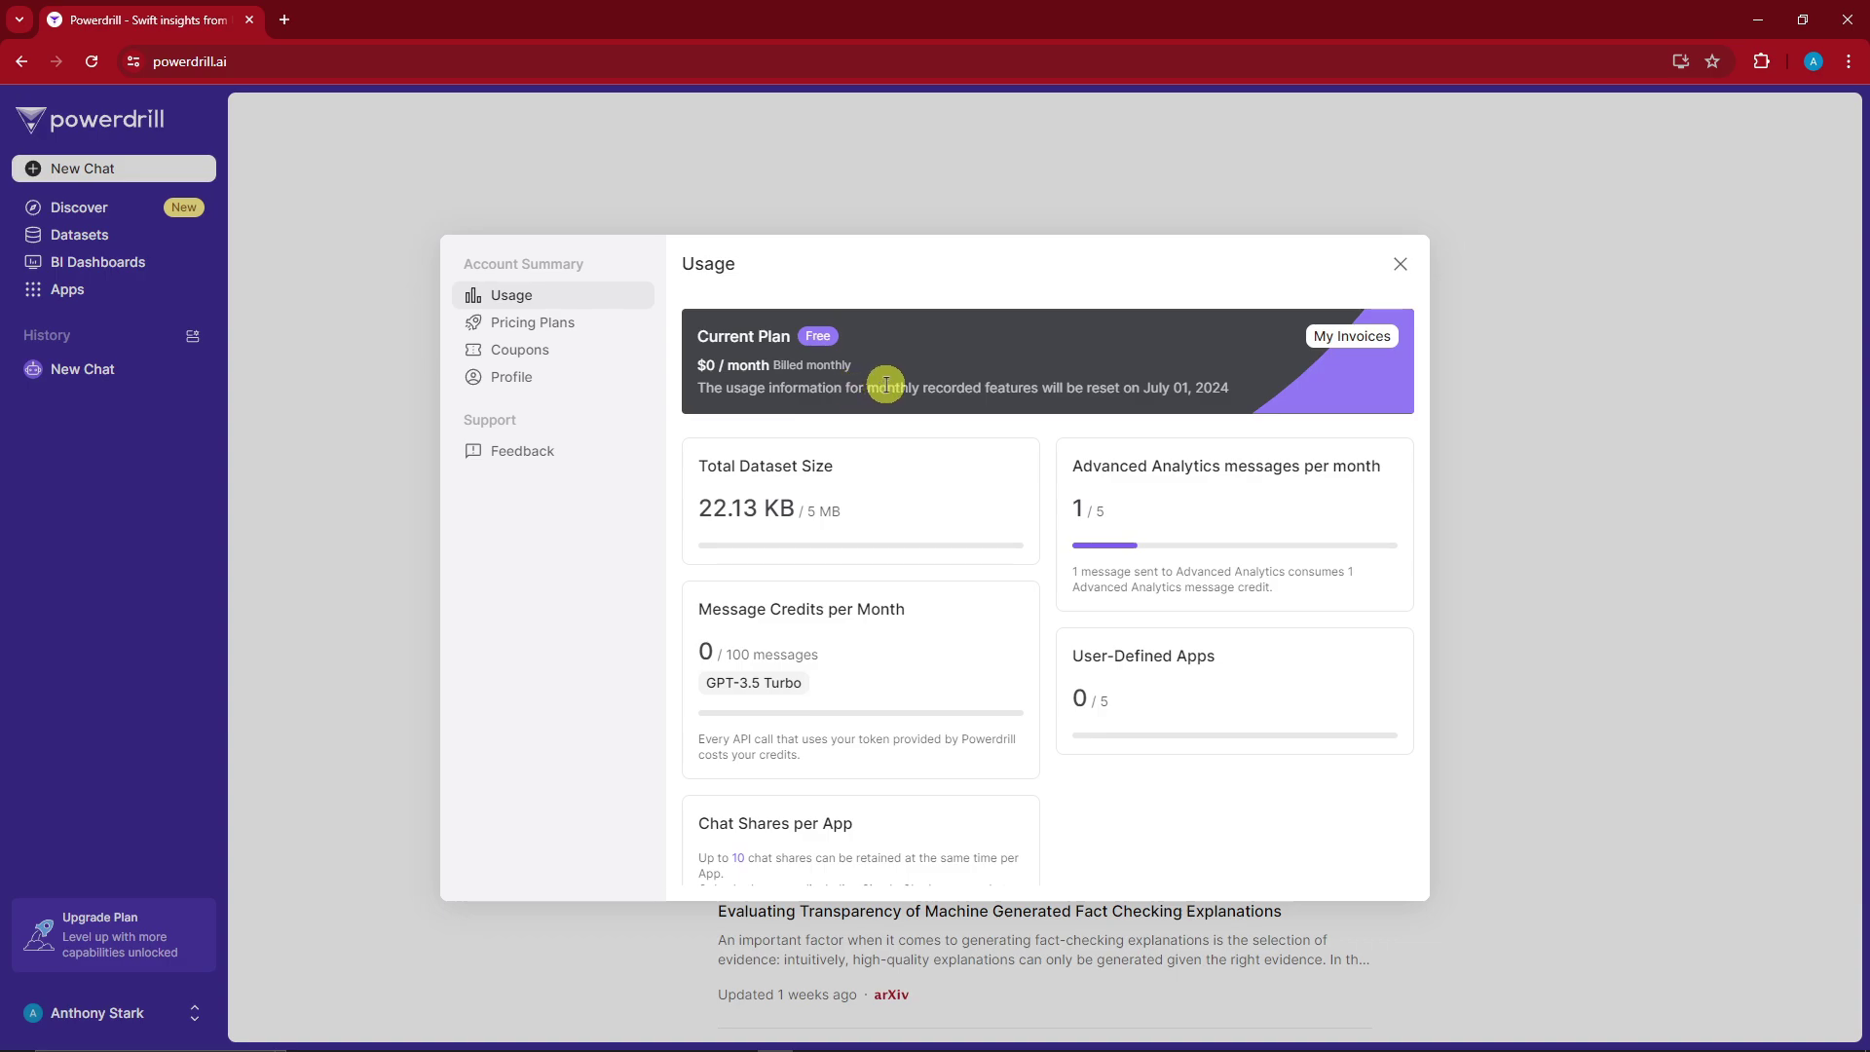
drag(1143, 388, 1250, 393)
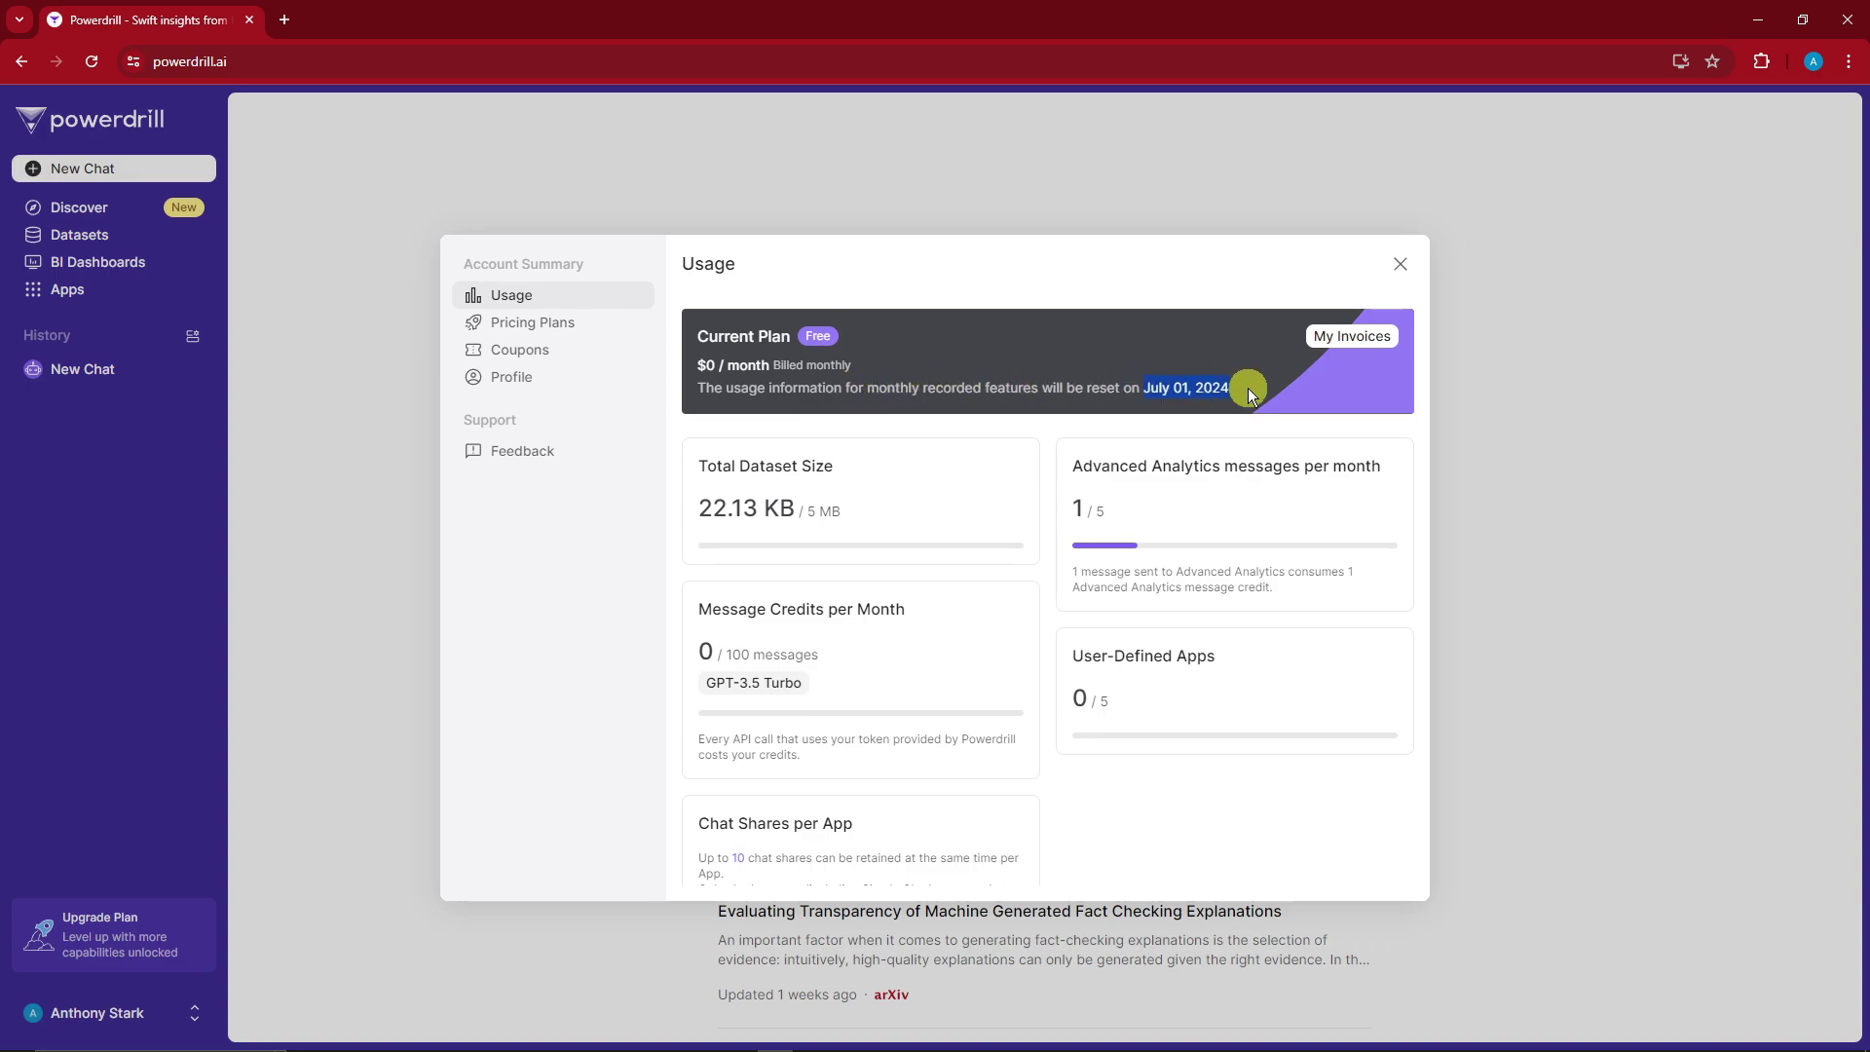
click(1215, 518)
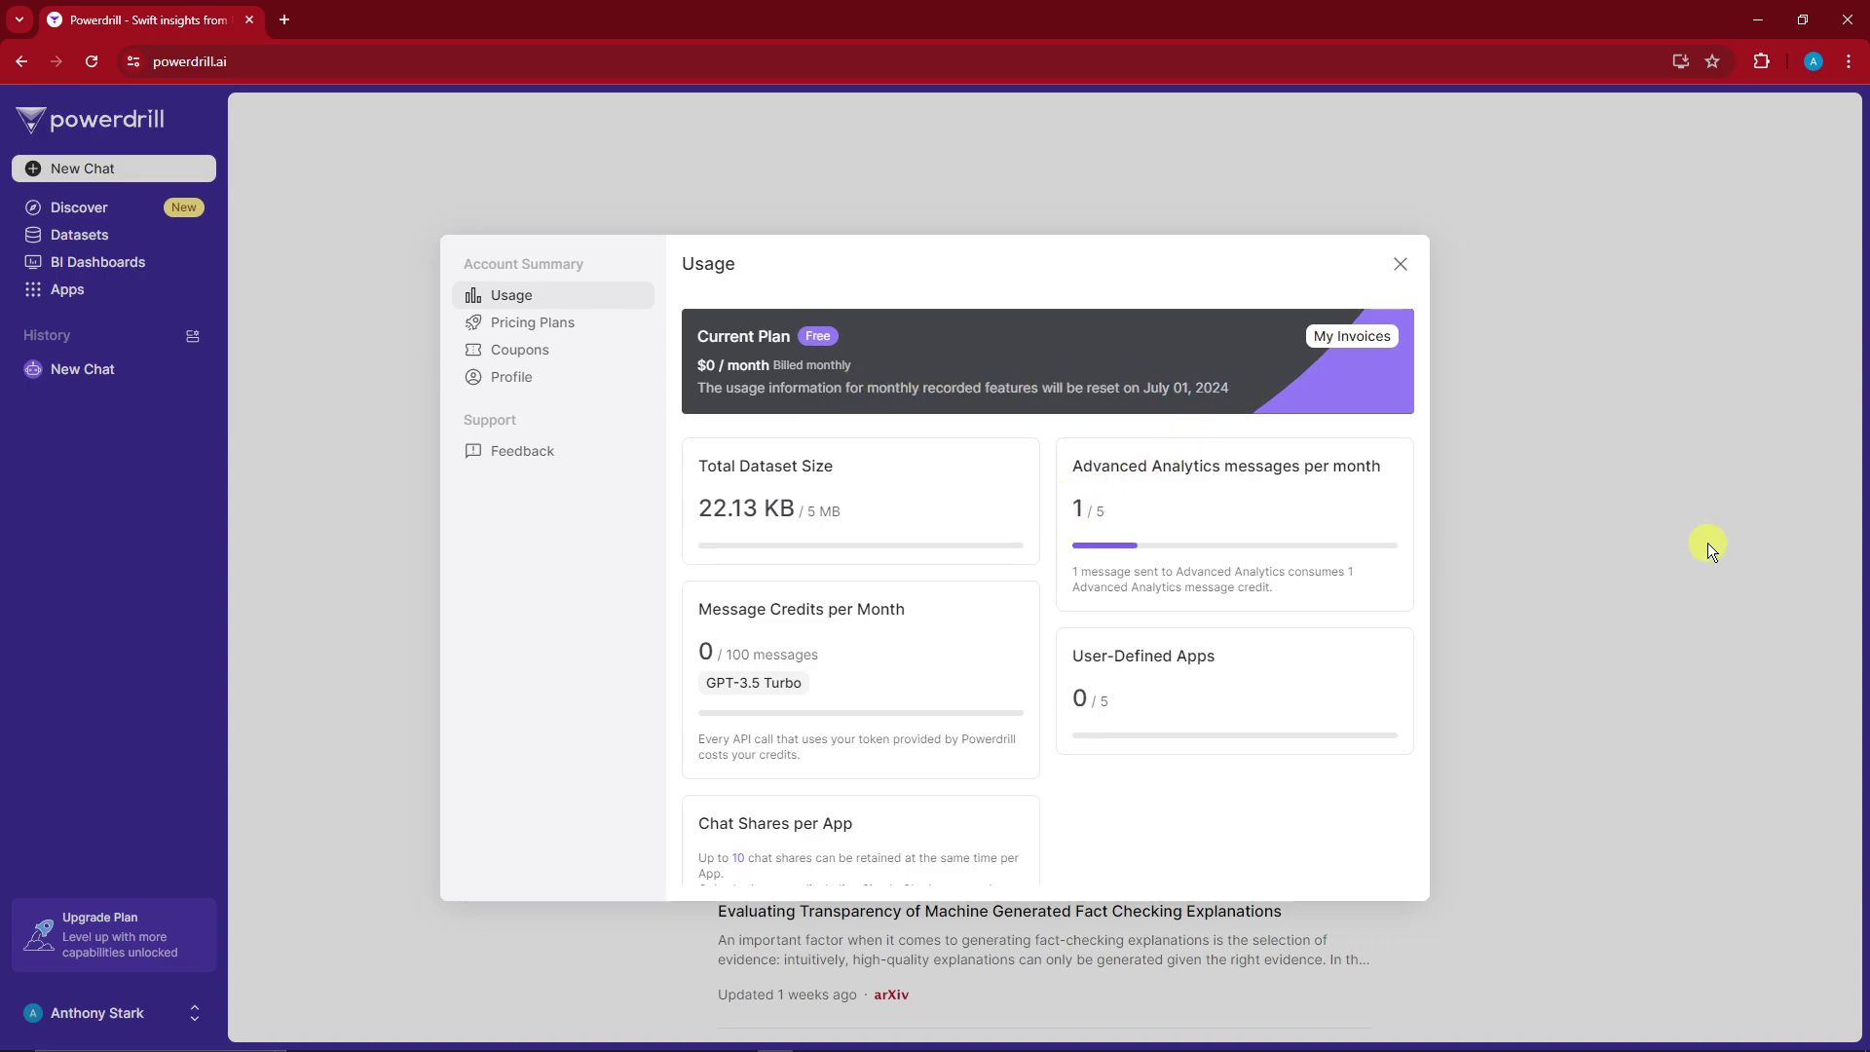
- Close the usage summary, then open and dismiss the Create Dataset panel
click(1400, 266)
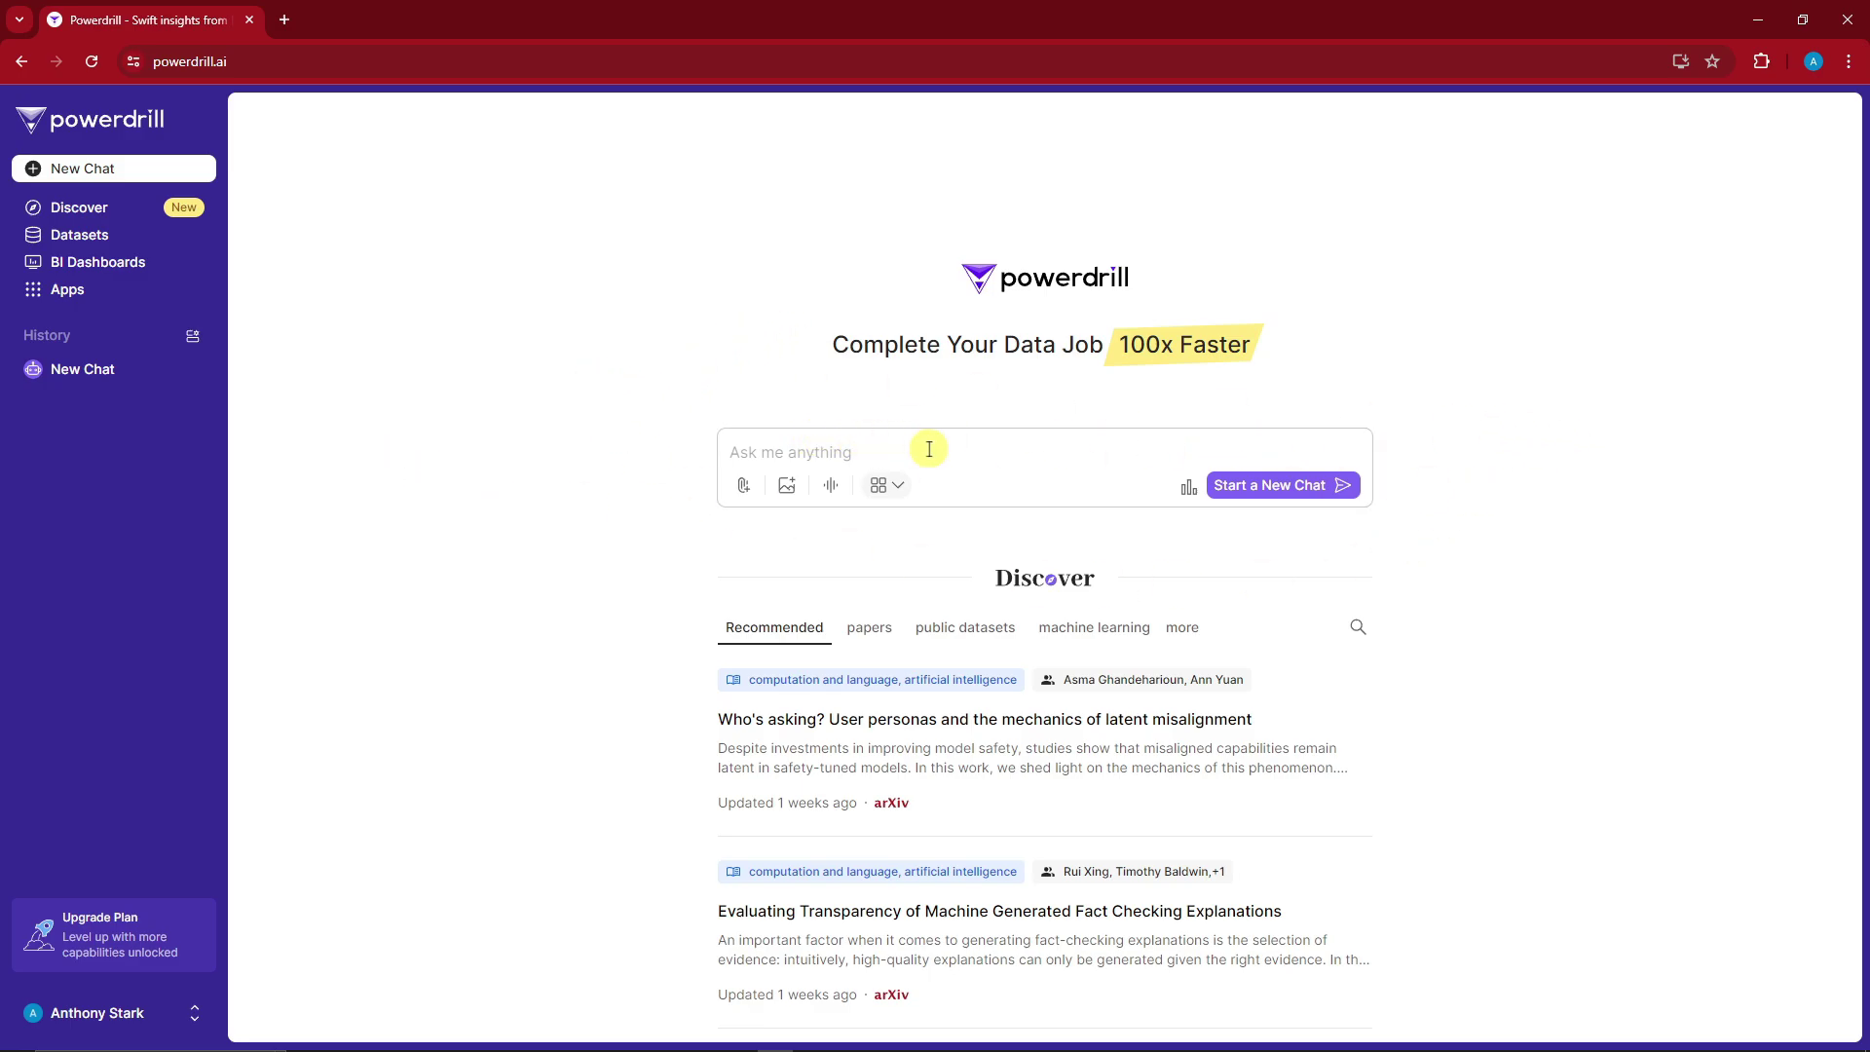
click(742, 485)
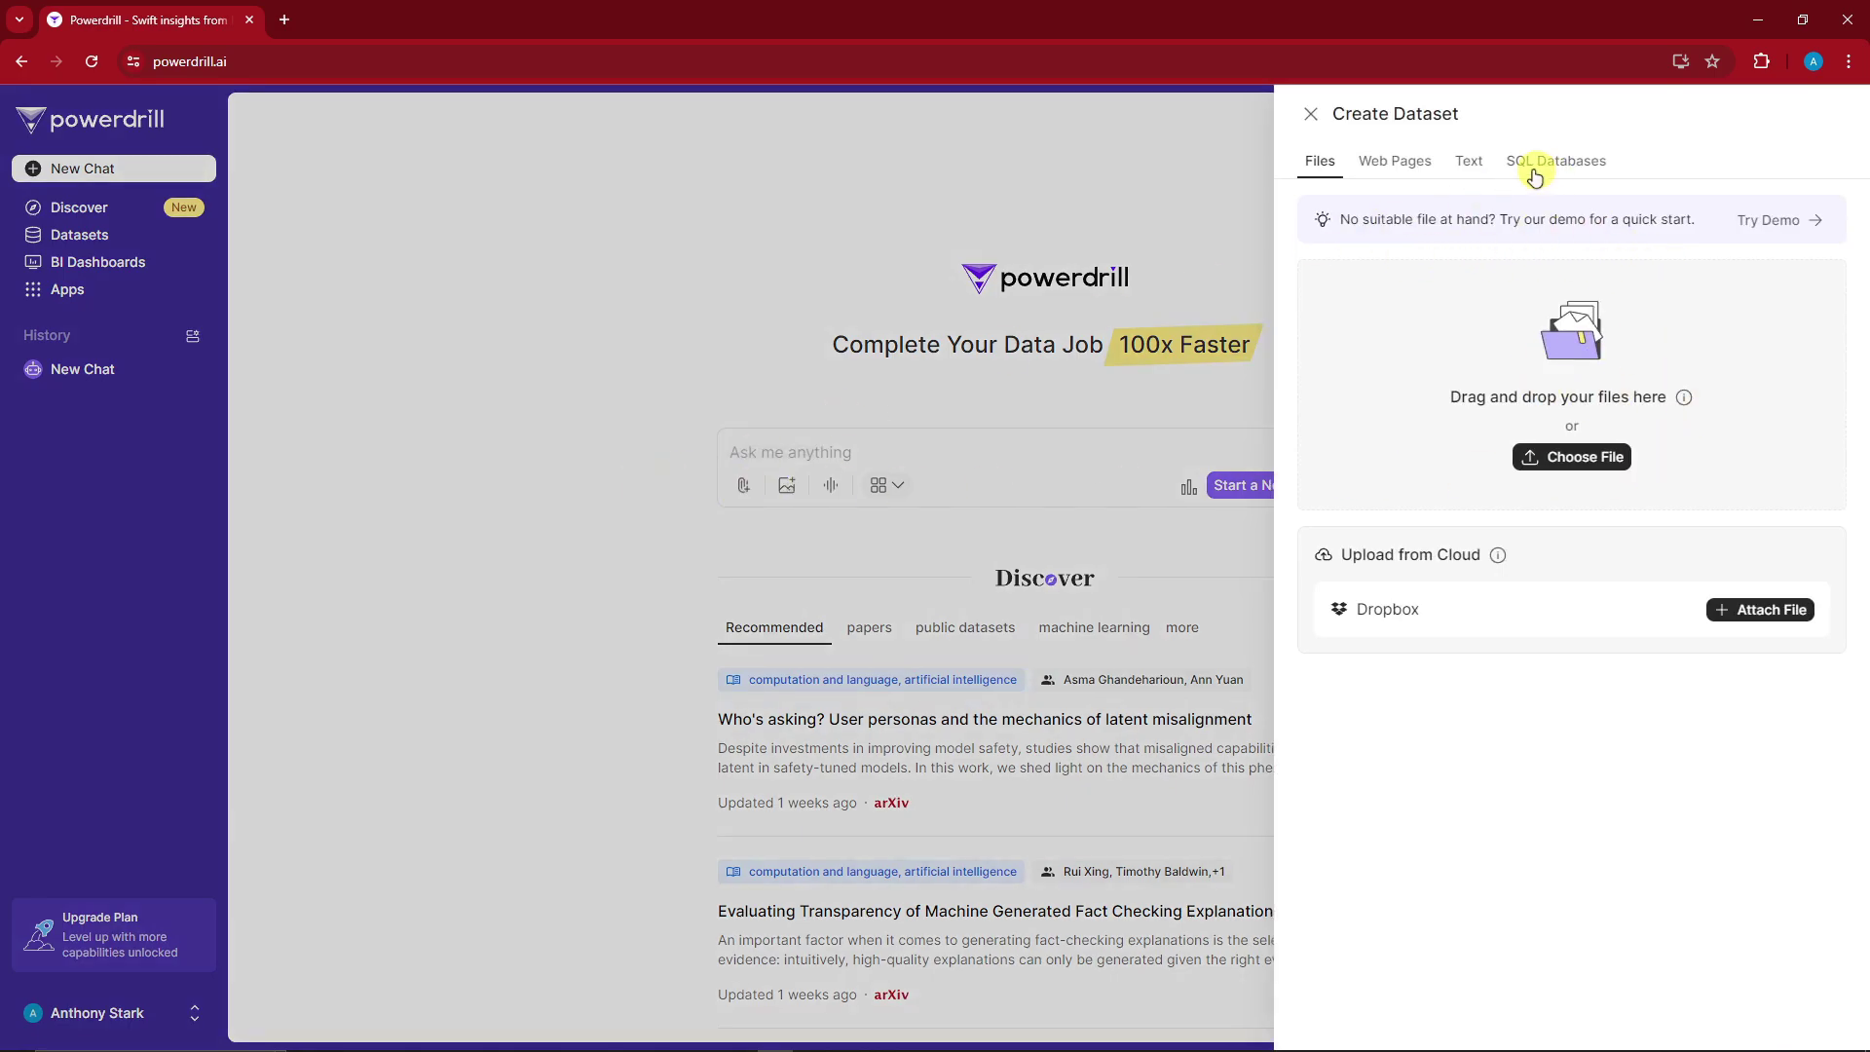
click(1312, 116)
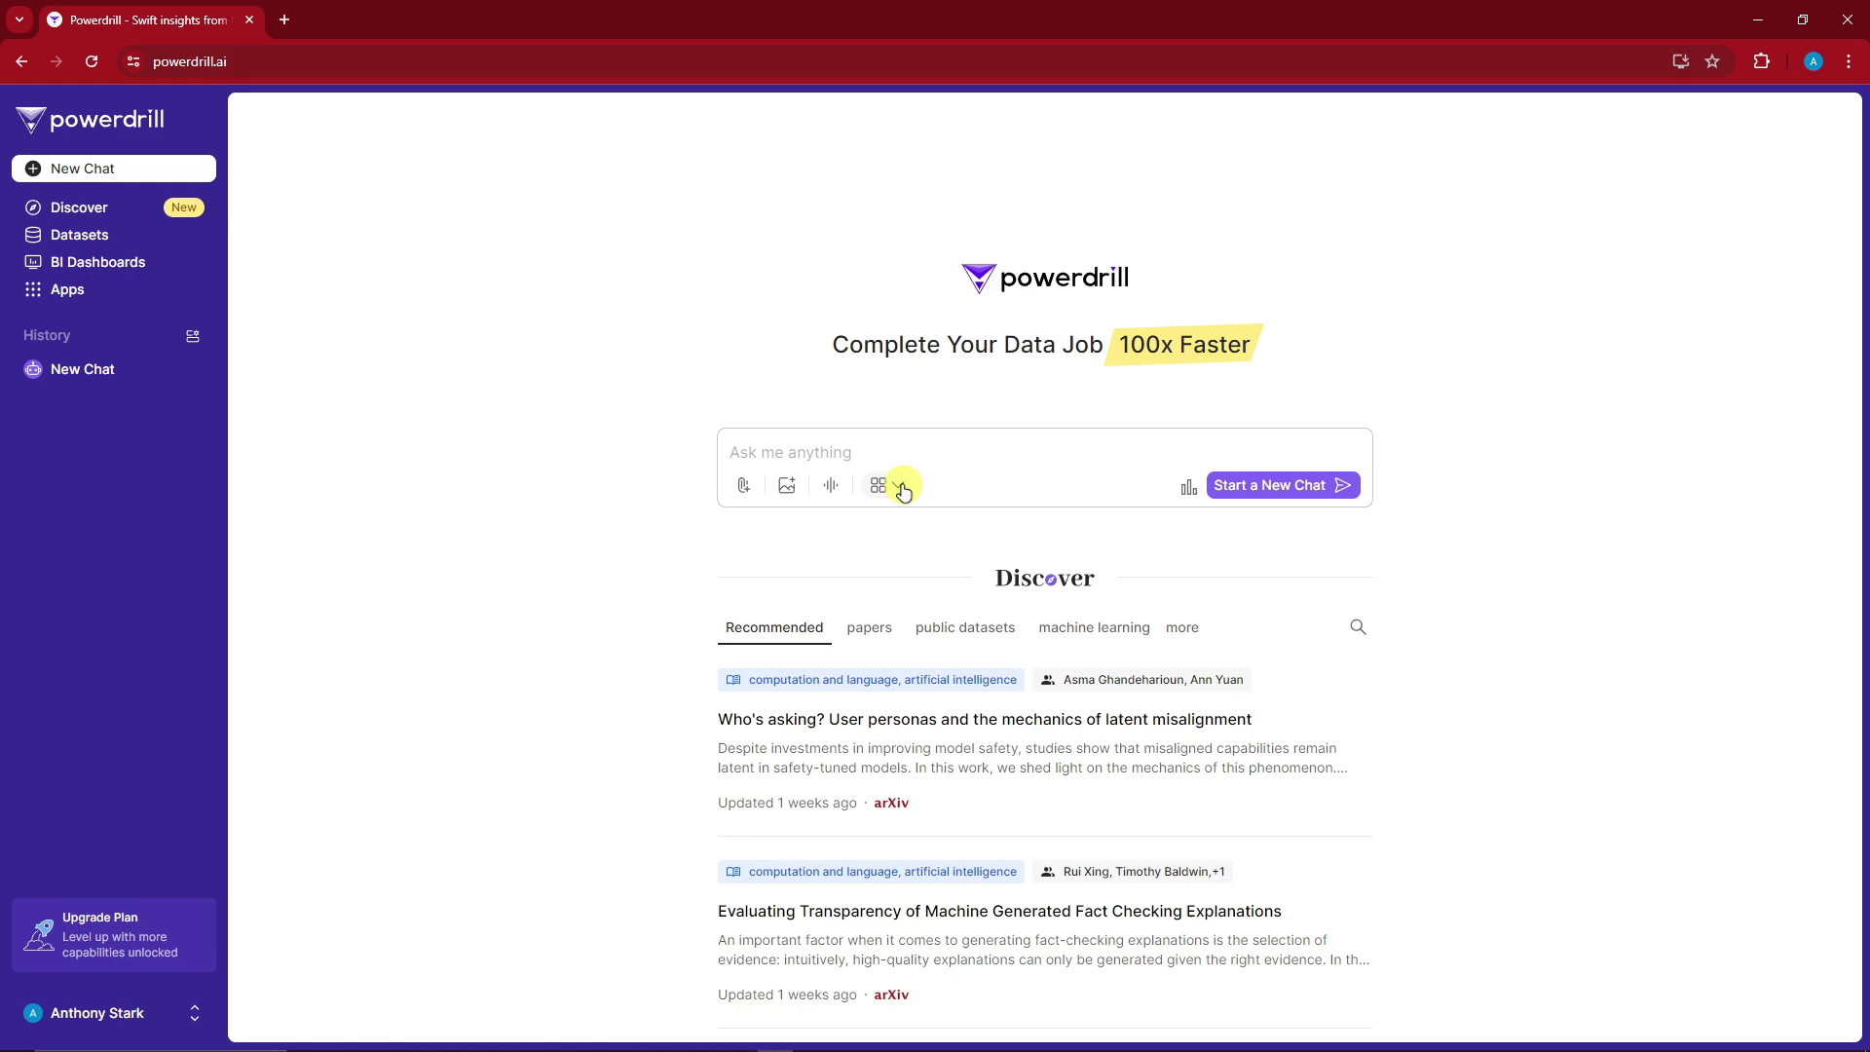
- Look through the chat mode options in the question box and scroll the home page
click(848, 445)
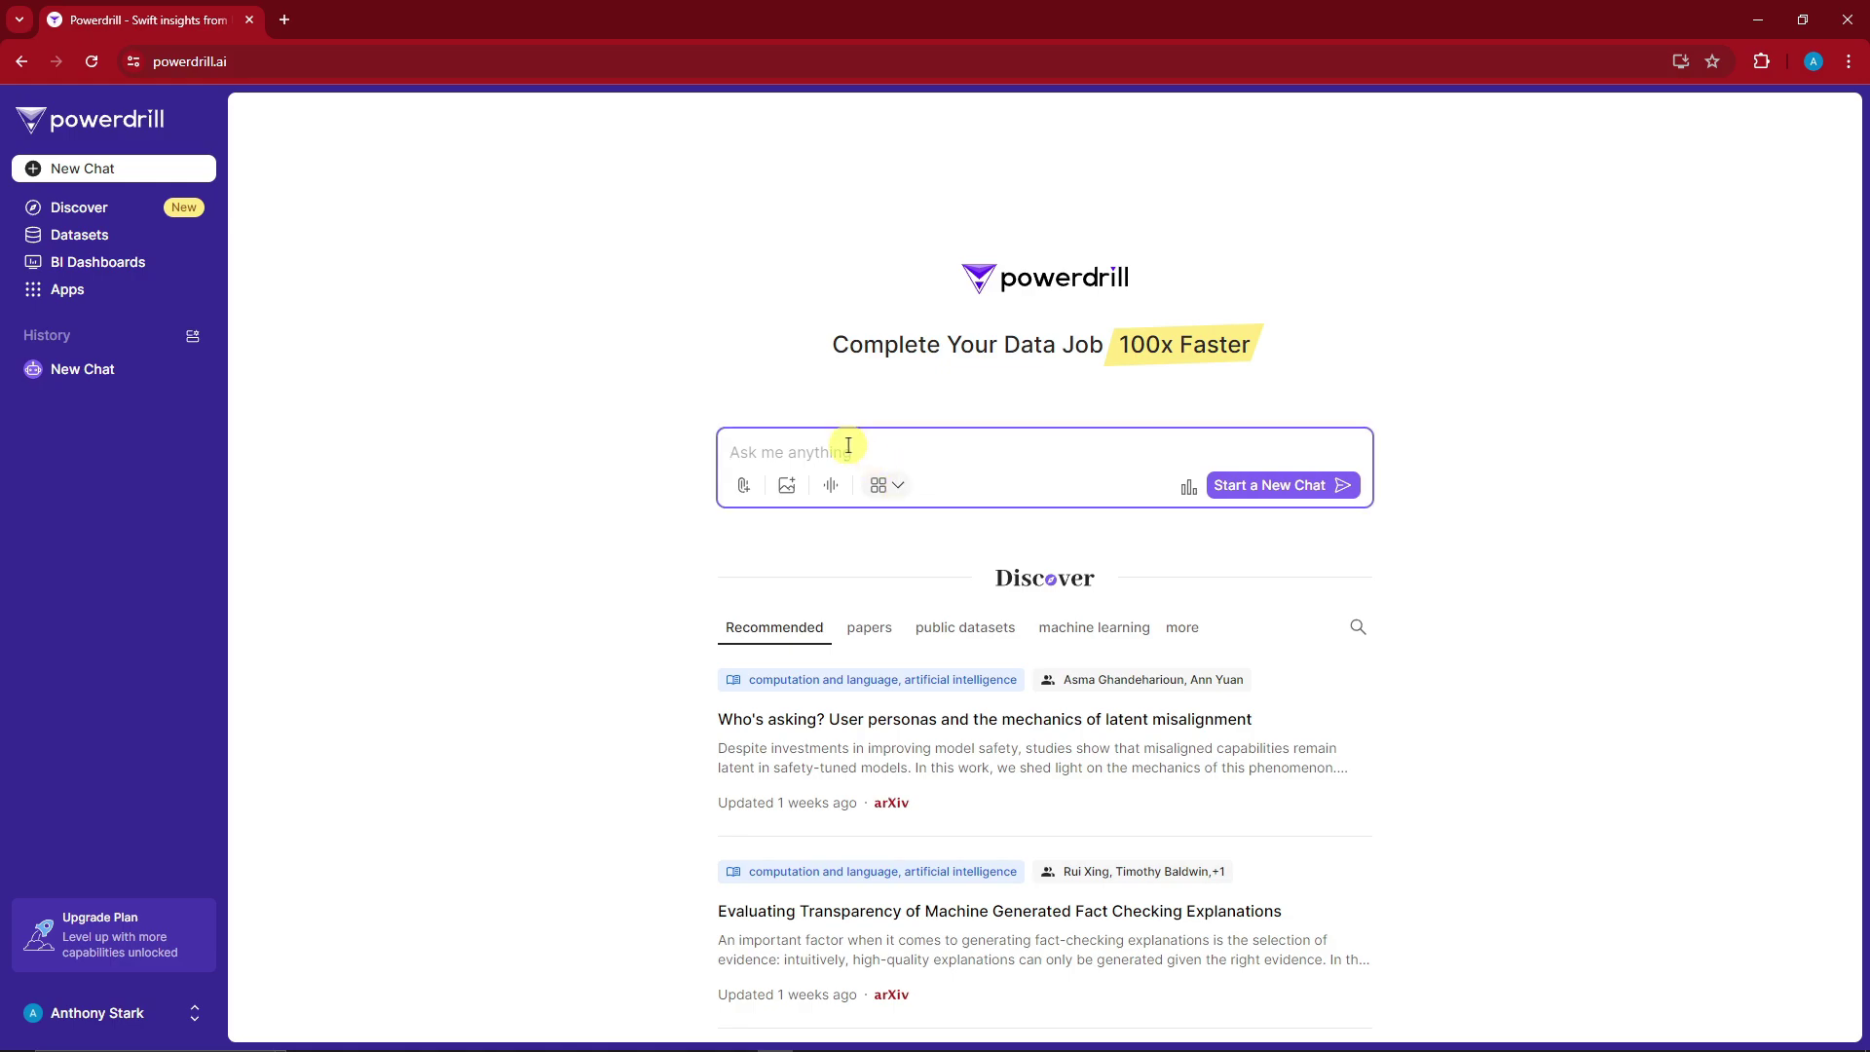
click(900, 487)
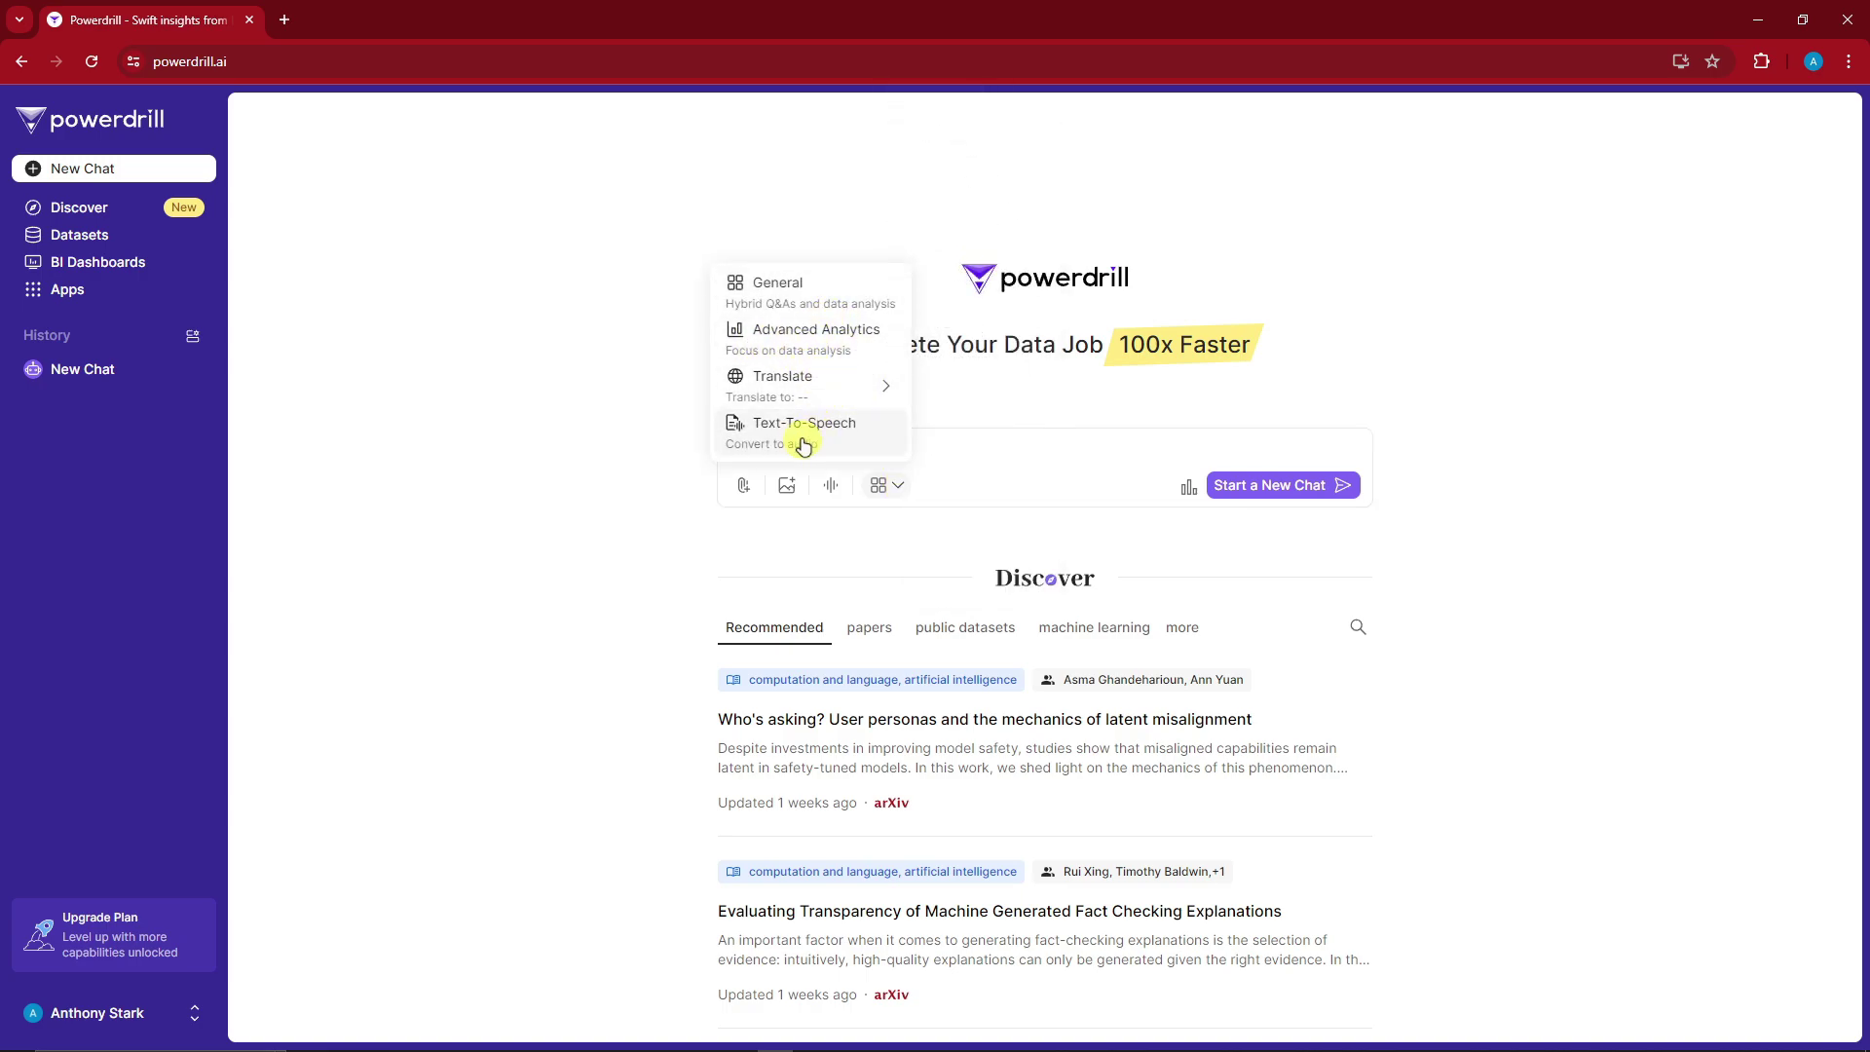
scroll(1749, 333, down, 5)
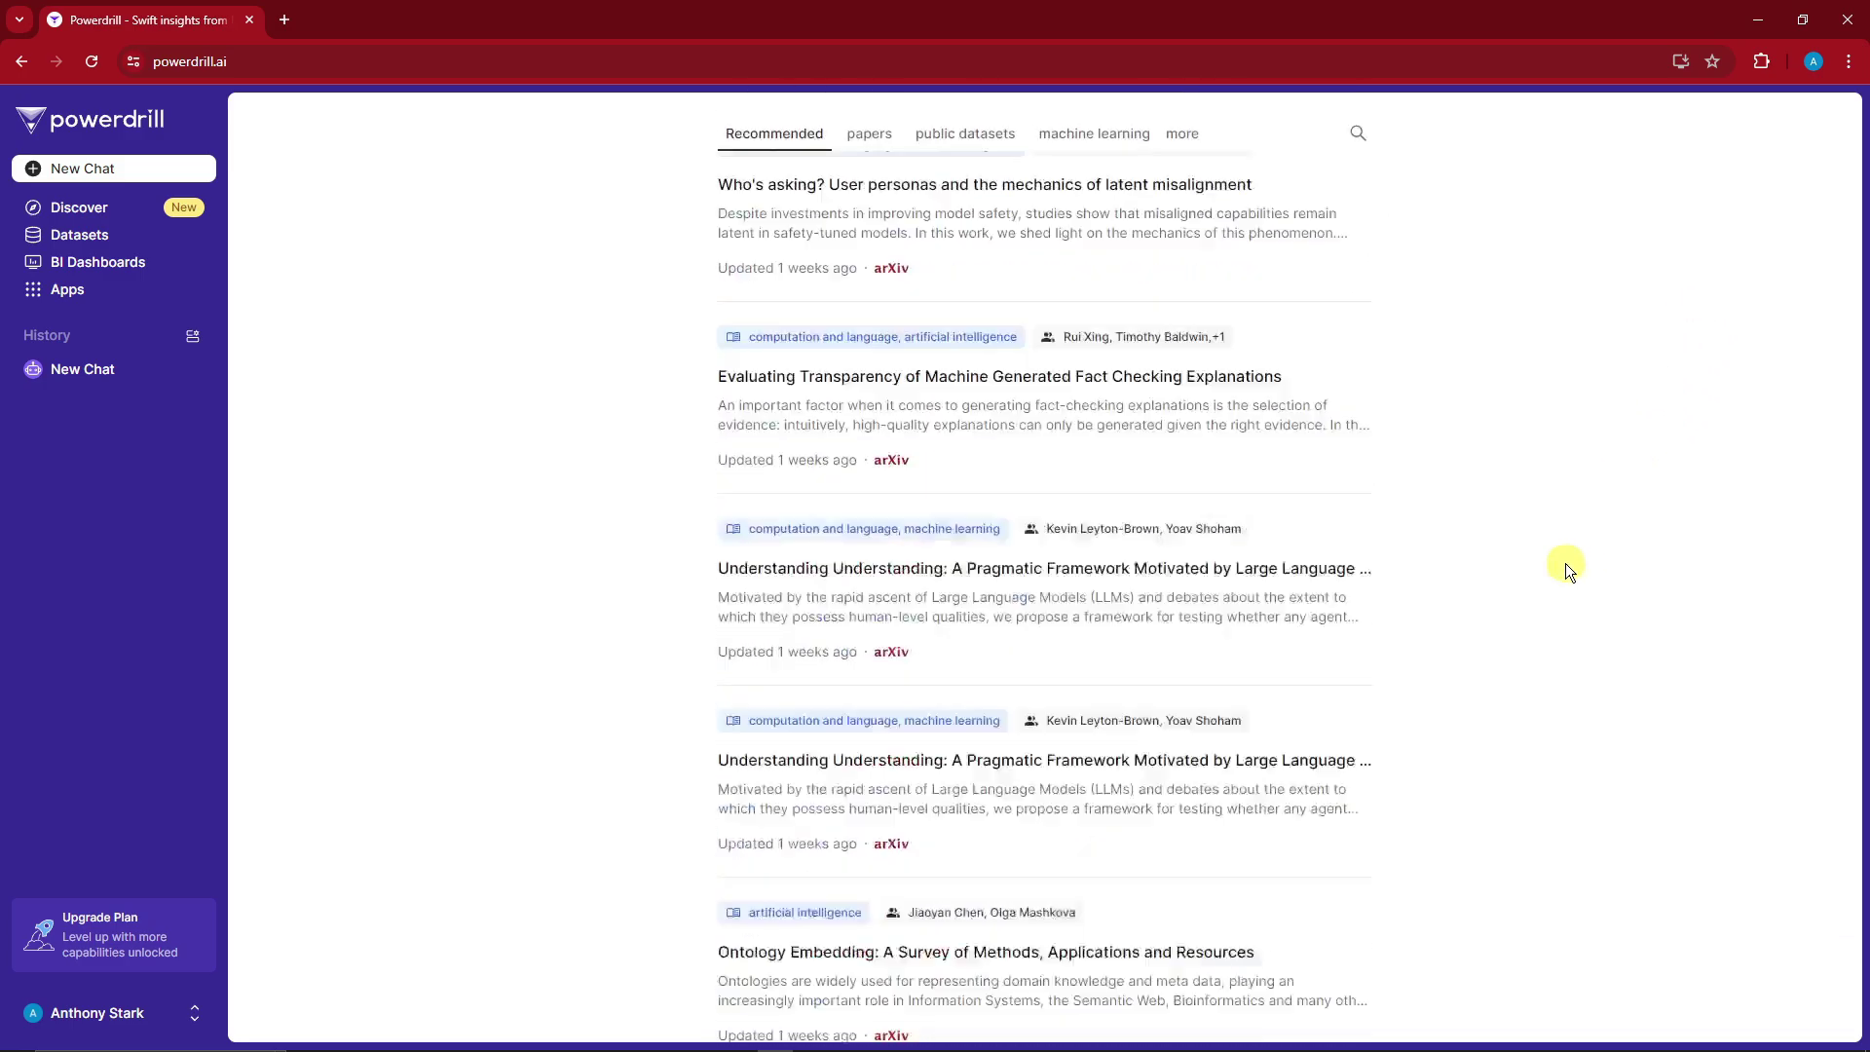
scroll(1527, 634, up, 8)
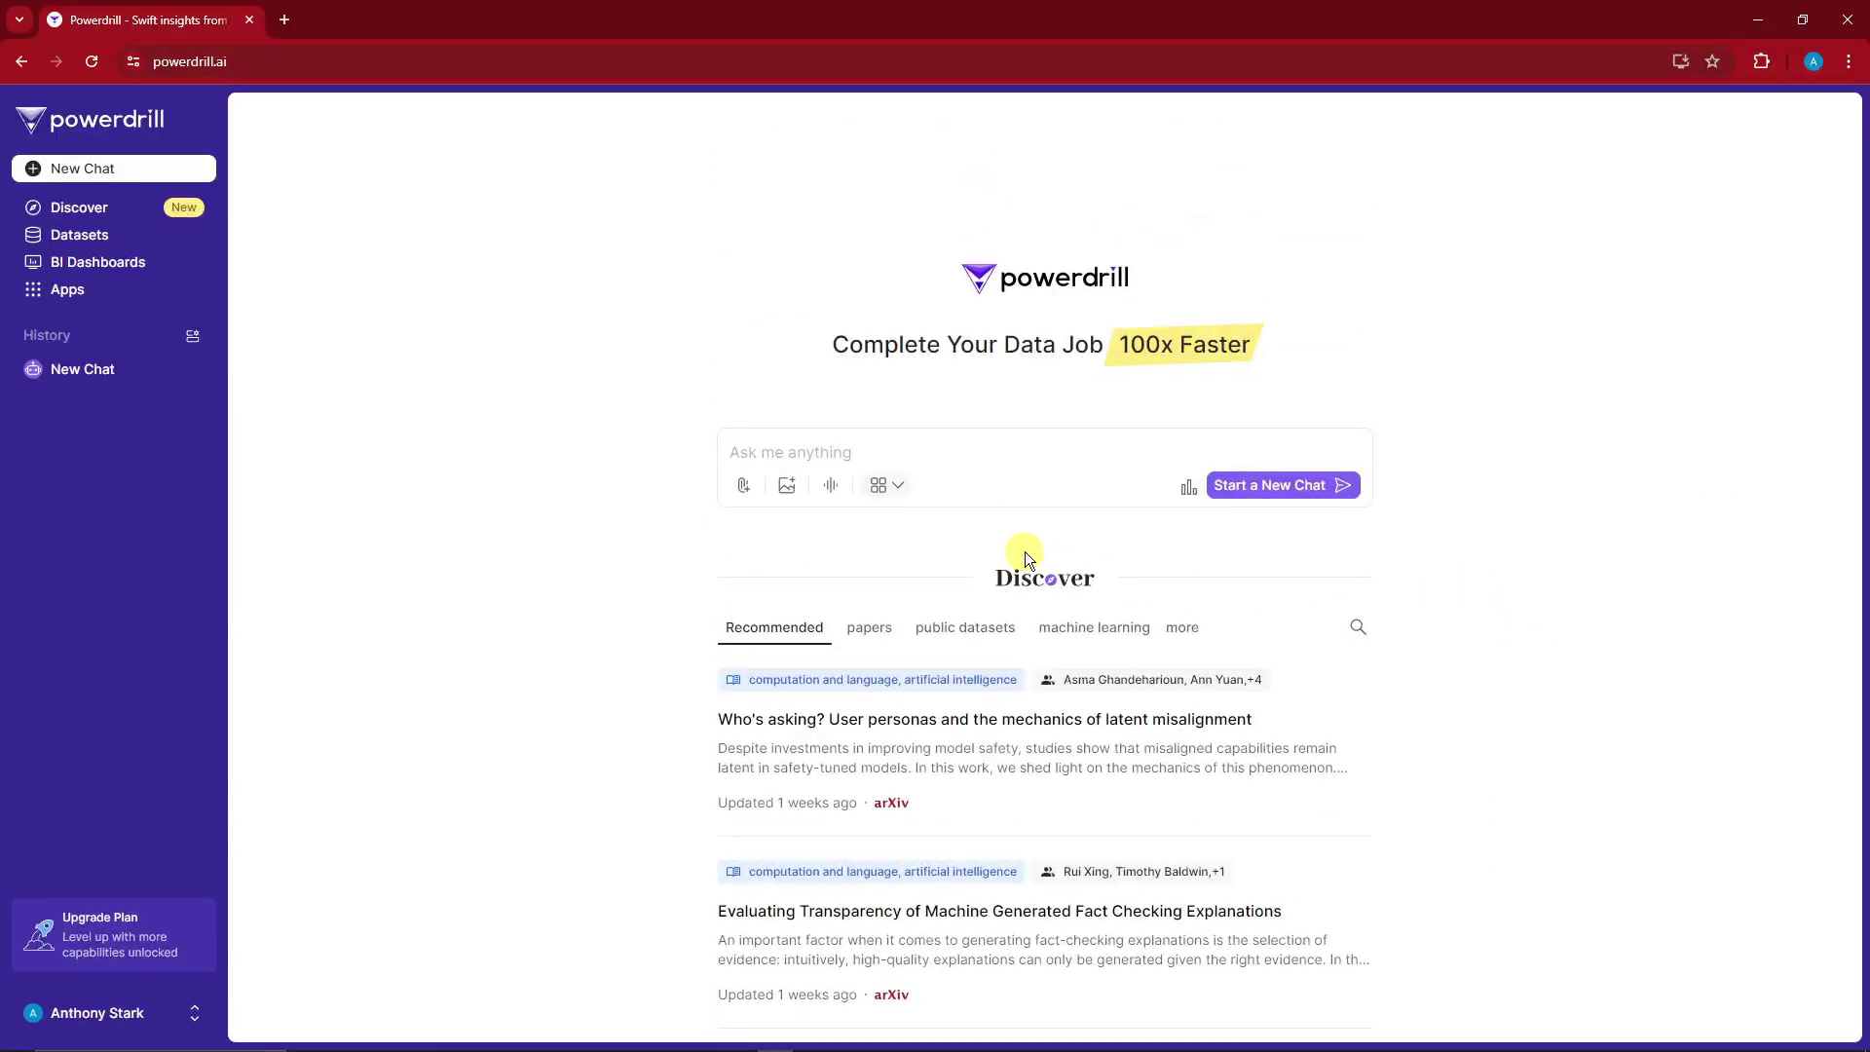
- Start a new GPT-3.5 Turbo chat with responses left in Auto and the dataset panel shown
click(1228, 485)
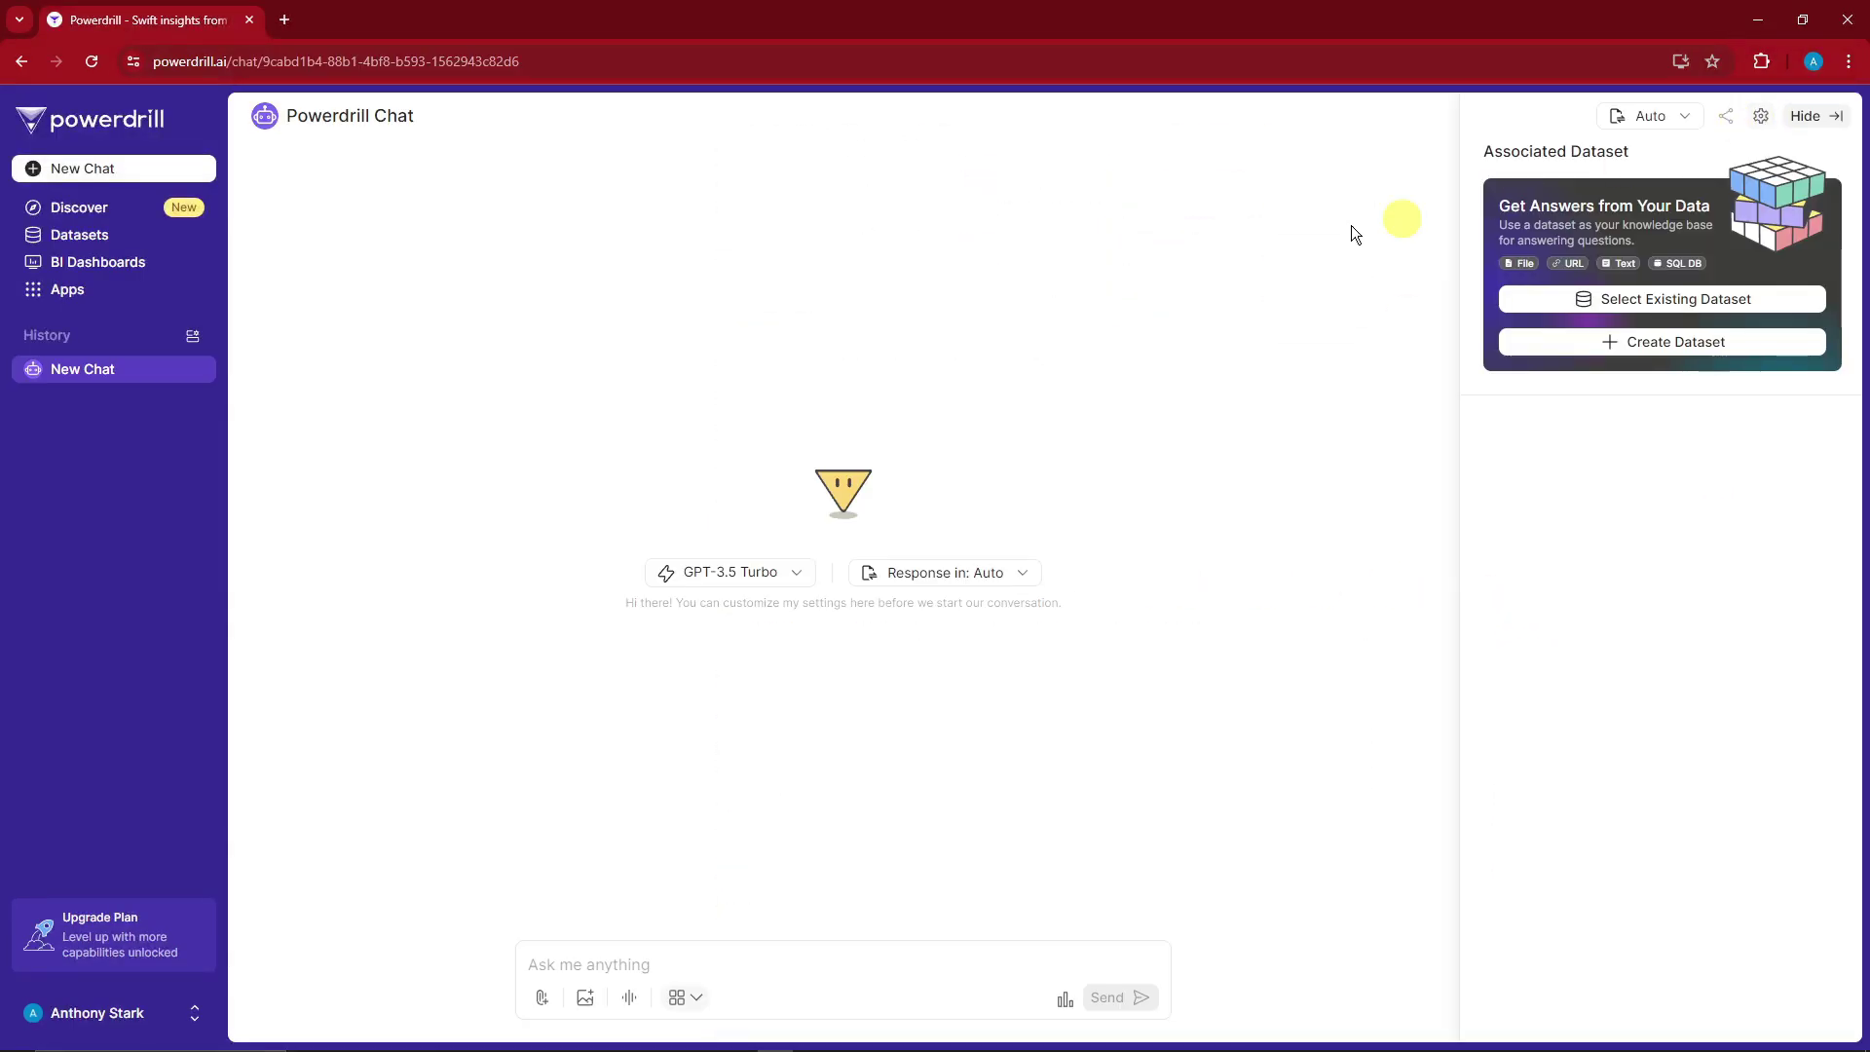
click(1761, 117)
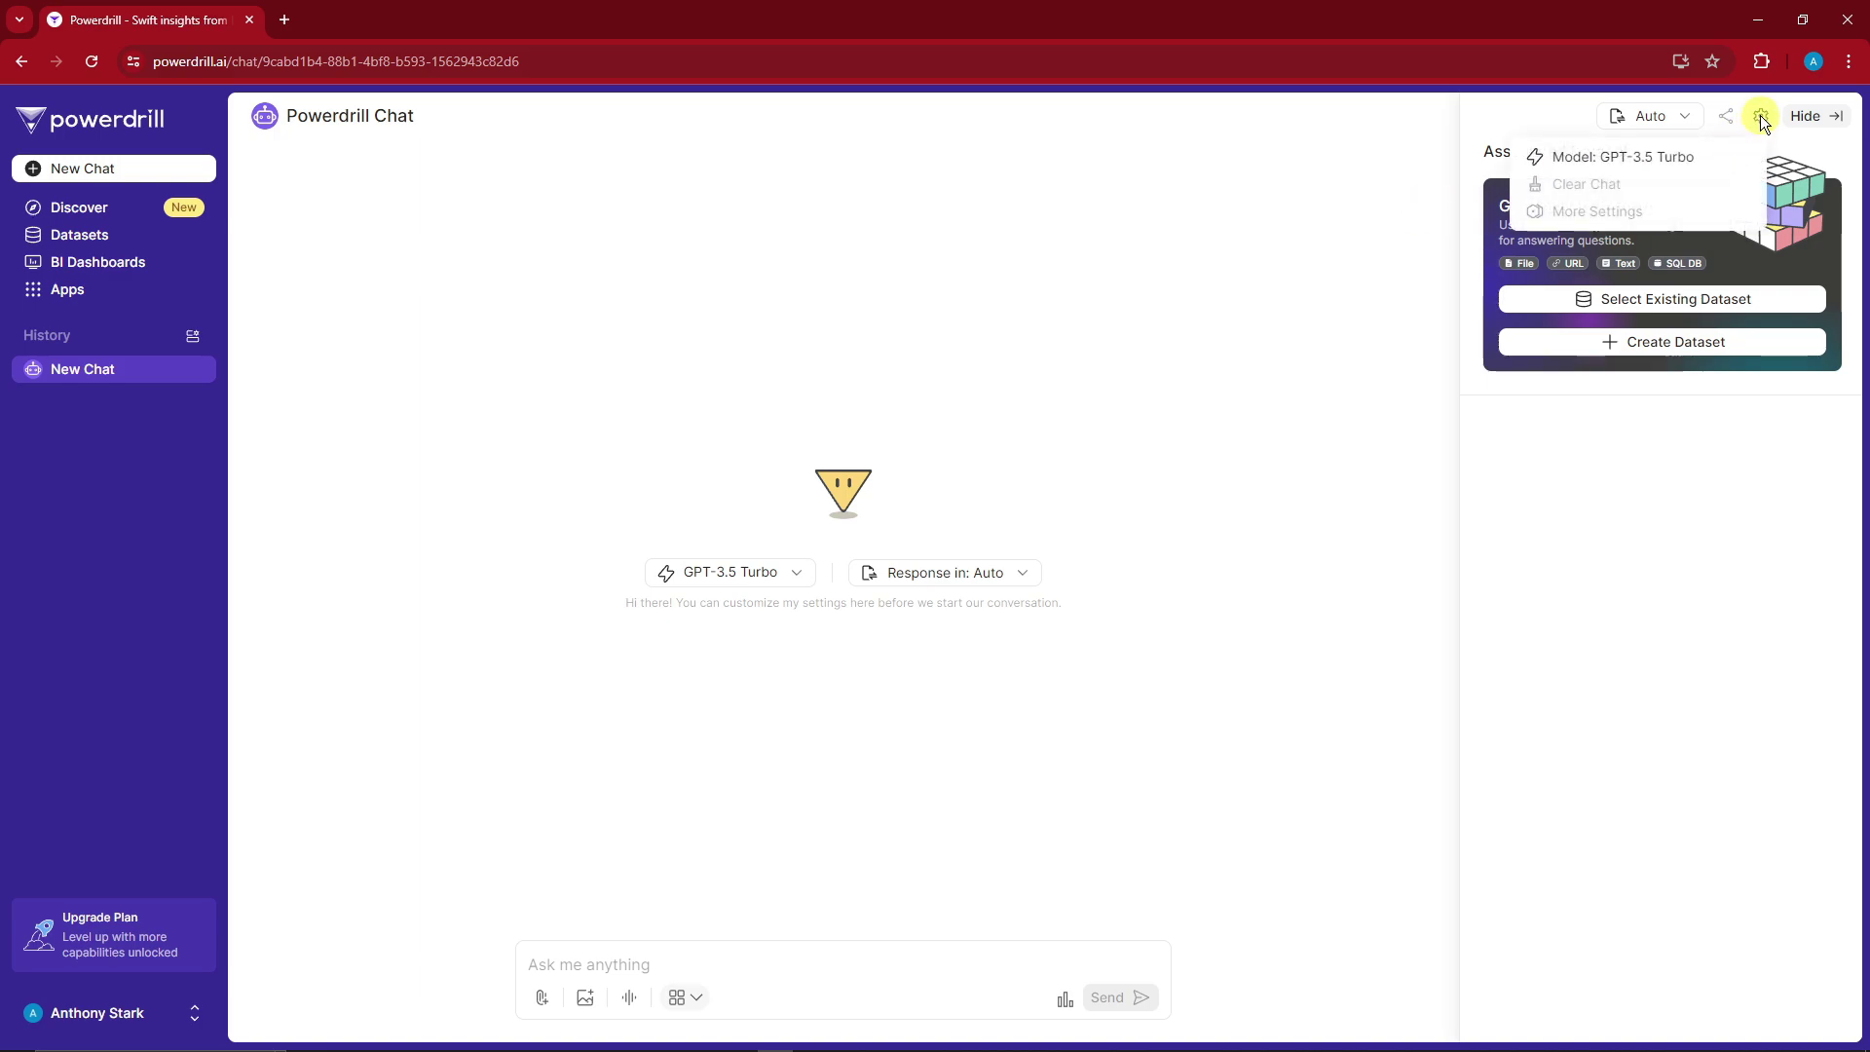
click(1684, 117)
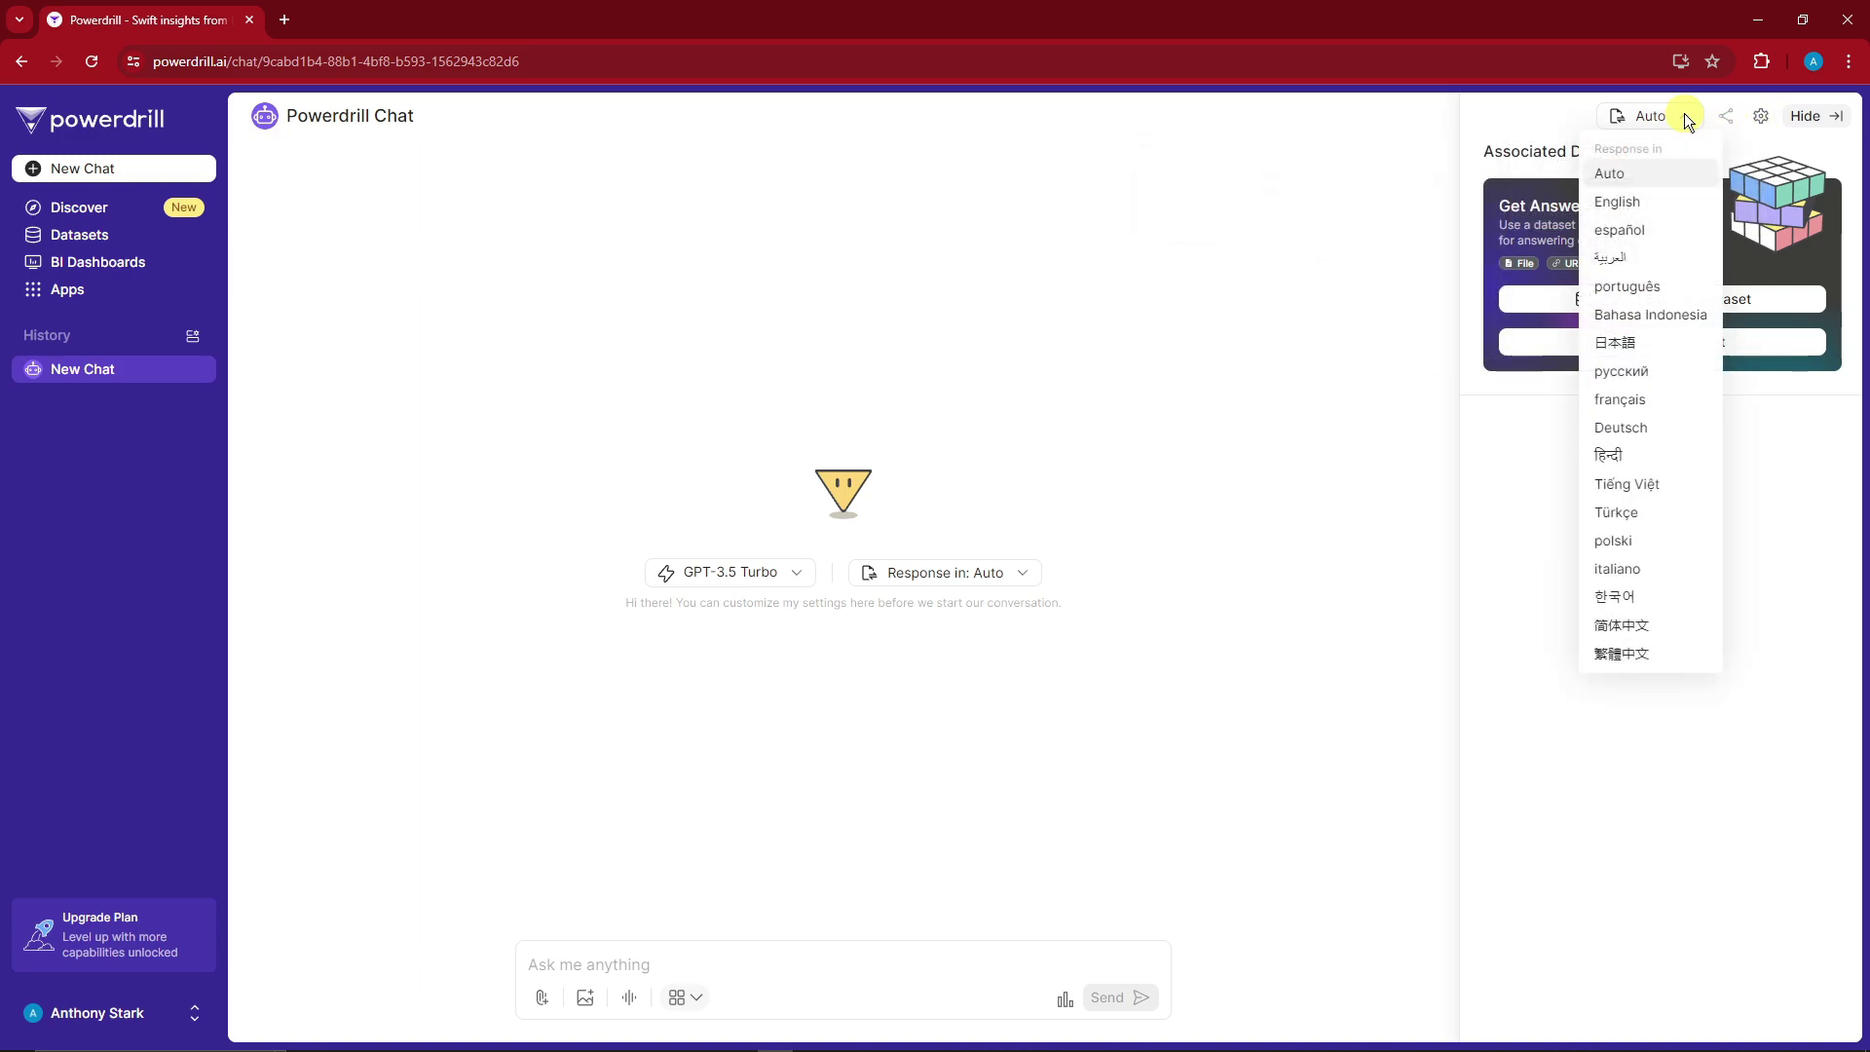
click(1417, 168)
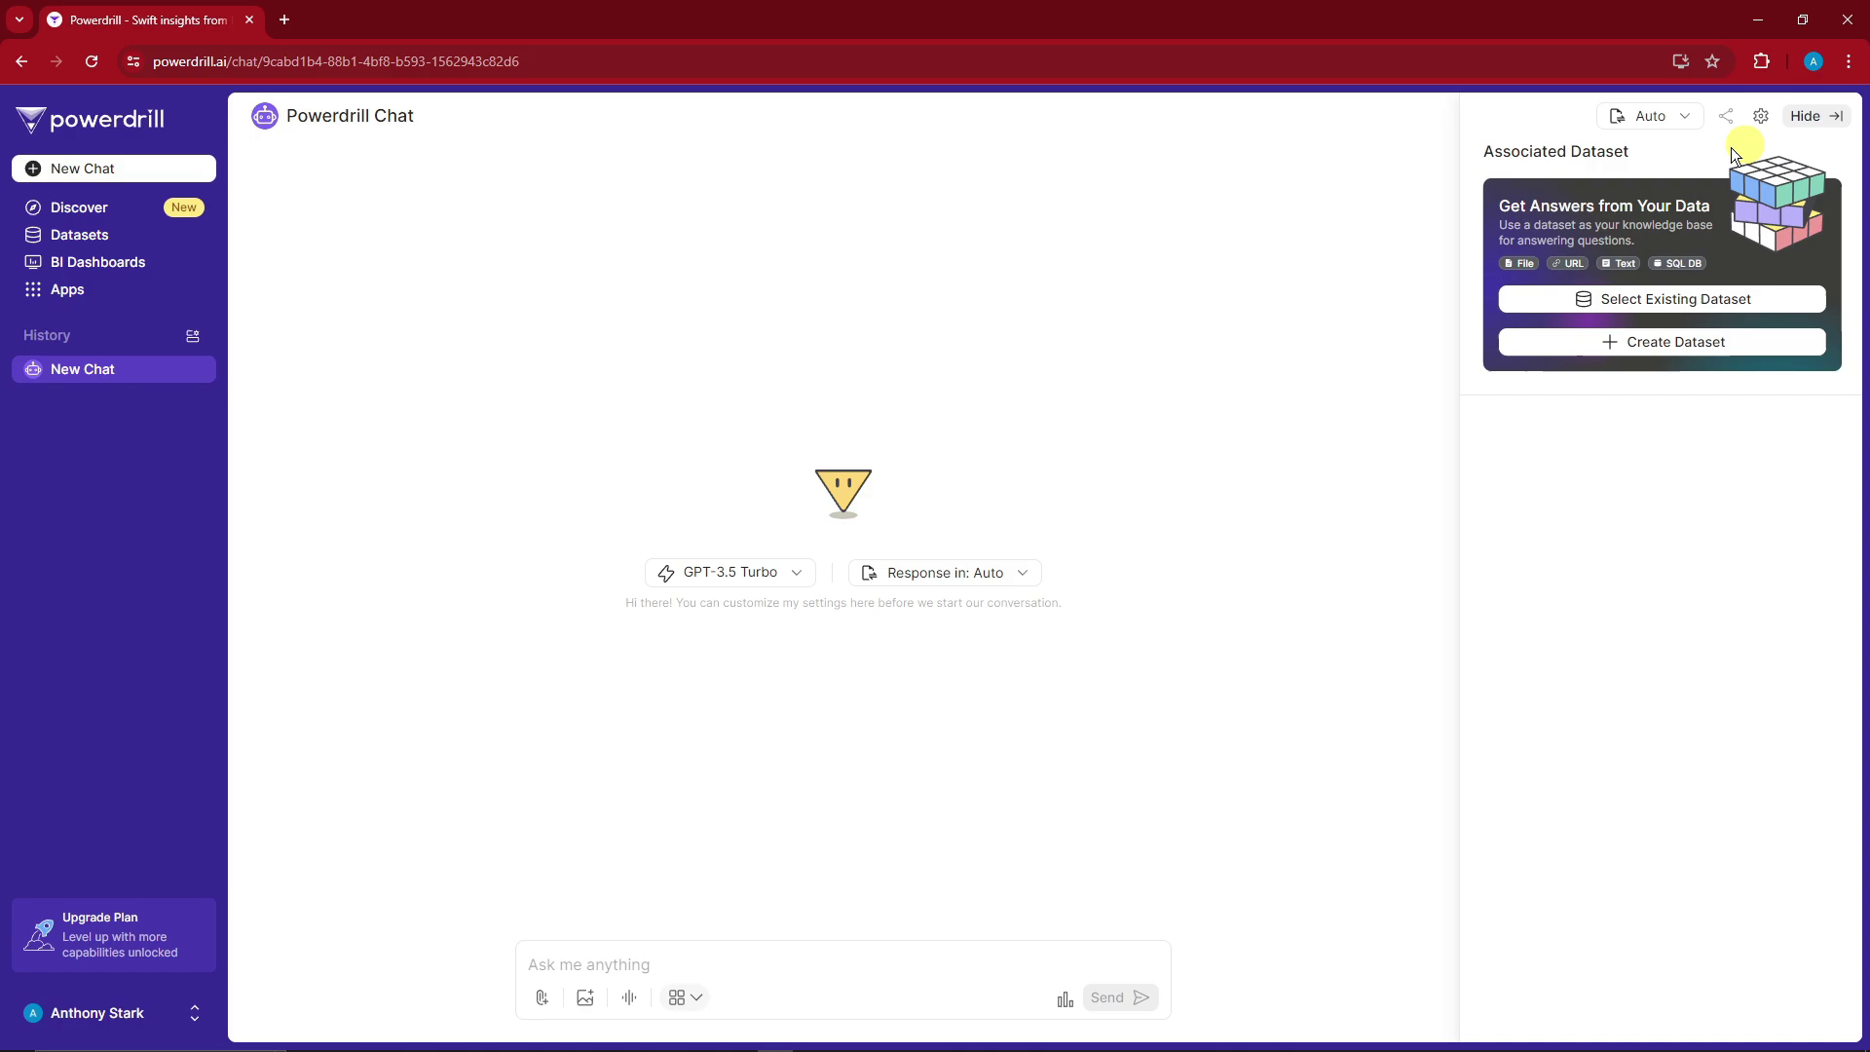
click(1824, 117)
click(1822, 117)
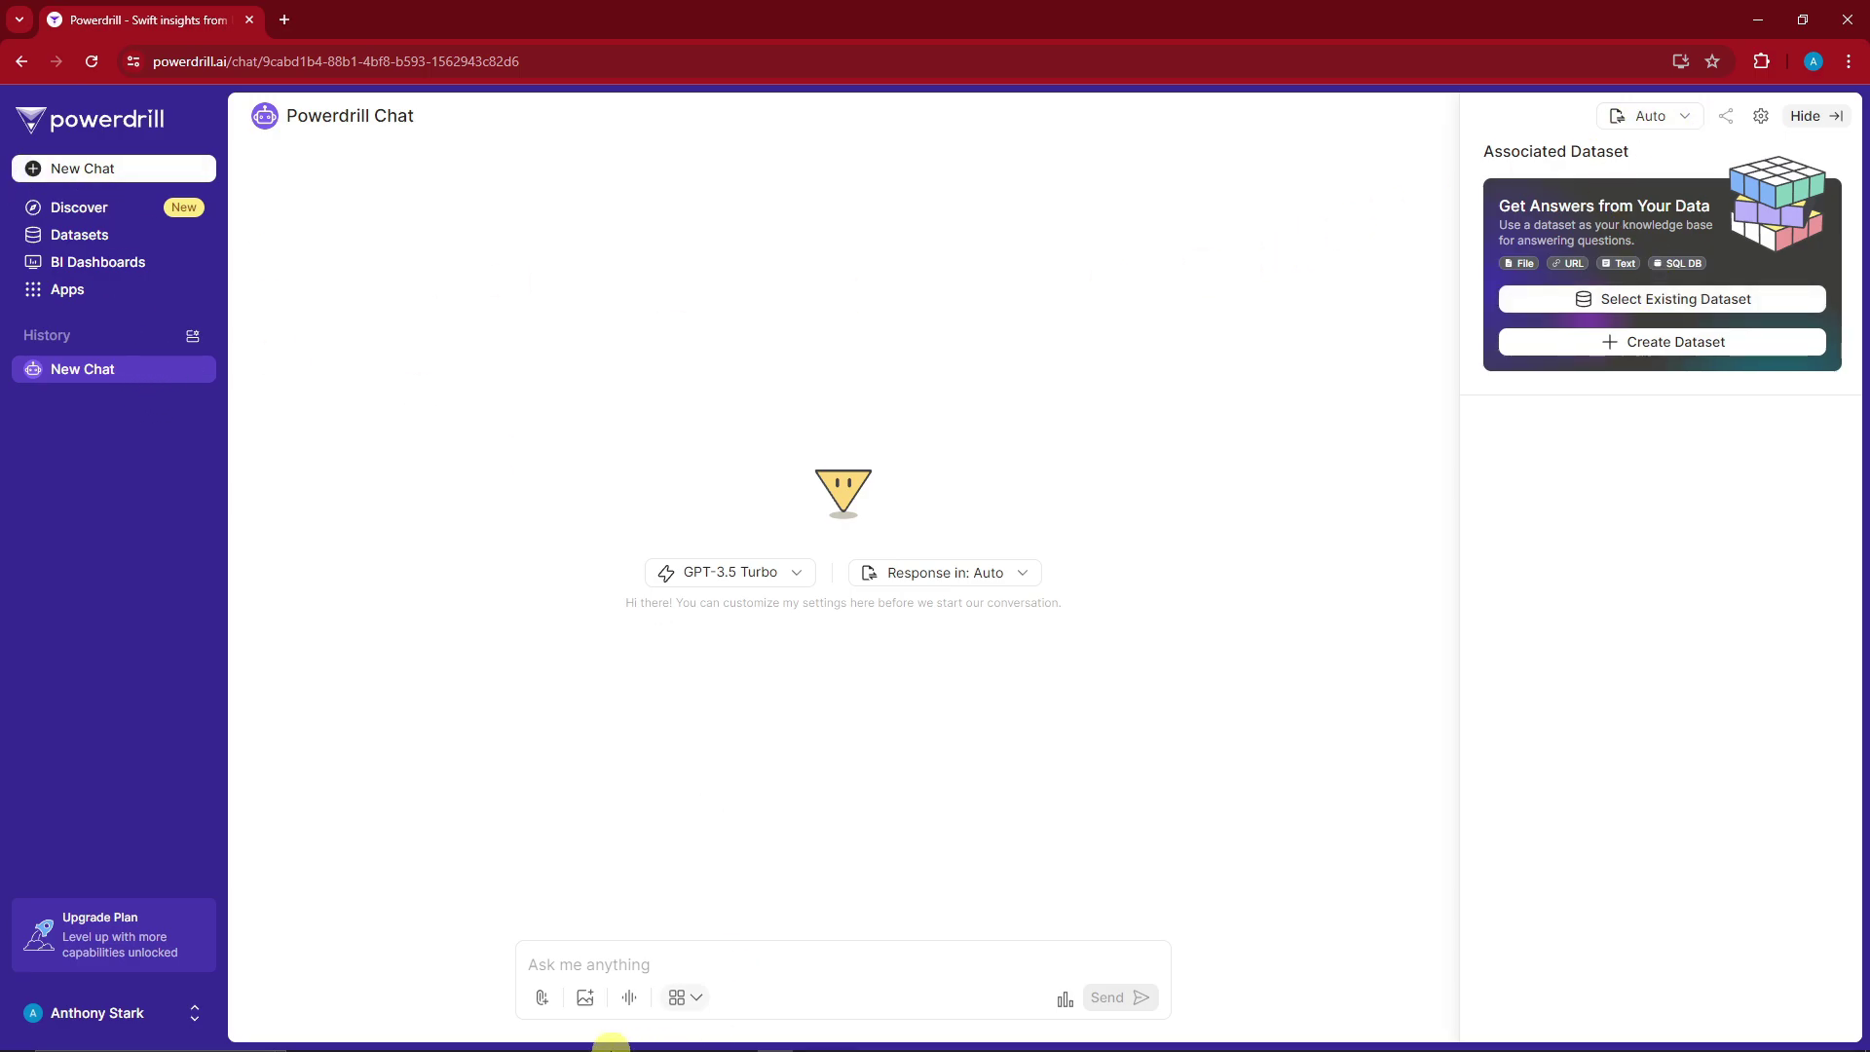
click(306, 1036)
double_click(870, 255)
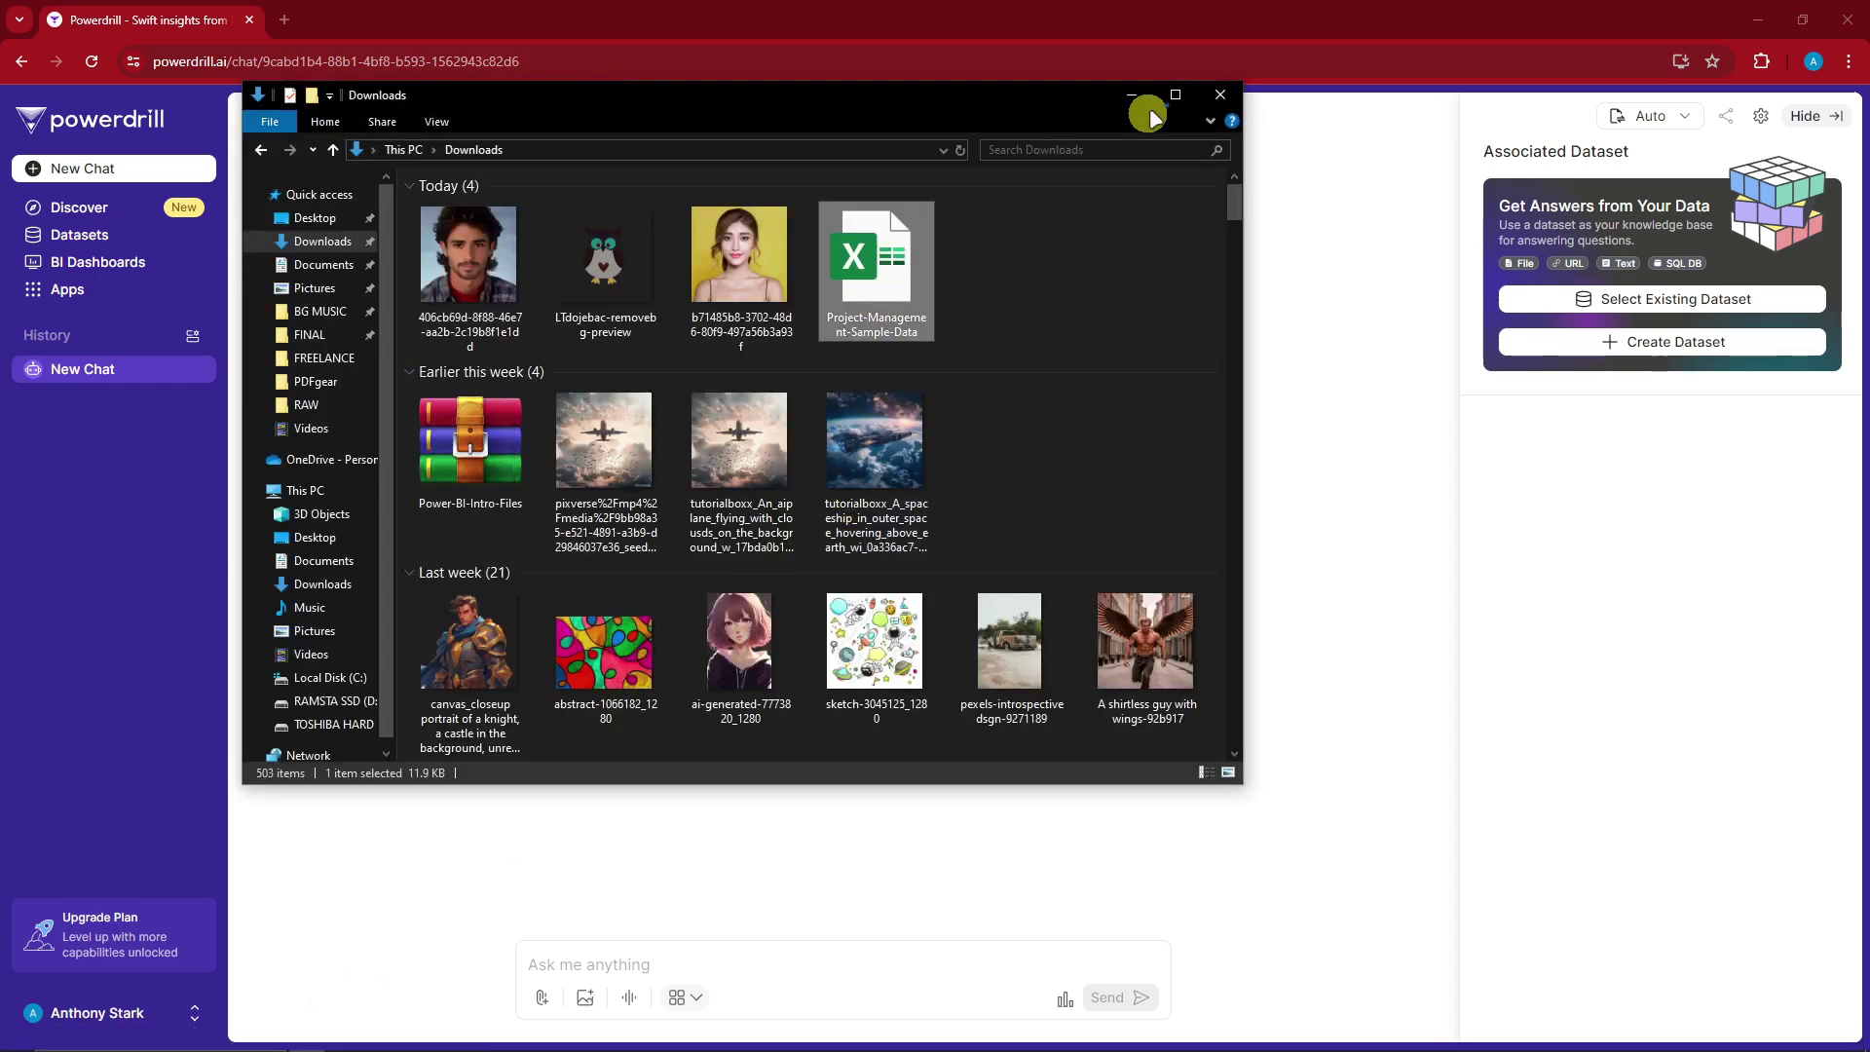
click(1220, 95)
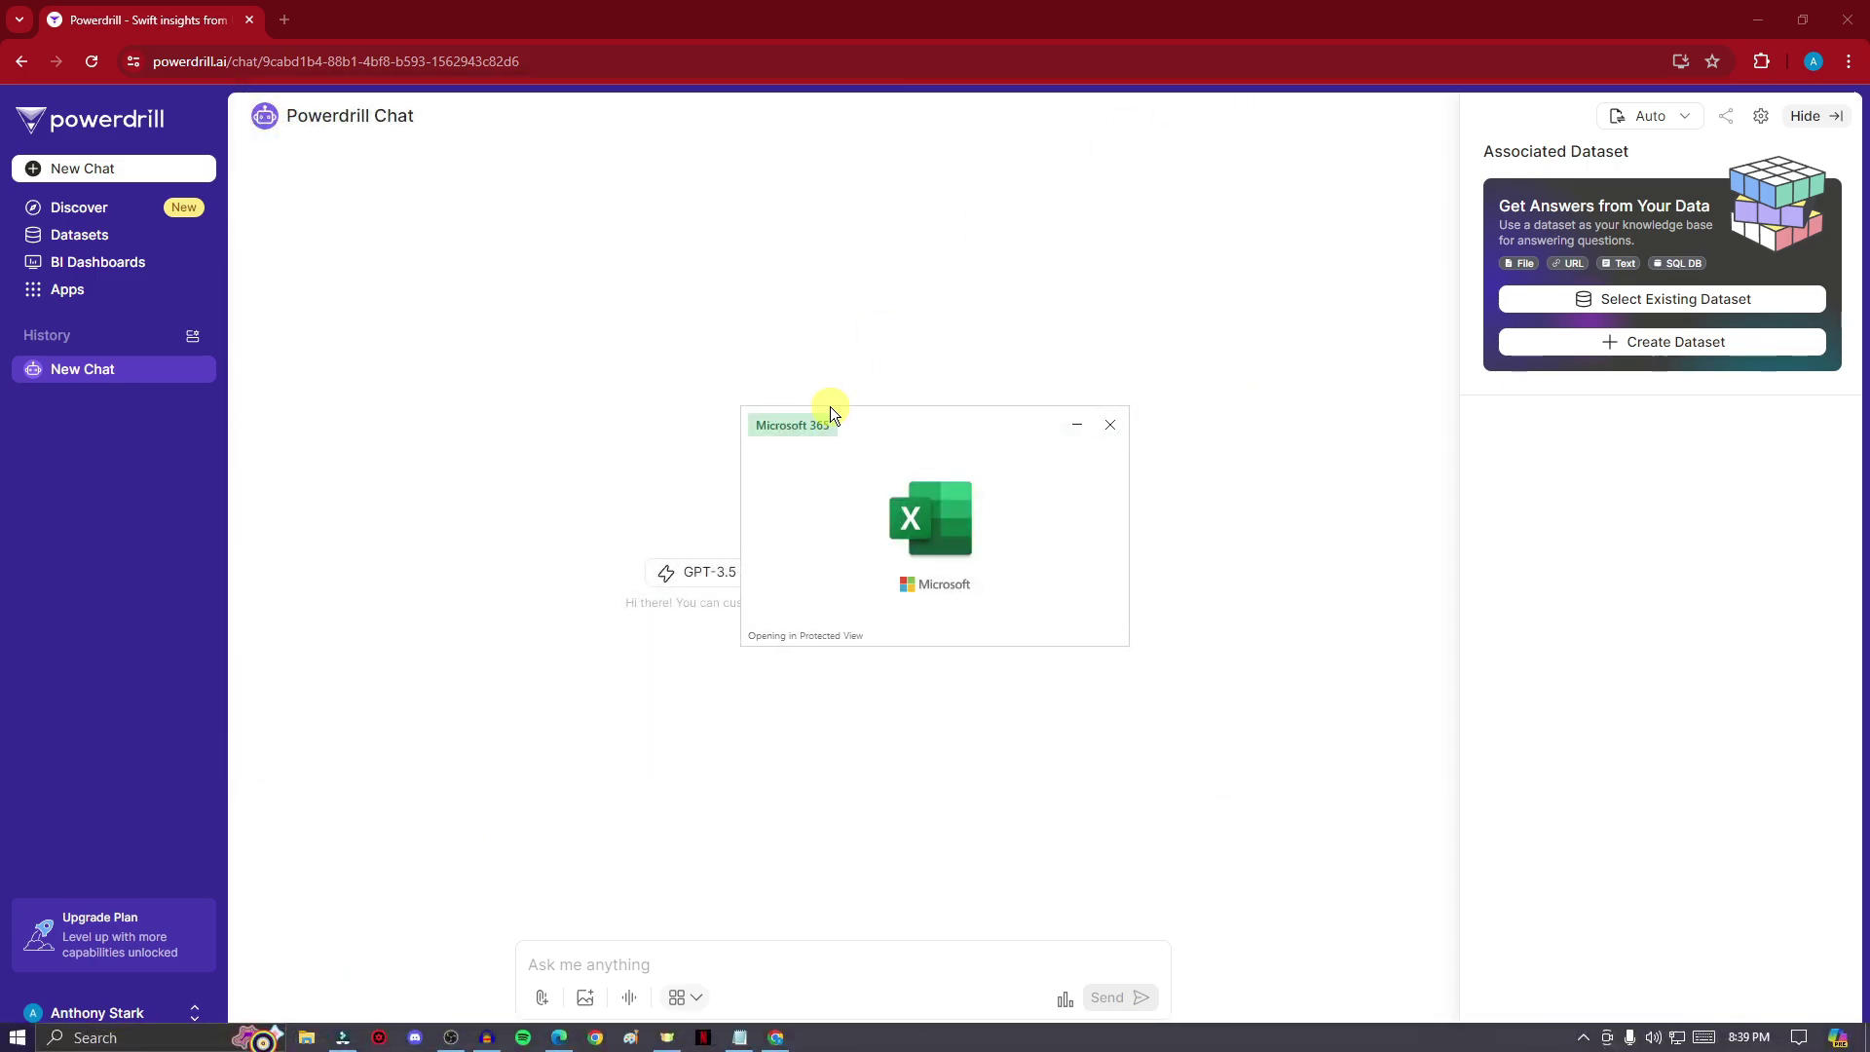
scroll(1151, 599, down, 4)
scroll(1151, 599, down, 8)
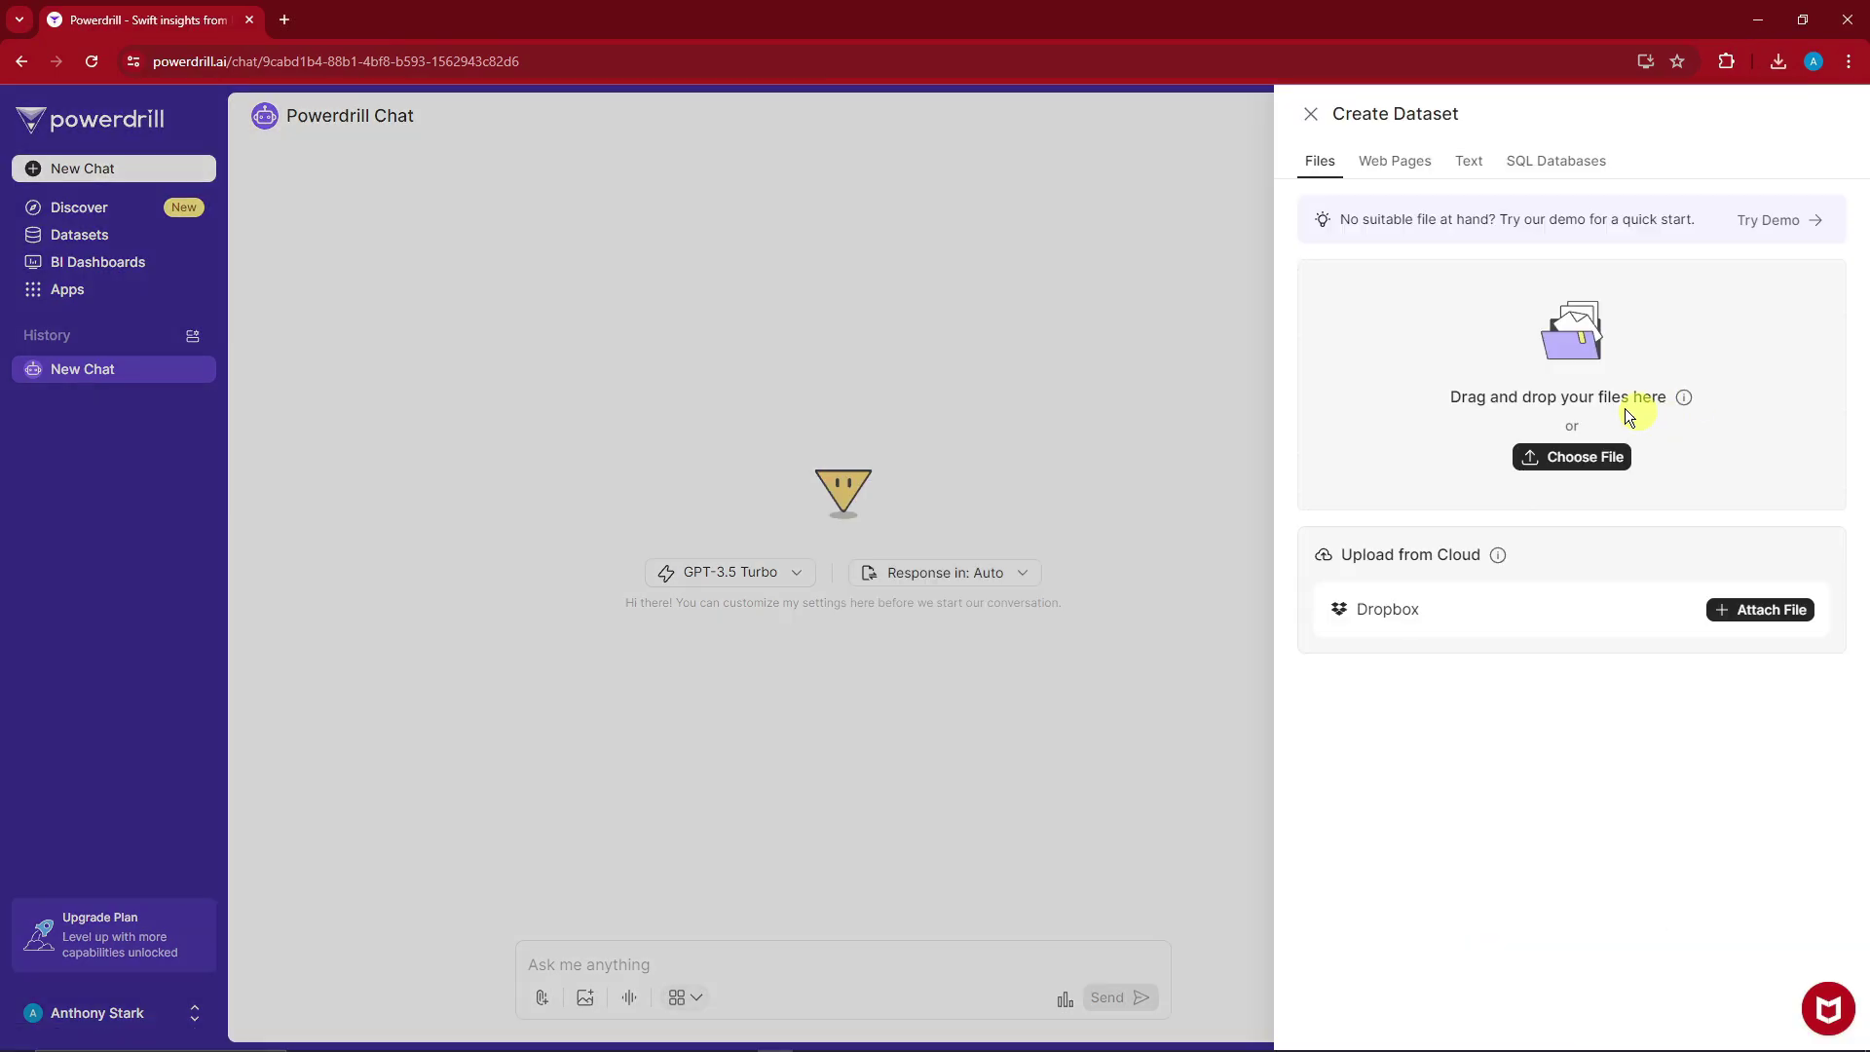
click(960, 302)
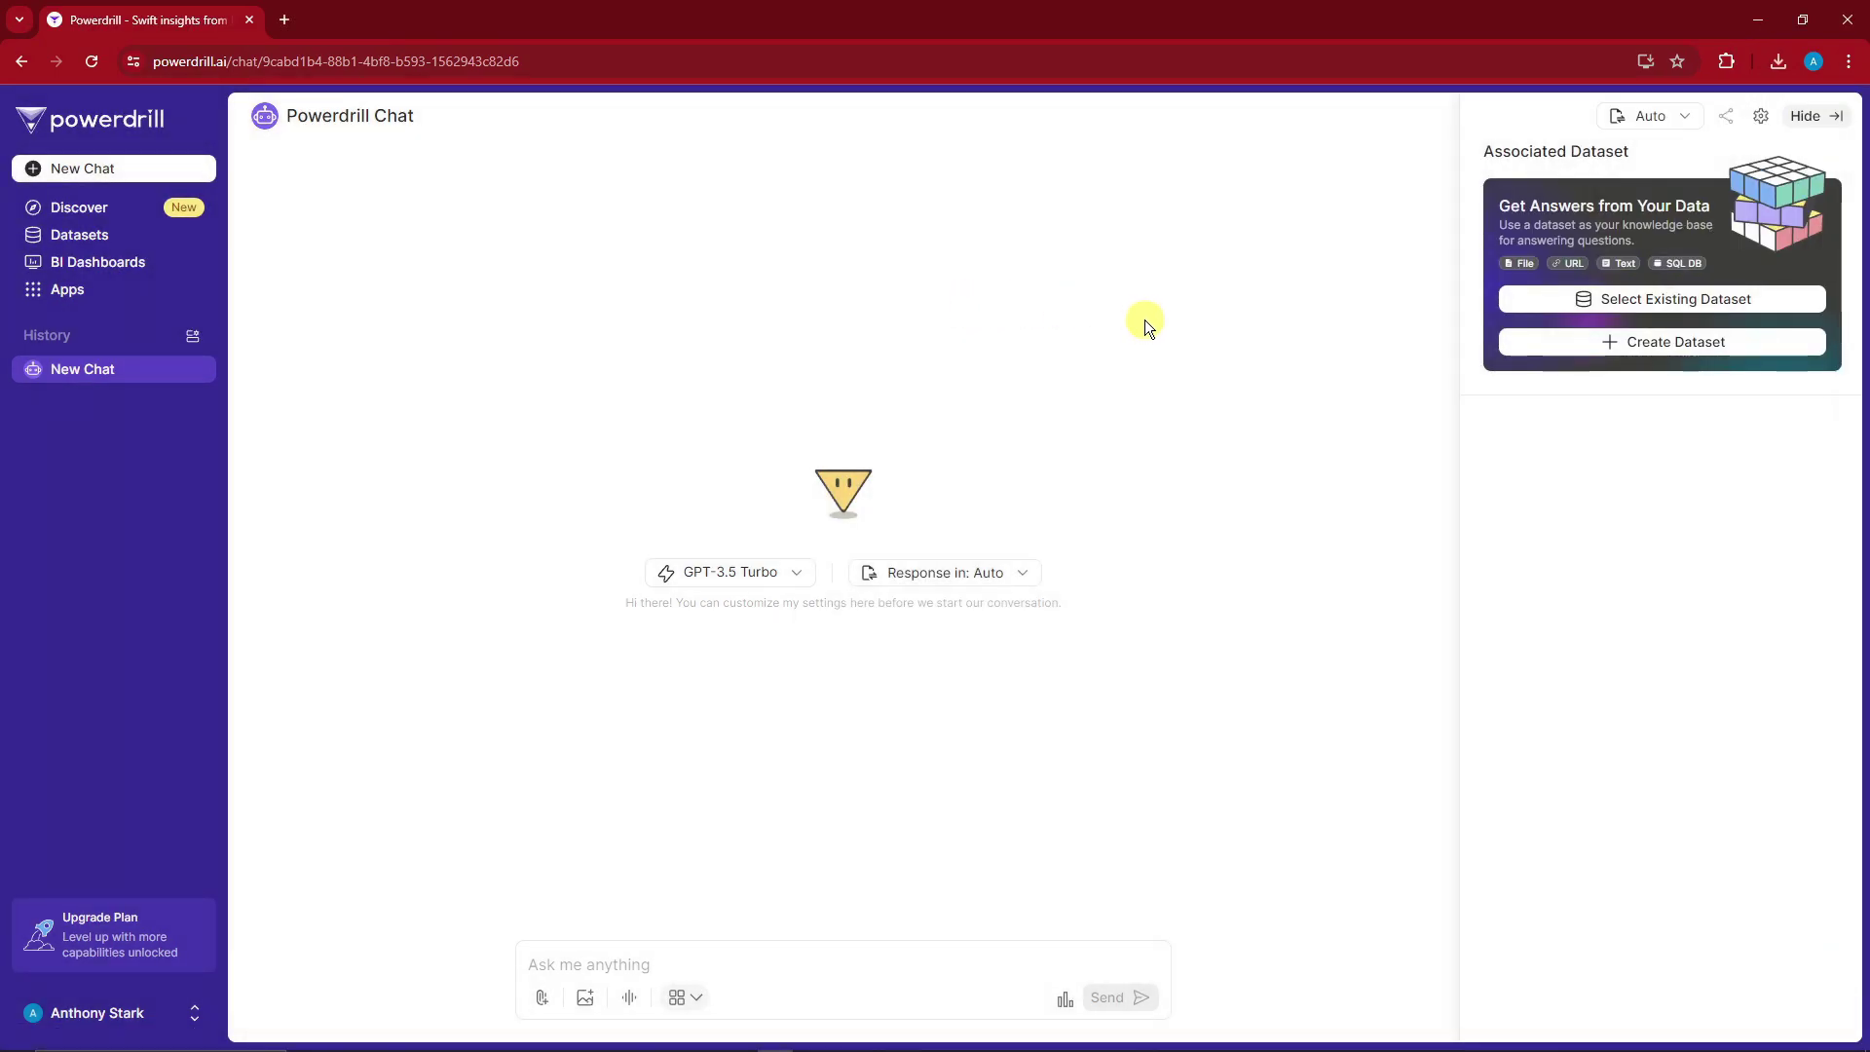
- Upload Project-Management-Sample-Data.xlsx as the chat's associated dataset
click(1664, 347)
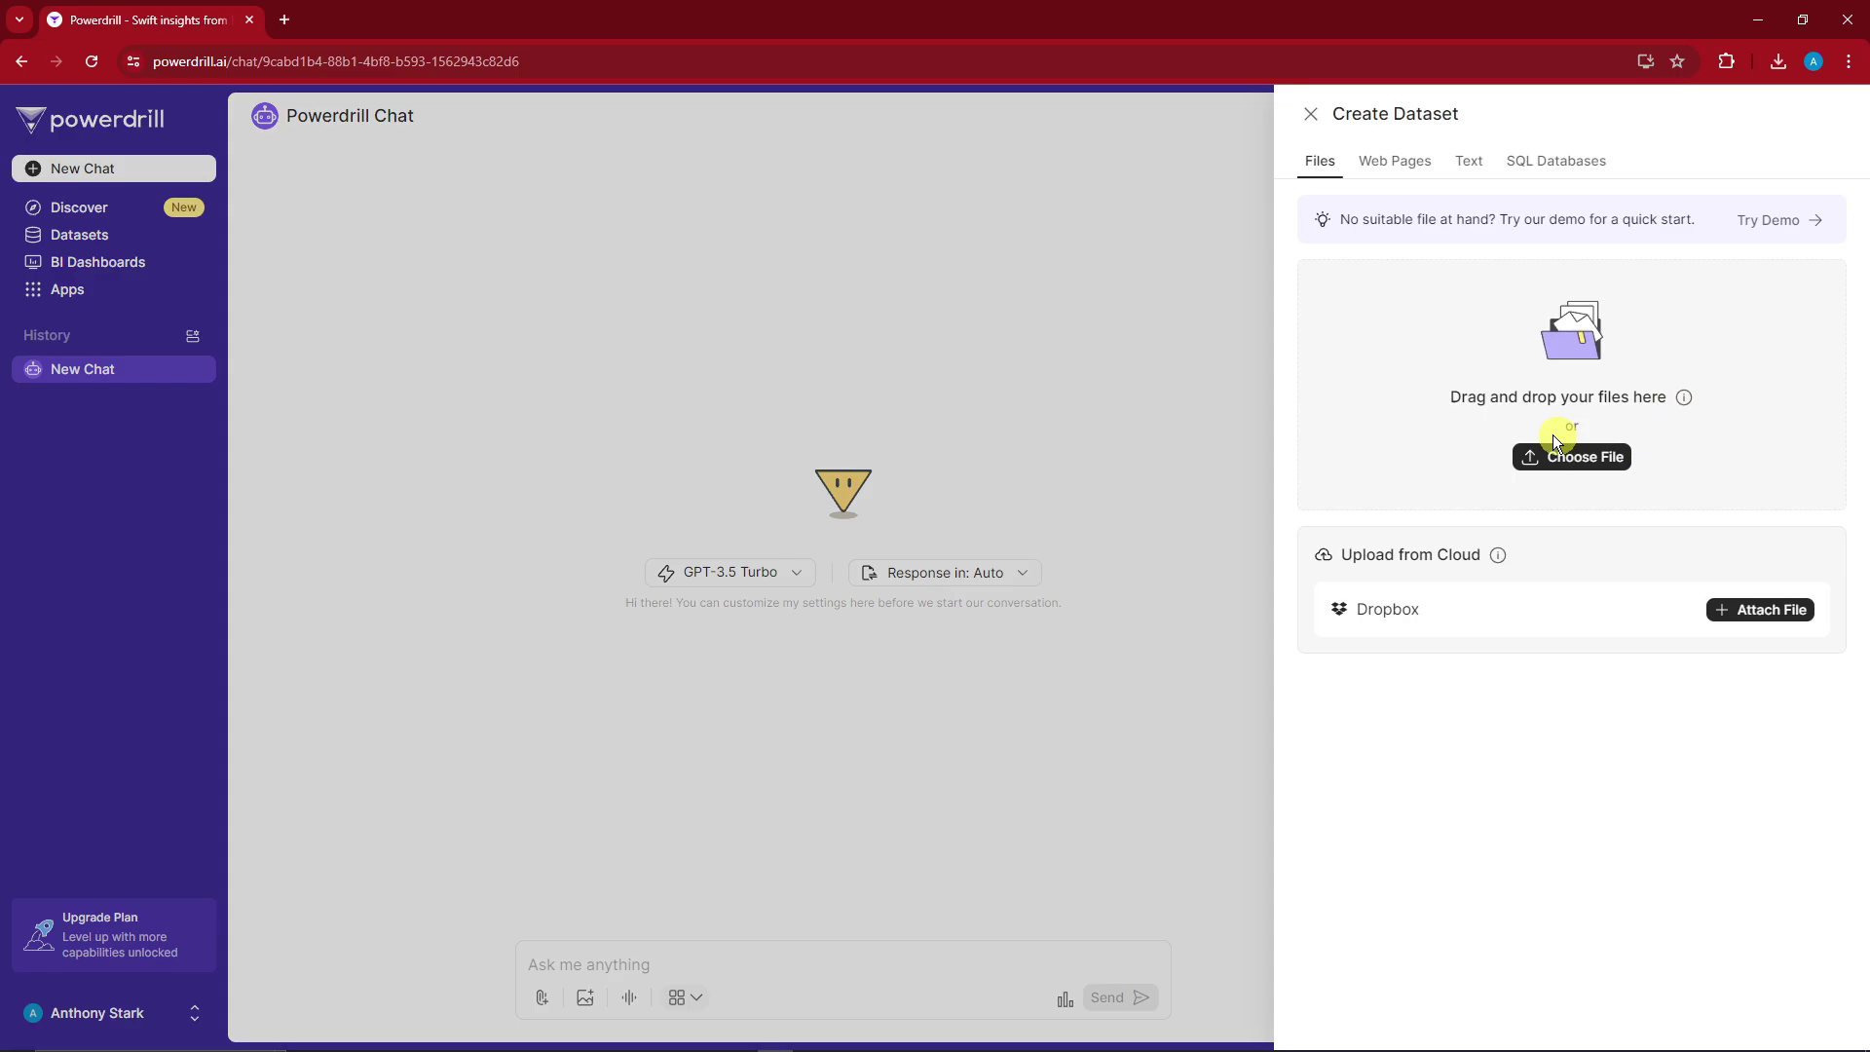
click(1592, 461)
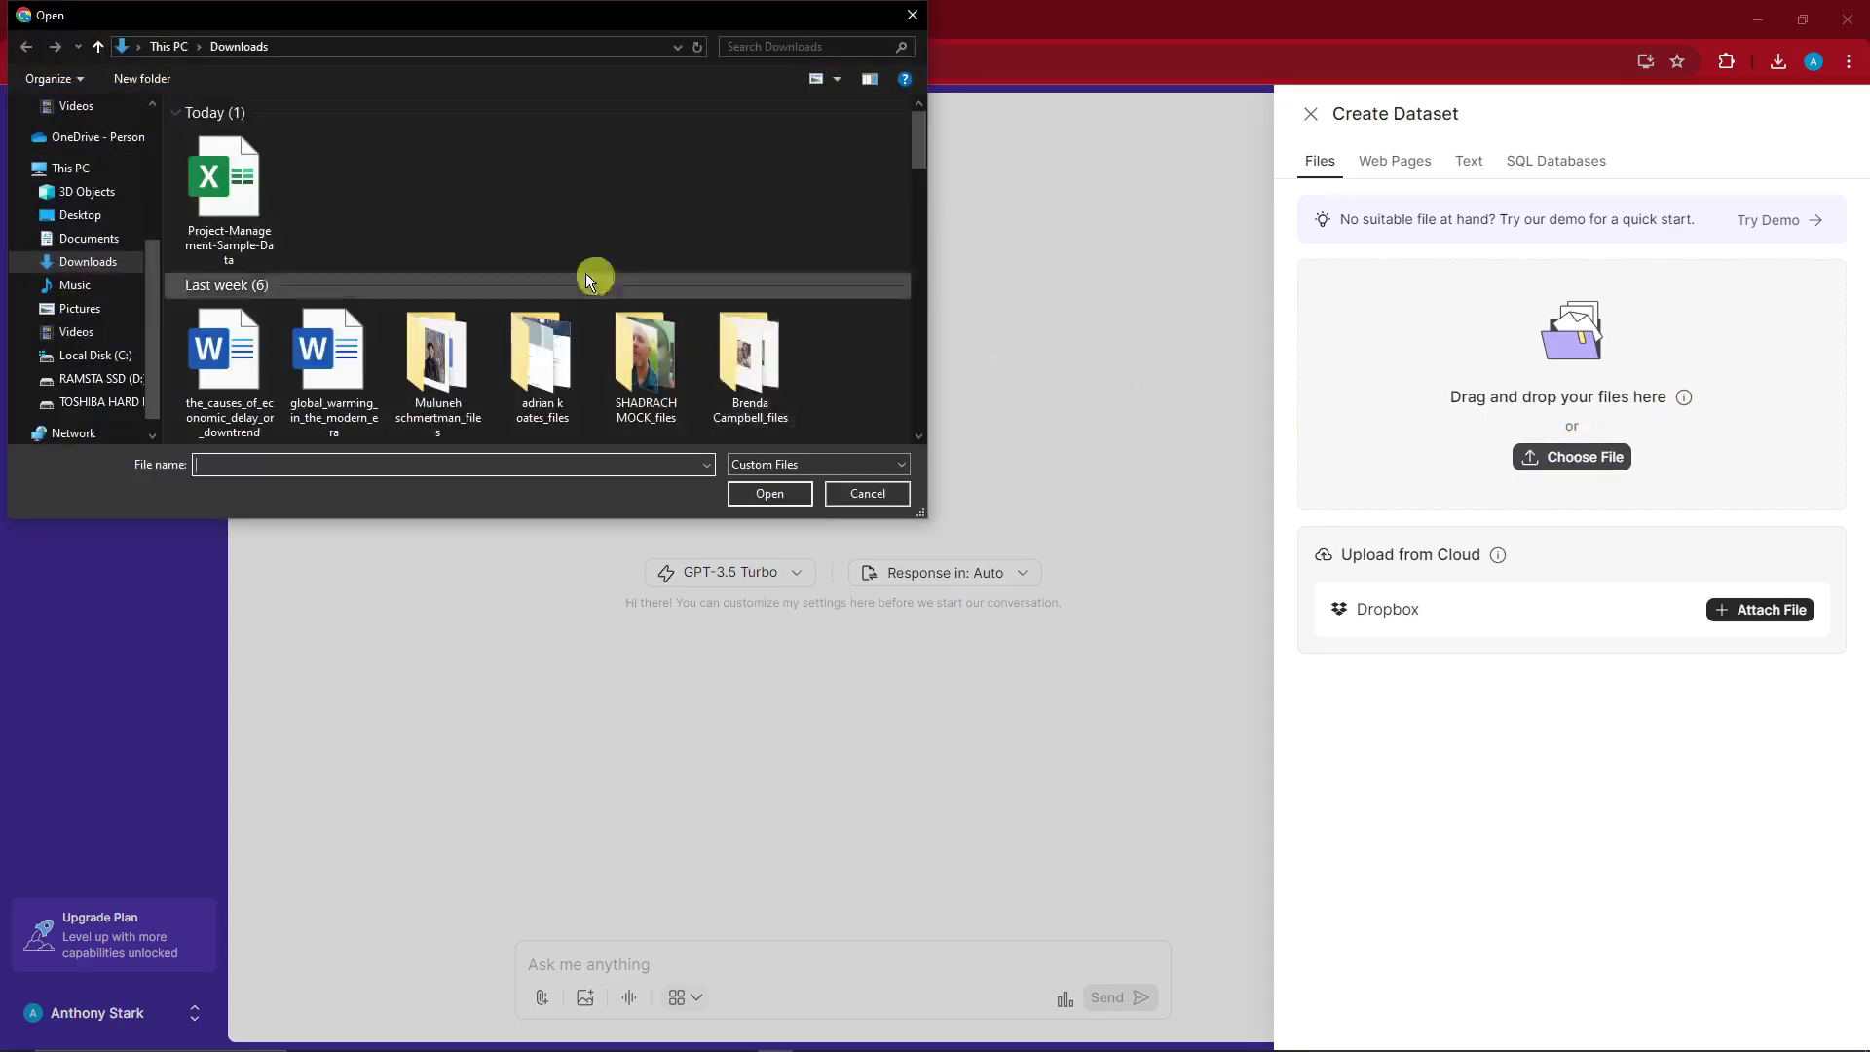
click(236, 173)
click(236, 173)
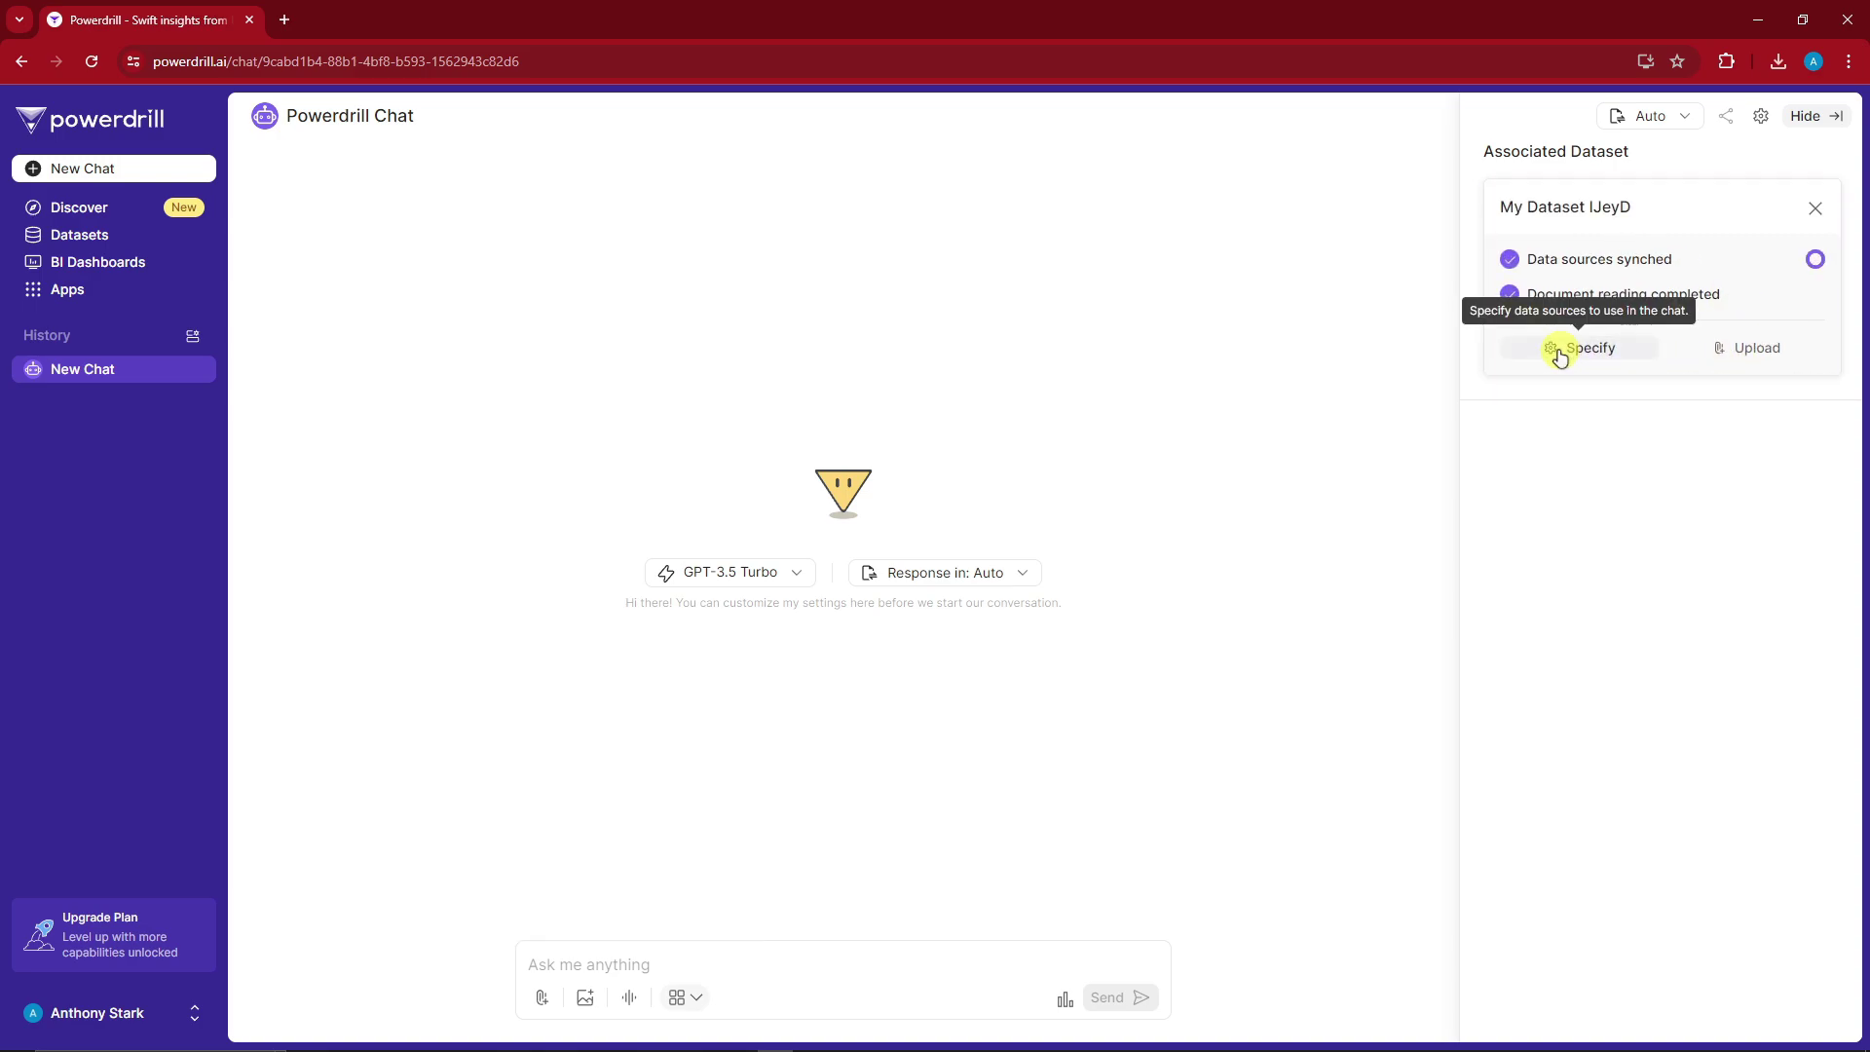
- Review the dataset's data source and the note about adding a description
click(1587, 329)
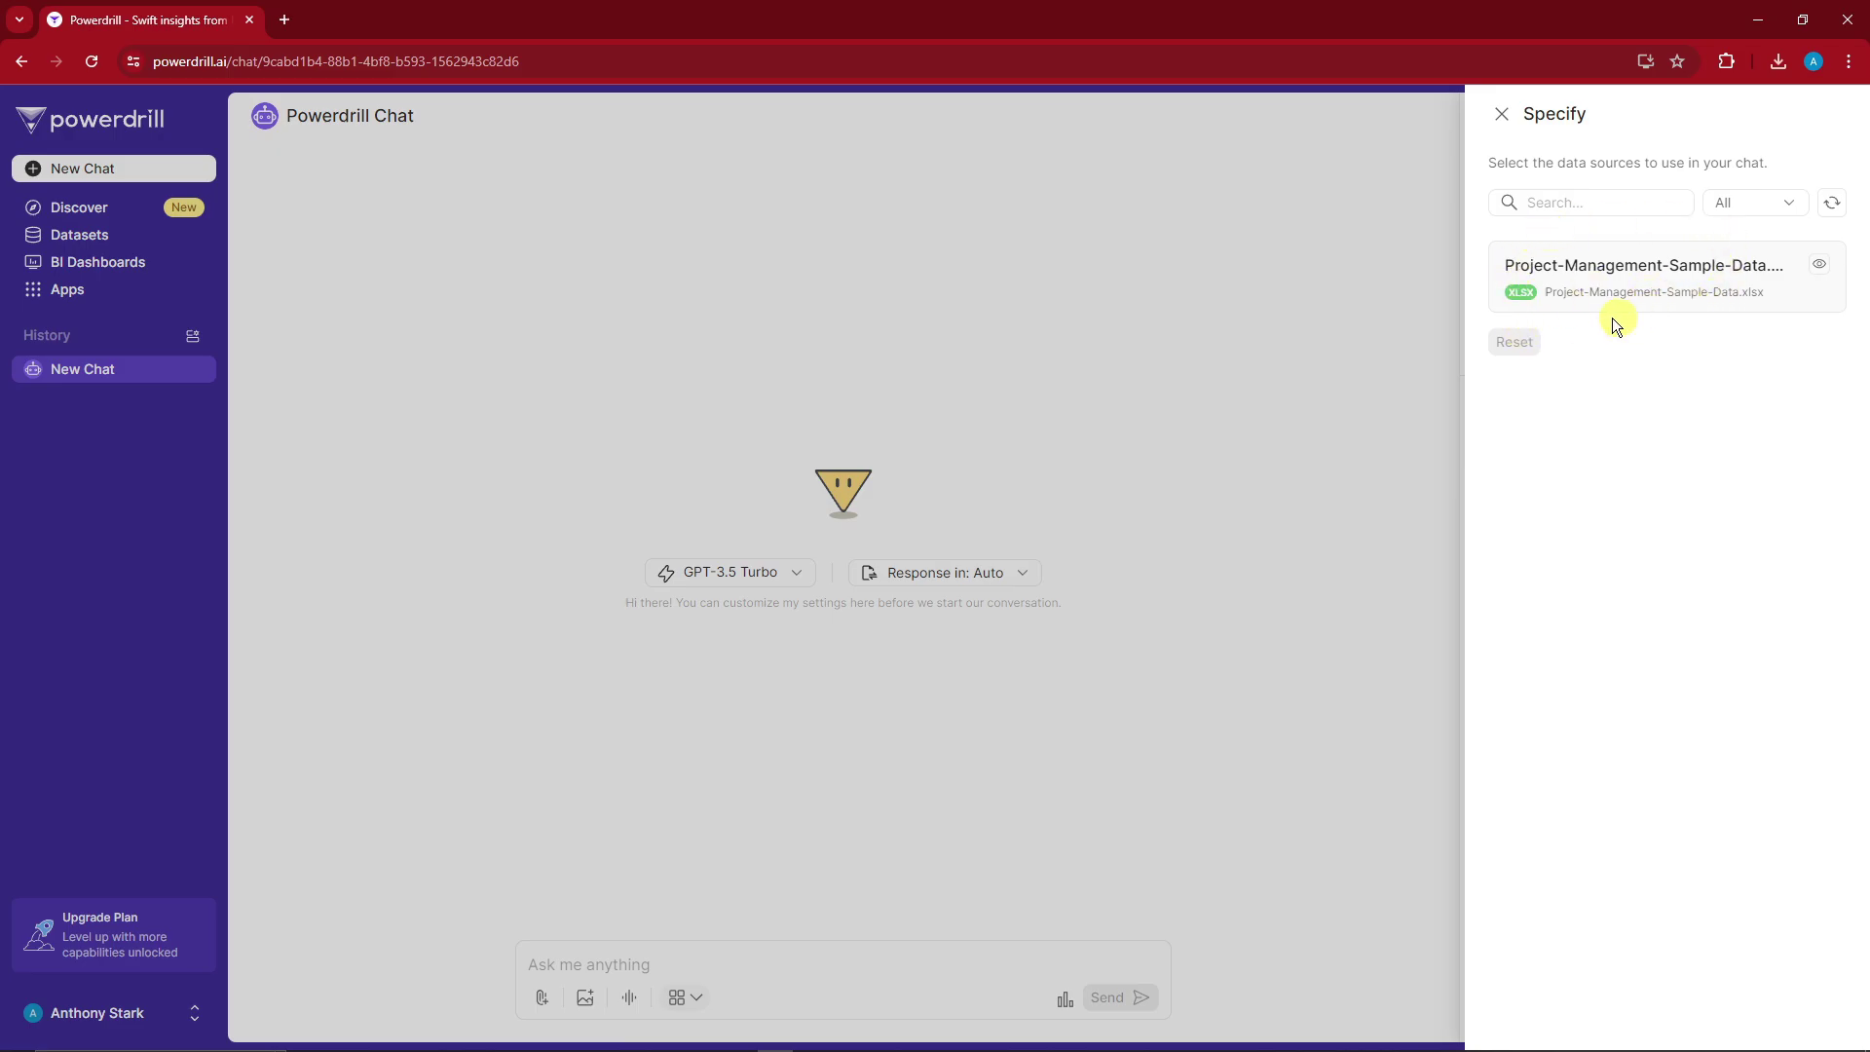
click(1501, 114)
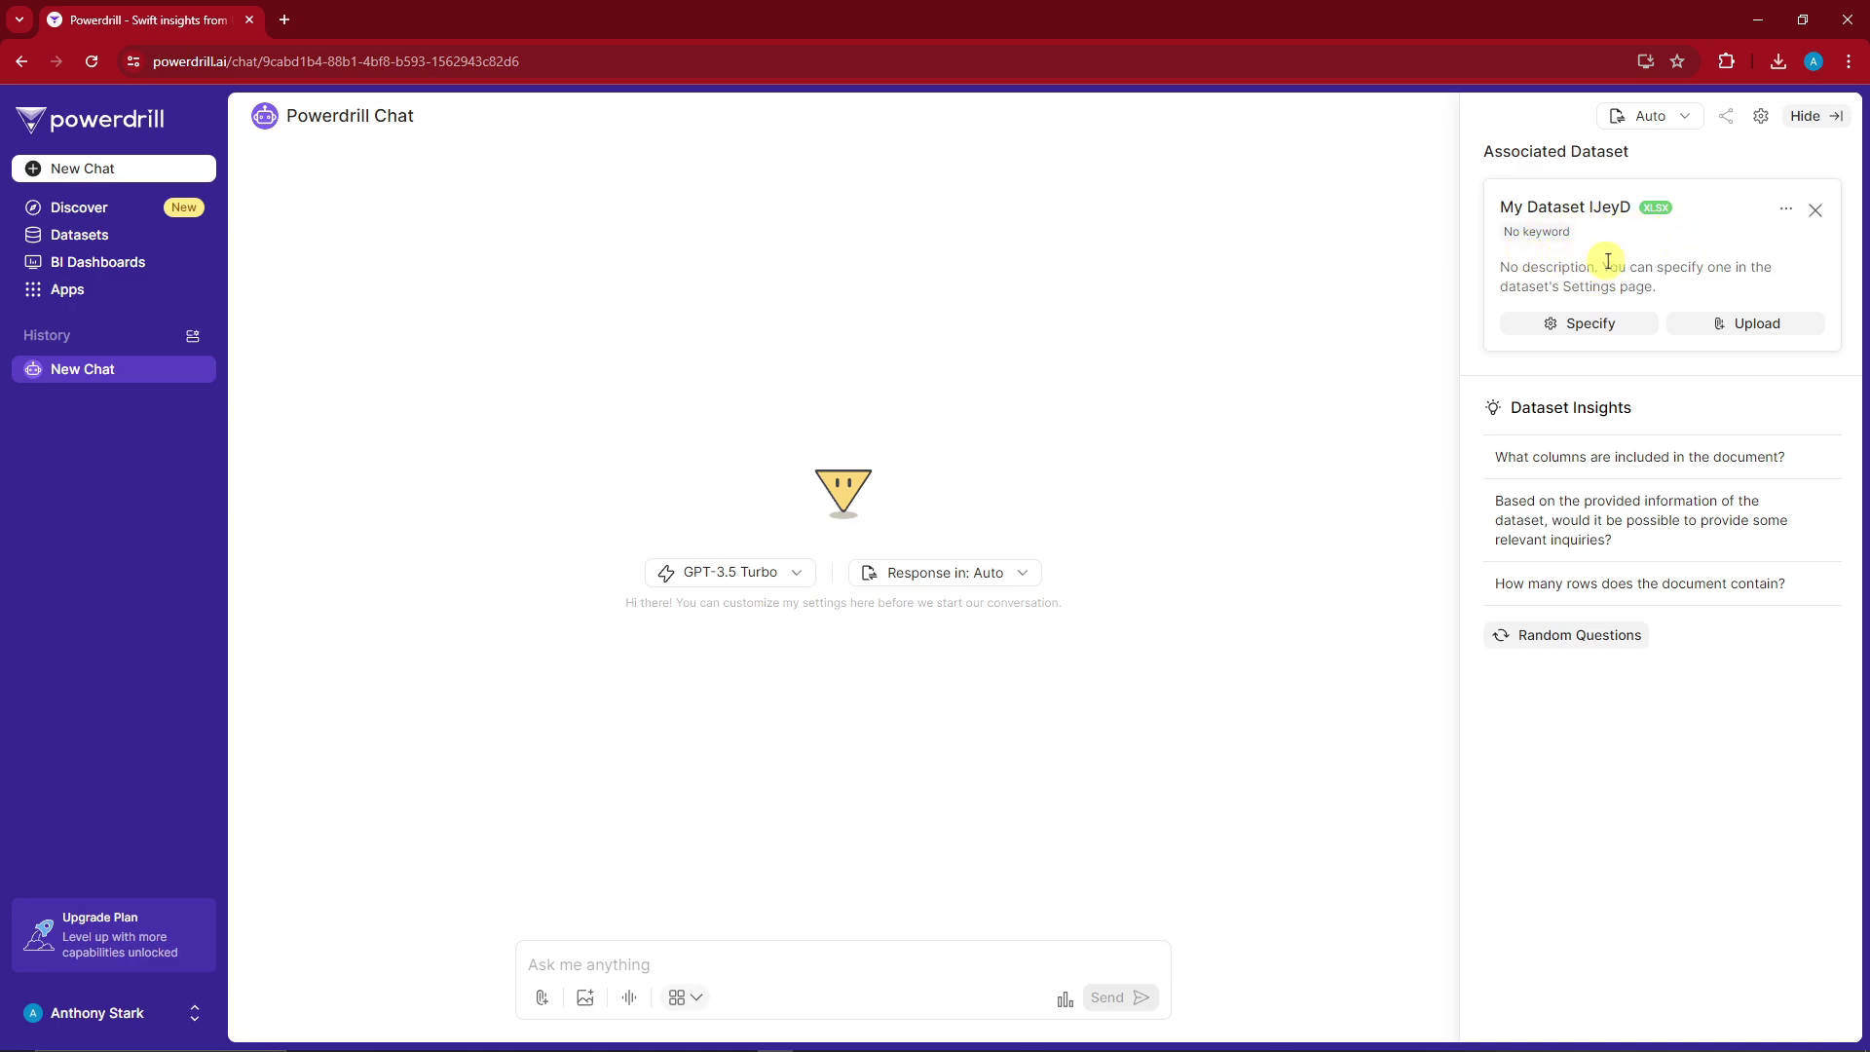
drag(1603, 261, 1690, 292)
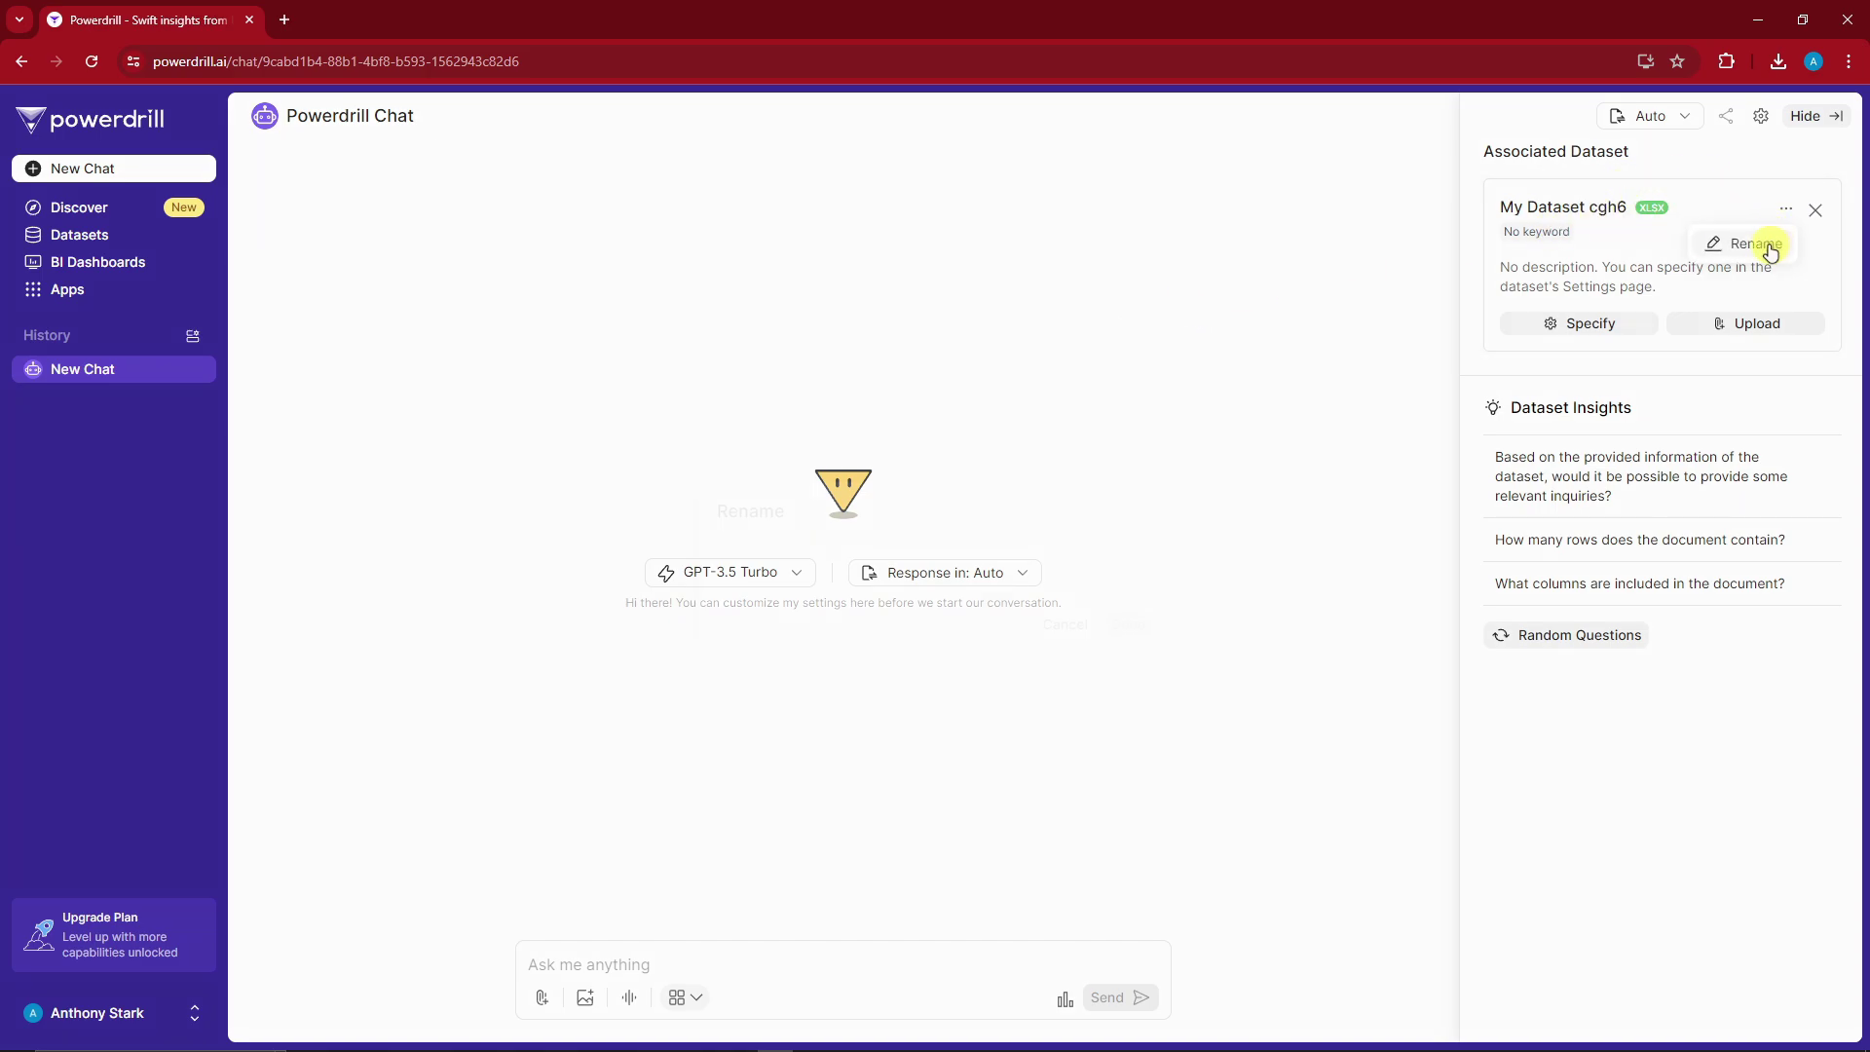
- Rename the dataset My Dataset cgh6 to 'SAMPLE FILE'
click(1760, 244)
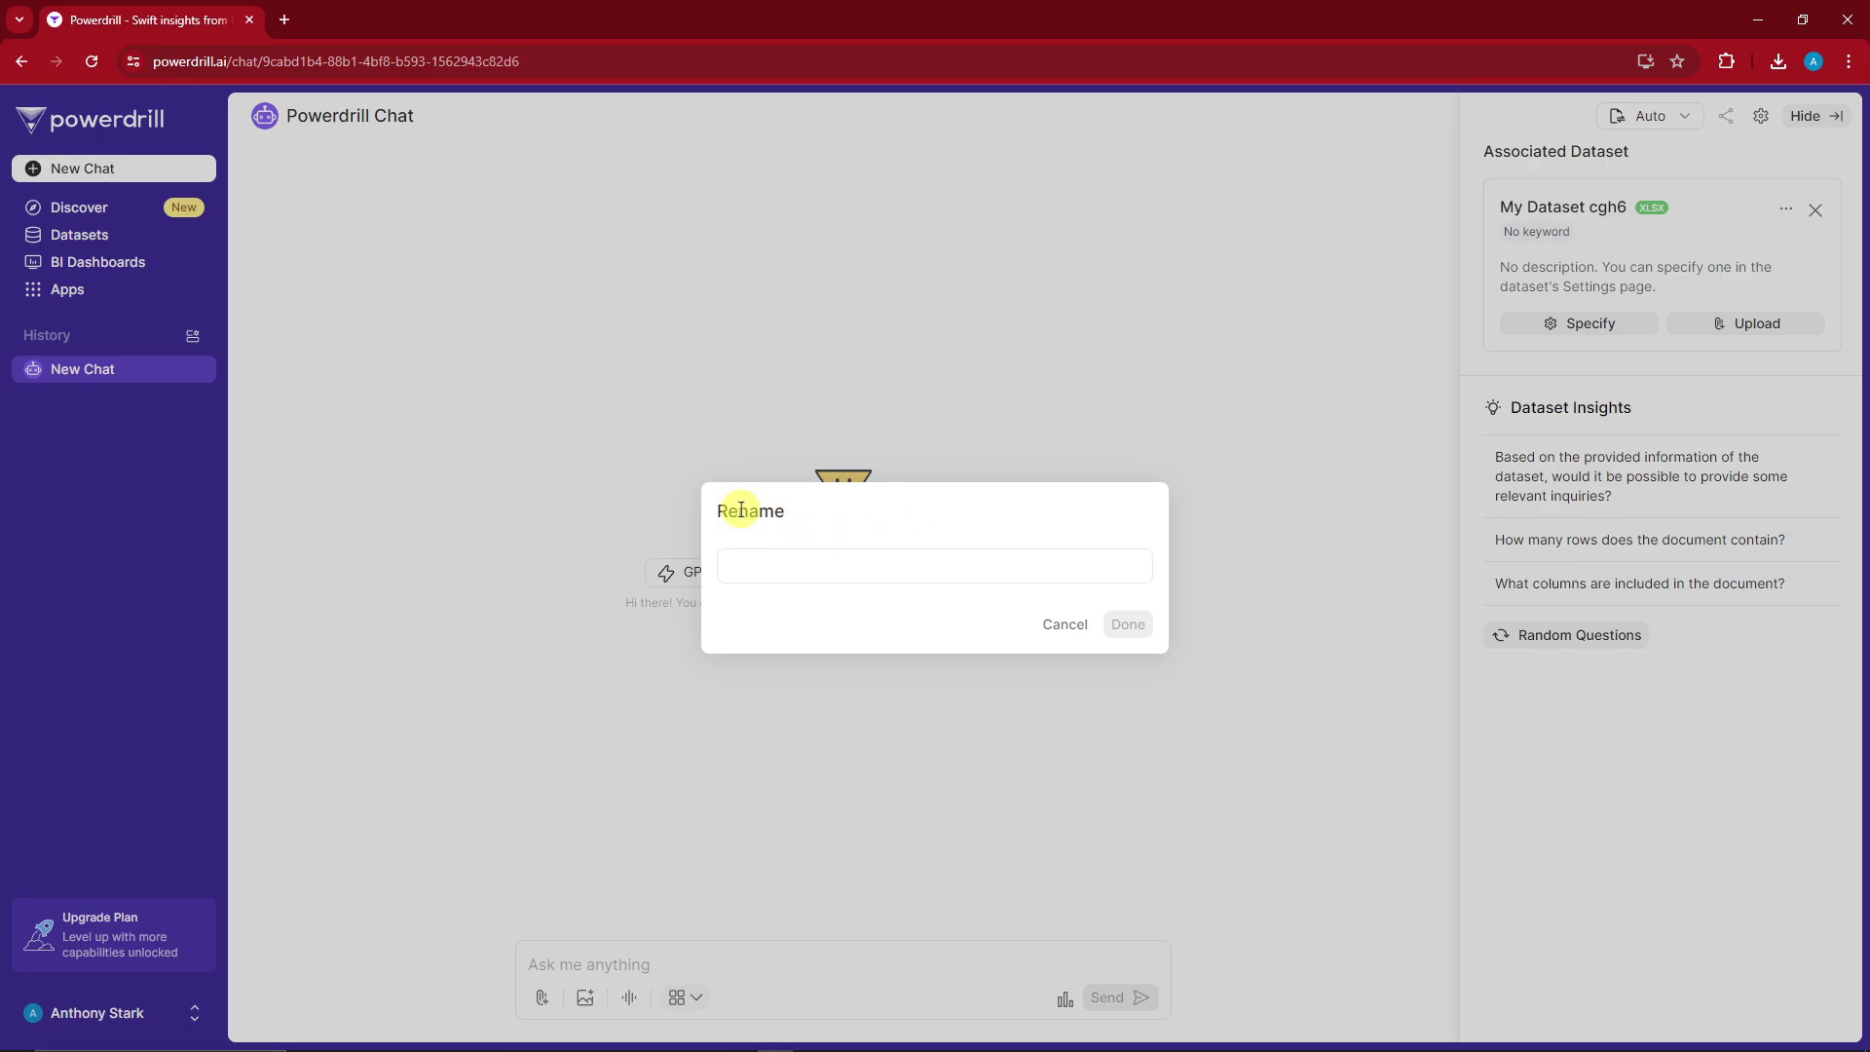
key(ctrl+a)
click(880, 534)
click(1574, 202)
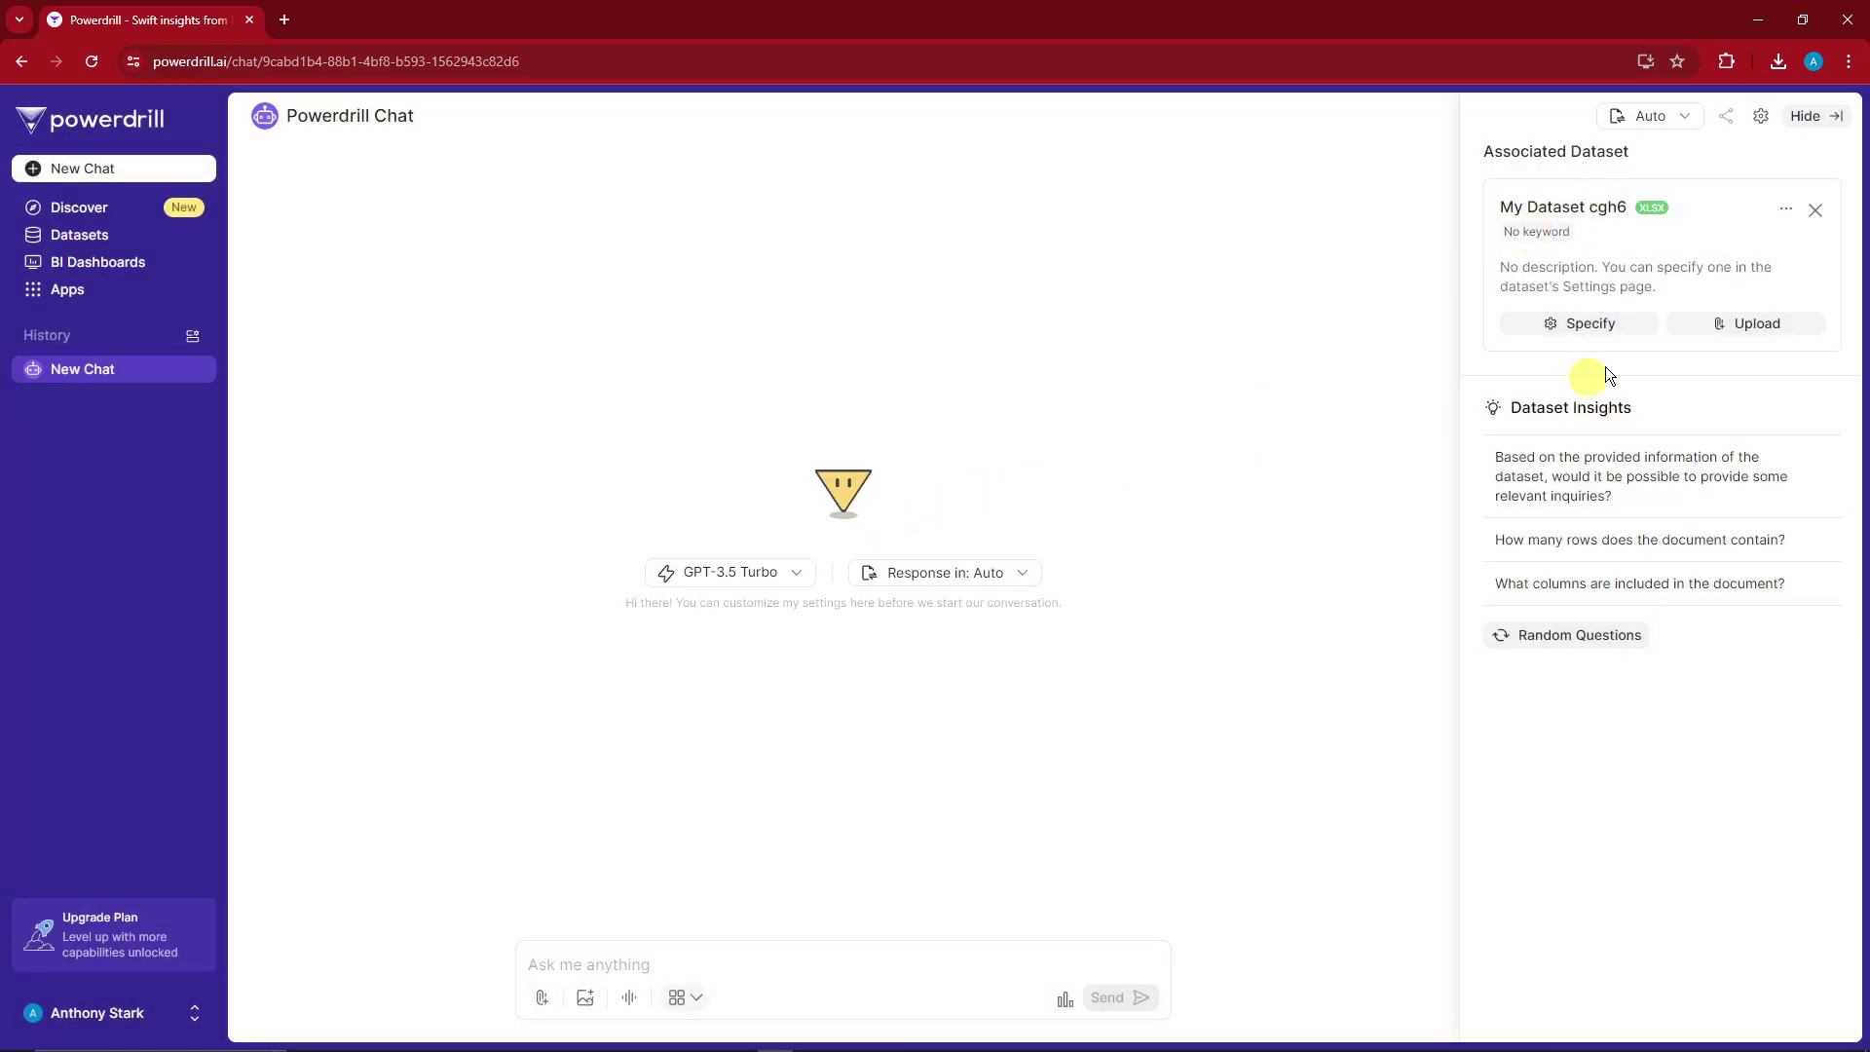
click(1786, 208)
click(1695, 243)
click(964, 562)
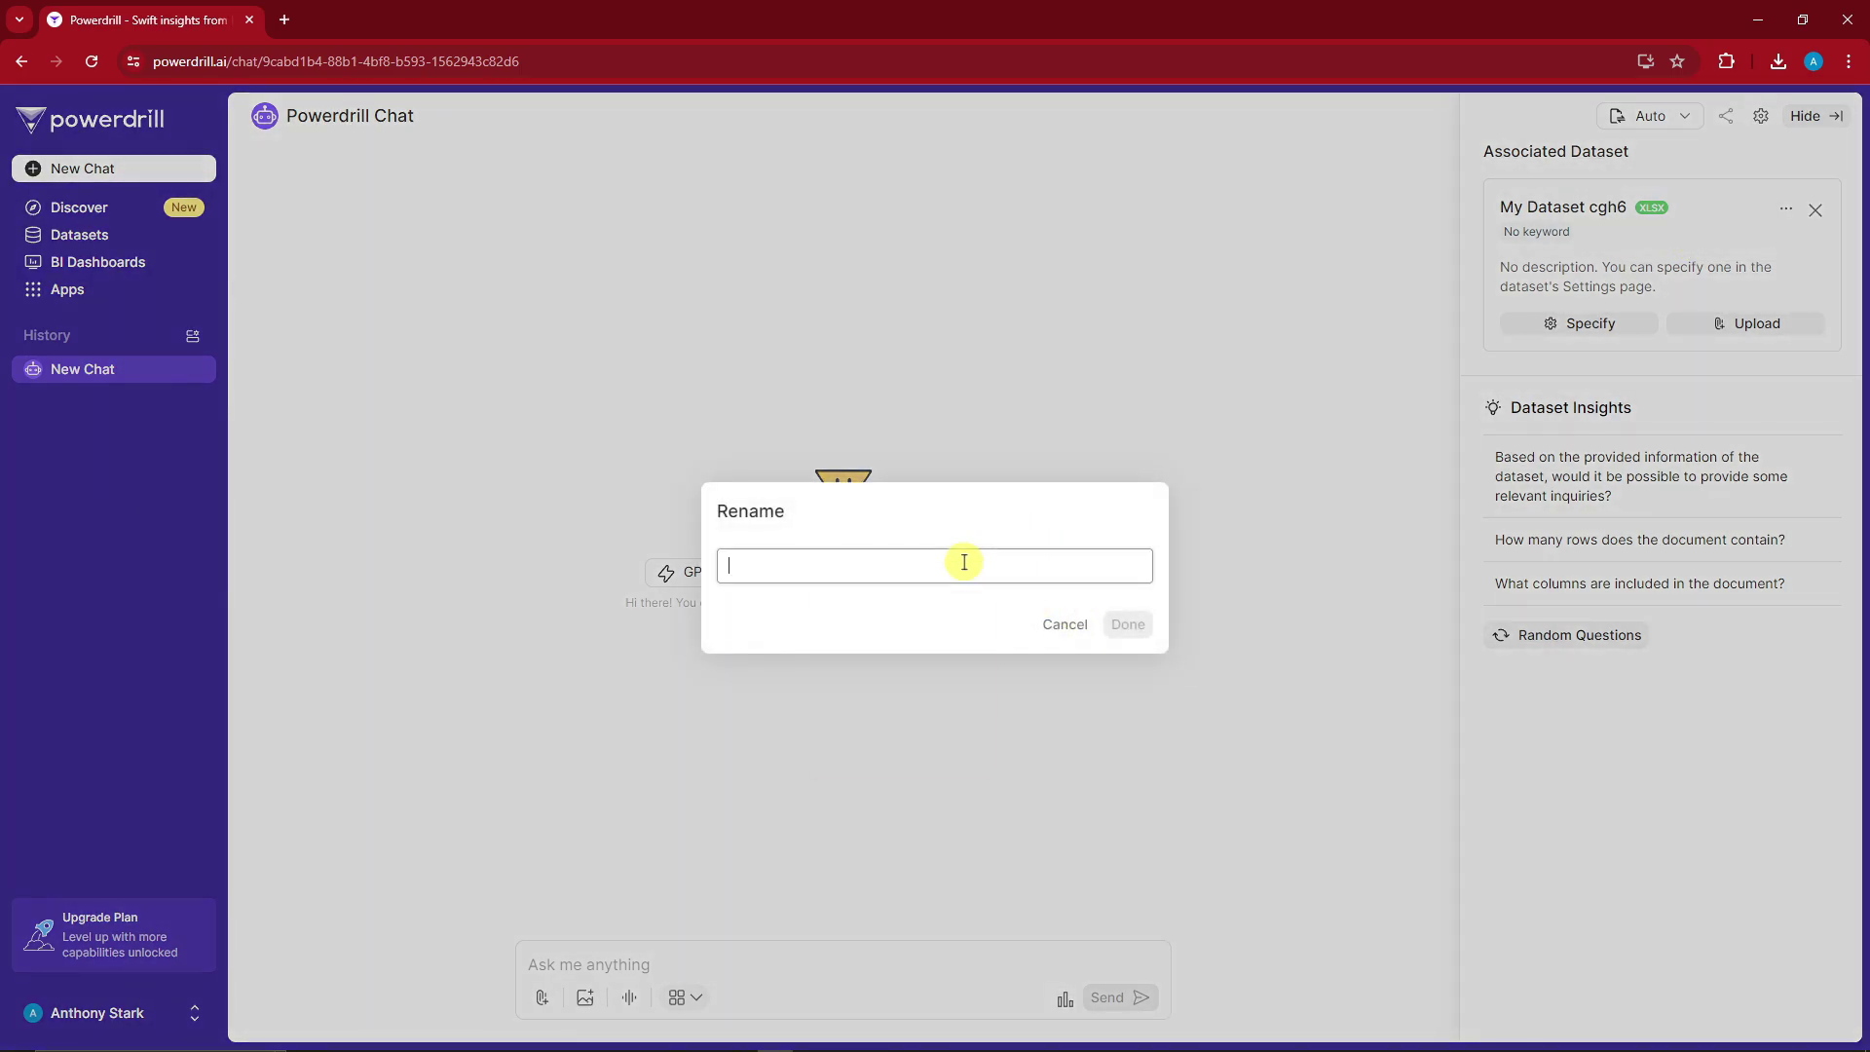
click(964, 561)
text(SAMPLE FILE)
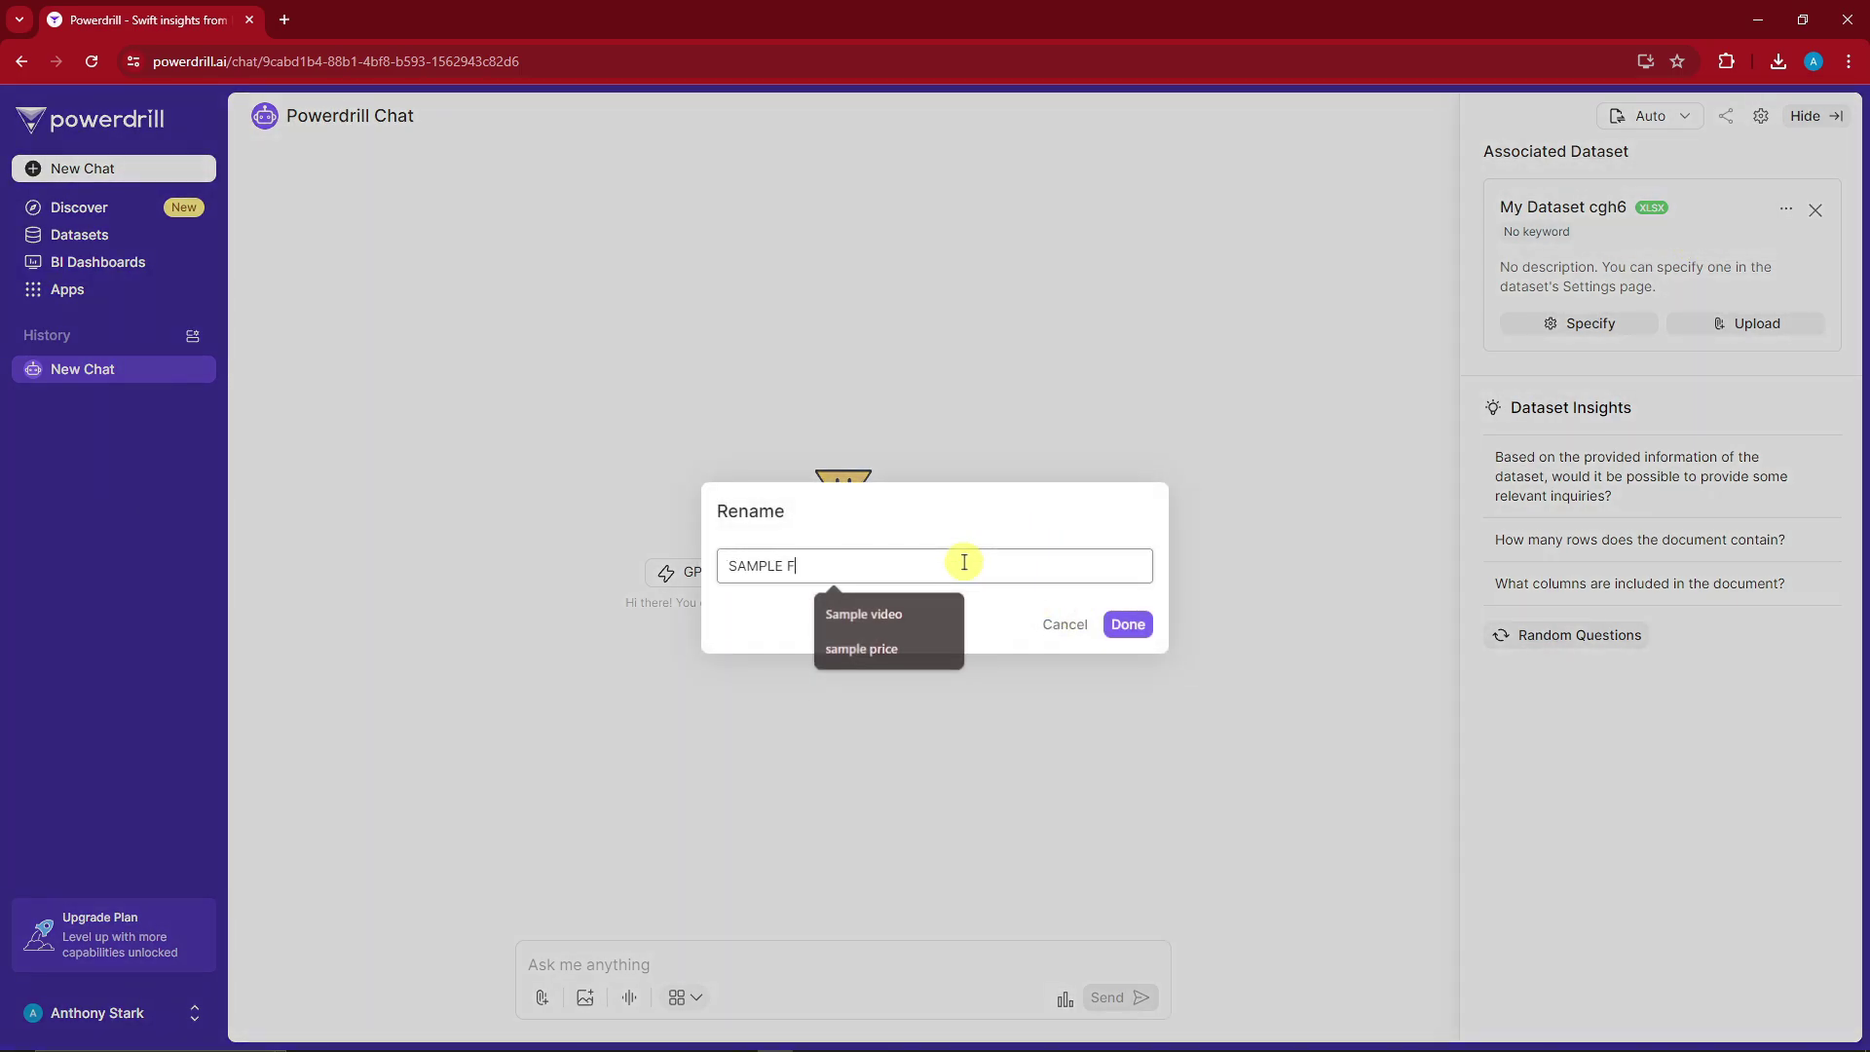
click(1111, 617)
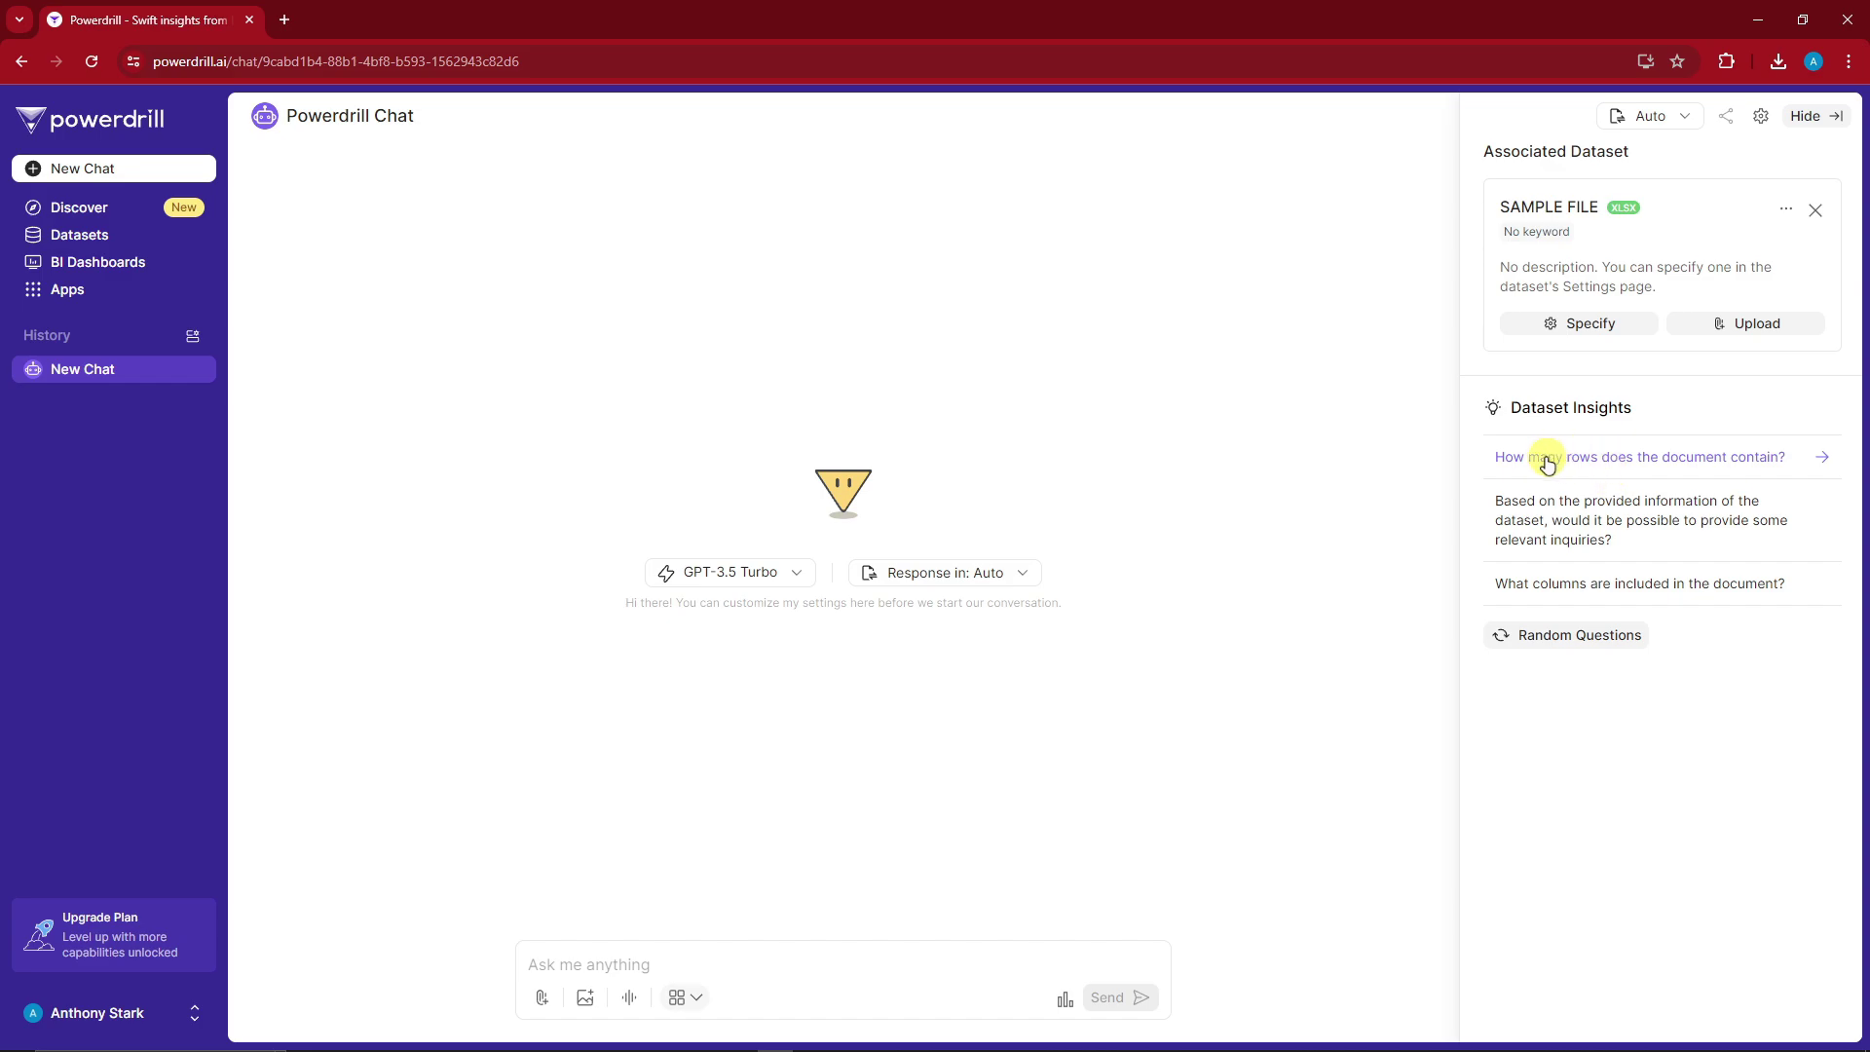
- Ask how many rows the document has (46) and request ten example questions about it
click(1680, 466)
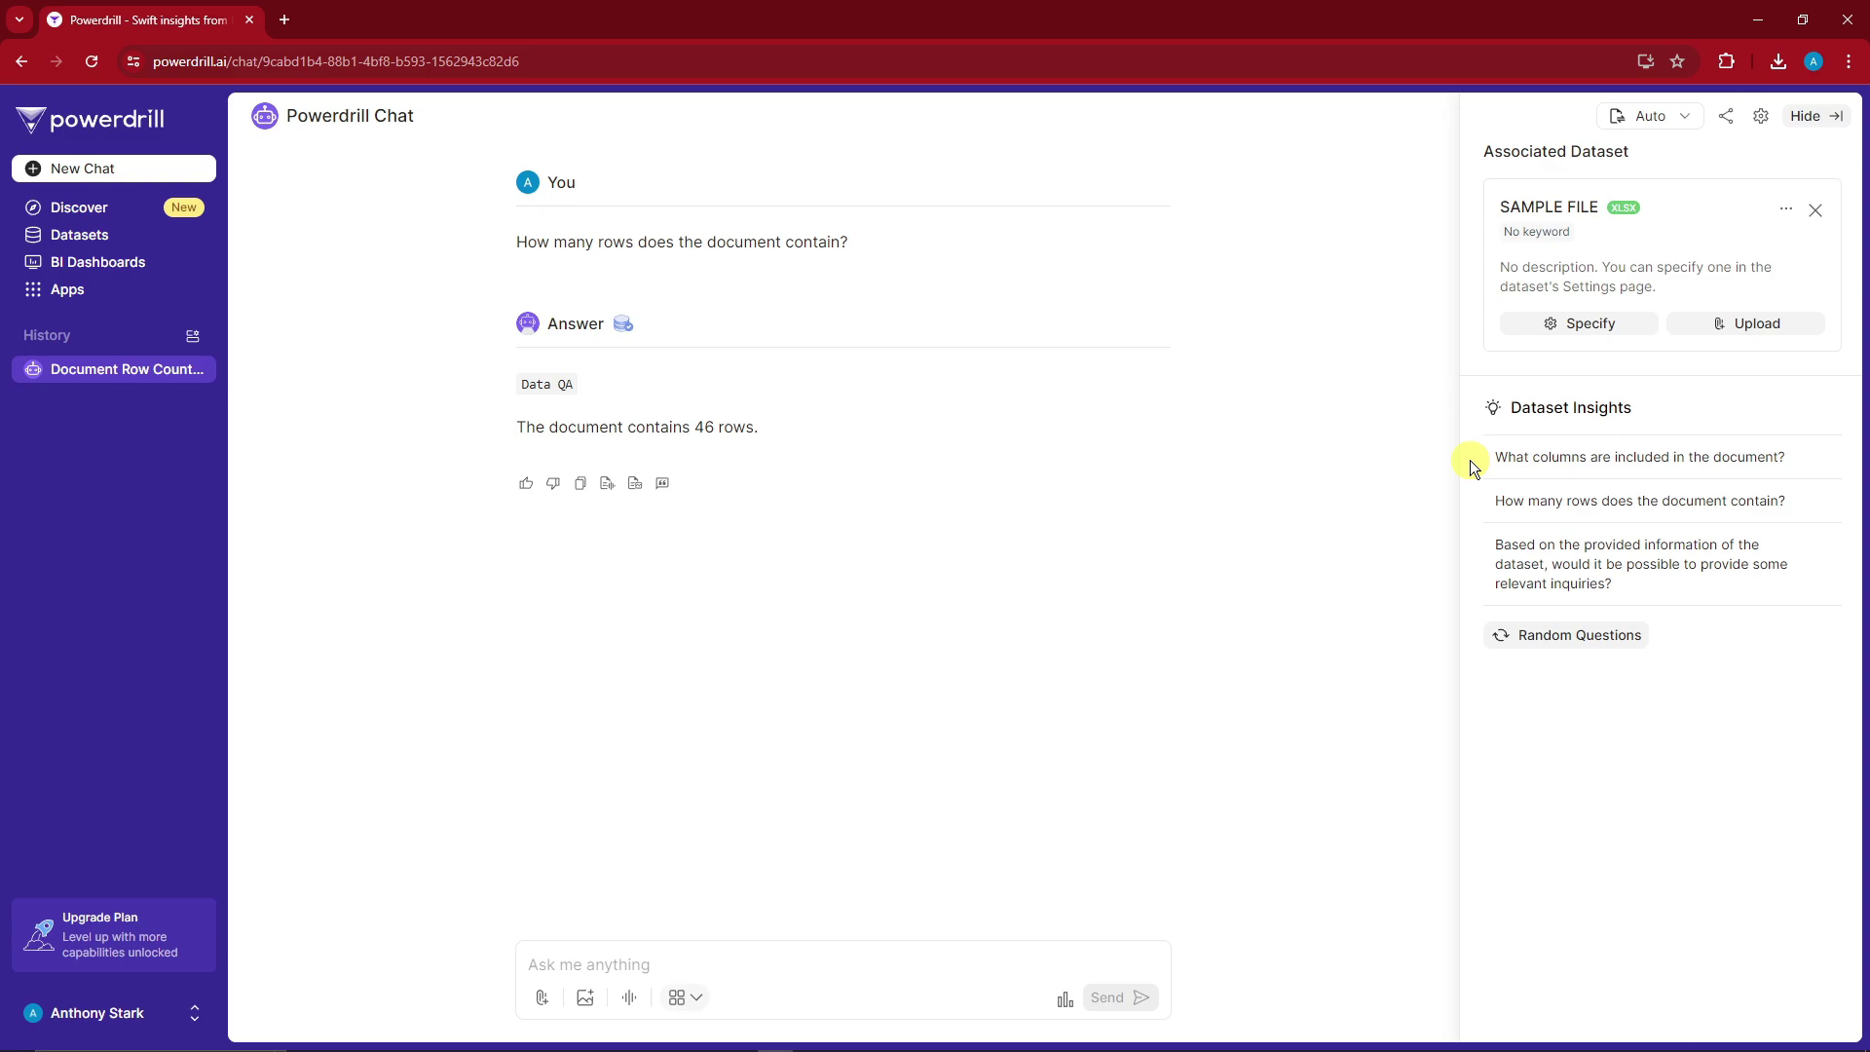
click(1545, 551)
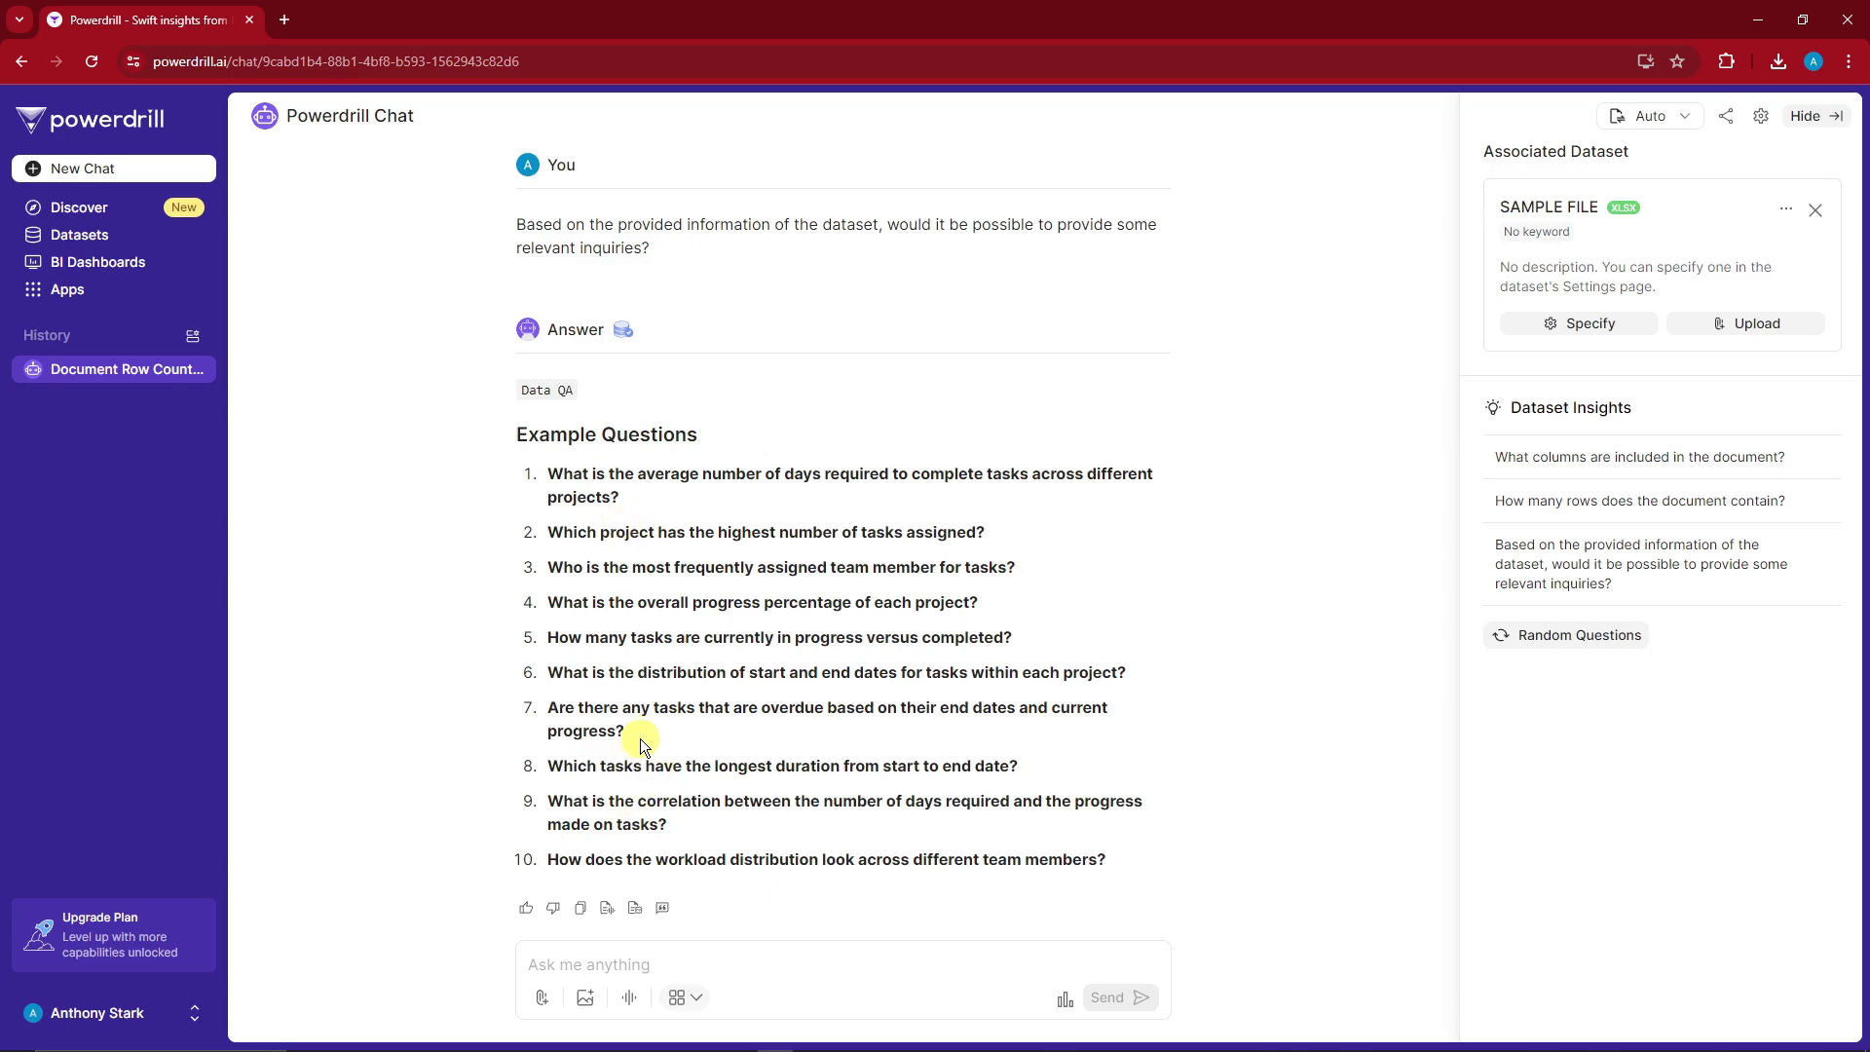
- Ask example question 7 about overdue tasks and review the resulting analysis and conclusions
drag(637, 738, 540, 705)
key(ctrl+c)
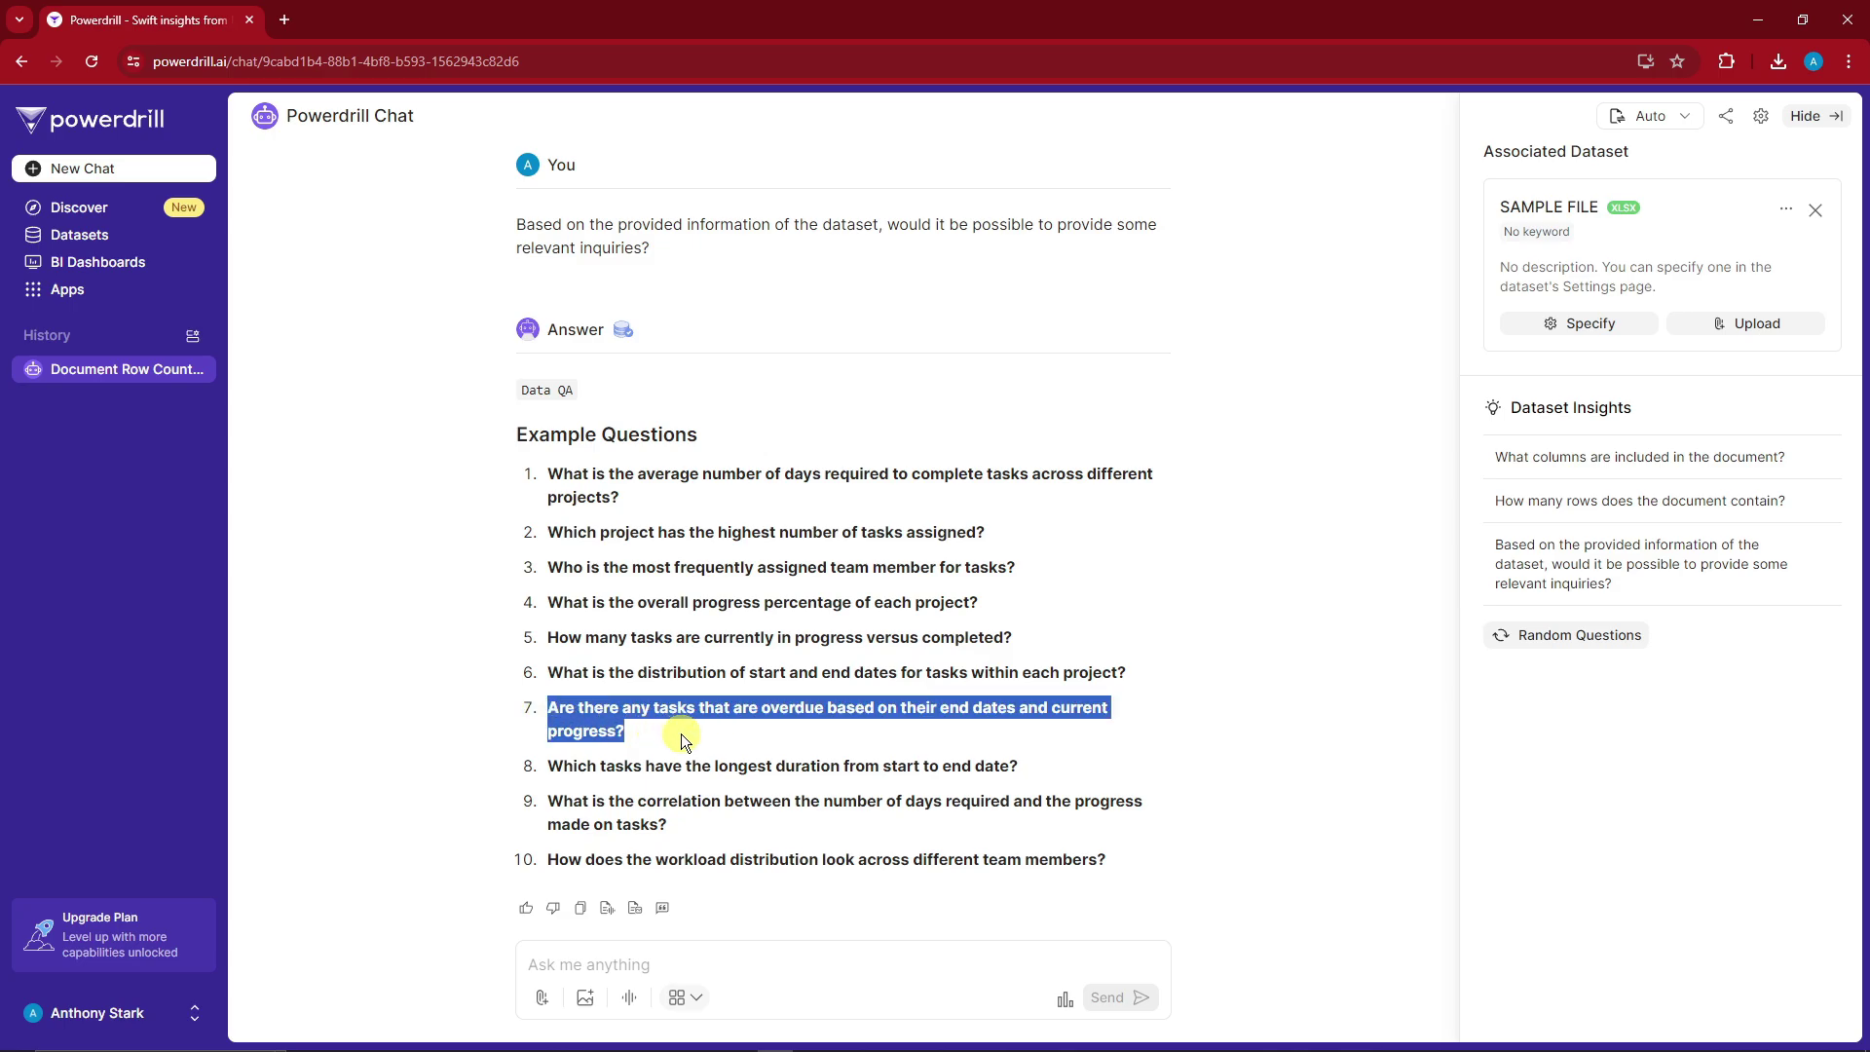
click(727, 959)
key(ctrl+v)
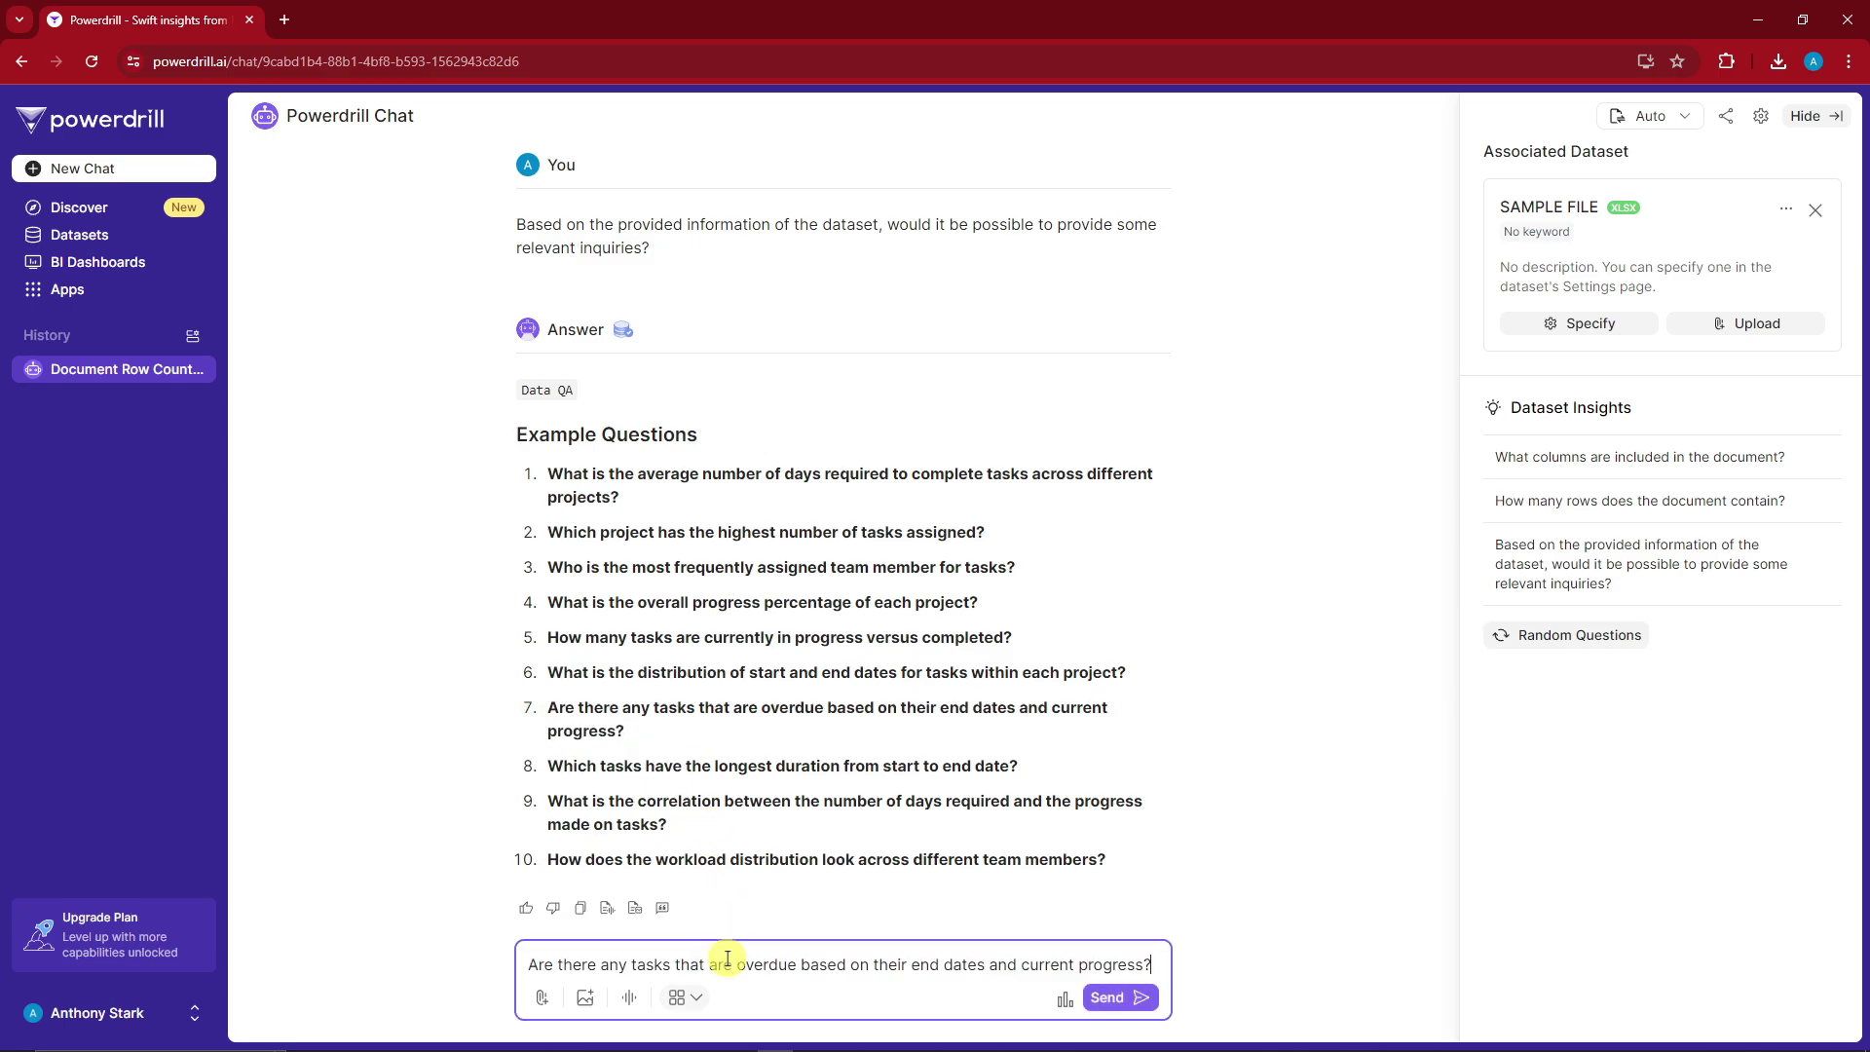
key(Return)
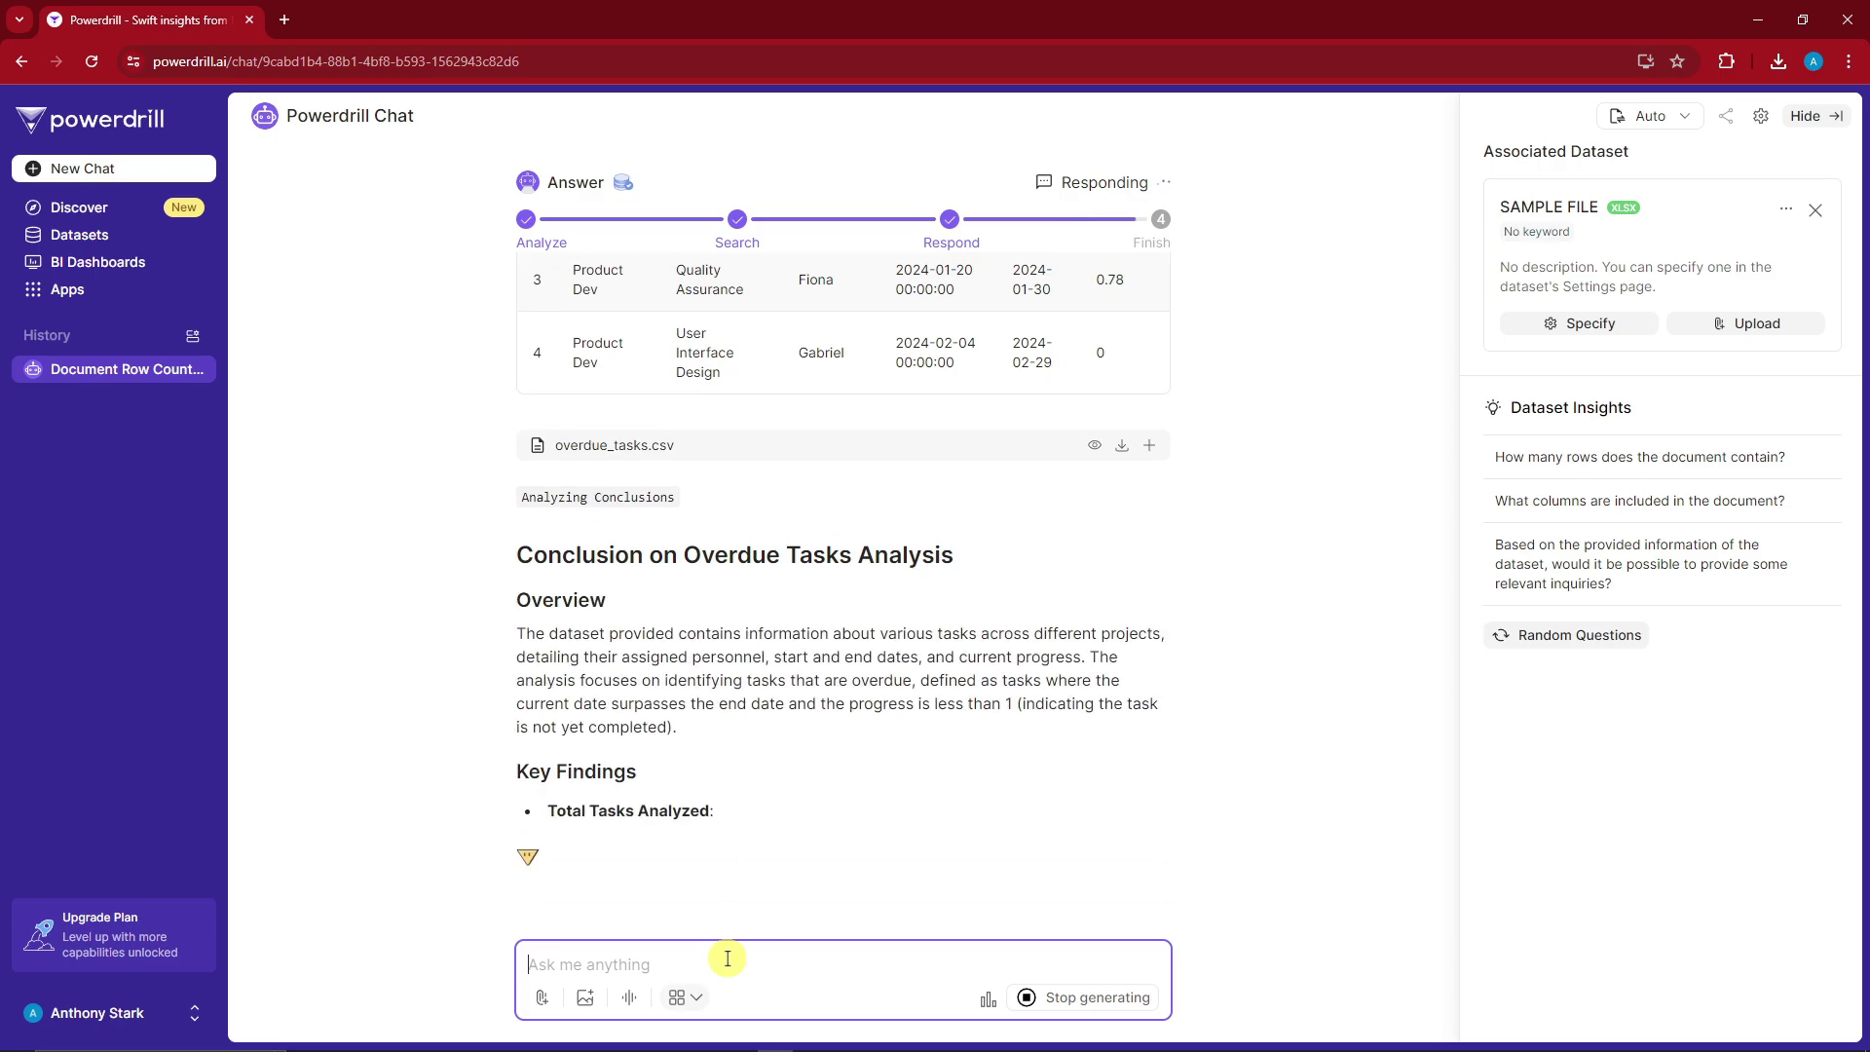
scroll(714, 609, up, 8)
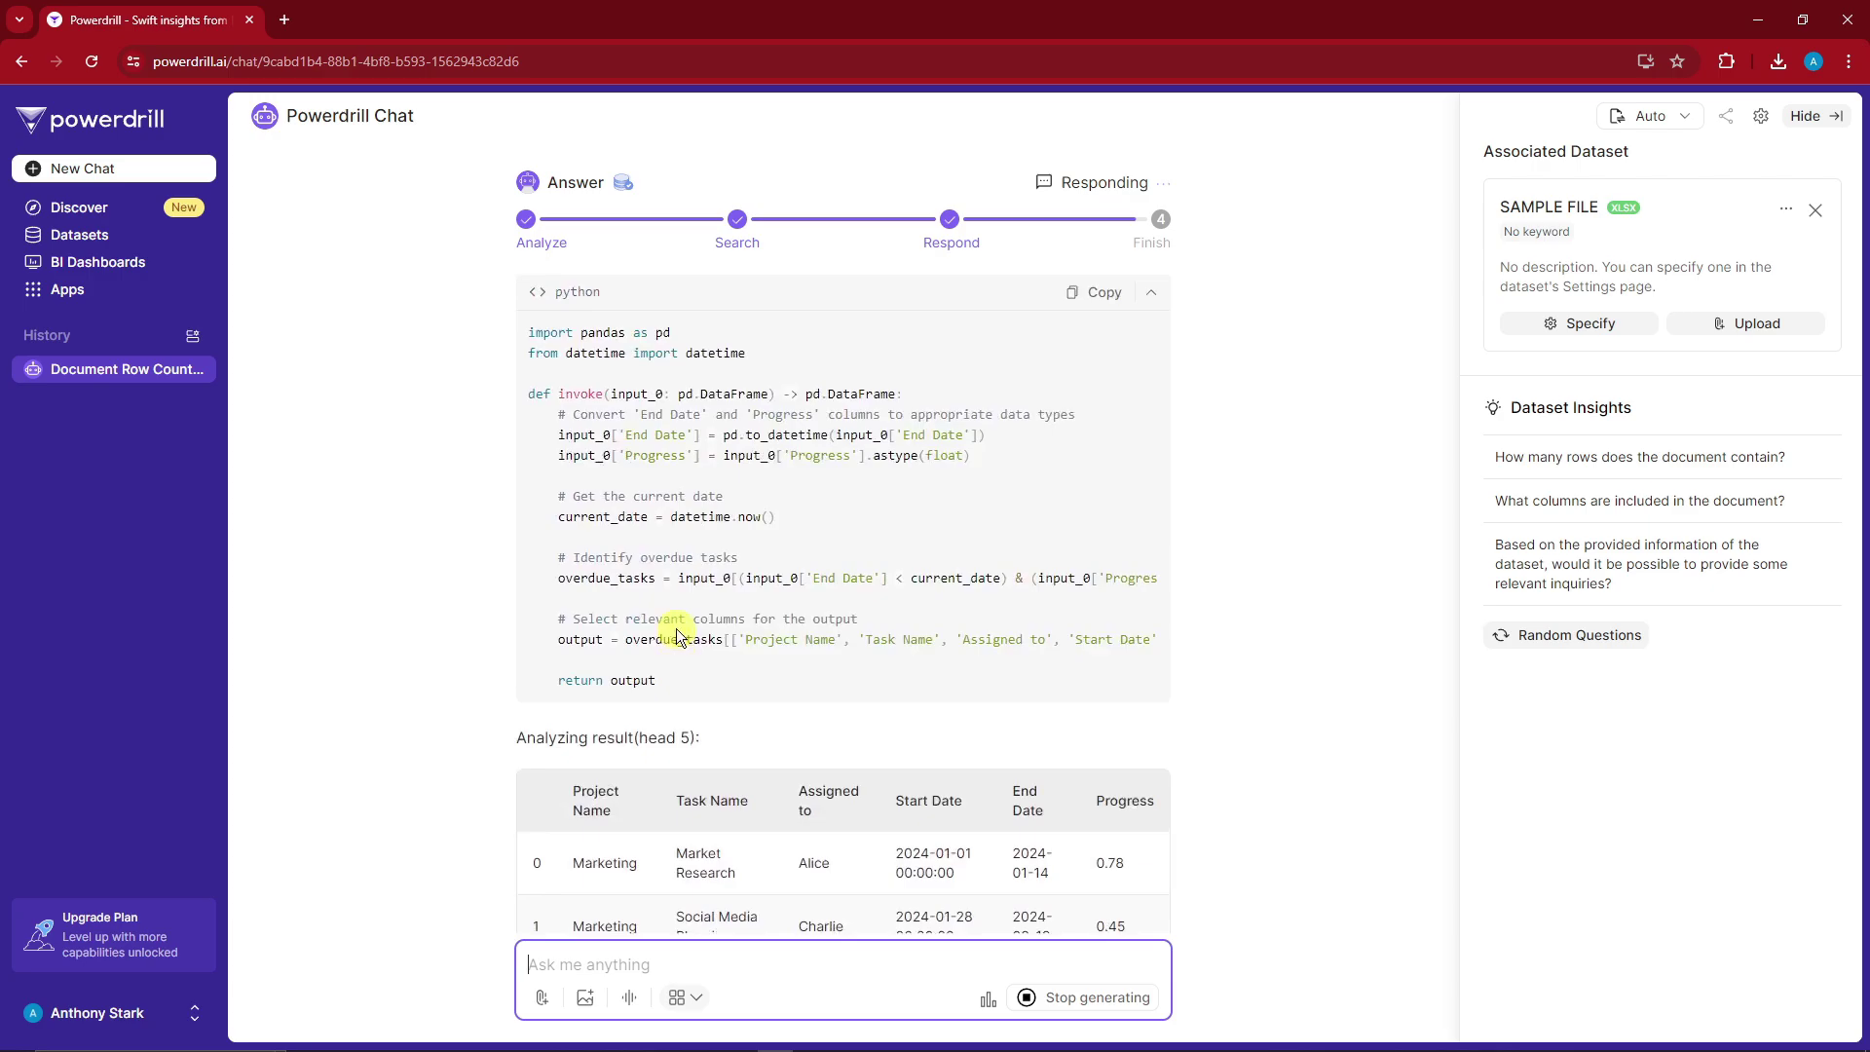
scroll(676, 633, up, 4)
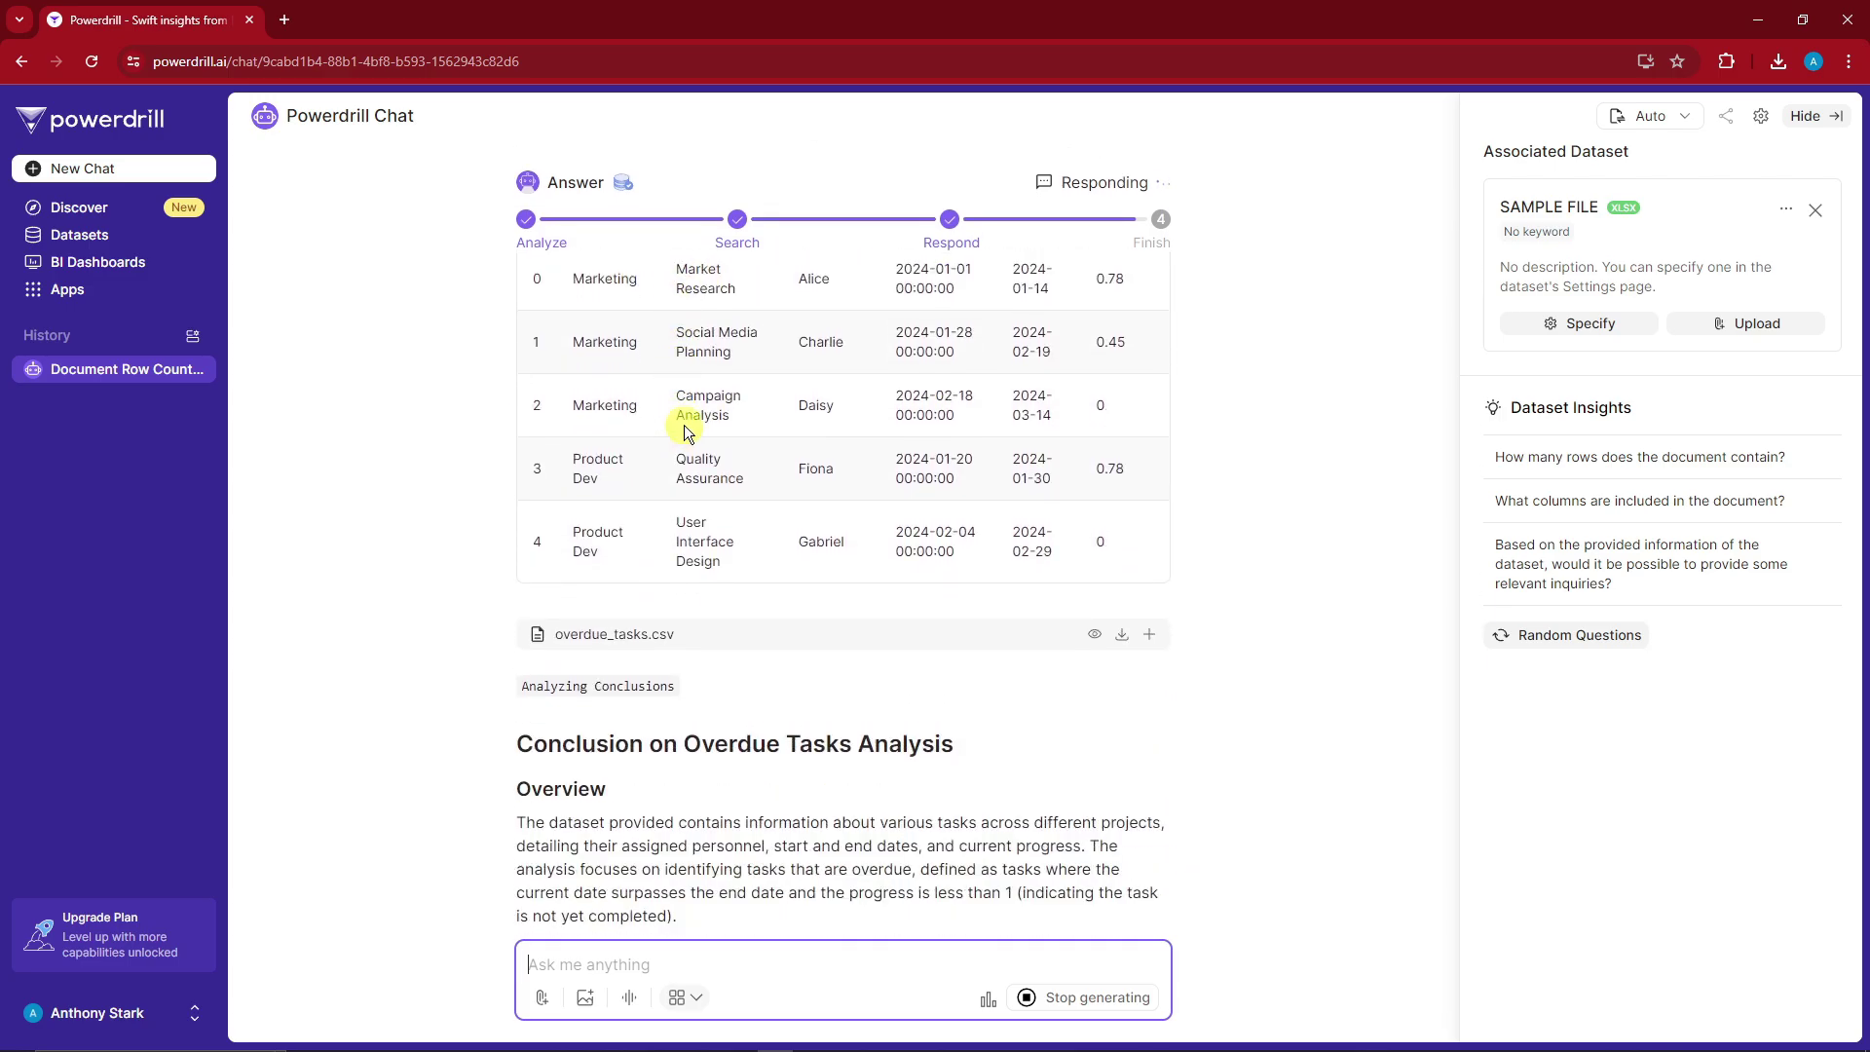
scroll(647, 404, up, 1)
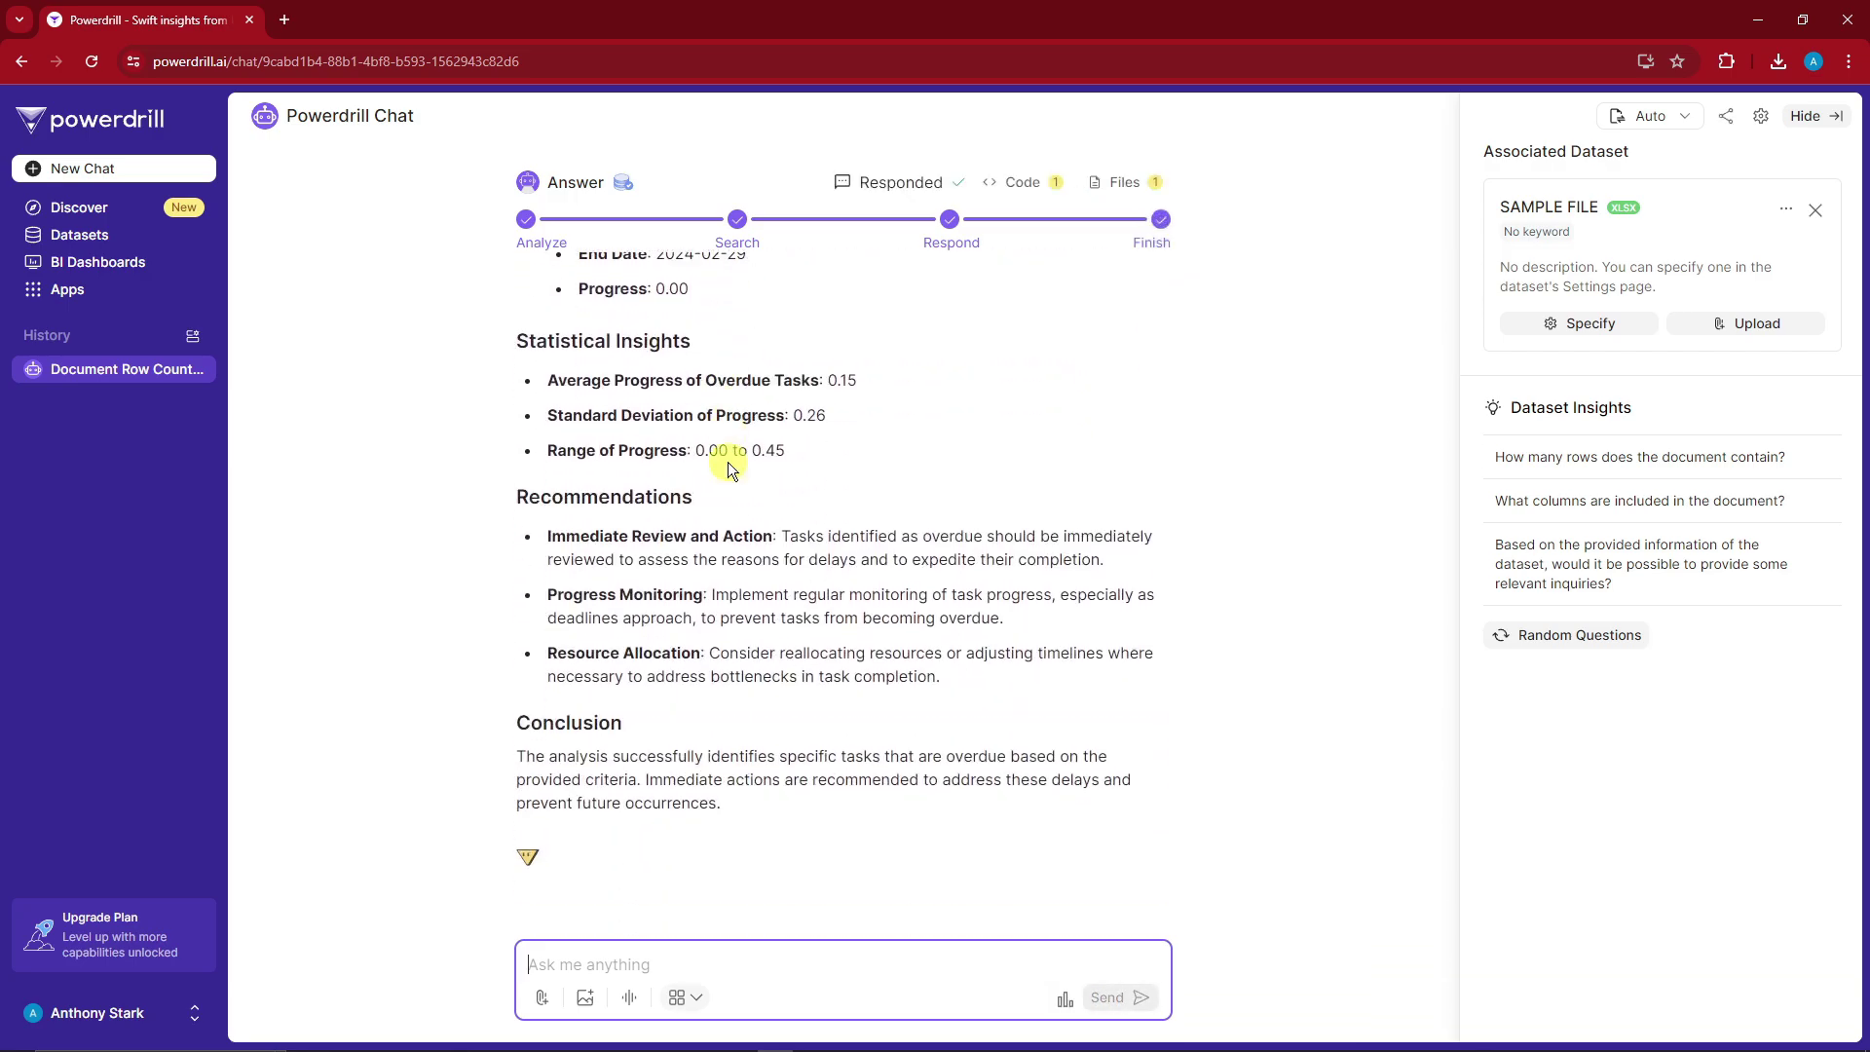
scroll(730, 592, up, 15)
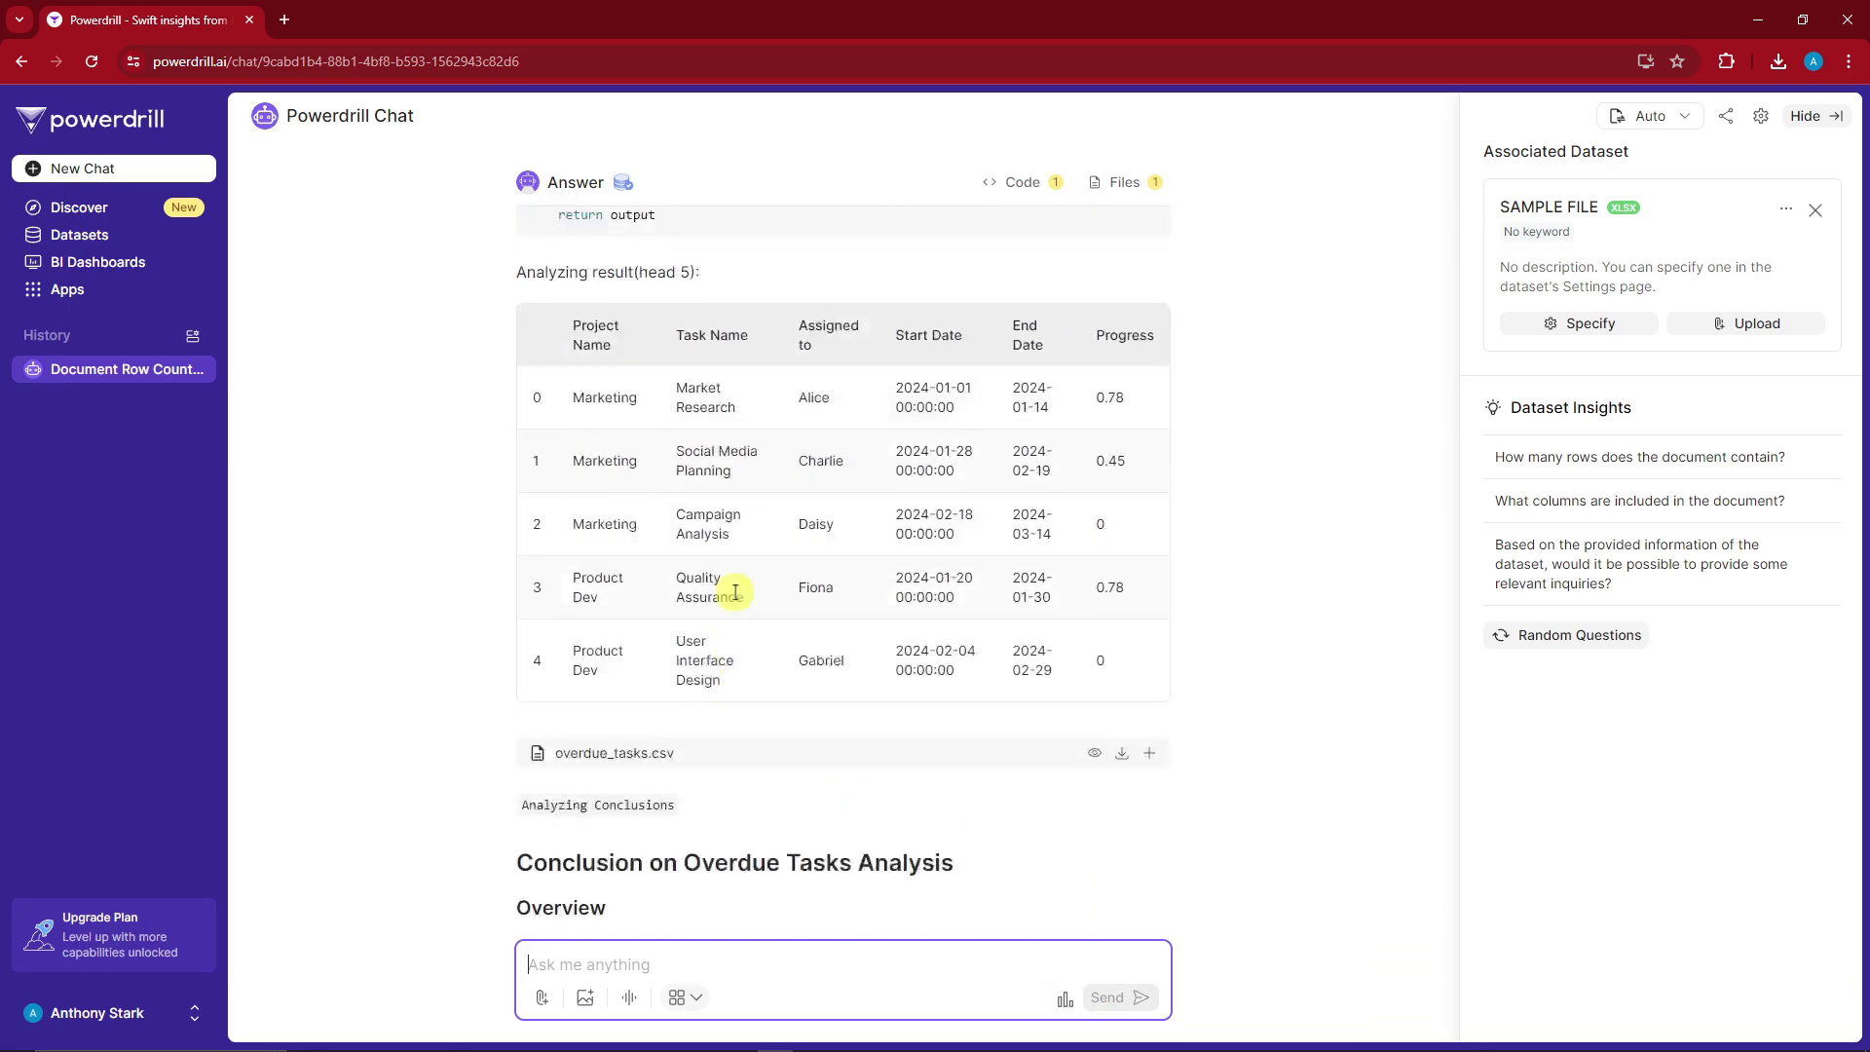
scroll(538, 485, up, 4)
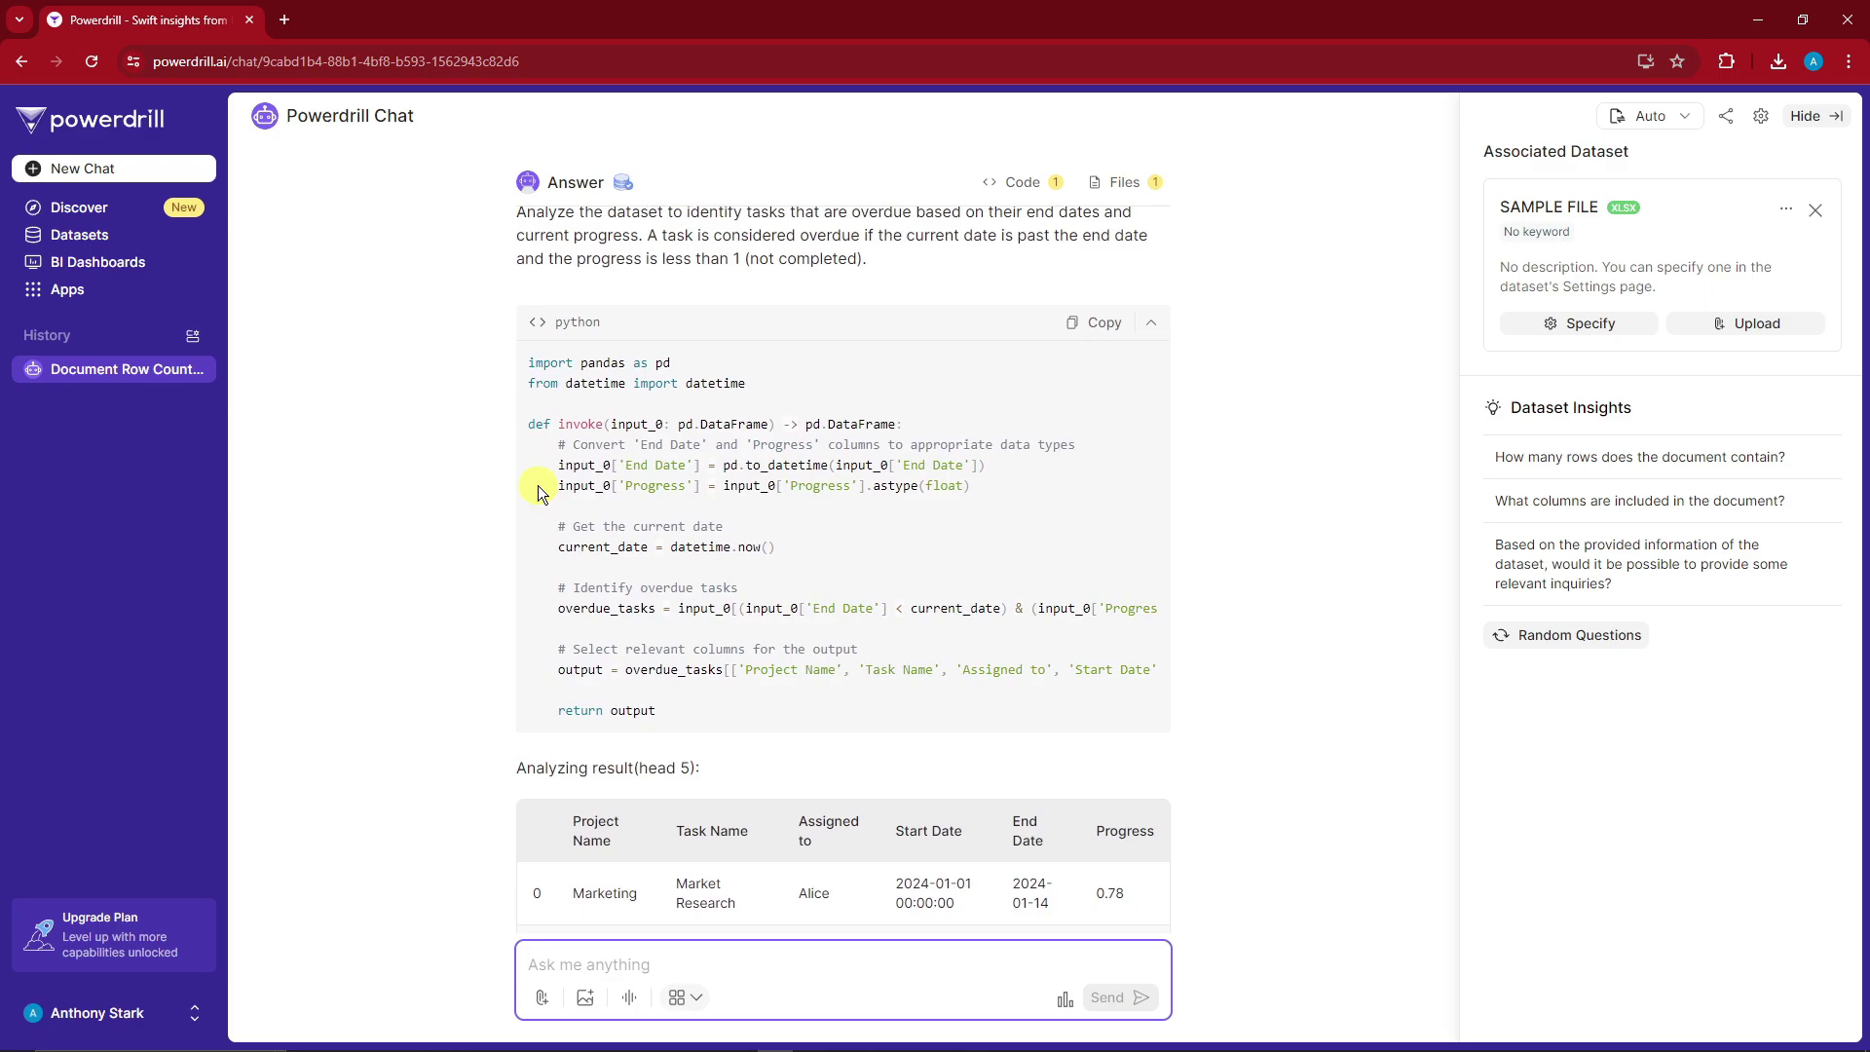
scroll(575, 487, down, 5)
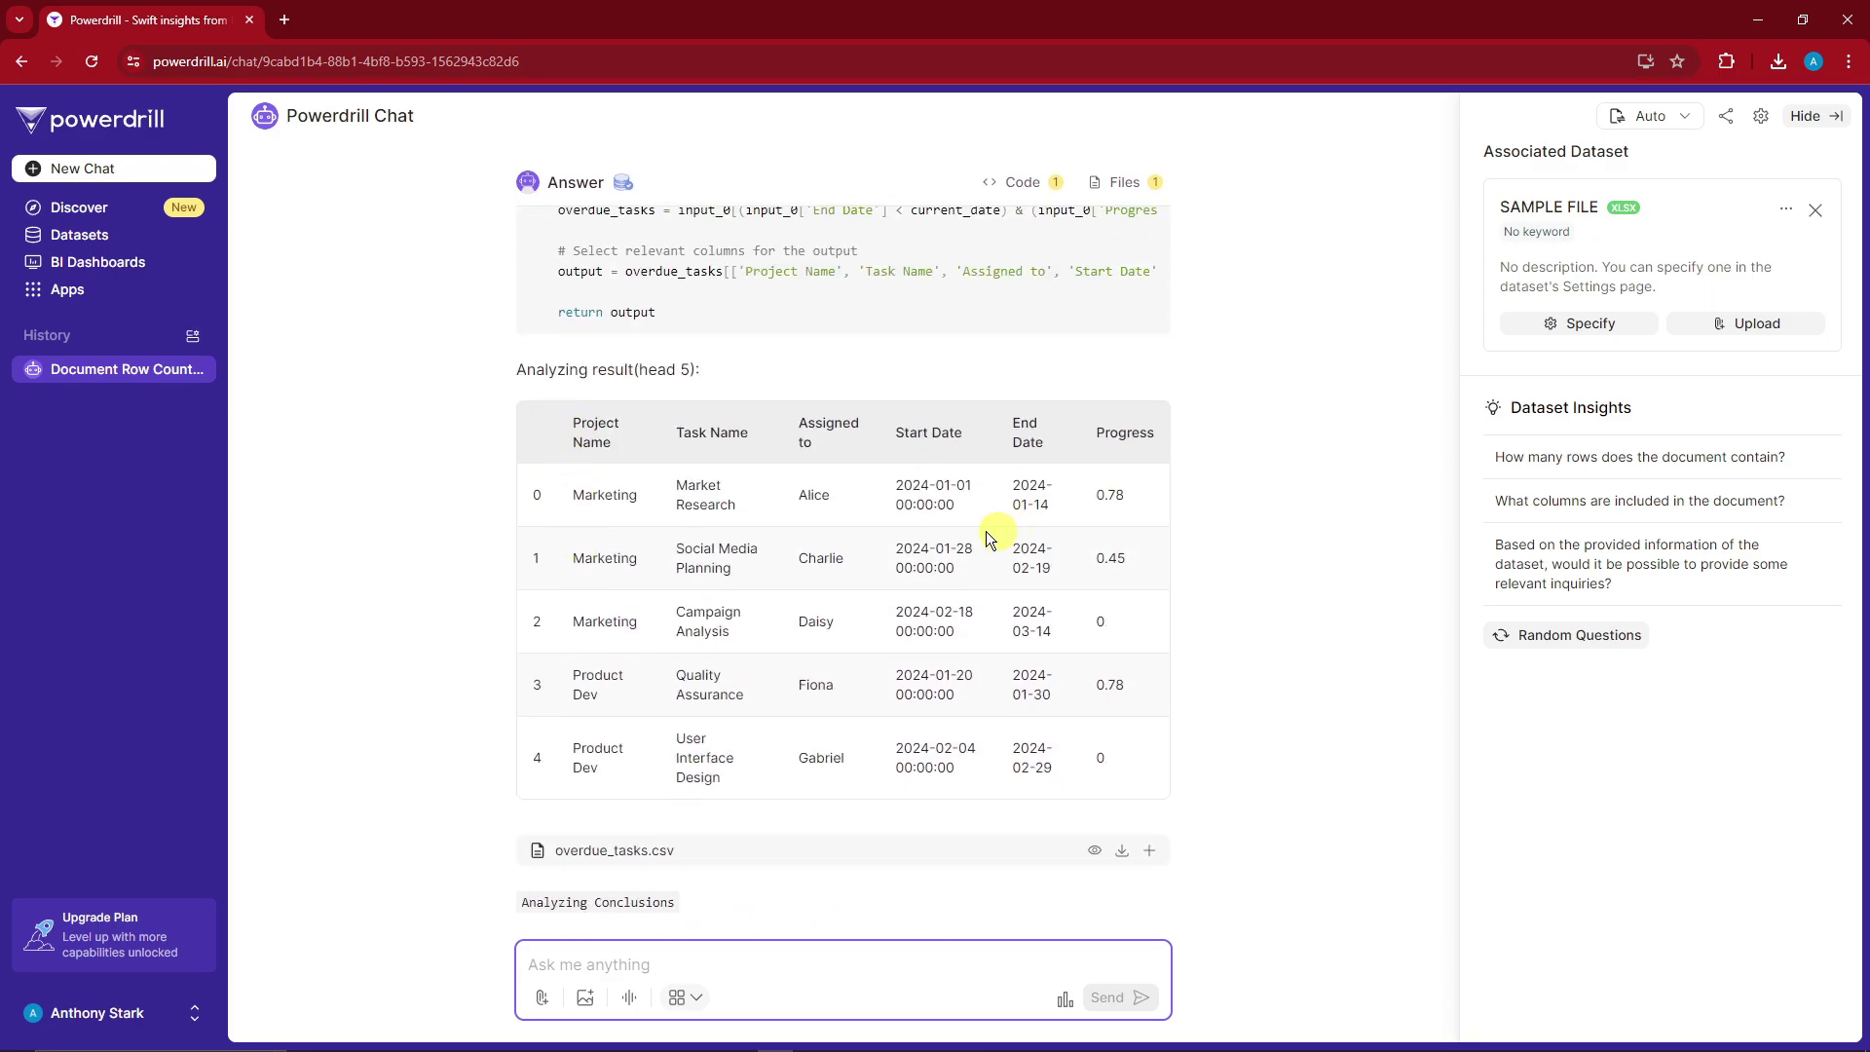
scroll(990, 538, down, 5)
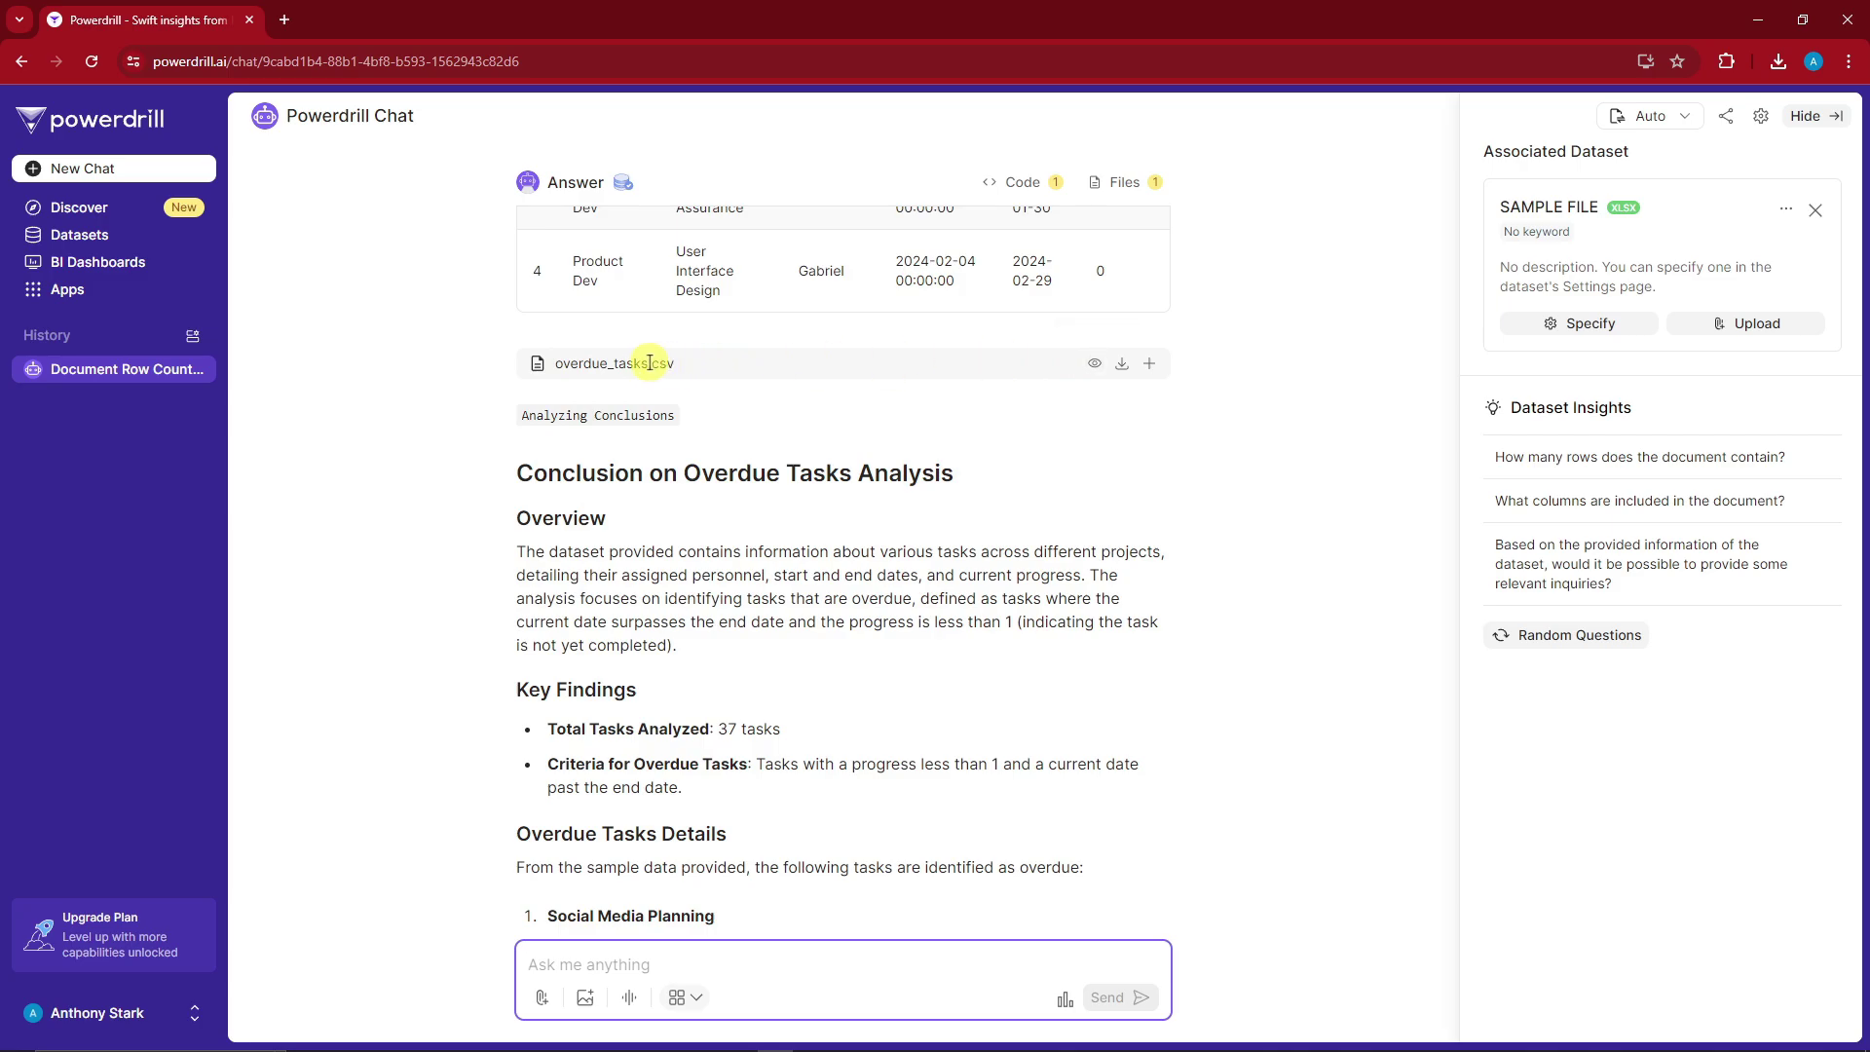
- Download overdue_tasks.csv and check its tasks, dates and progress in Excel
click(1120, 368)
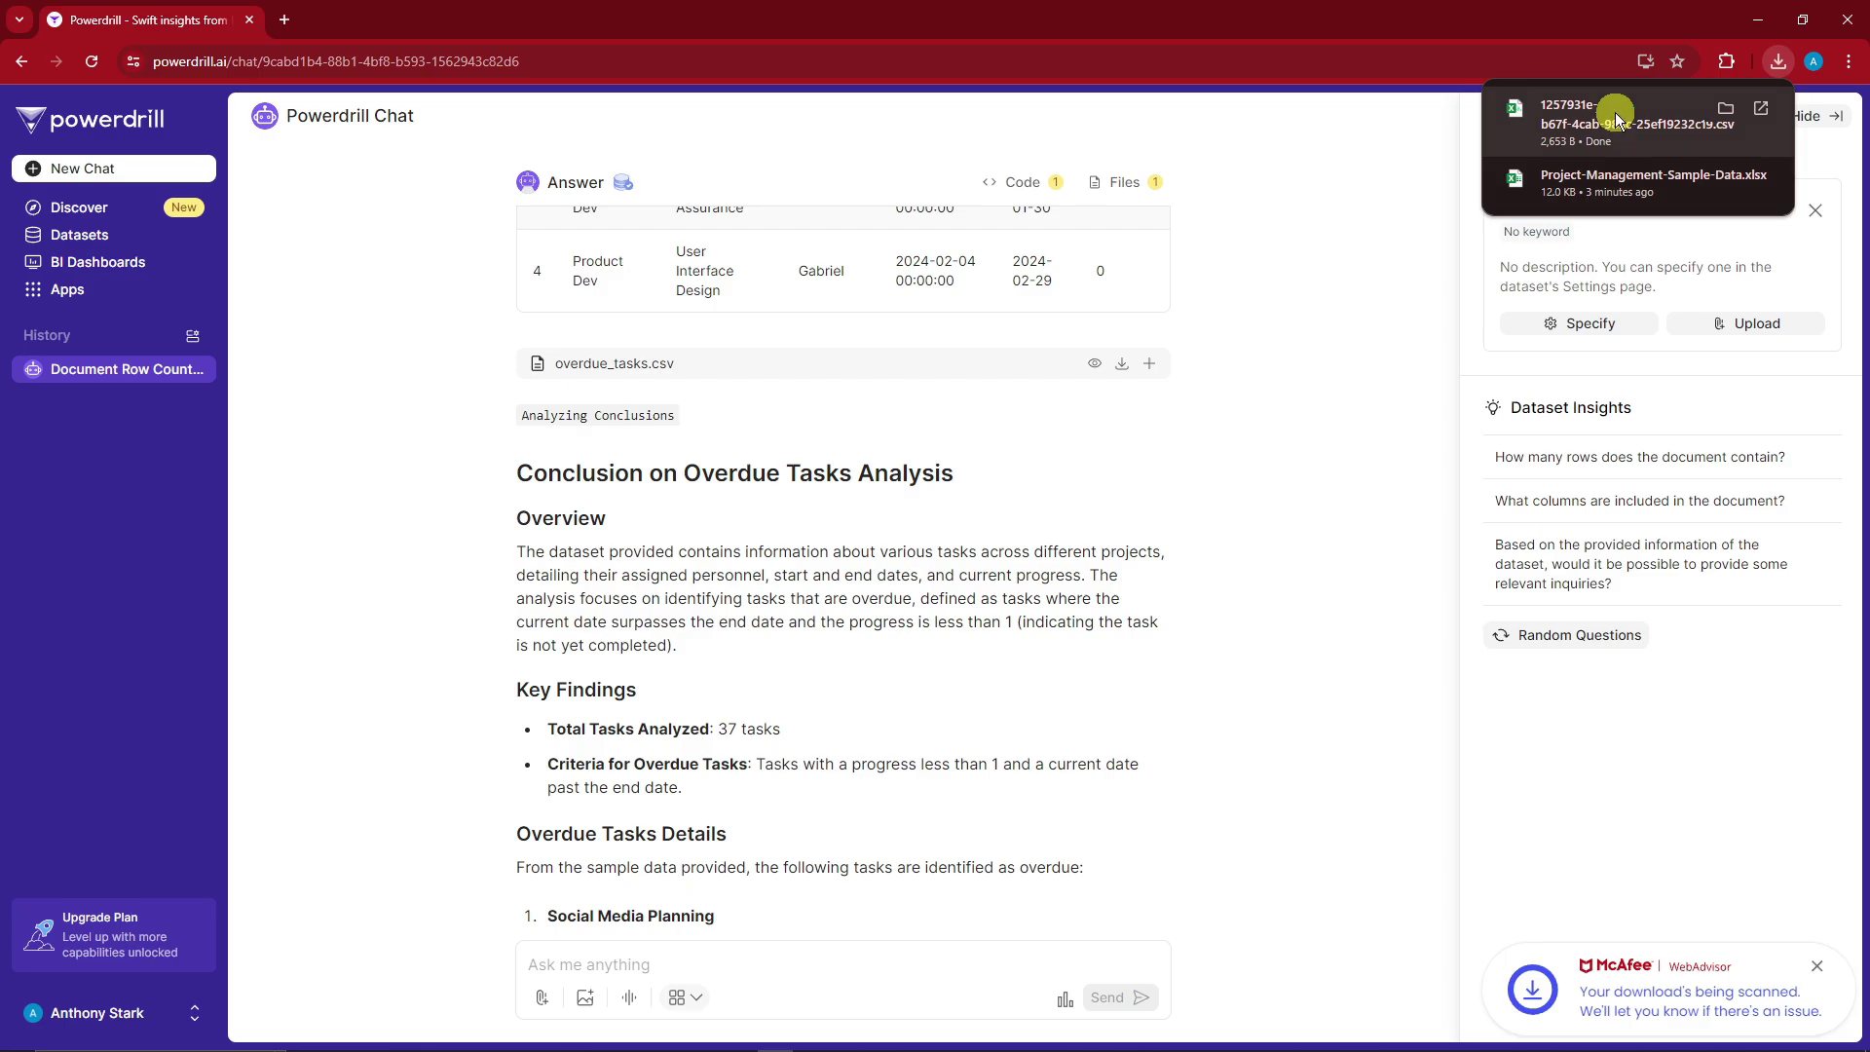
click(1615, 119)
scroll(1144, 467, down, 9)
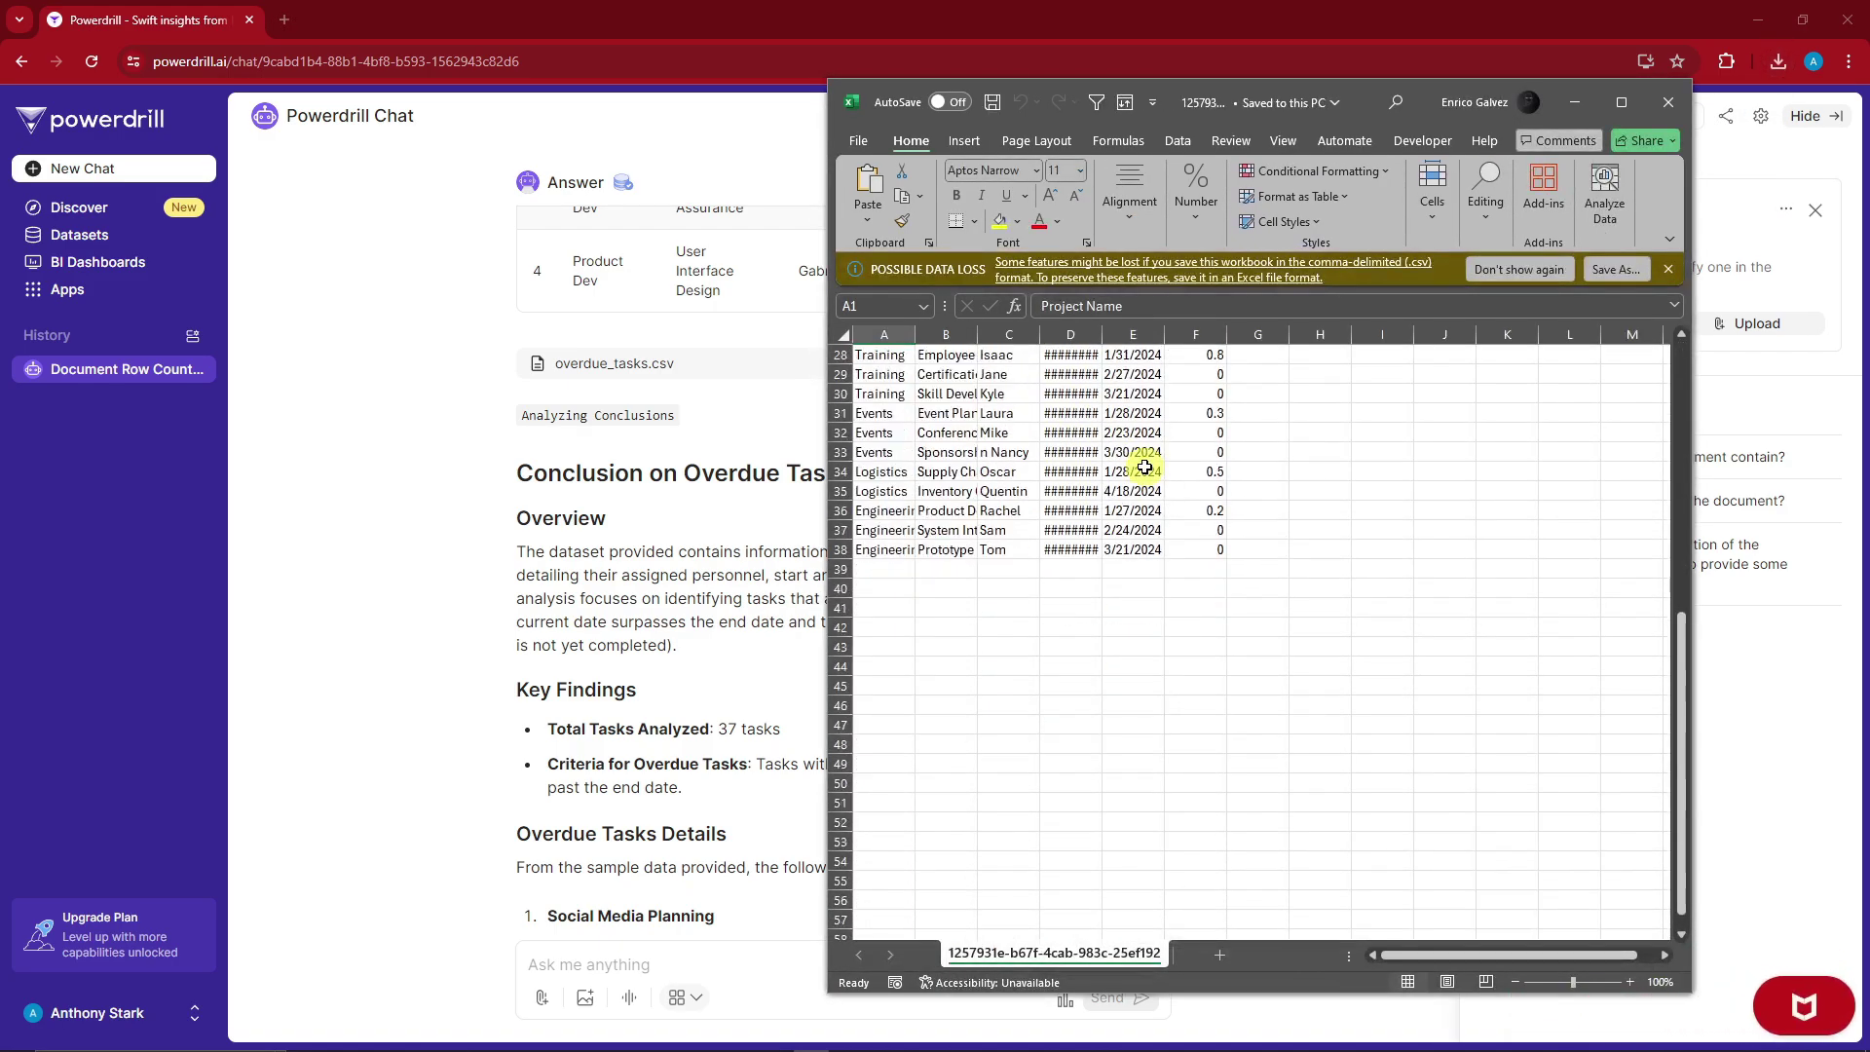
scroll(1145, 468, up, 9)
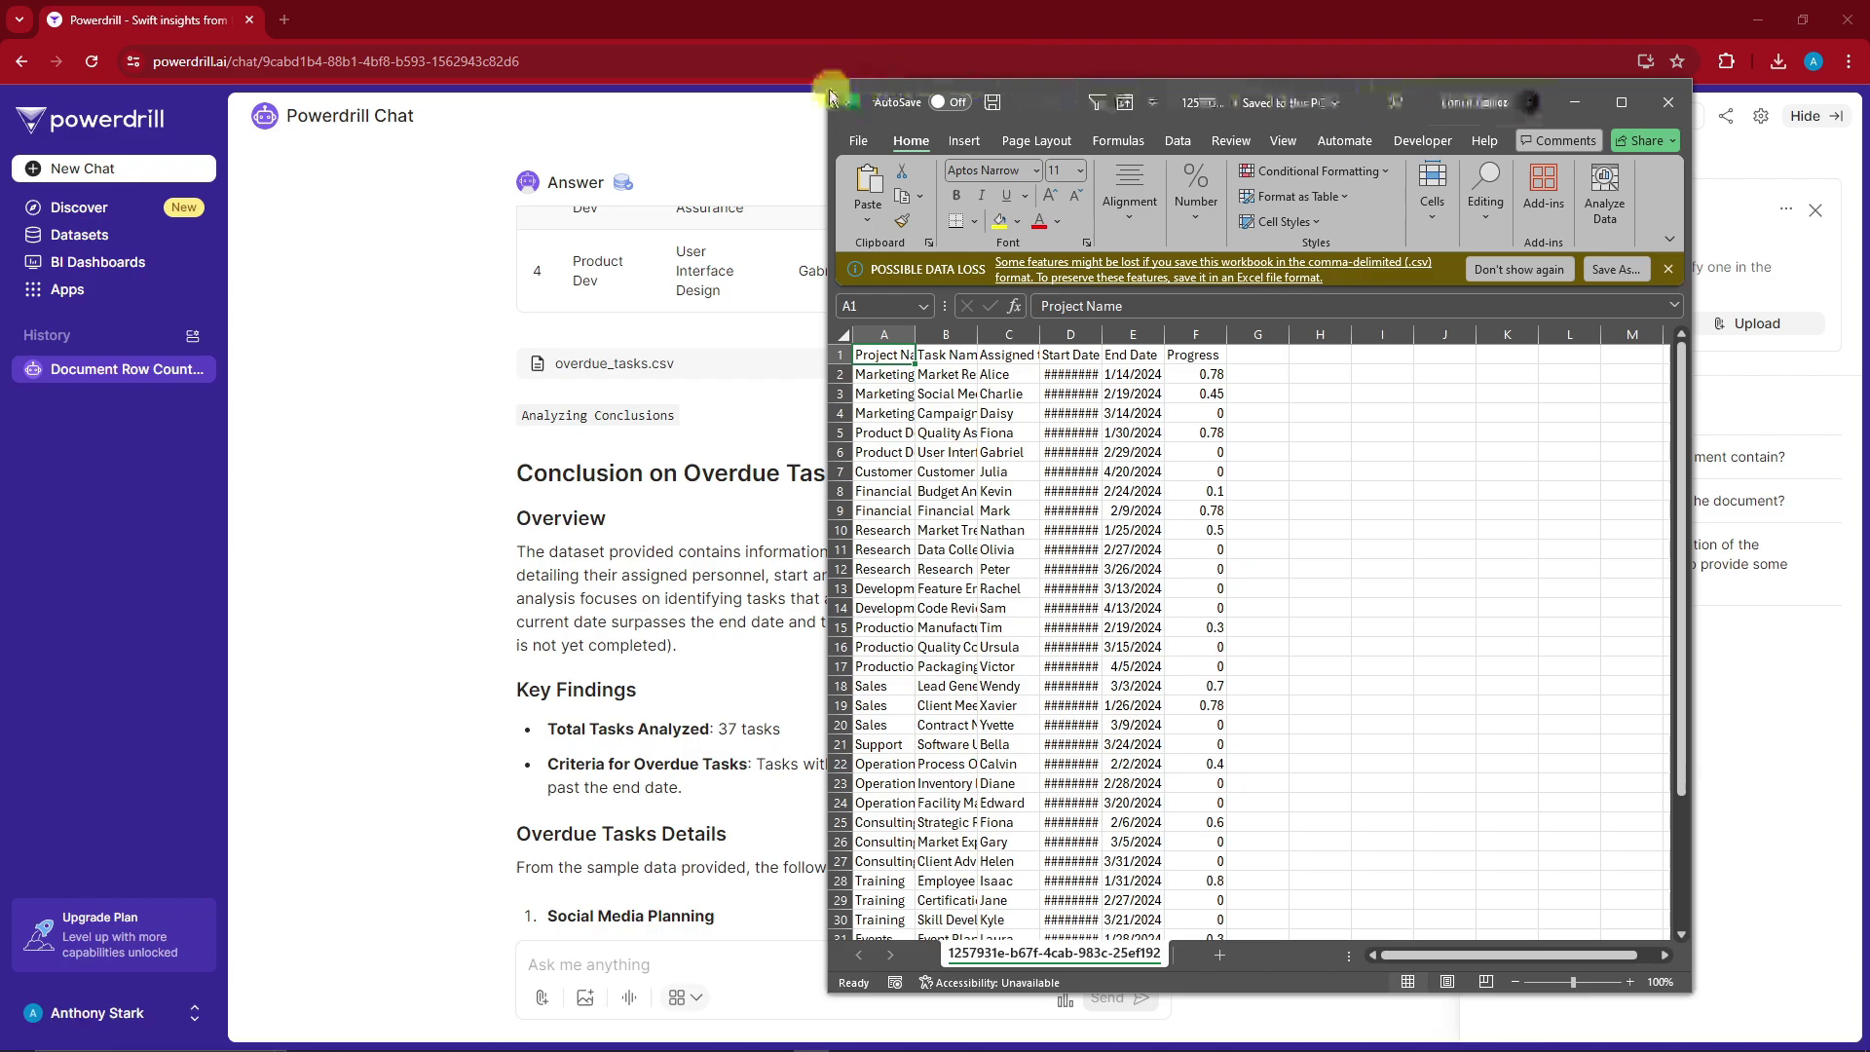
drag(818, 86, 513, 86)
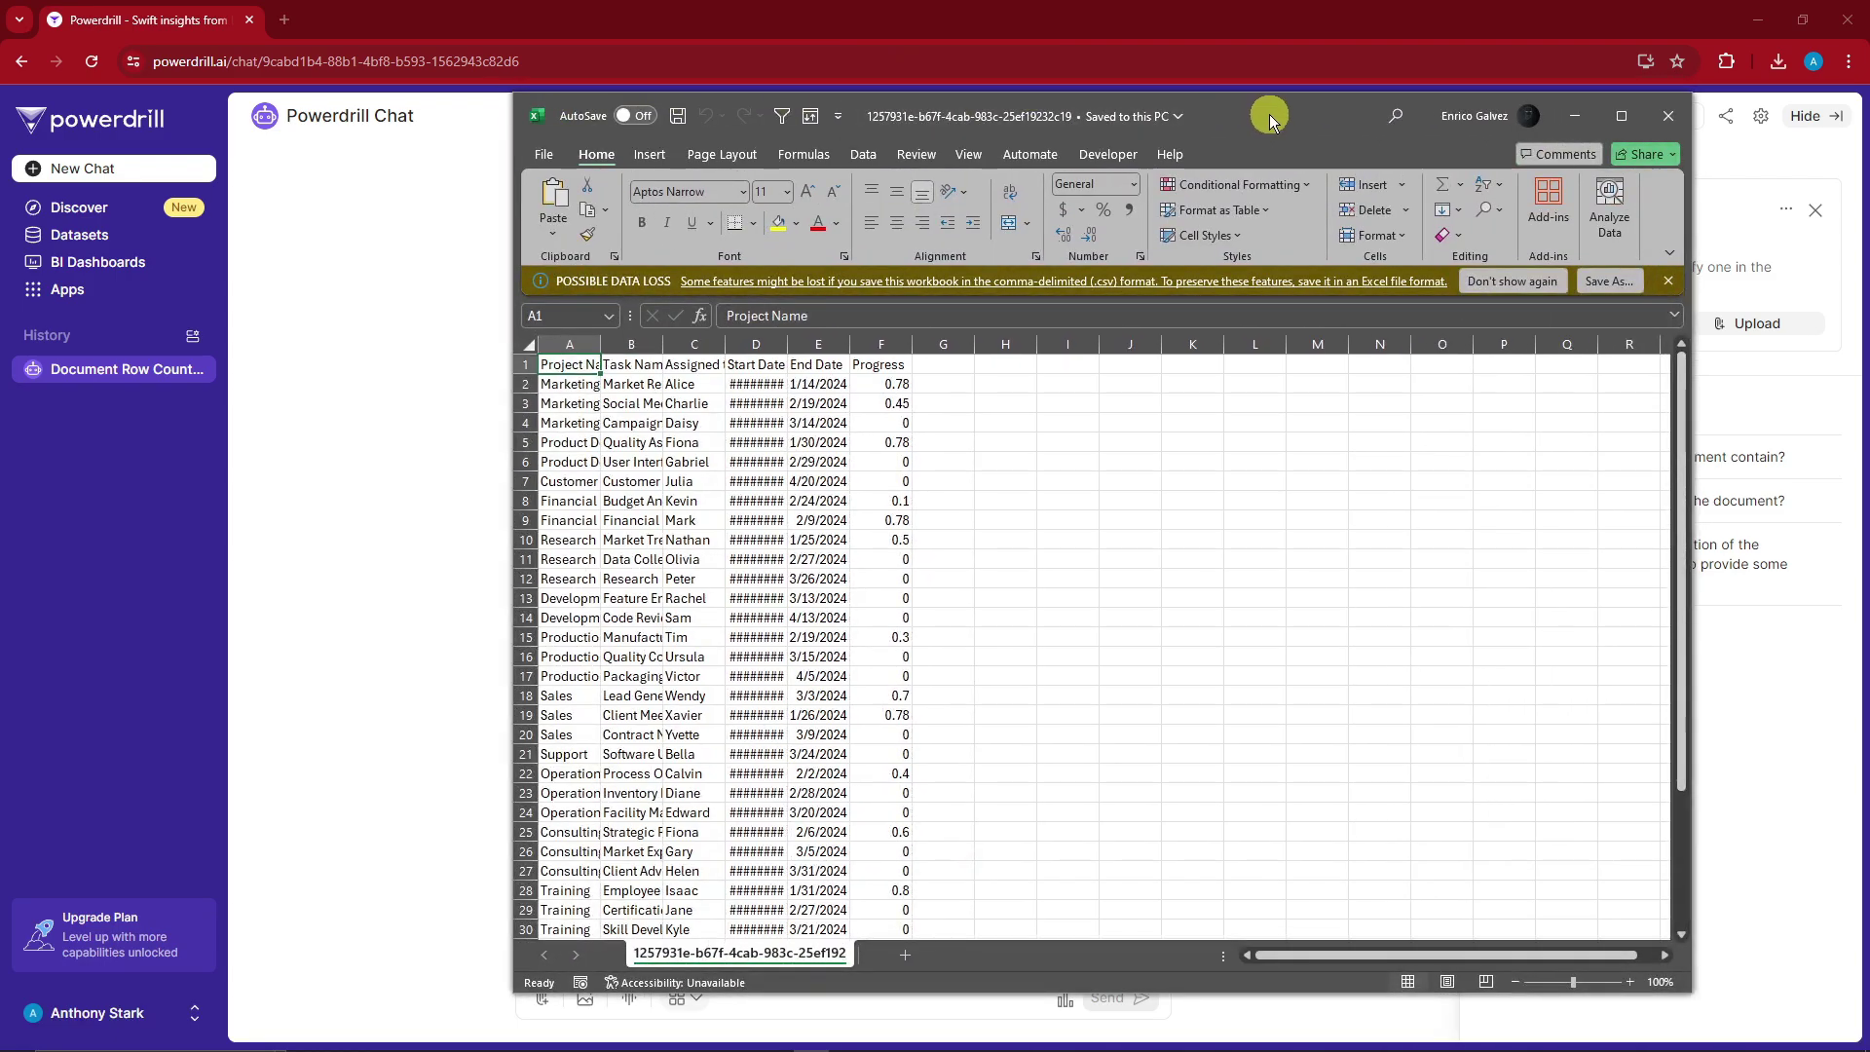
drag(1269, 104, 1188, 99)
click(1589, 97)
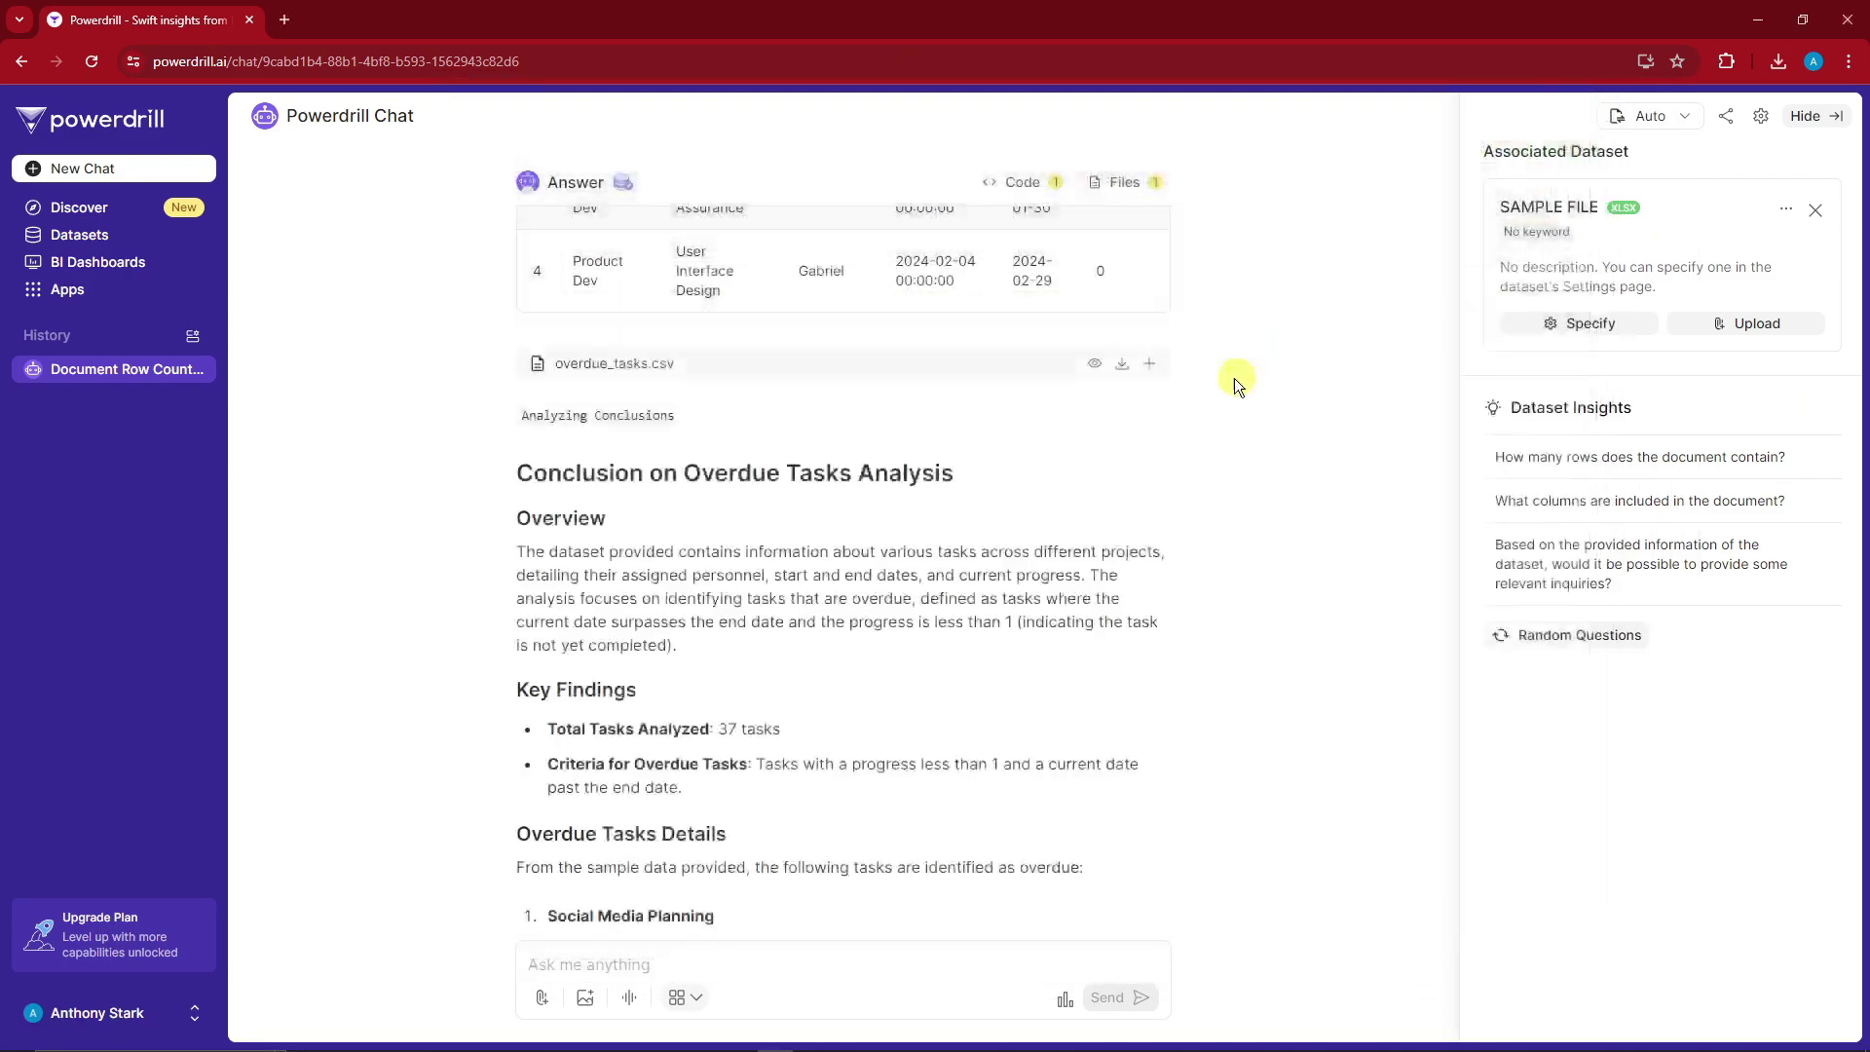
drag(679, 475, 857, 465)
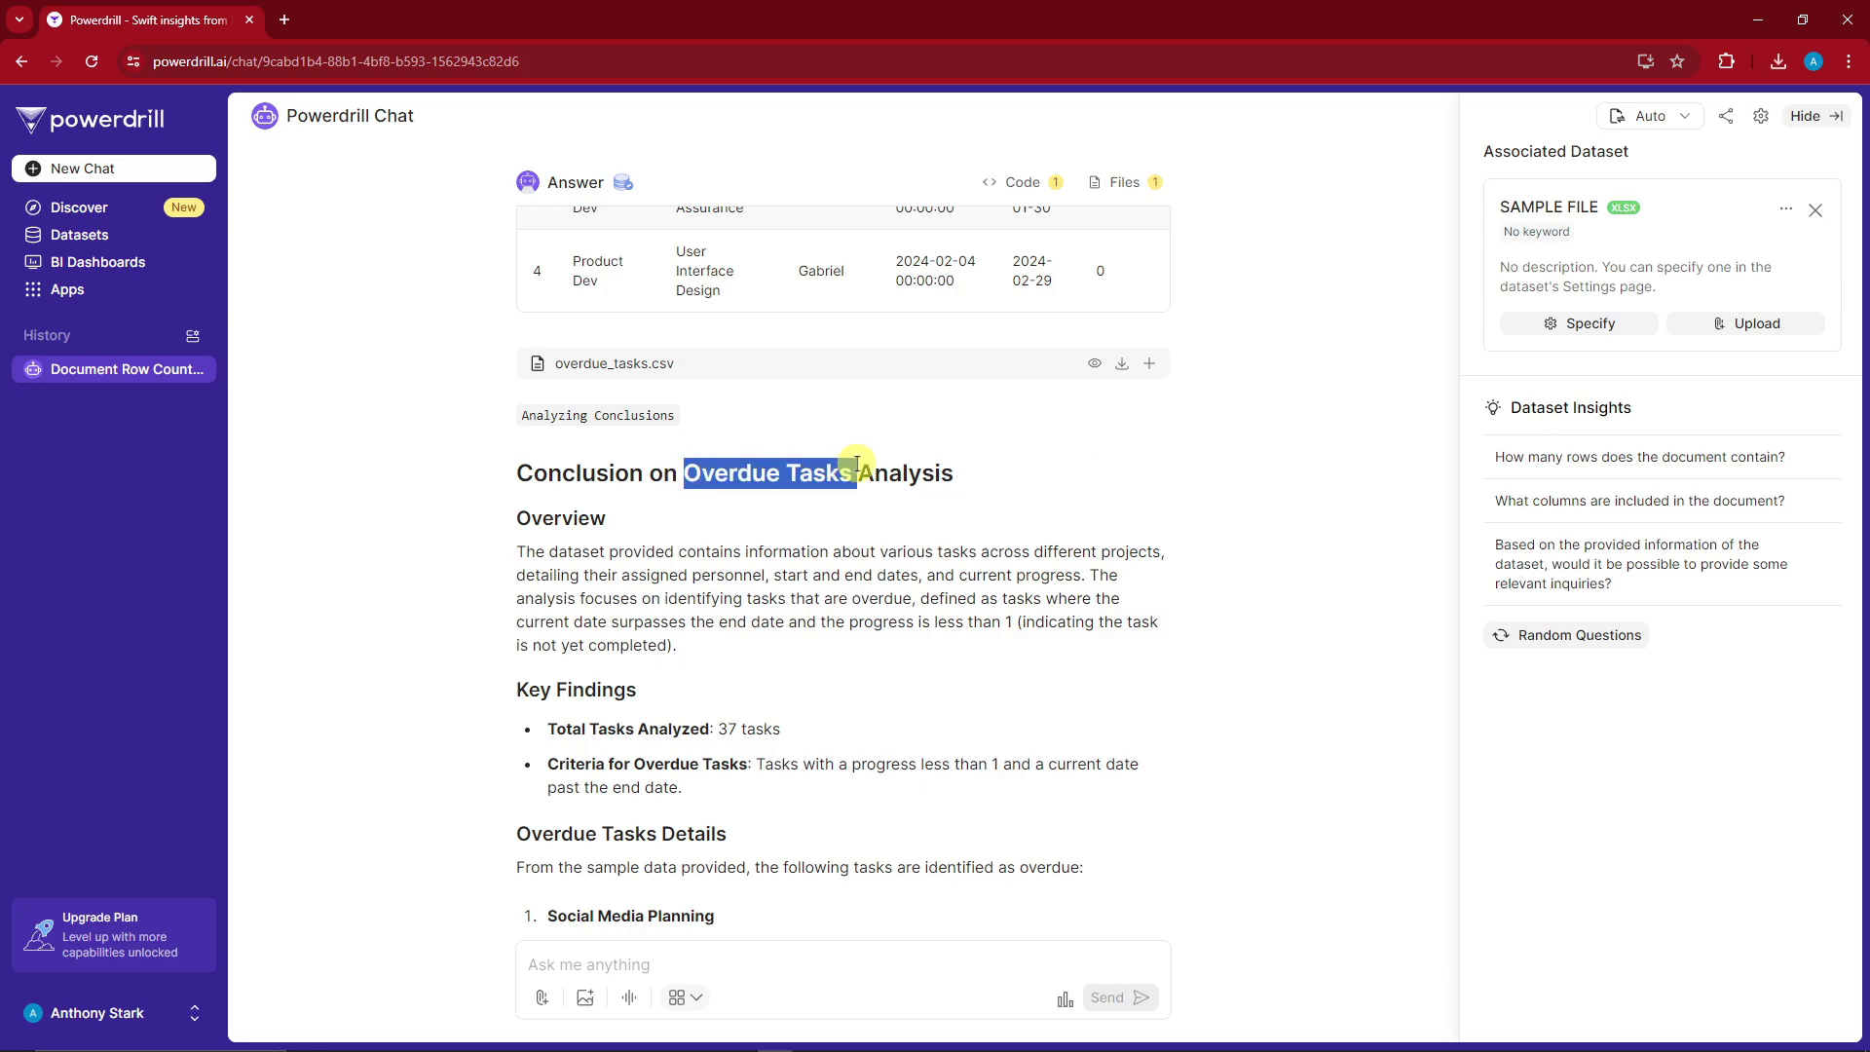
click(1240, 493)
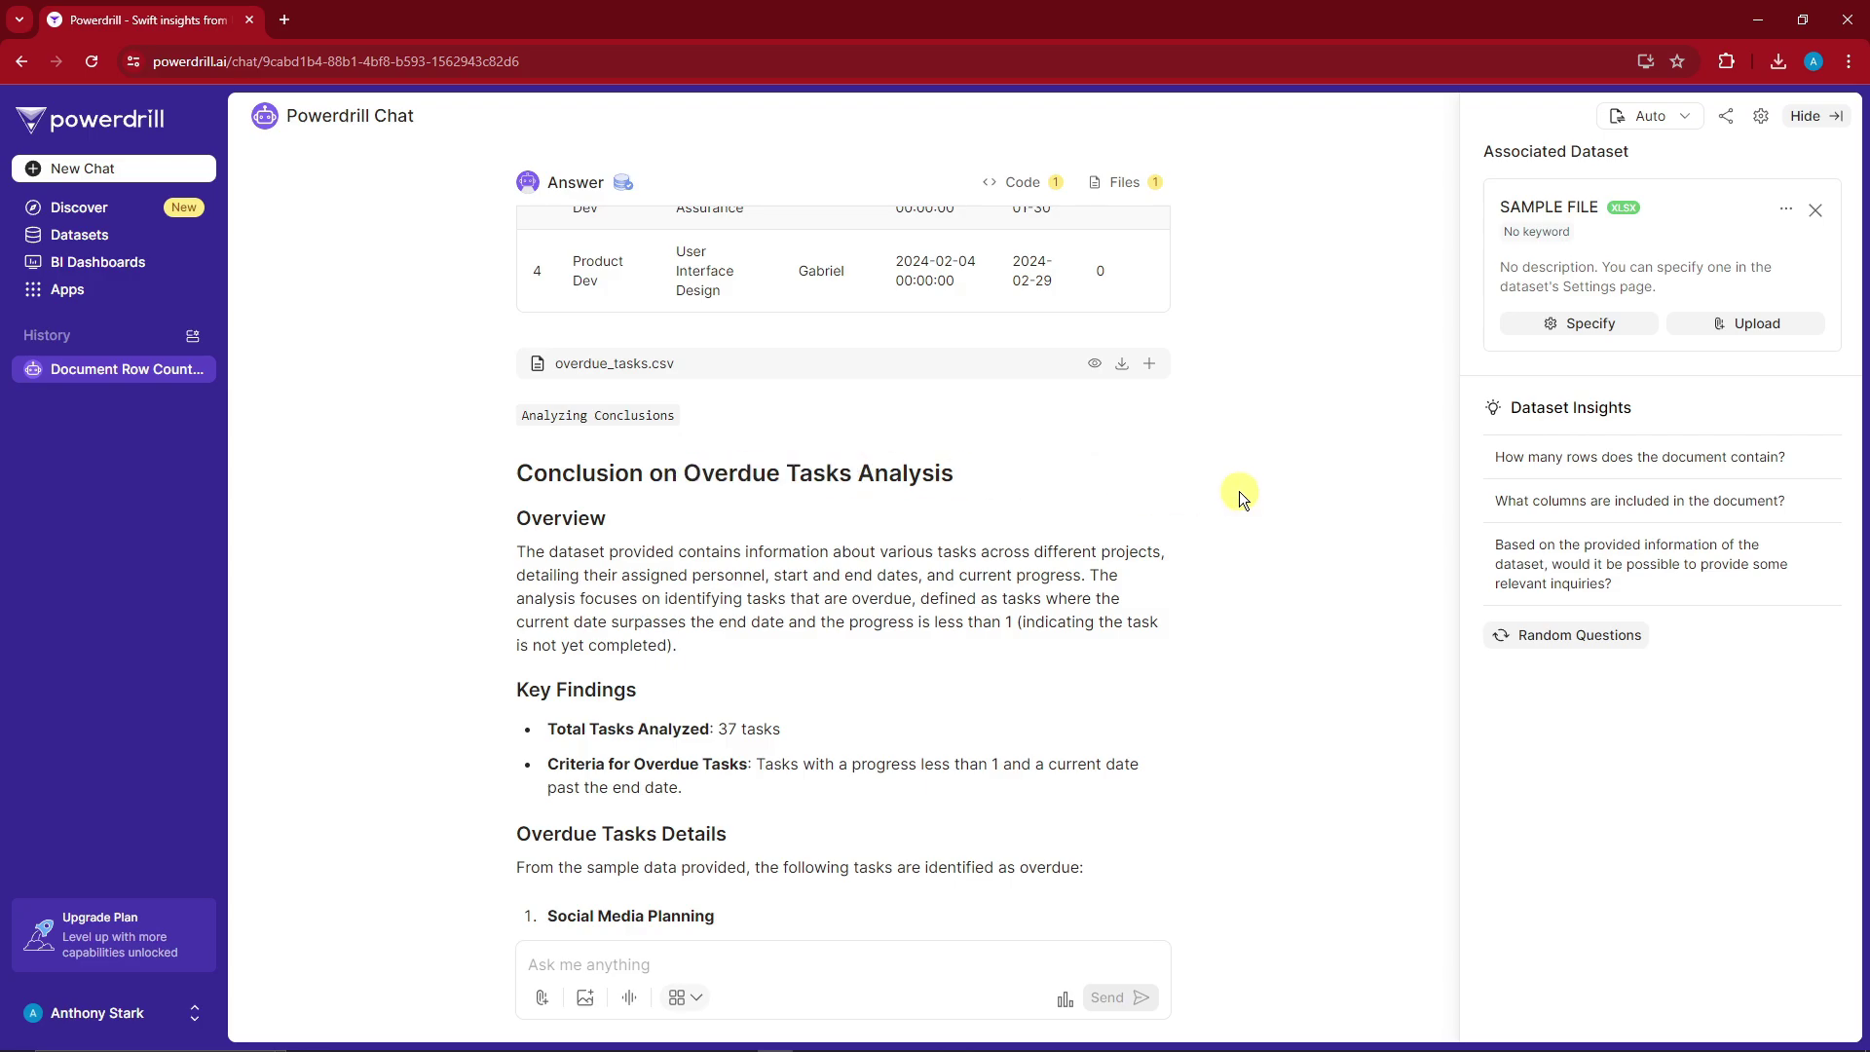
scroll(740, 495, up, 2)
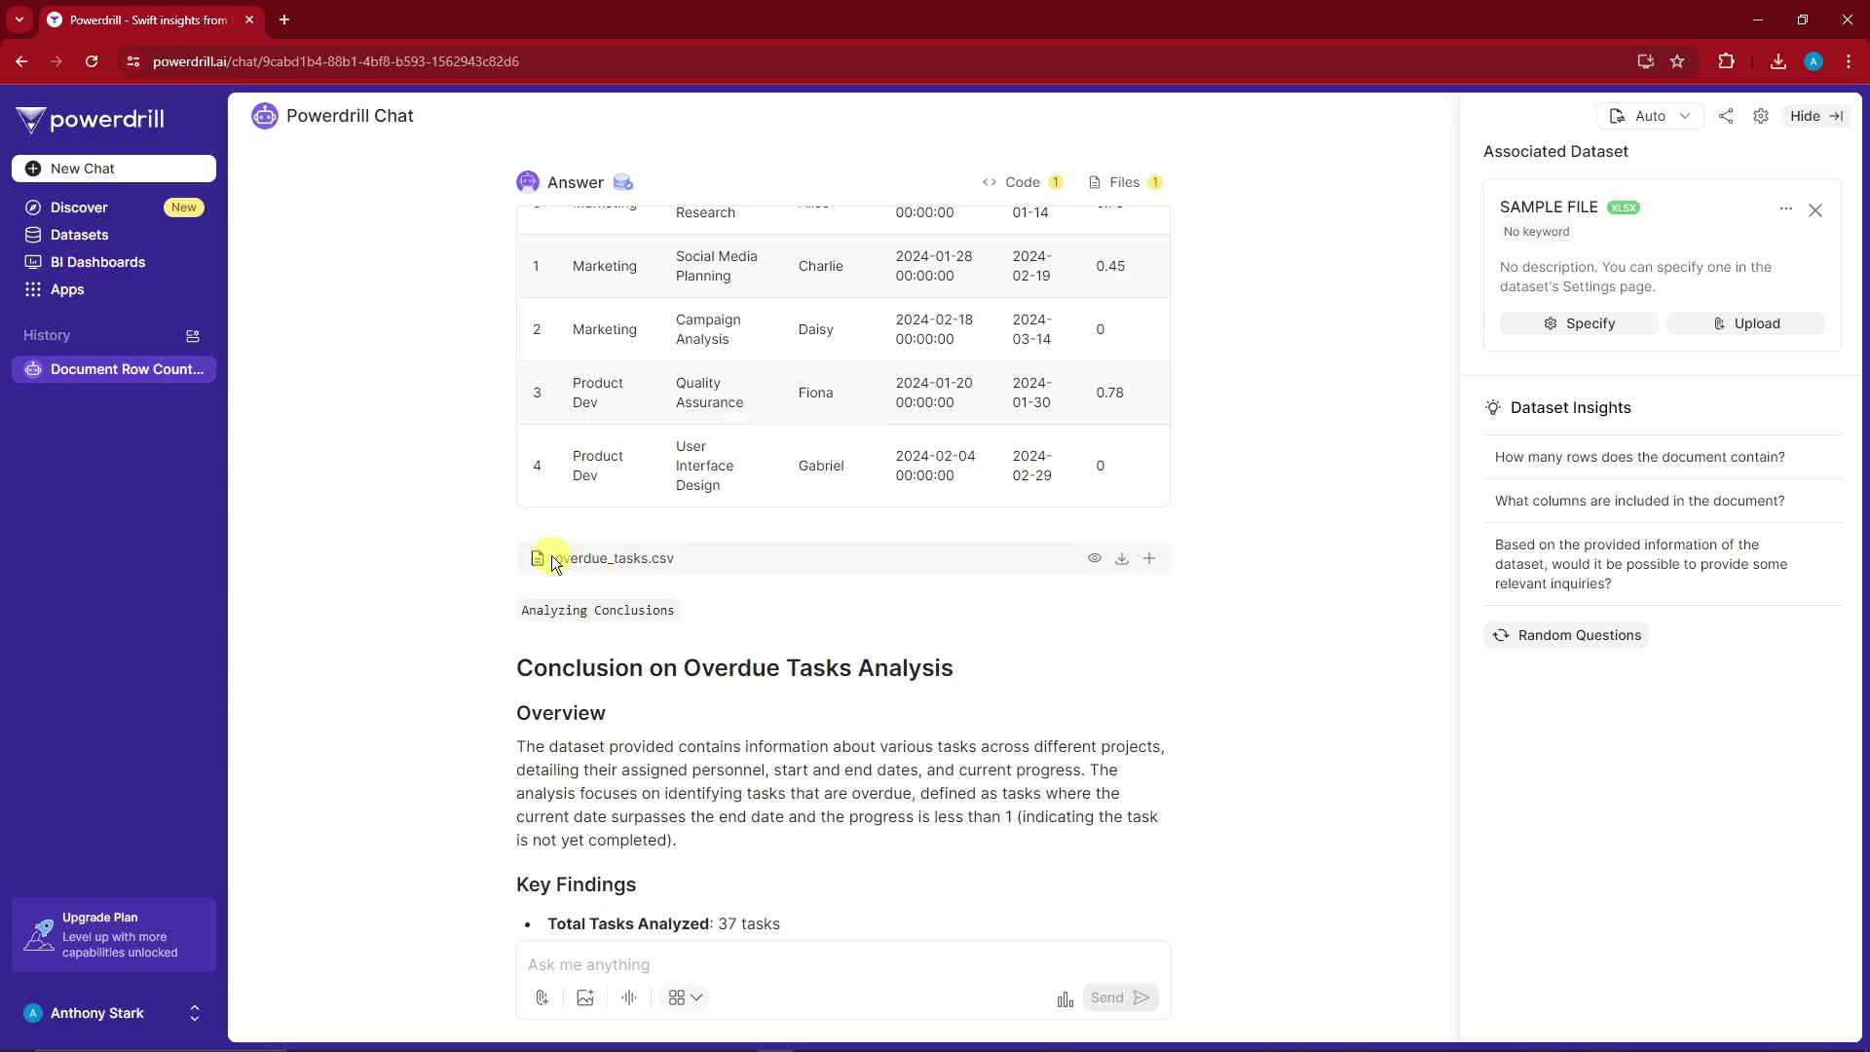
drag(553, 557, 645, 557)
drag(685, 667, 848, 662)
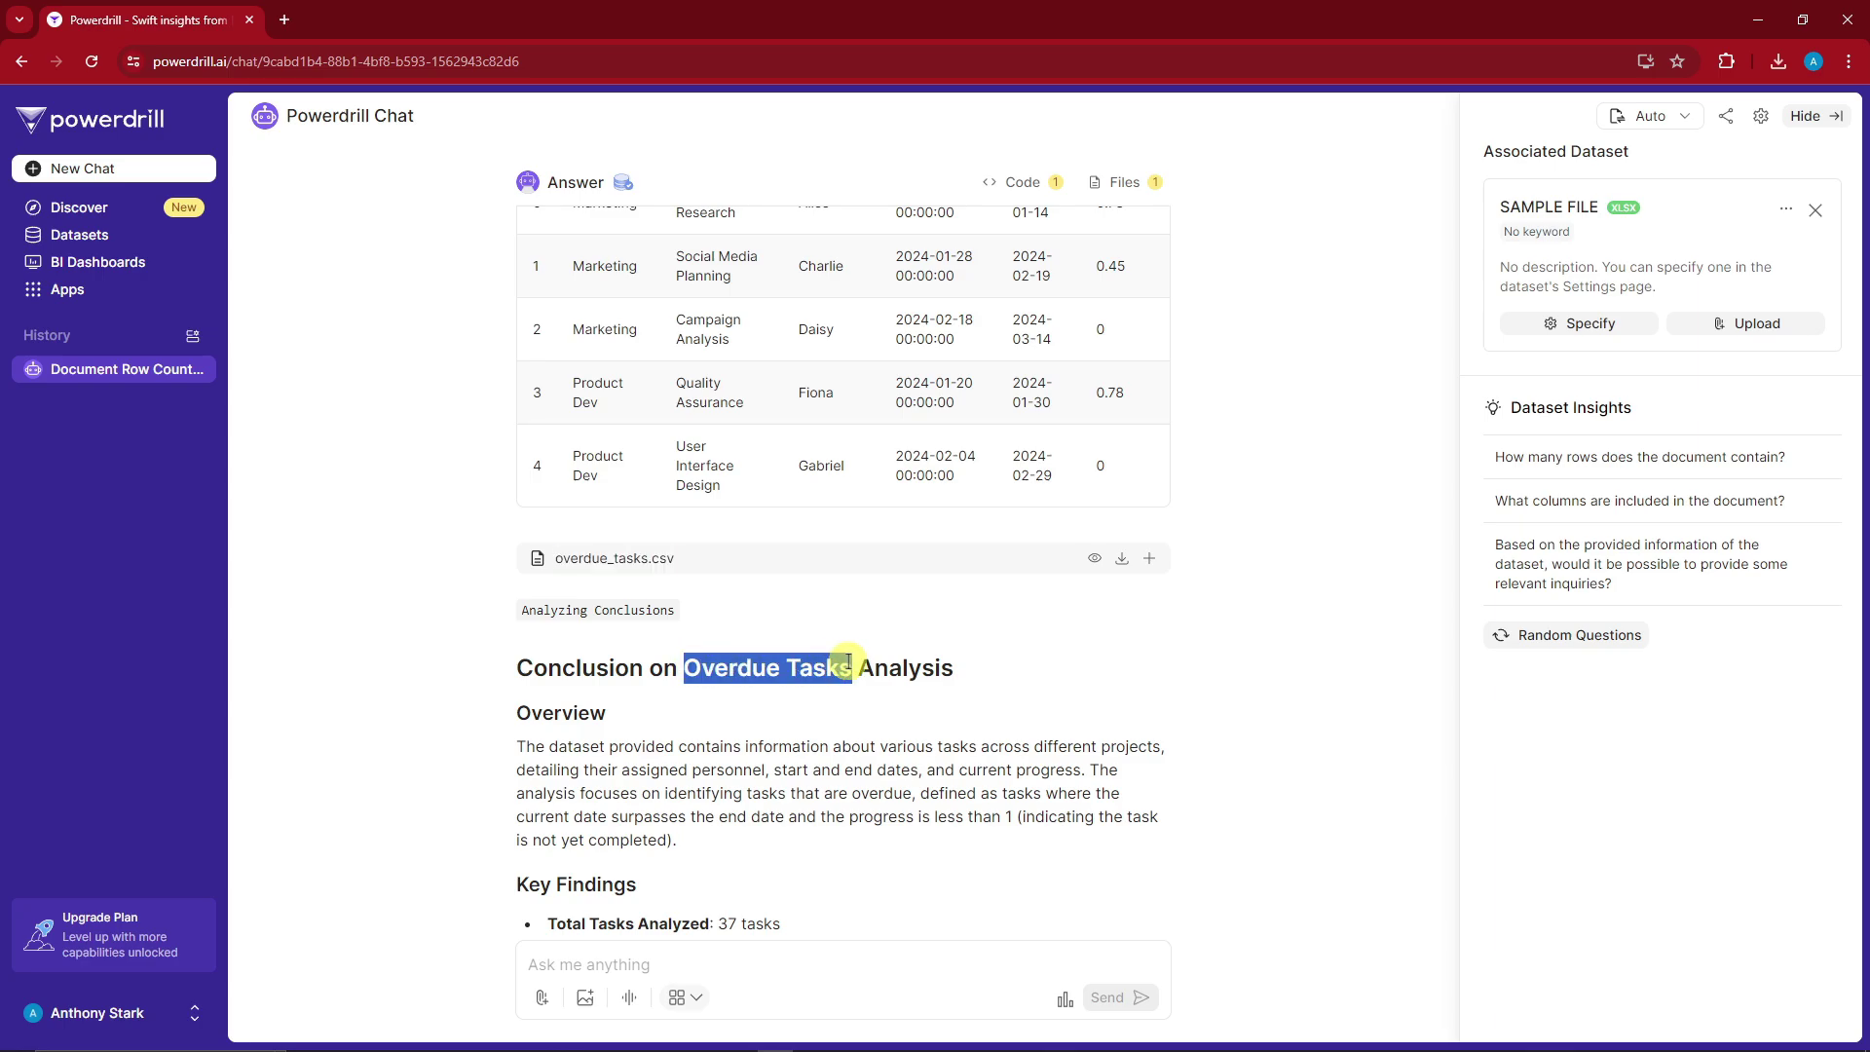
click(932, 680)
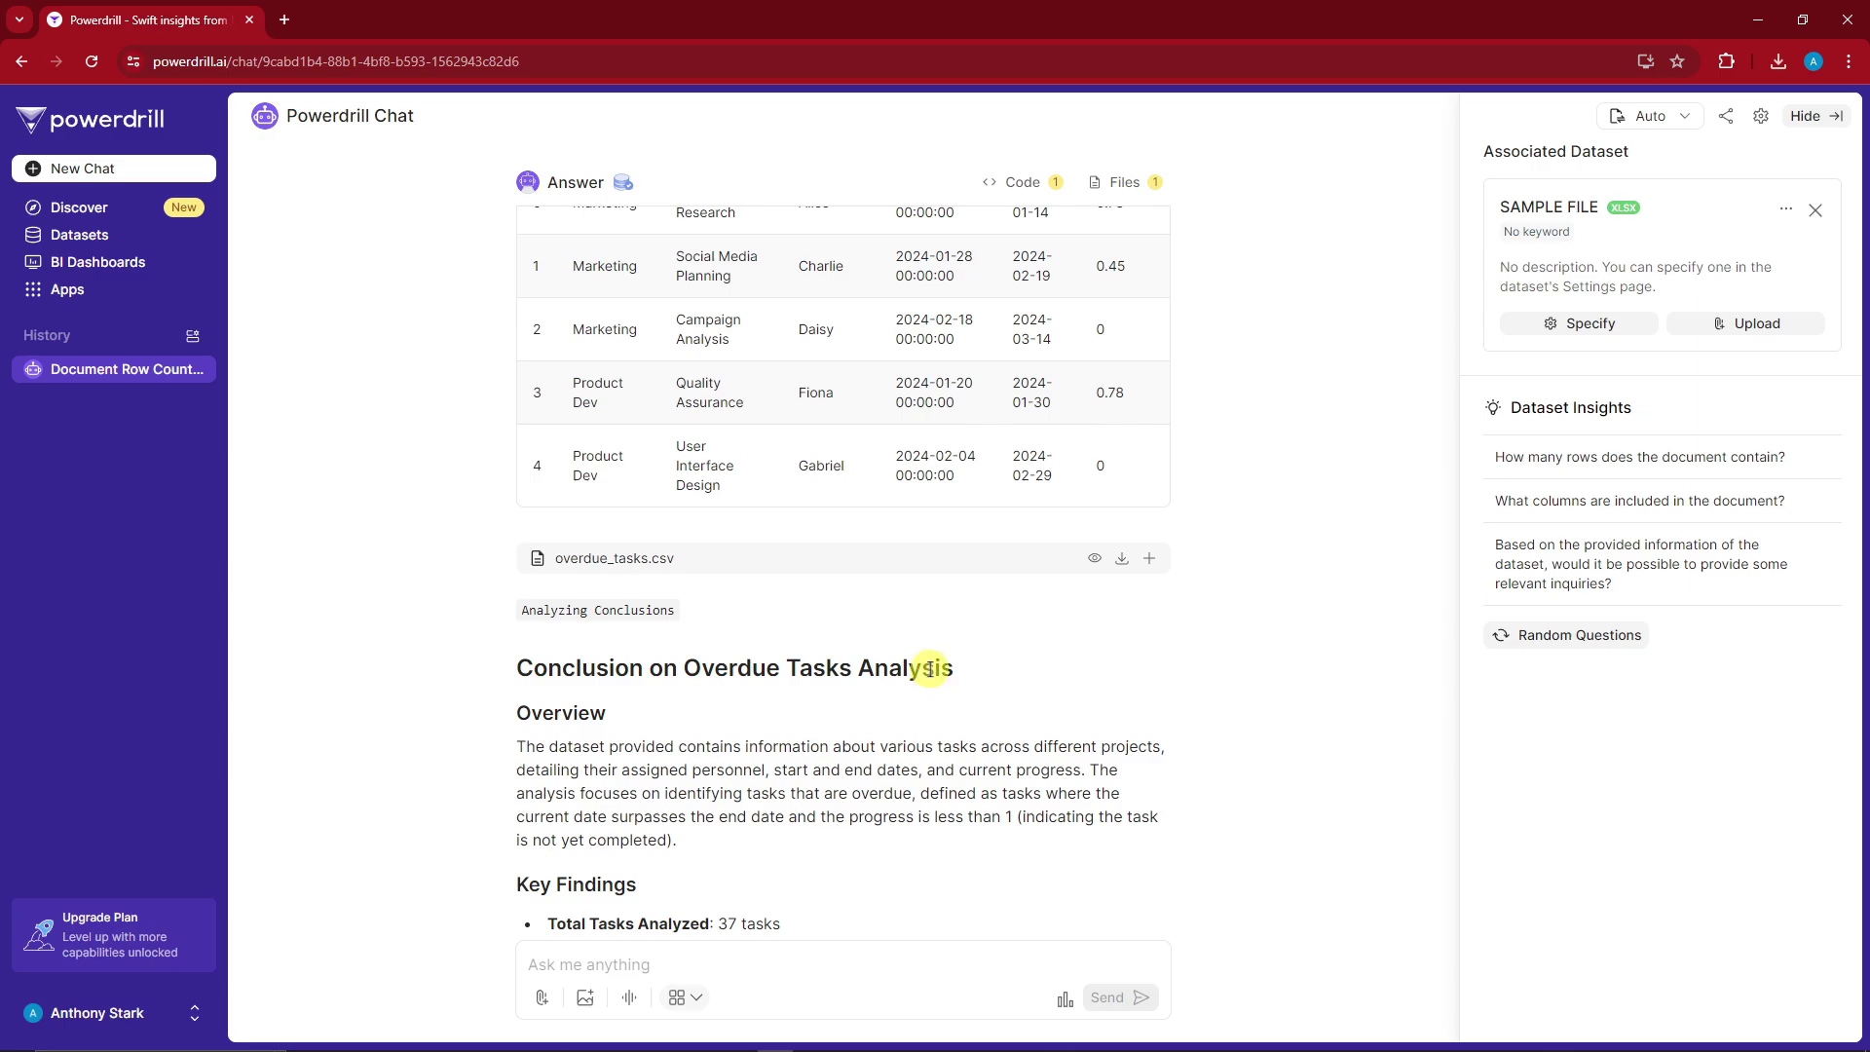
scroll(931, 667, down, 1)
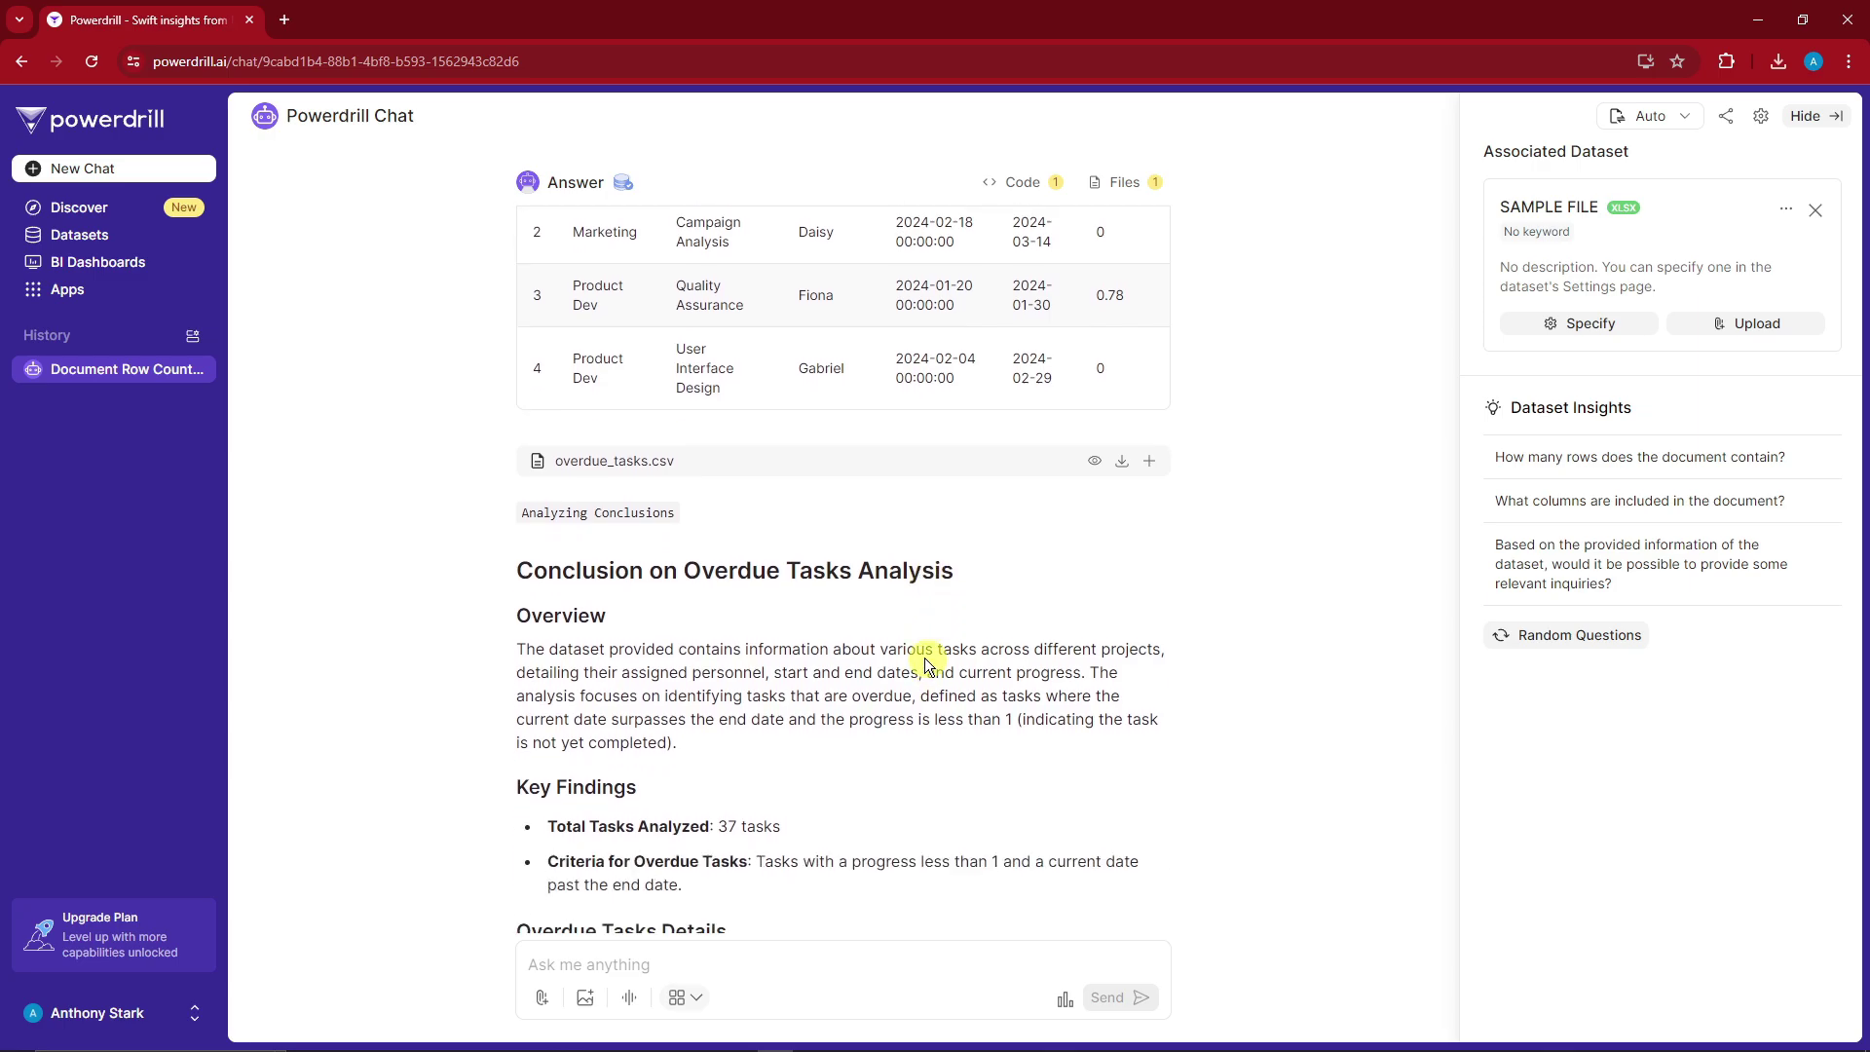
scroll(605, 655, down, 2)
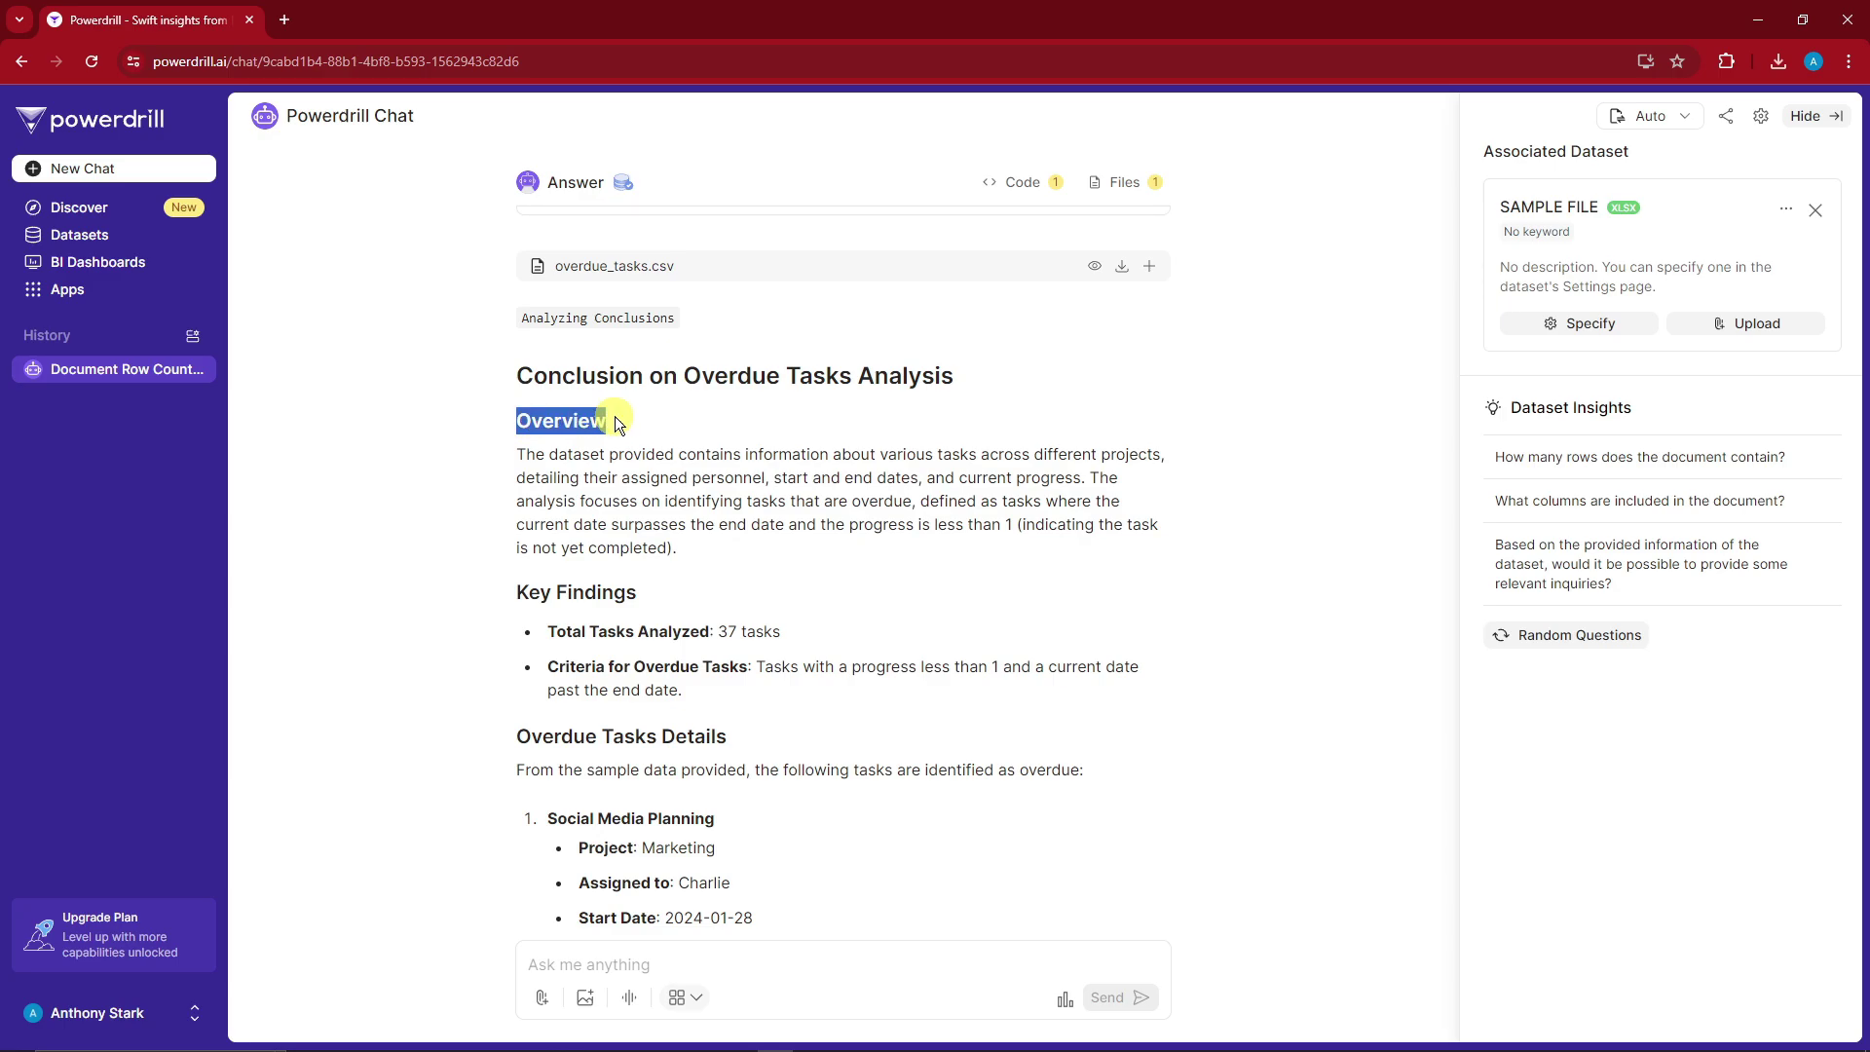
scroll(584, 457, down, 1)
drag(517, 488, 637, 491)
scroll(703, 545, down, 2)
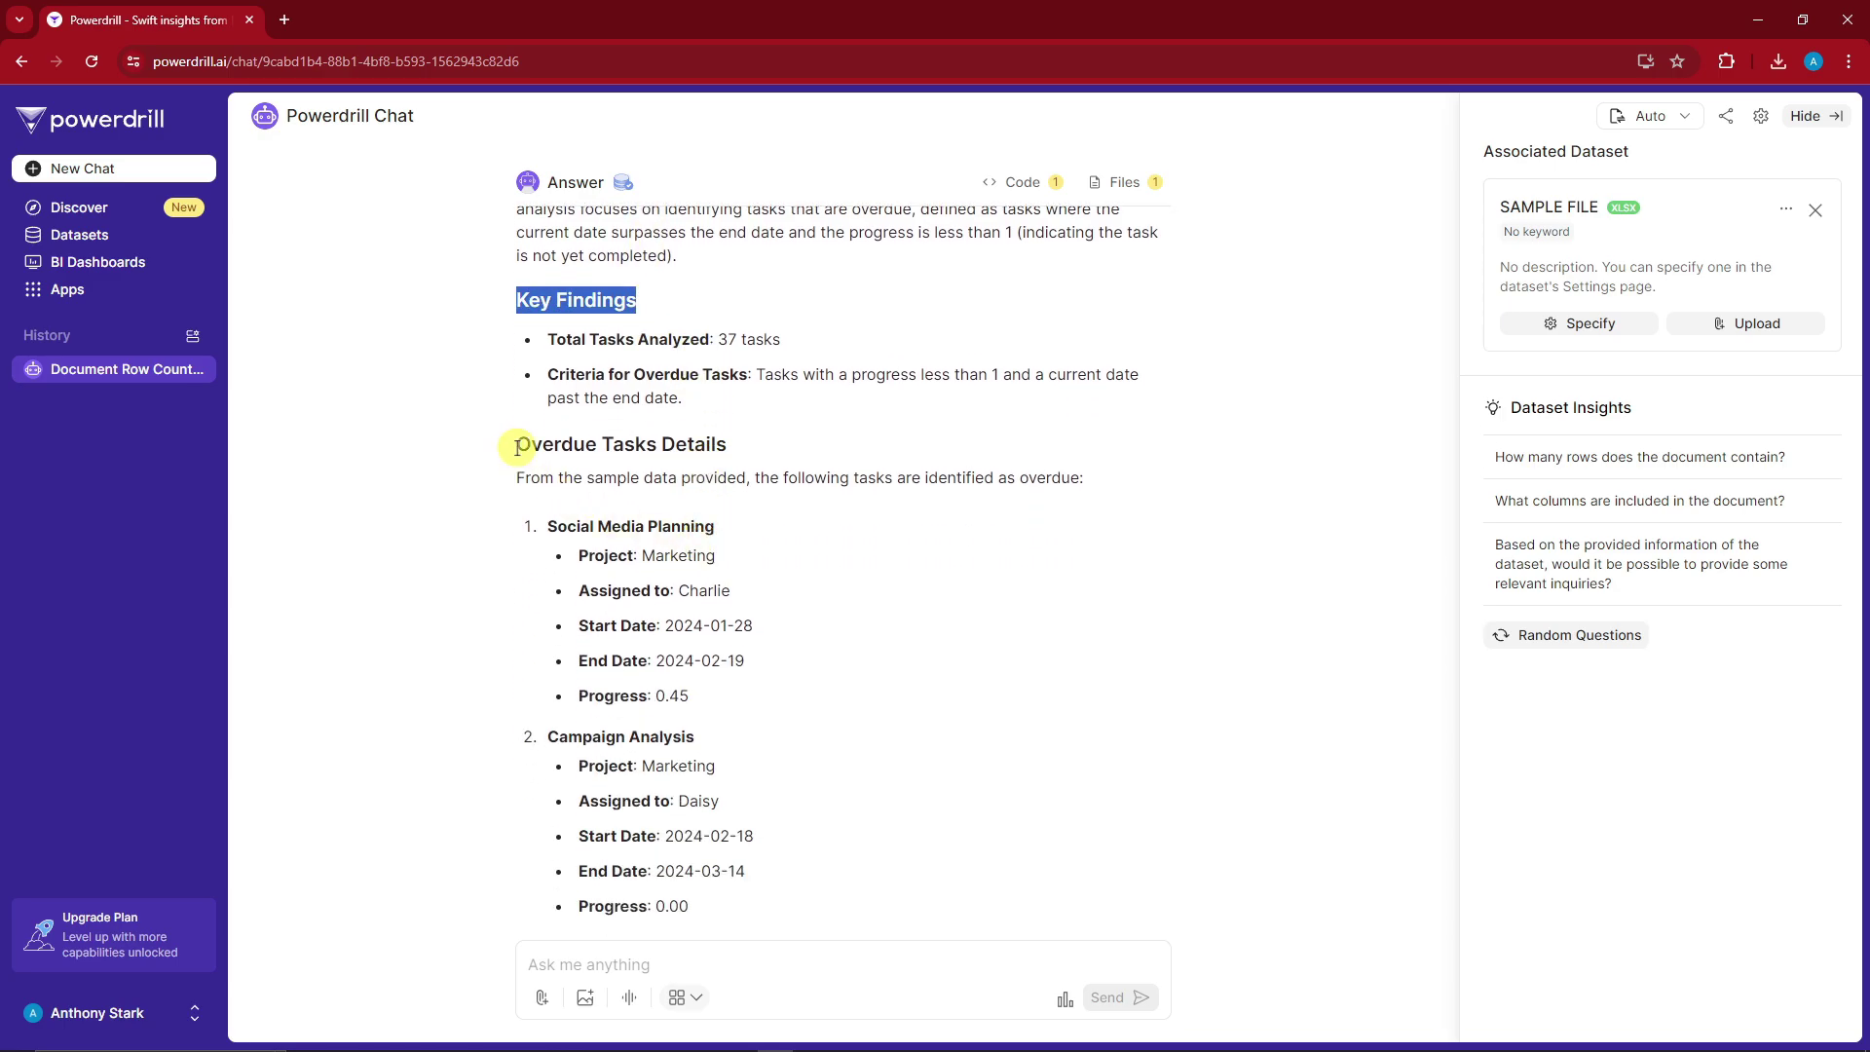
drag(517, 448, 683, 446)
scroll(785, 520, down, 2)
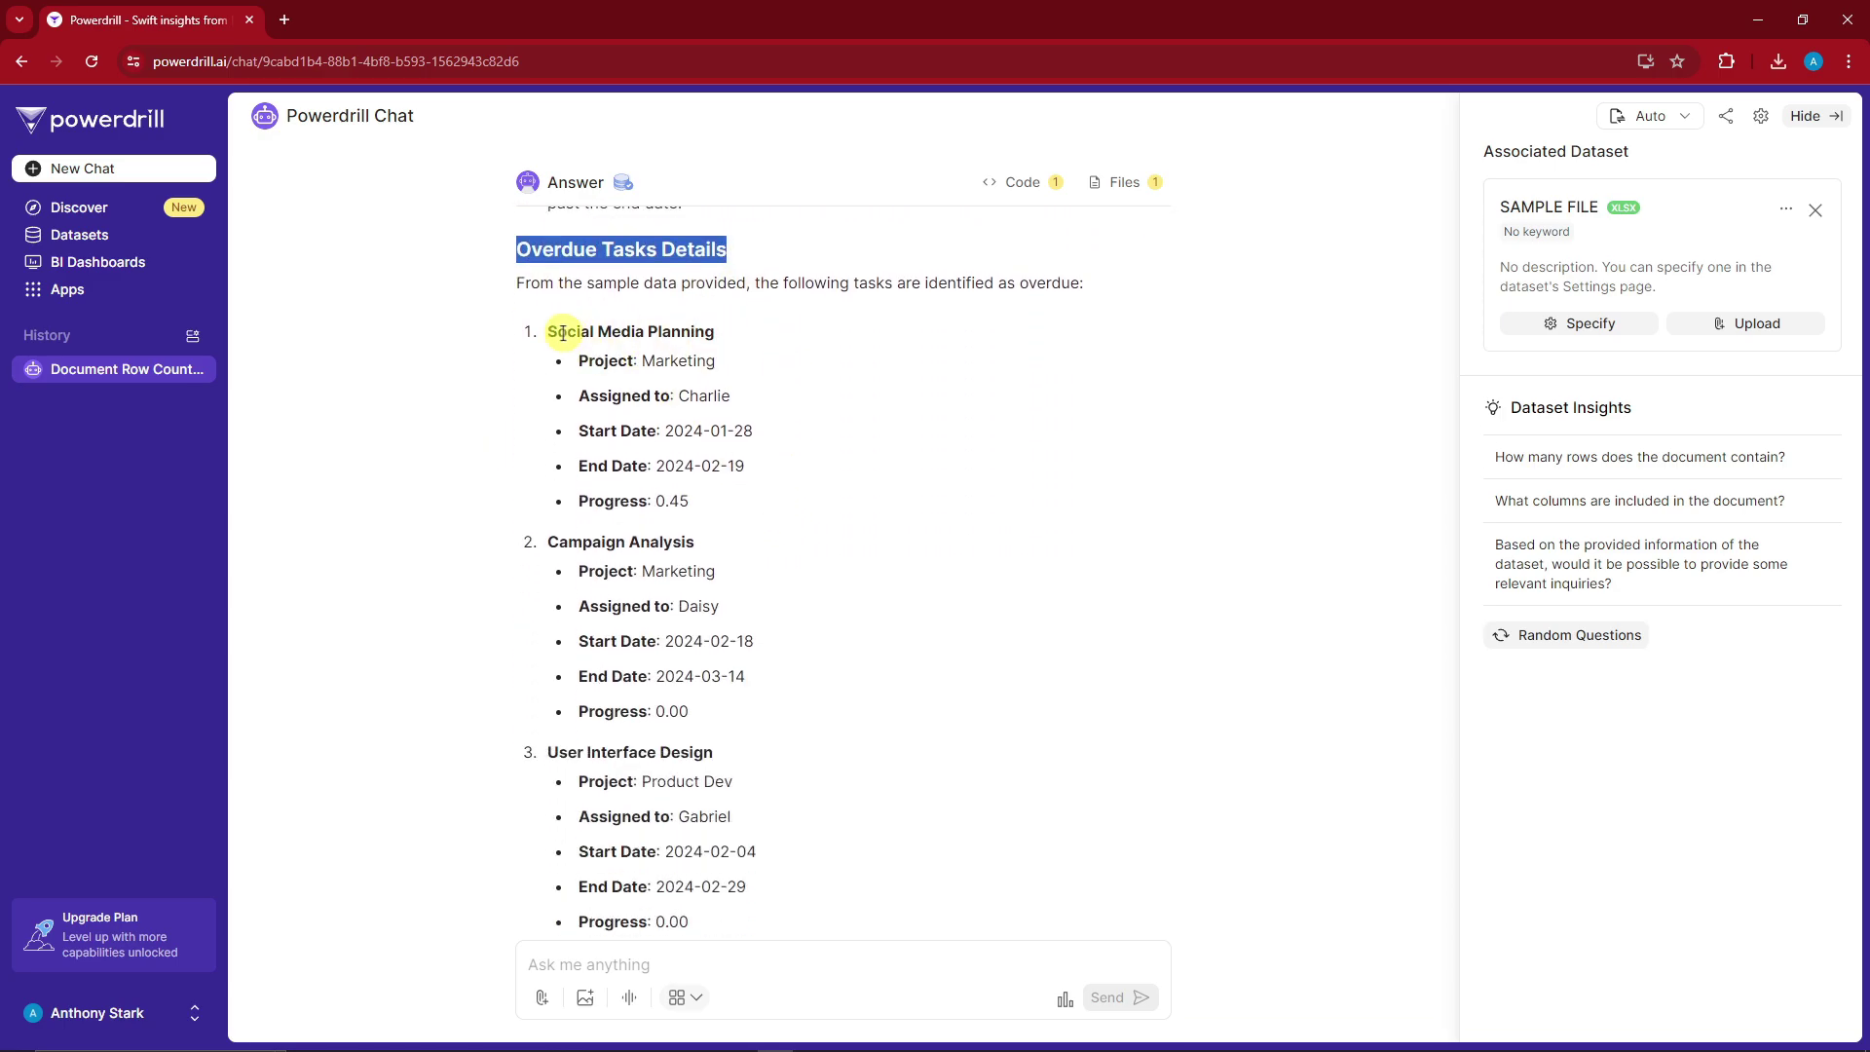
drag(548, 331, 717, 338)
scroll(816, 547, down, 3)
scroll(816, 547, down, 3)
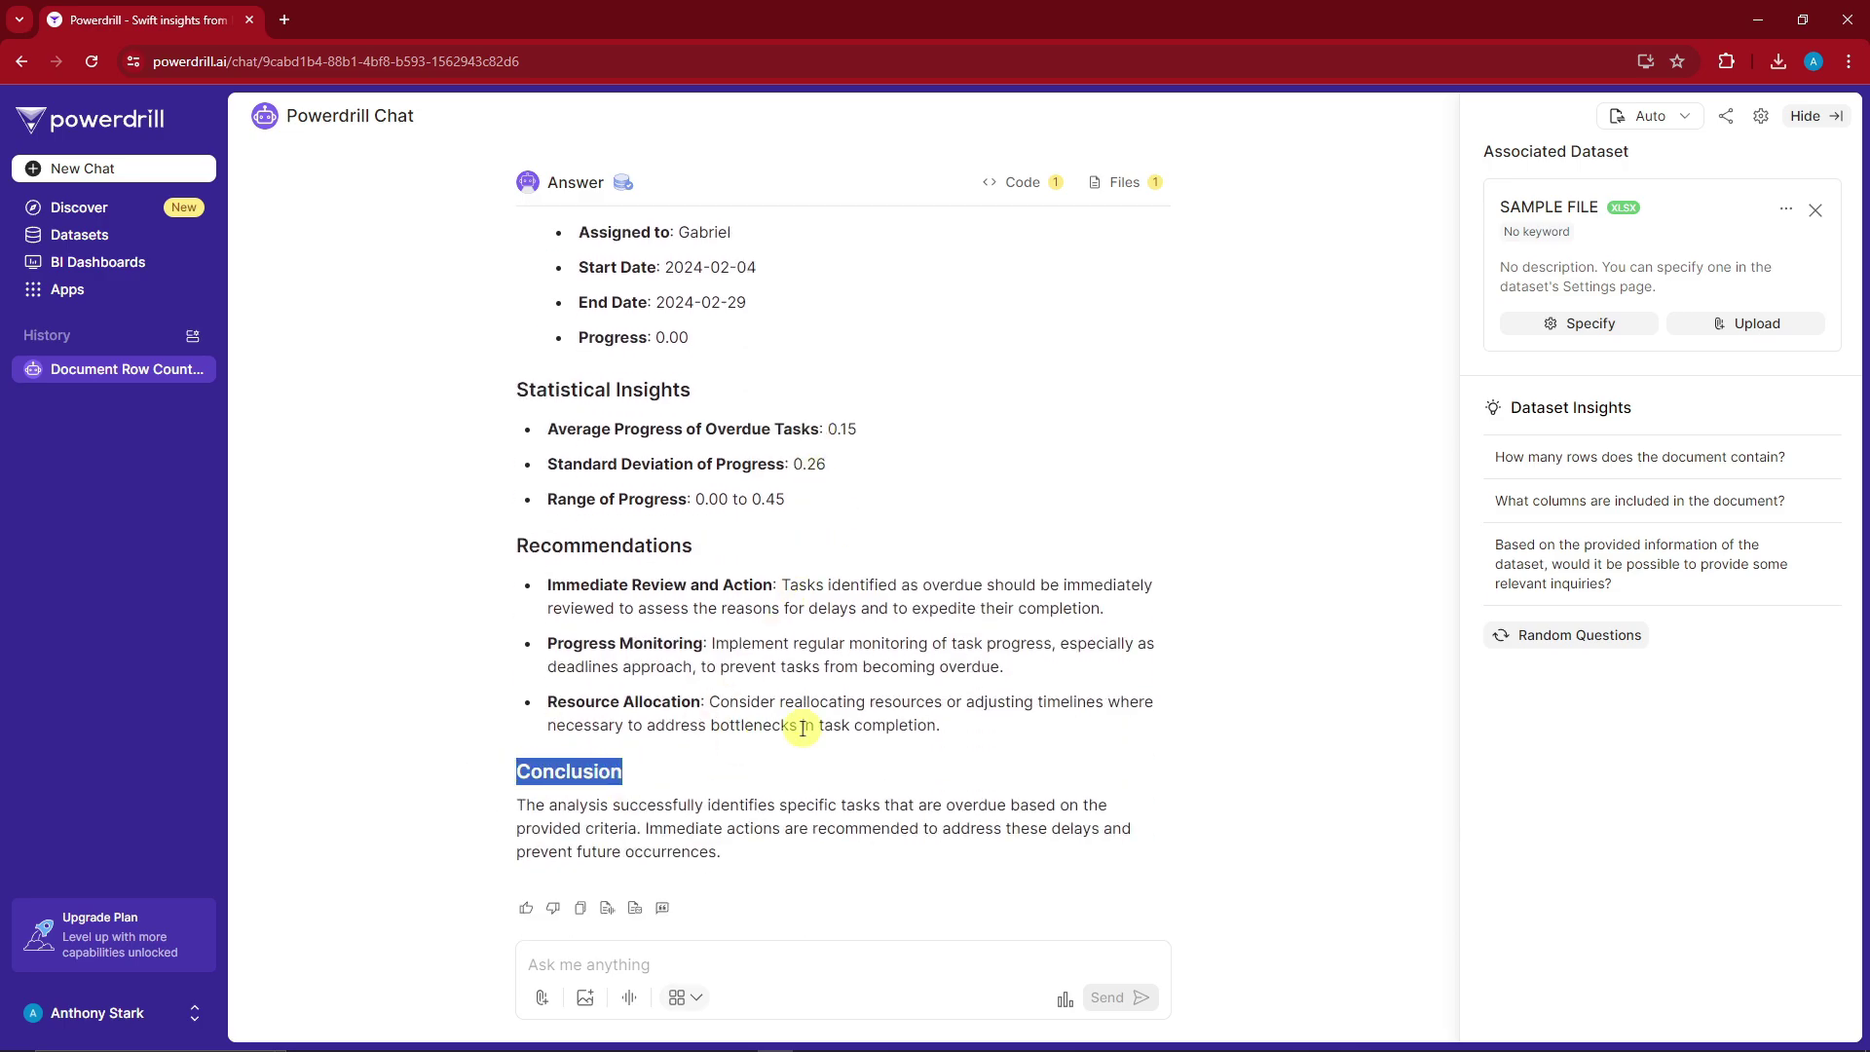
scroll(818, 750, up, 15)
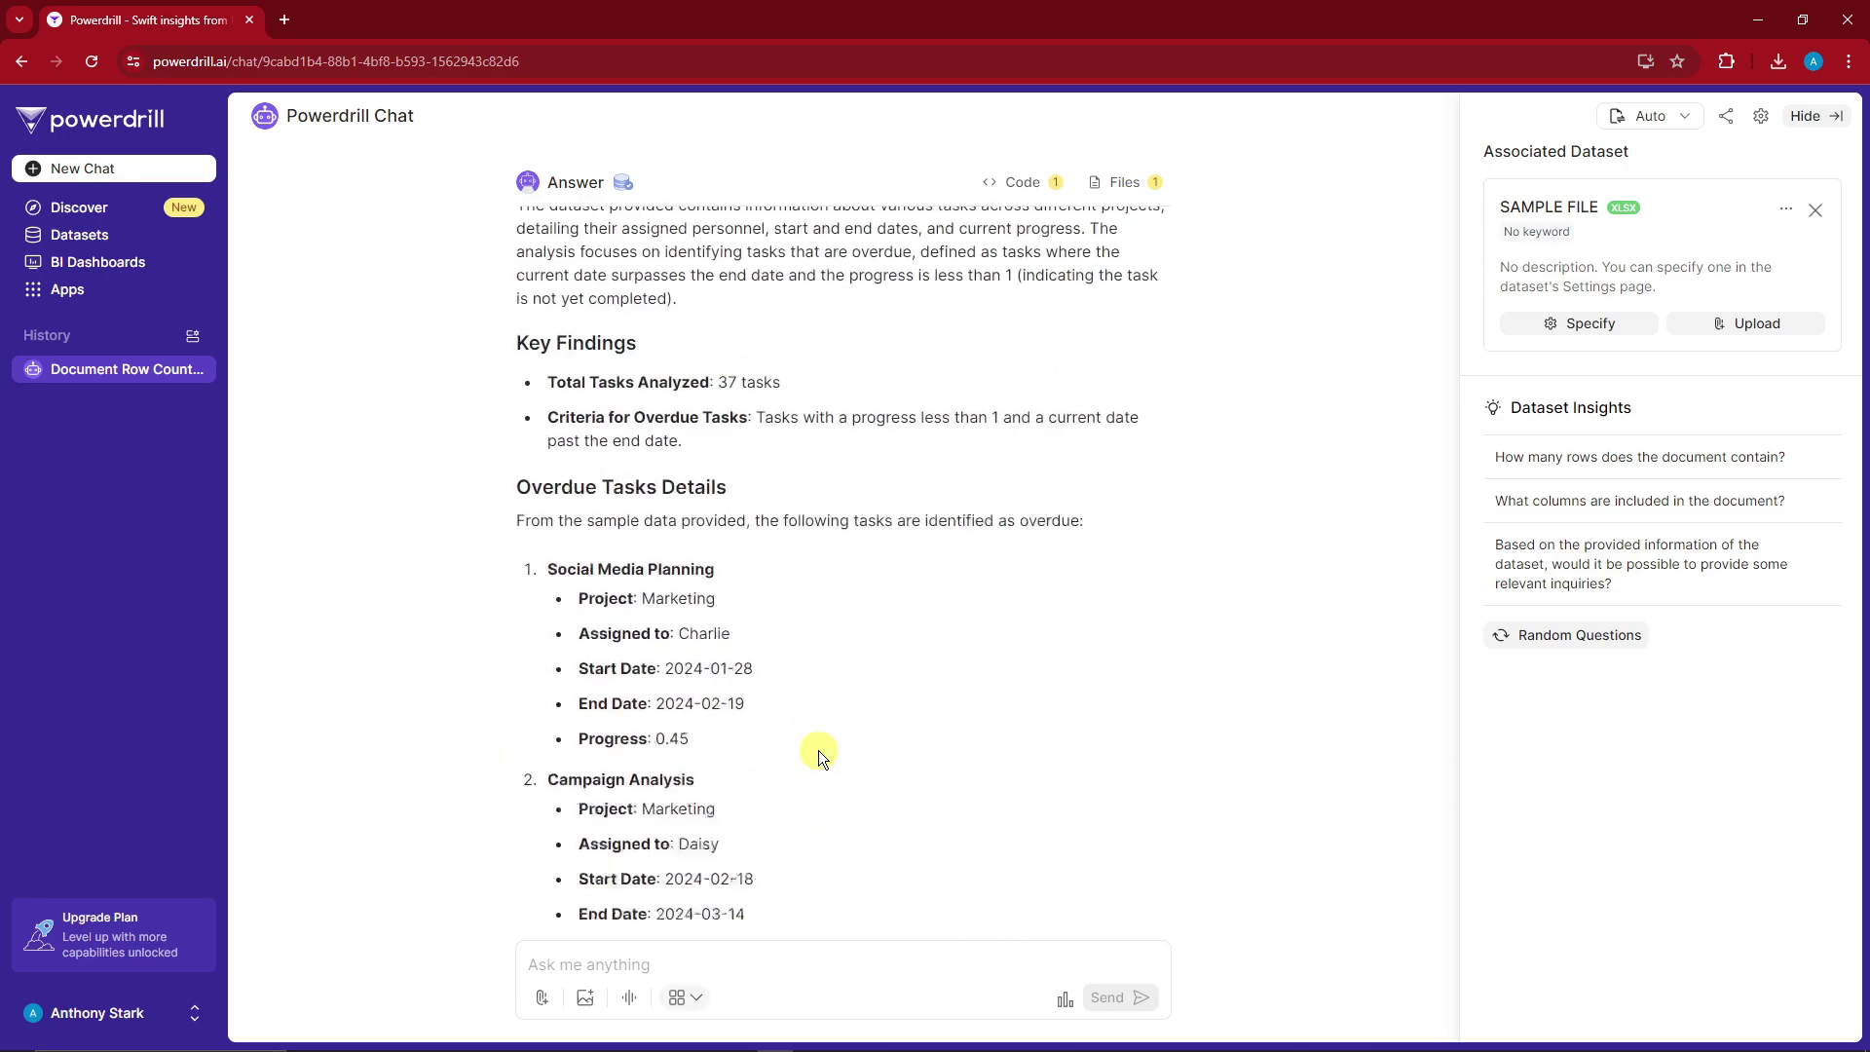
scroll(818, 750, up, 15)
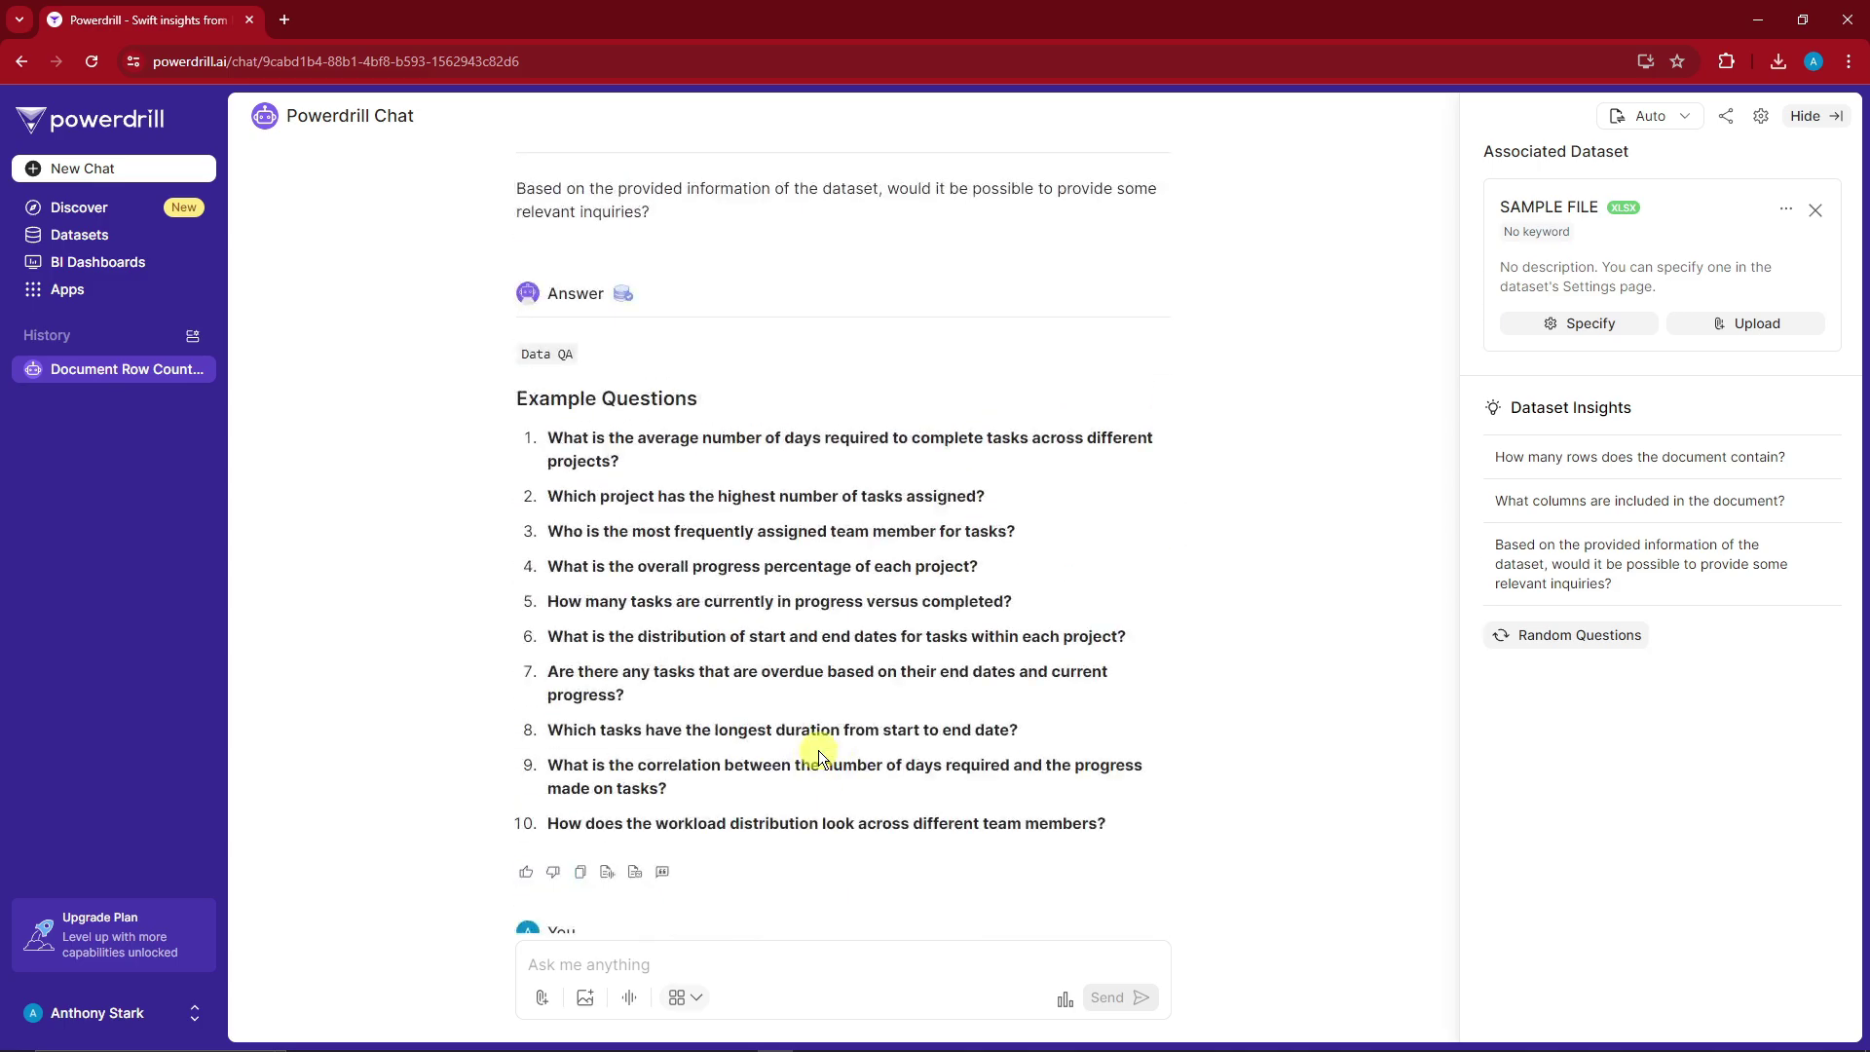
- Copy the bar-chart request from Notepad and paste it into the Powerdrill chat box
click(739, 1032)
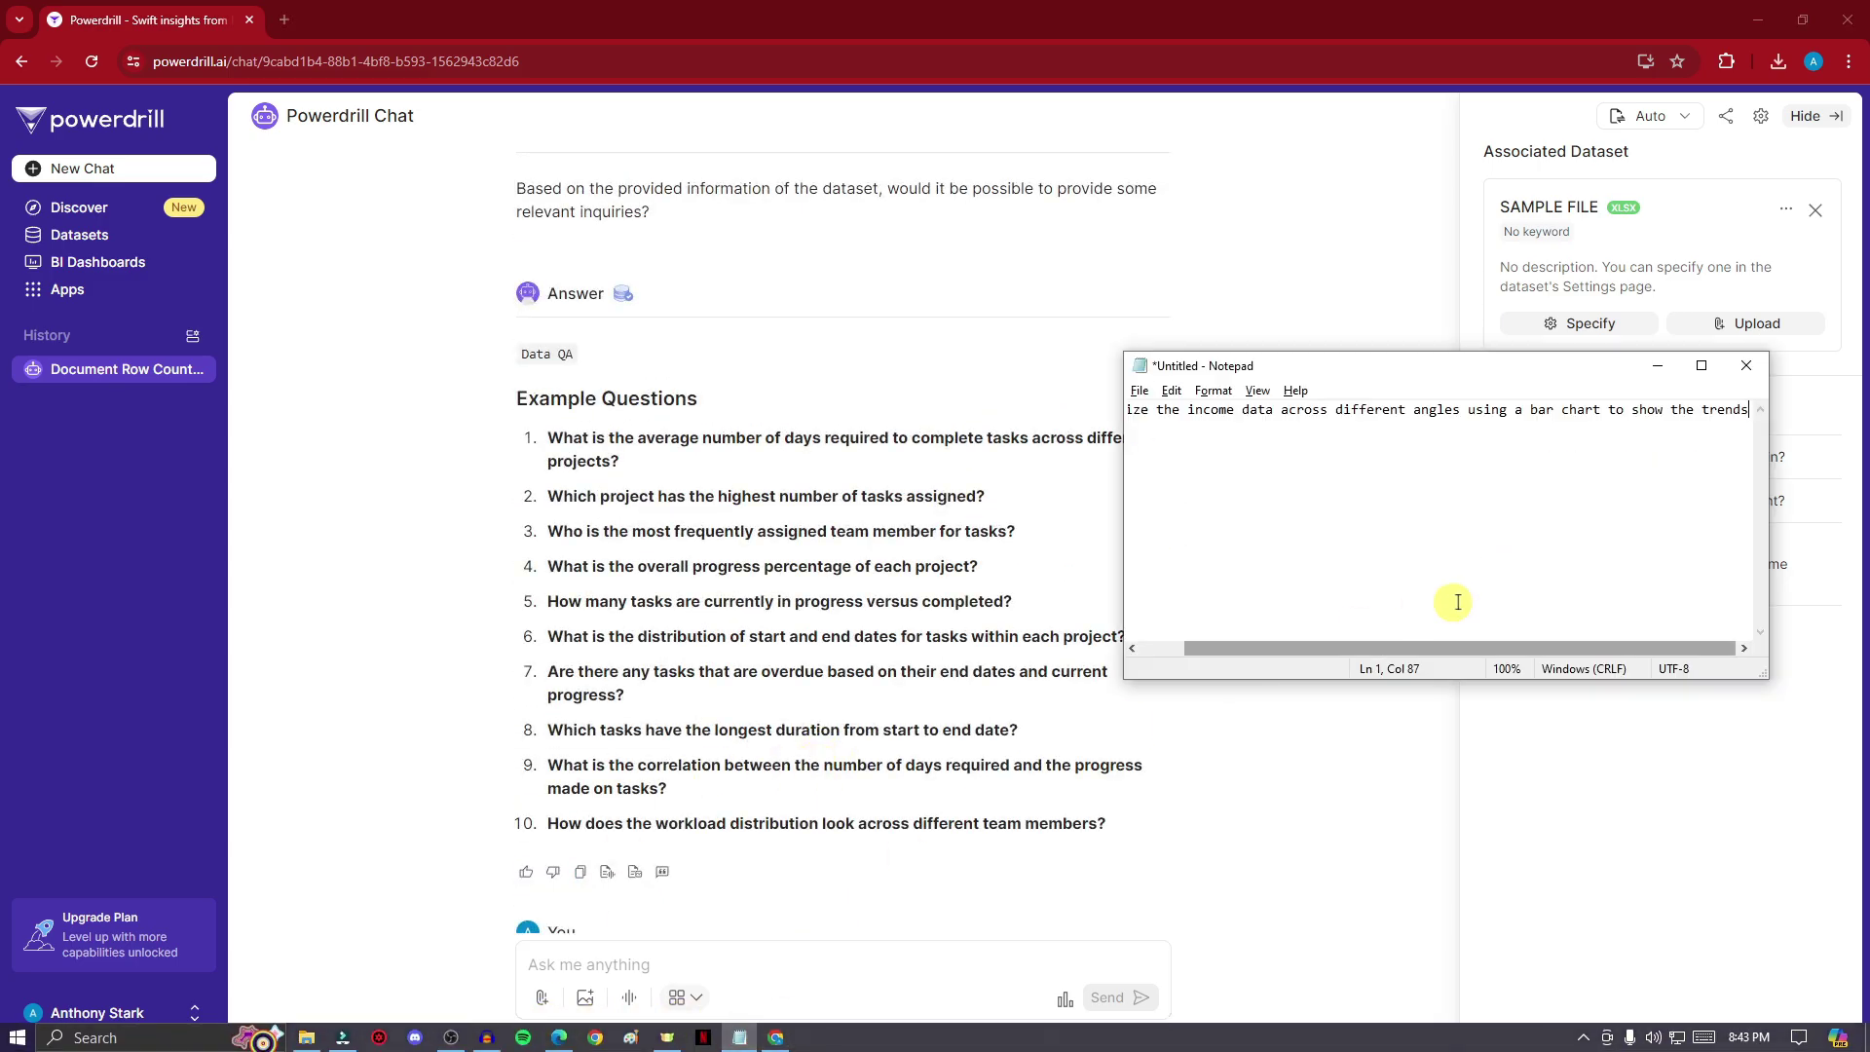
drag(1280, 647, 1237, 647)
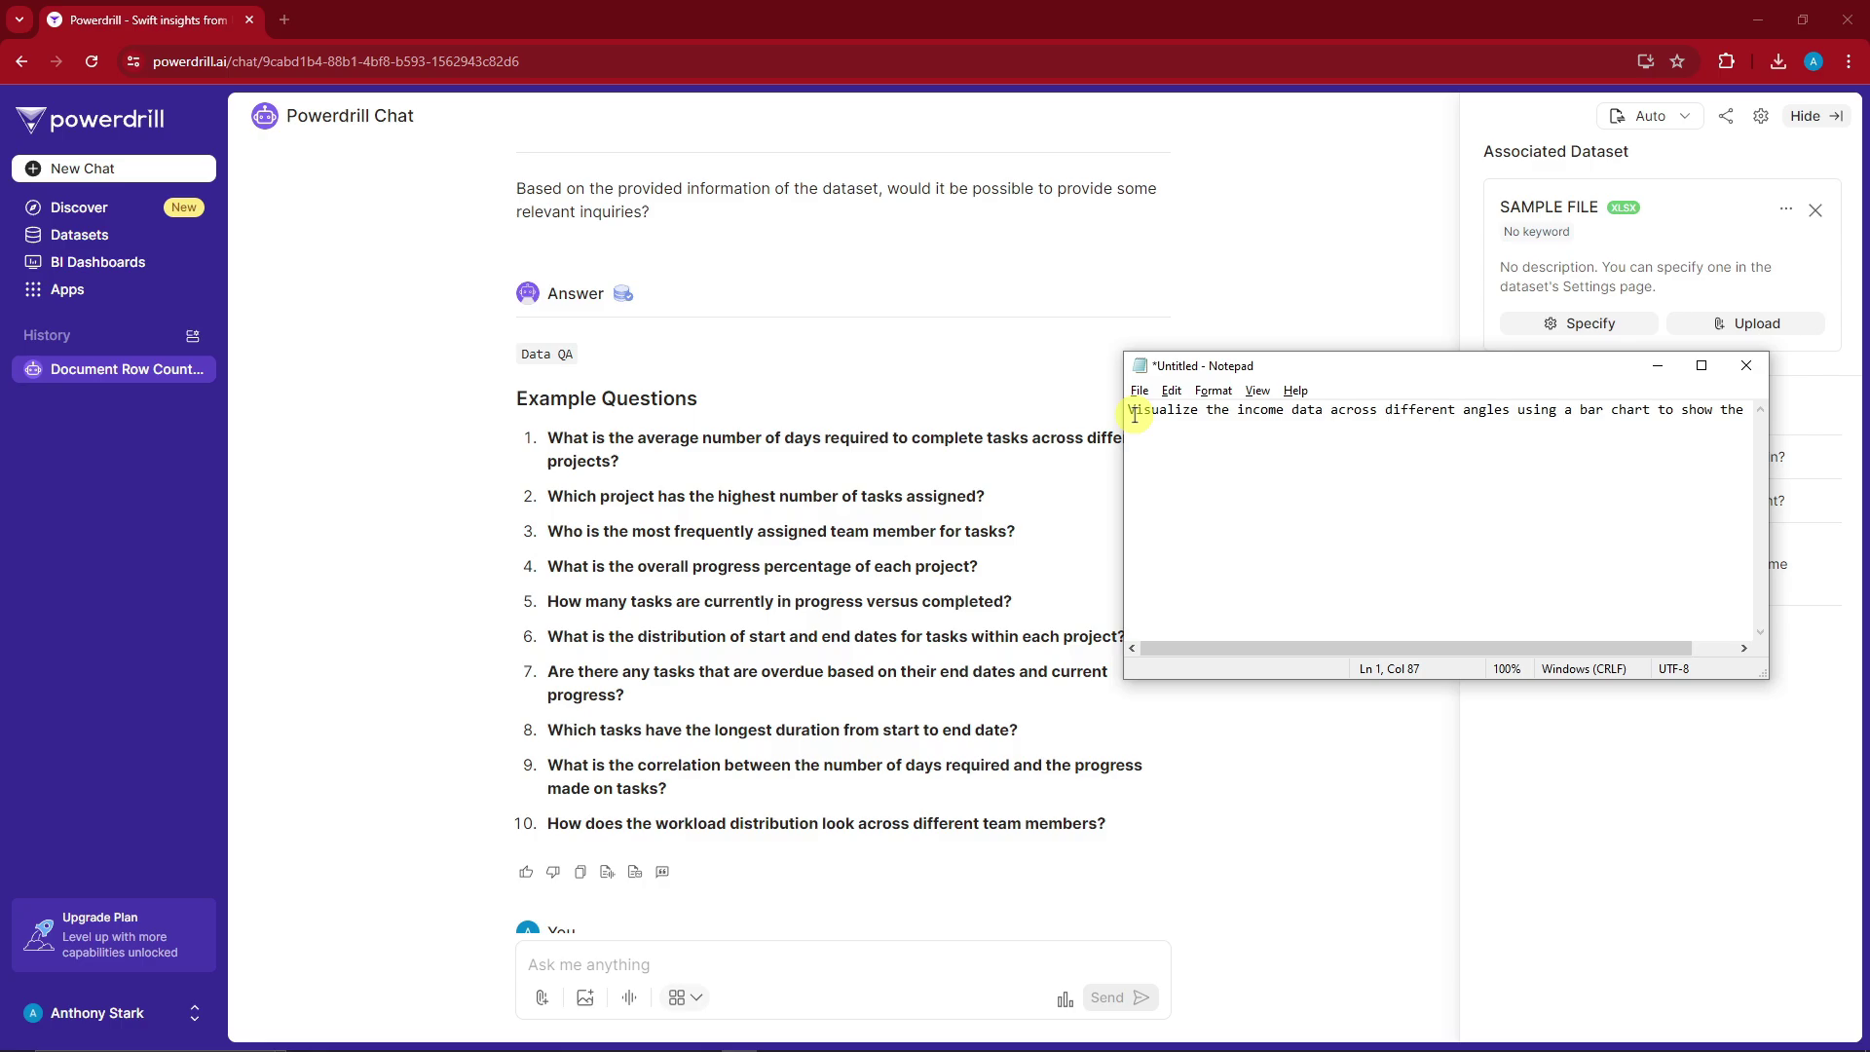
drag(1130, 411, 1812, 419)
click(1813, 419)
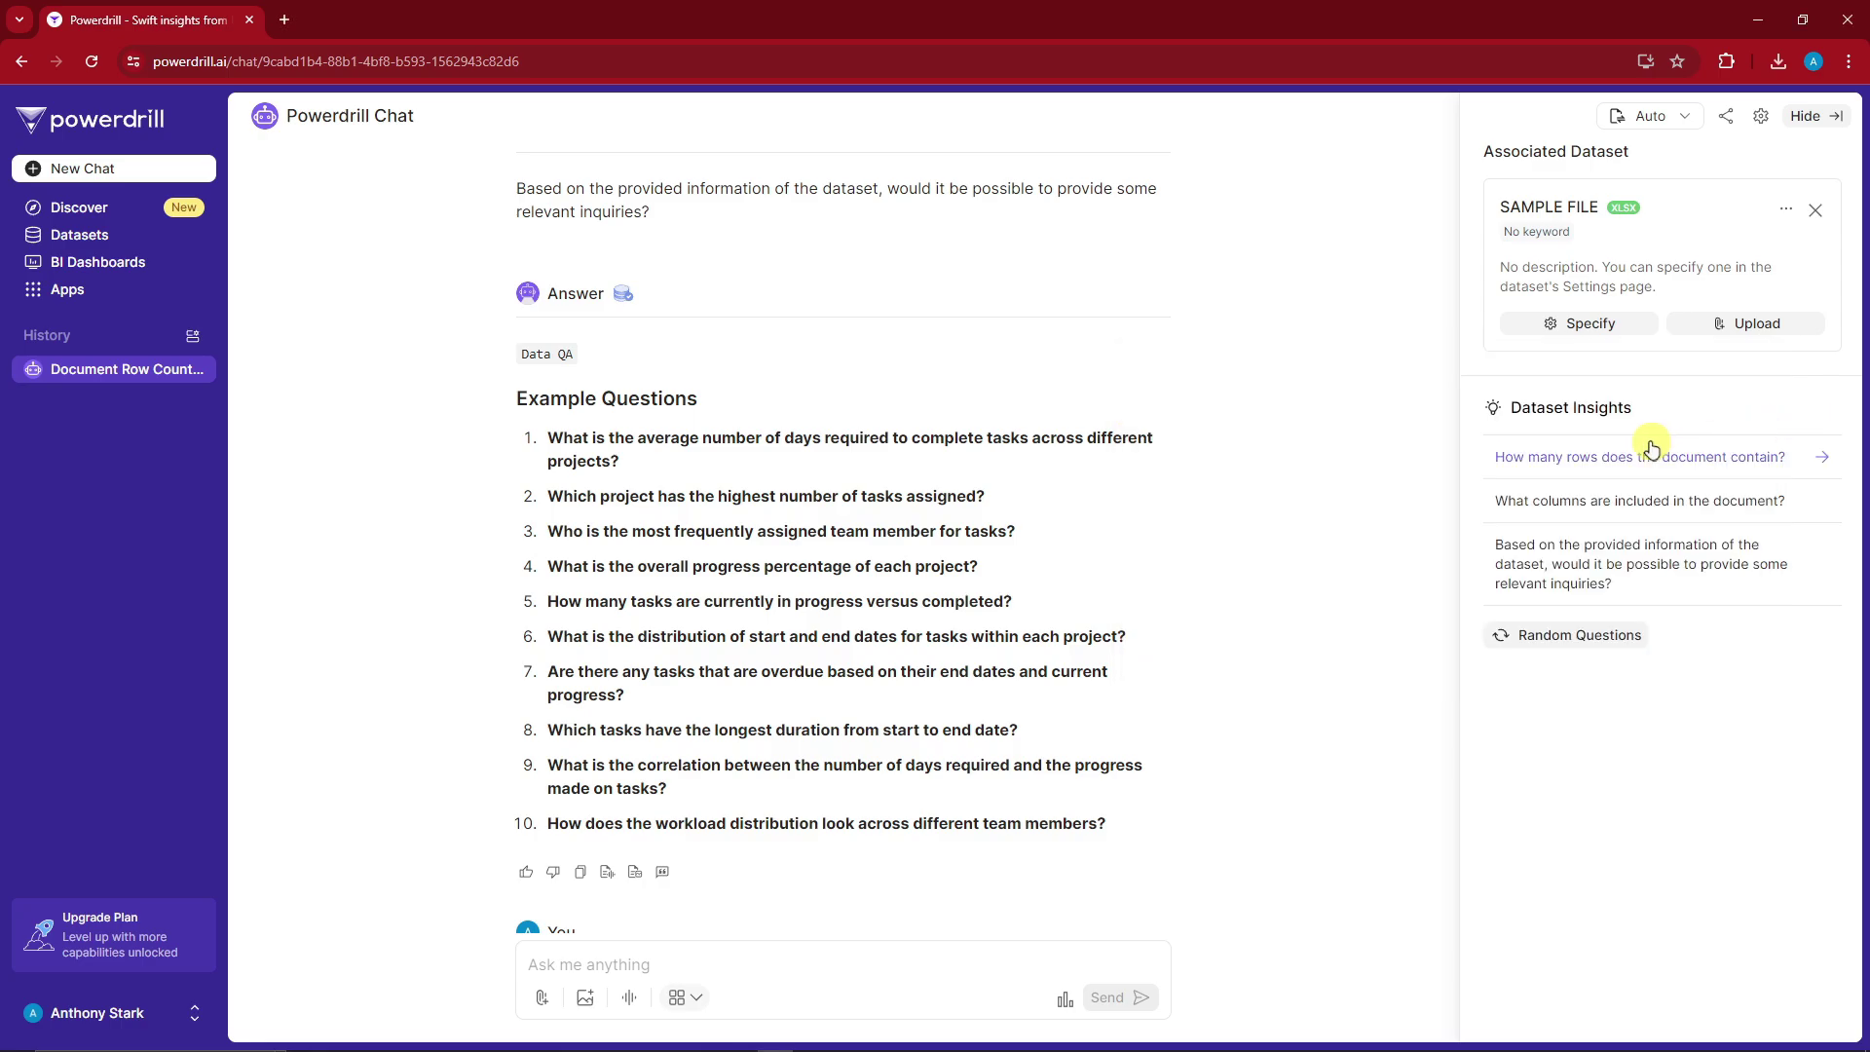
click(740, 1032)
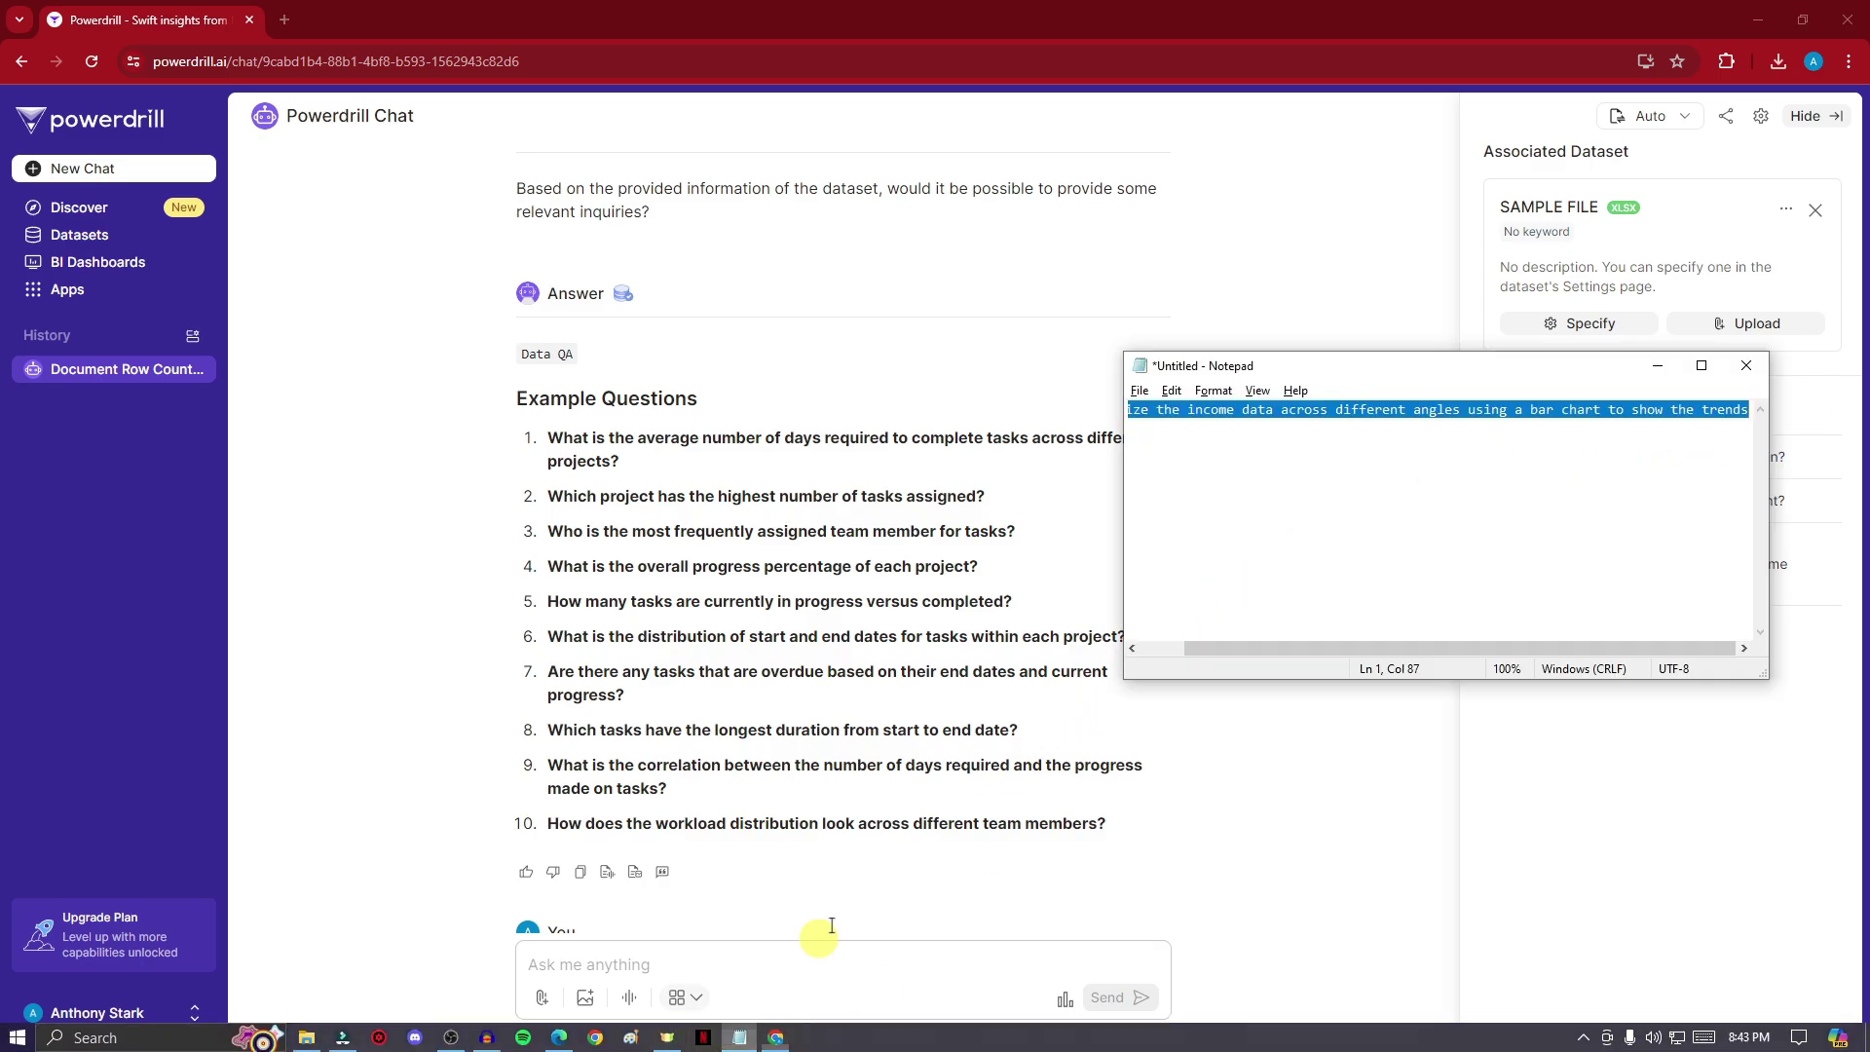
right_click(1286, 421)
click(1340, 470)
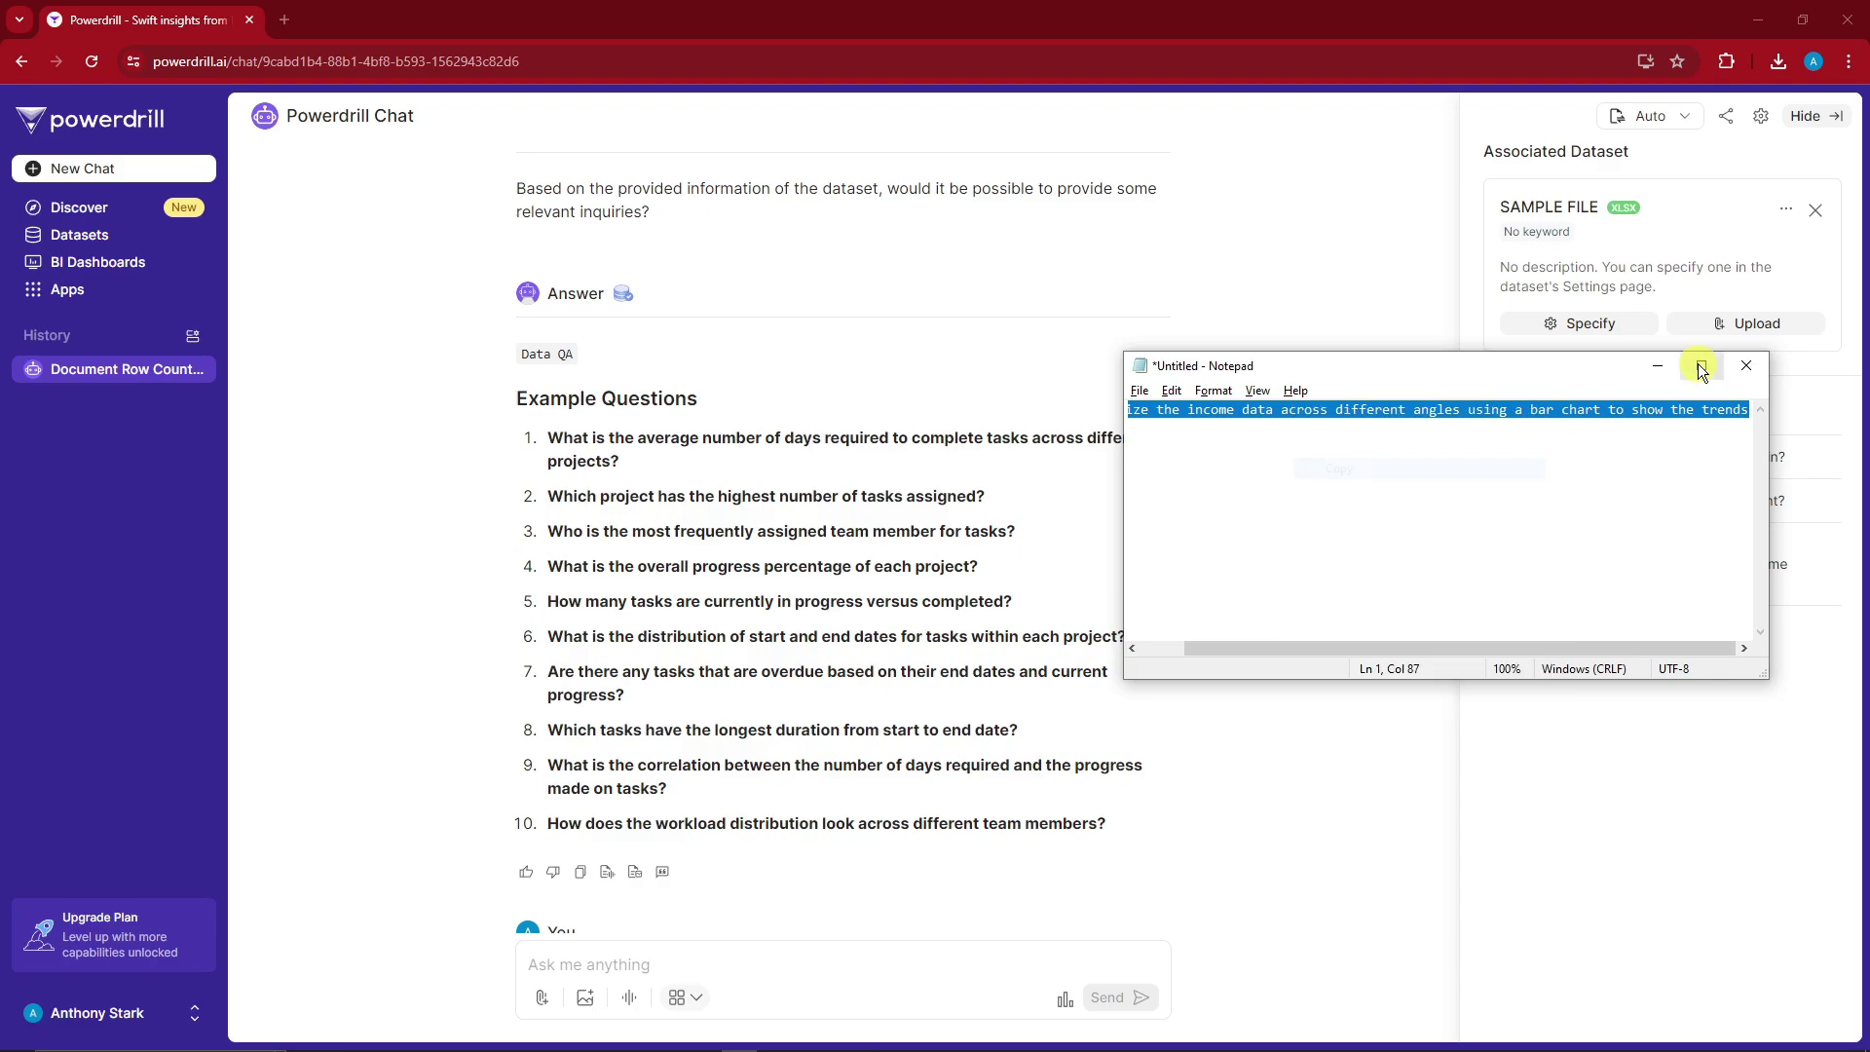
click(1657, 365)
click(772, 962)
key(ctrl+v)
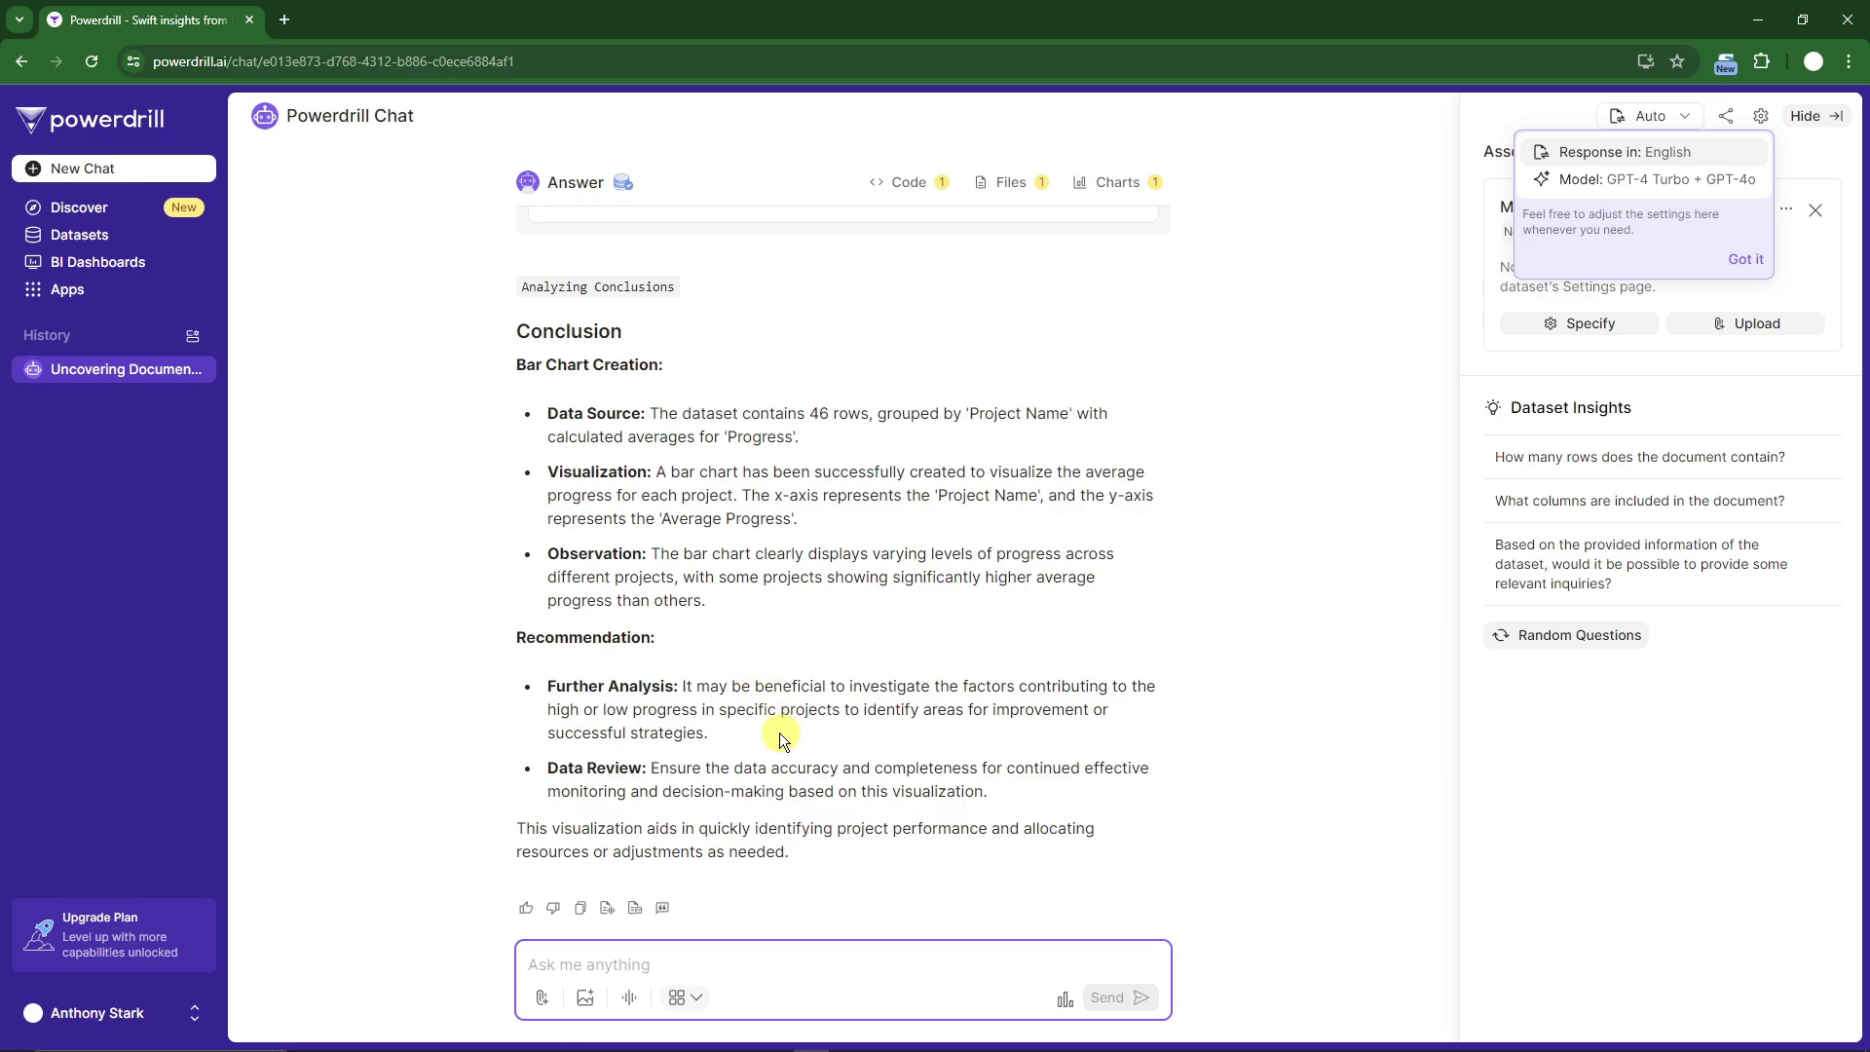
- Cycle the chart through line, pie, doughnut, table and area views, then back to bar
scroll(786, 738, up, 10)
scroll(793, 740, down, 1)
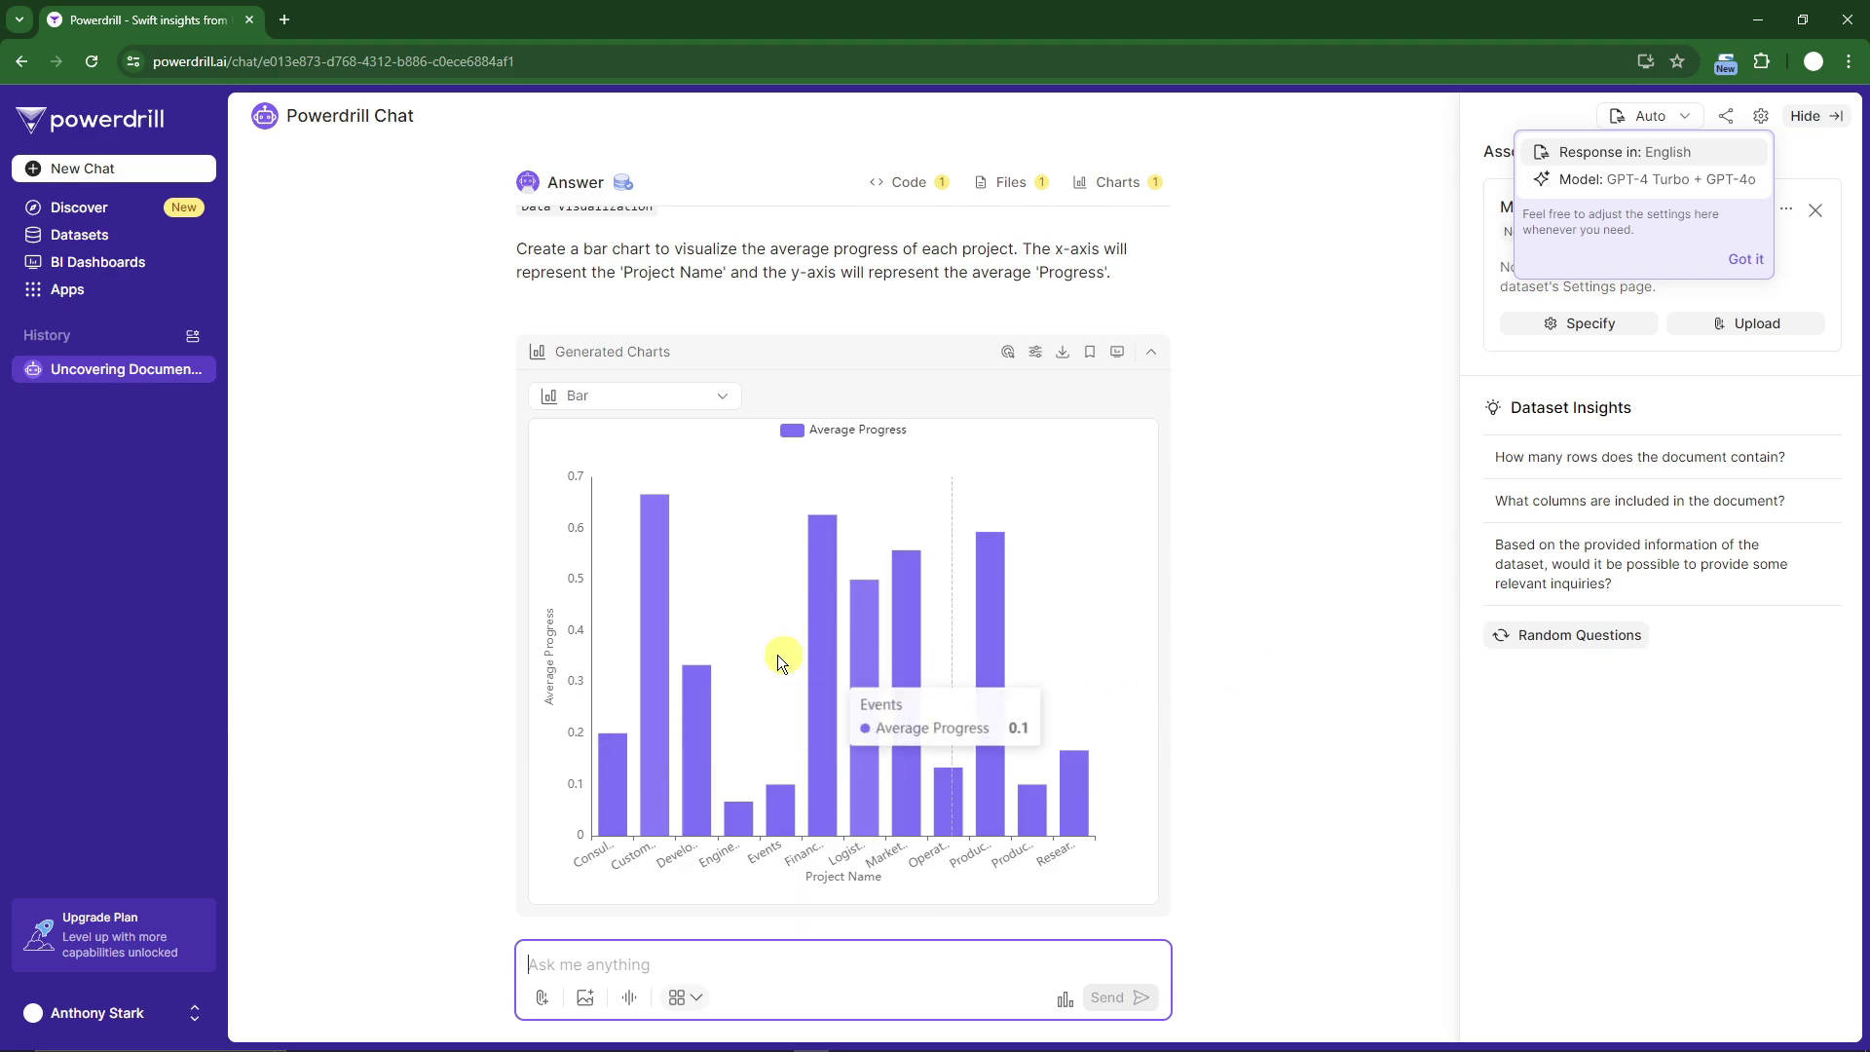
click(724, 399)
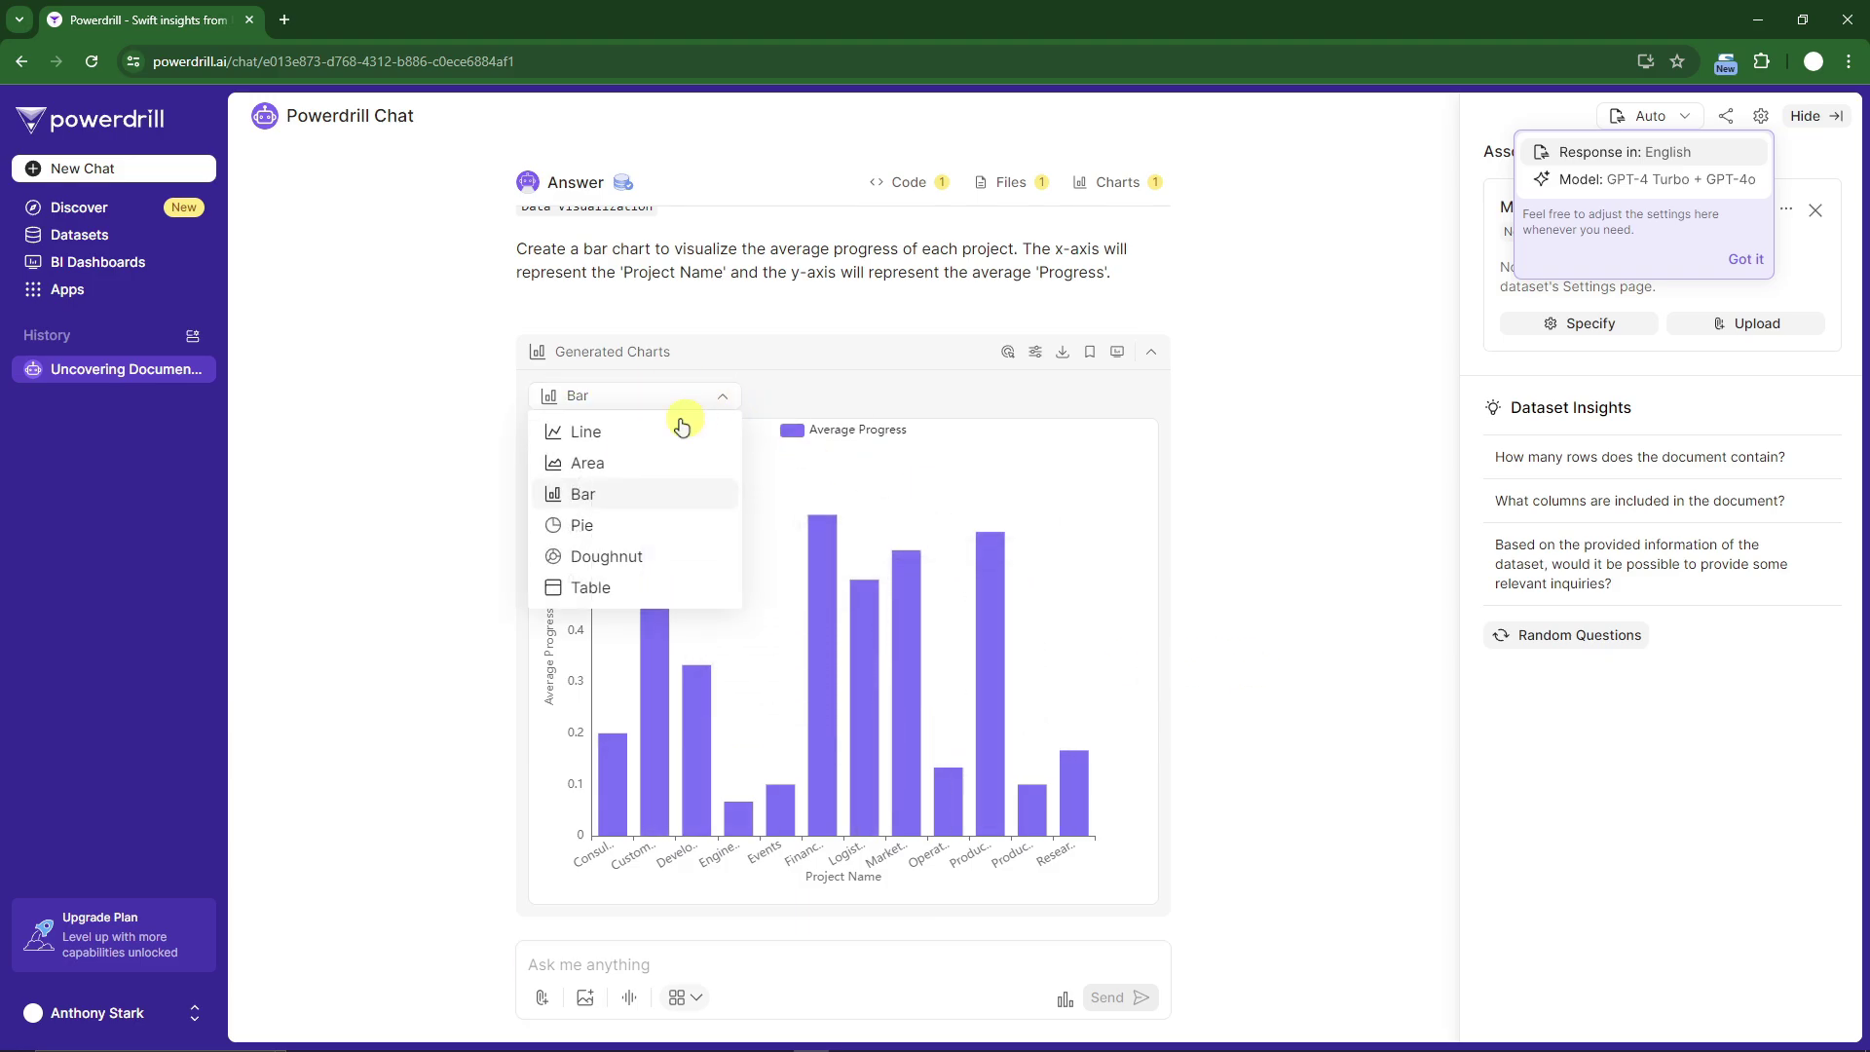
click(626, 432)
click(727, 395)
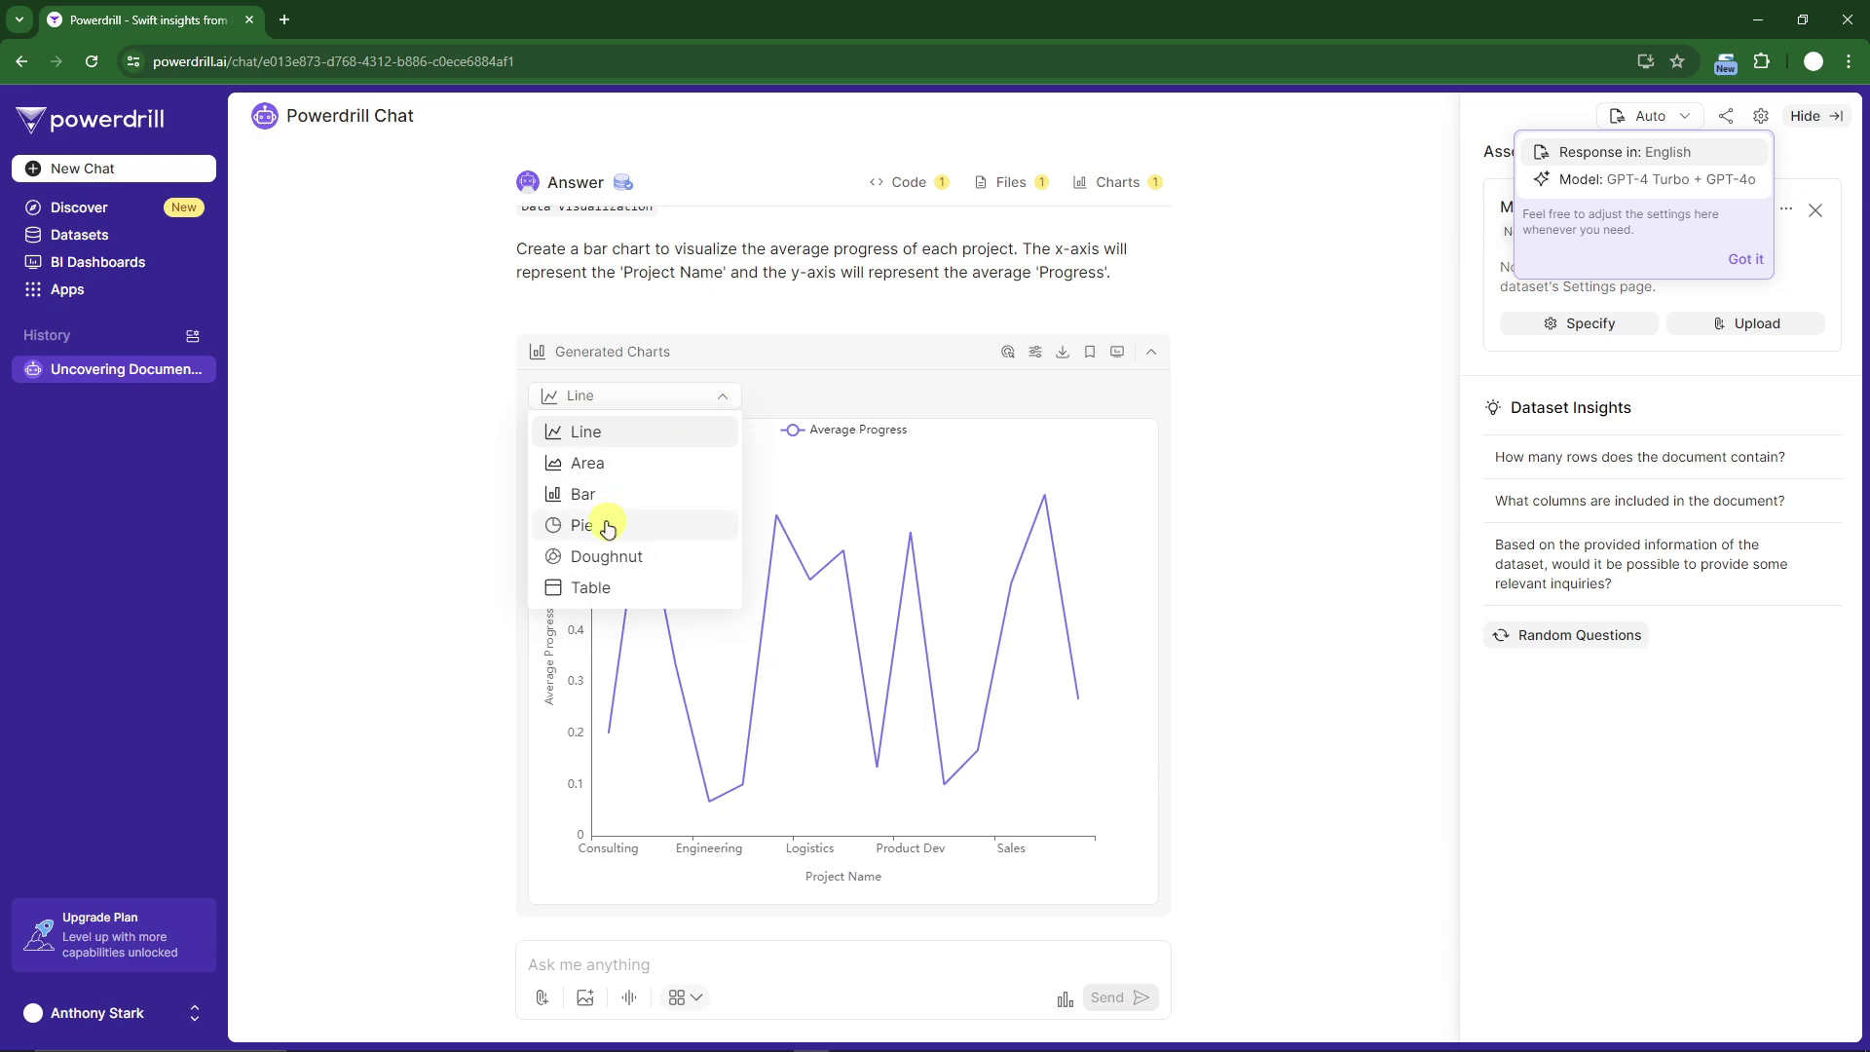
click(605, 525)
click(721, 395)
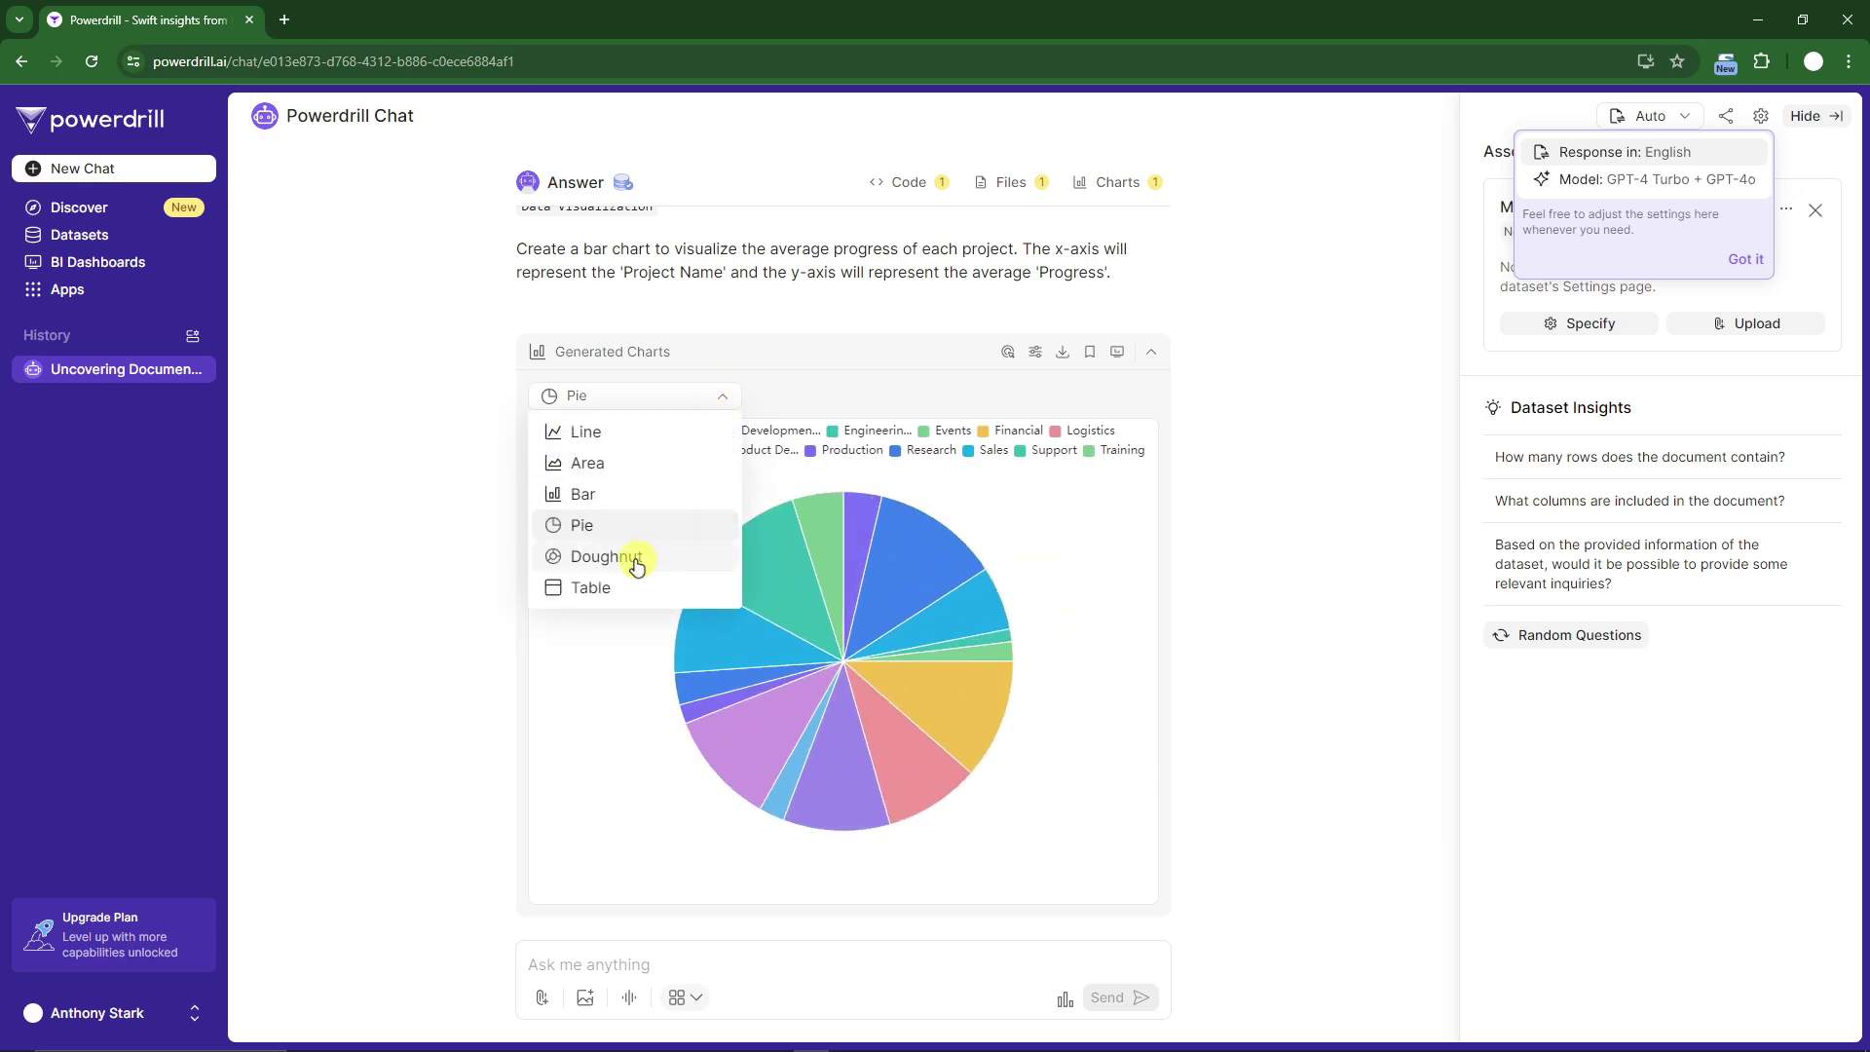
click(628, 556)
click(719, 397)
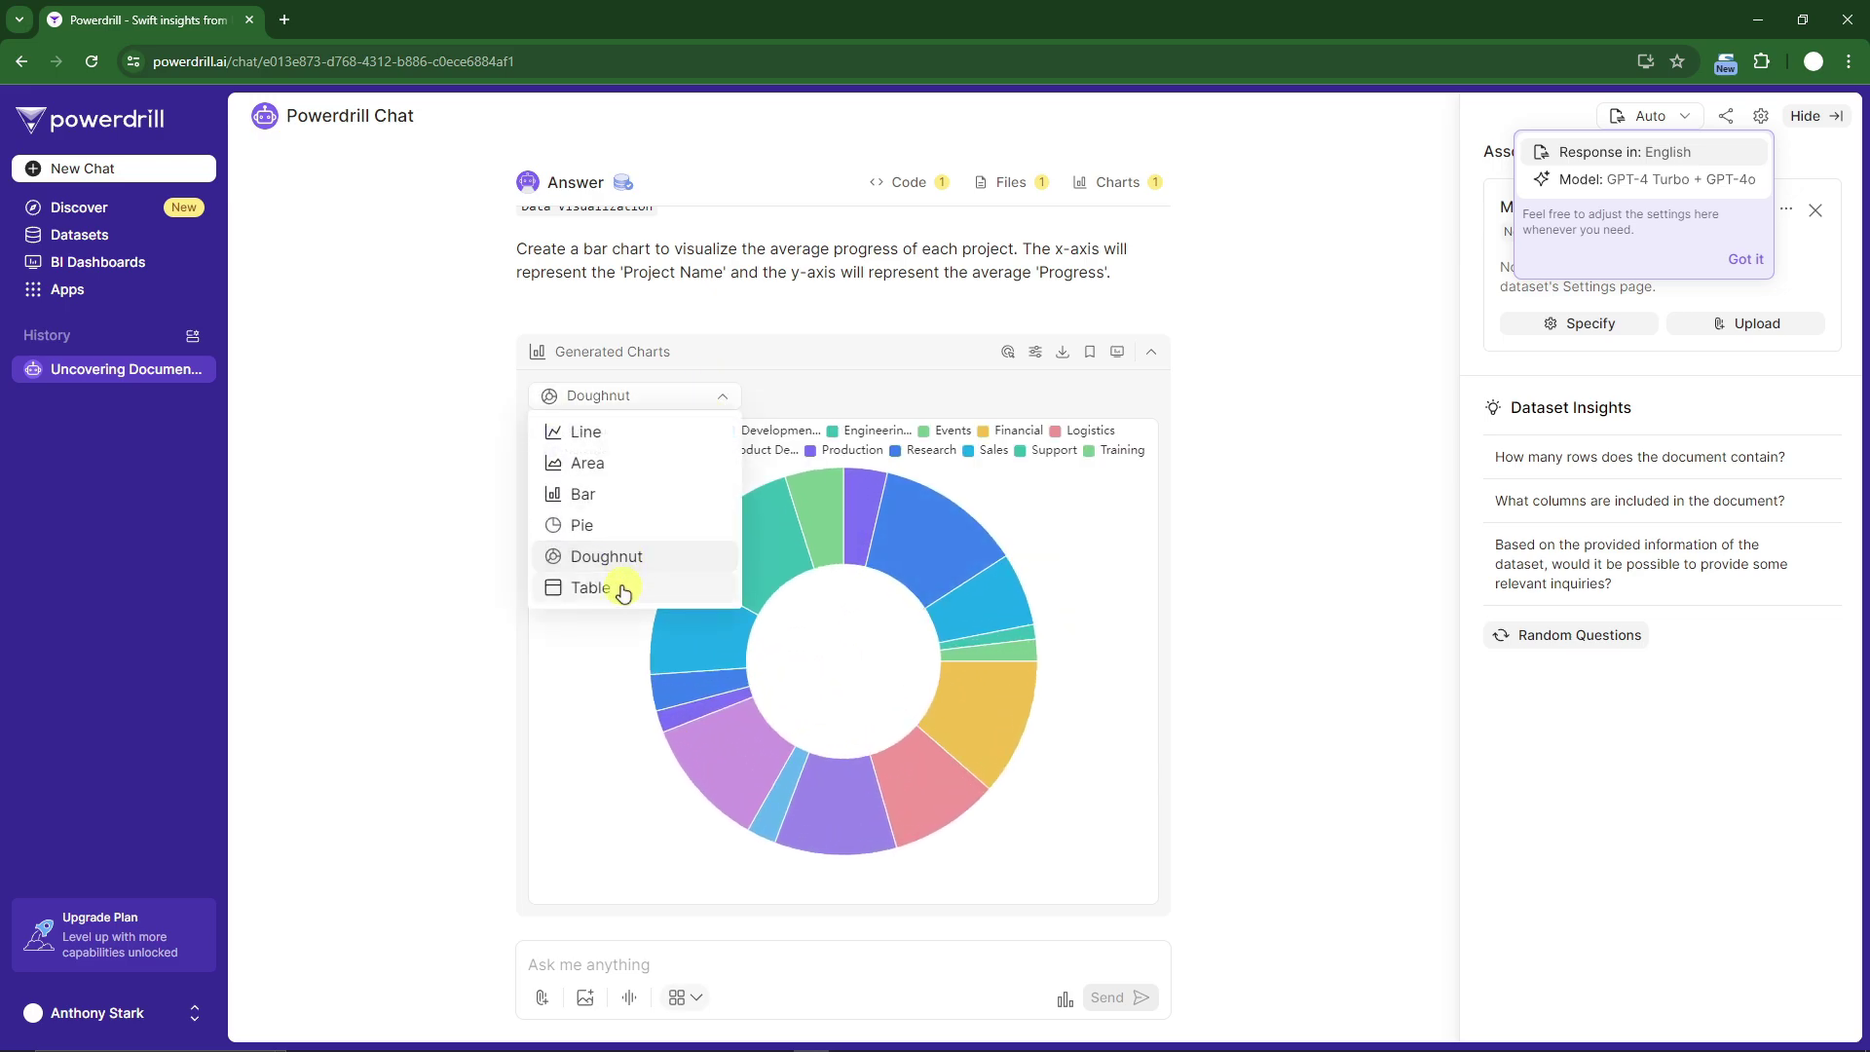
click(614, 587)
click(712, 395)
click(625, 460)
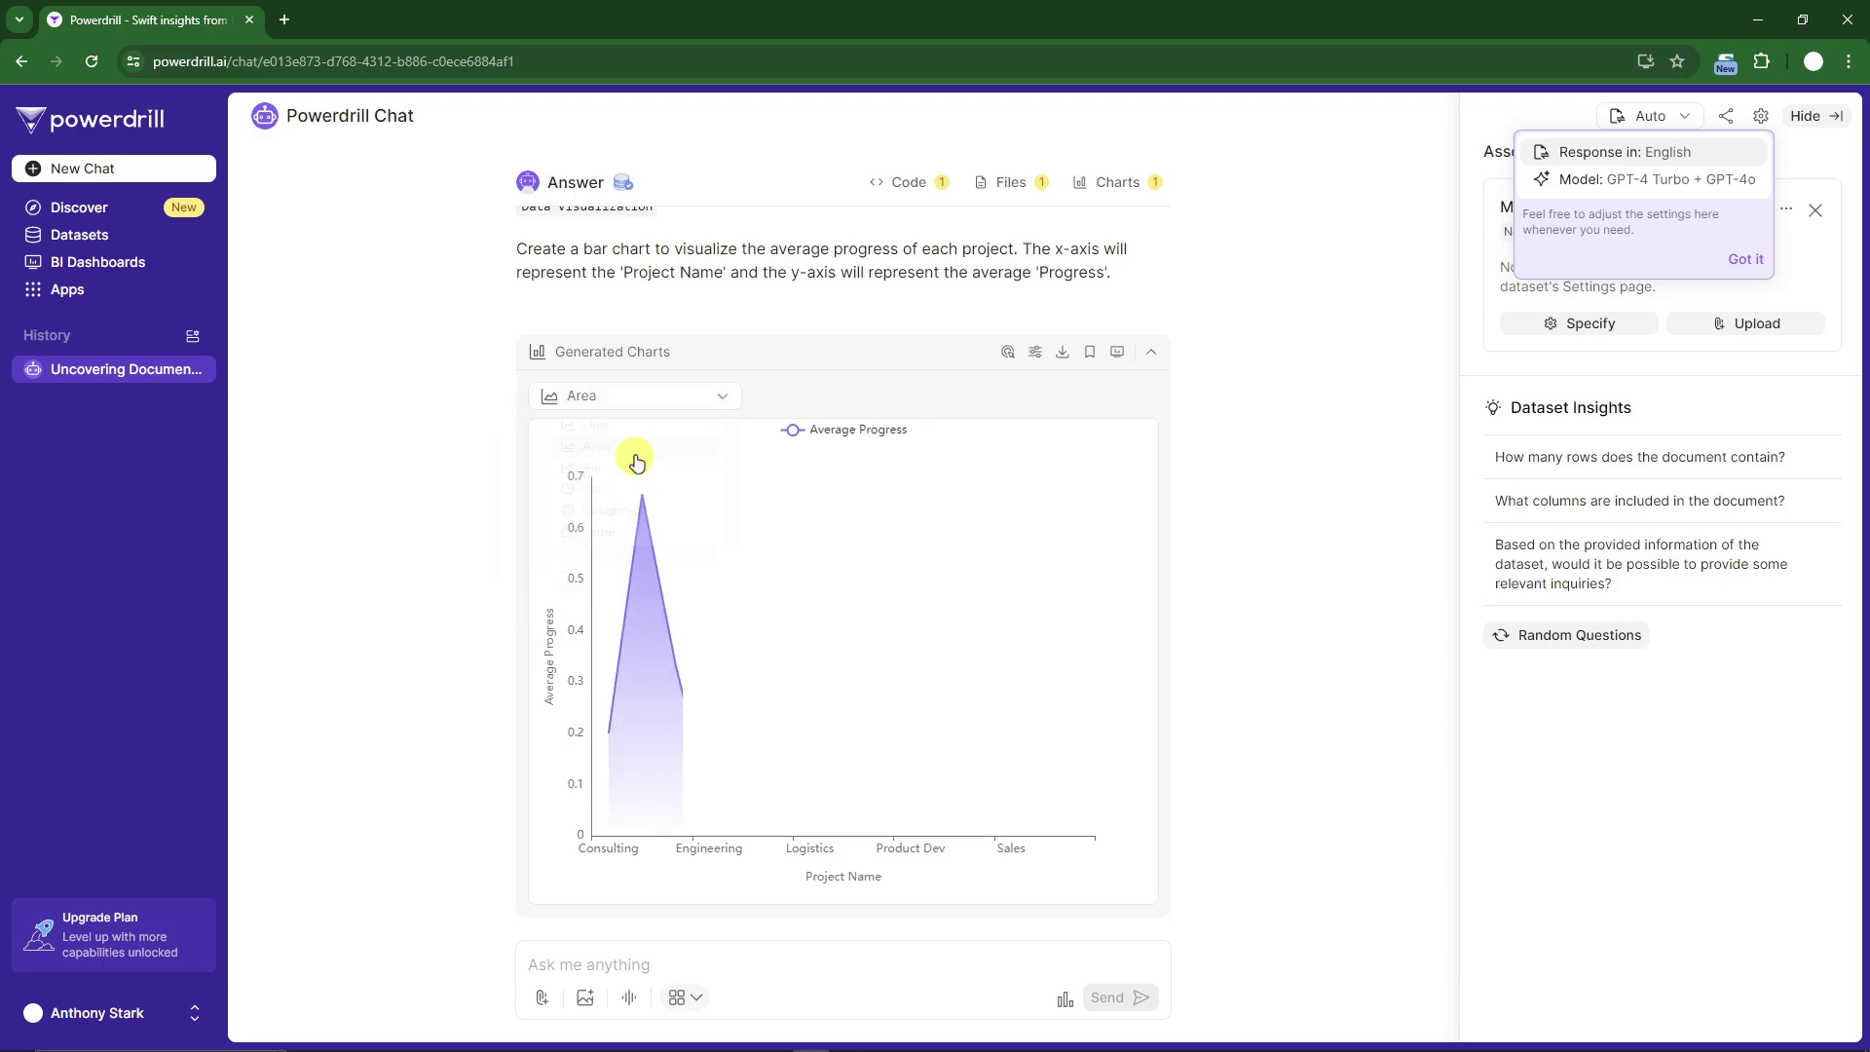
click(717, 397)
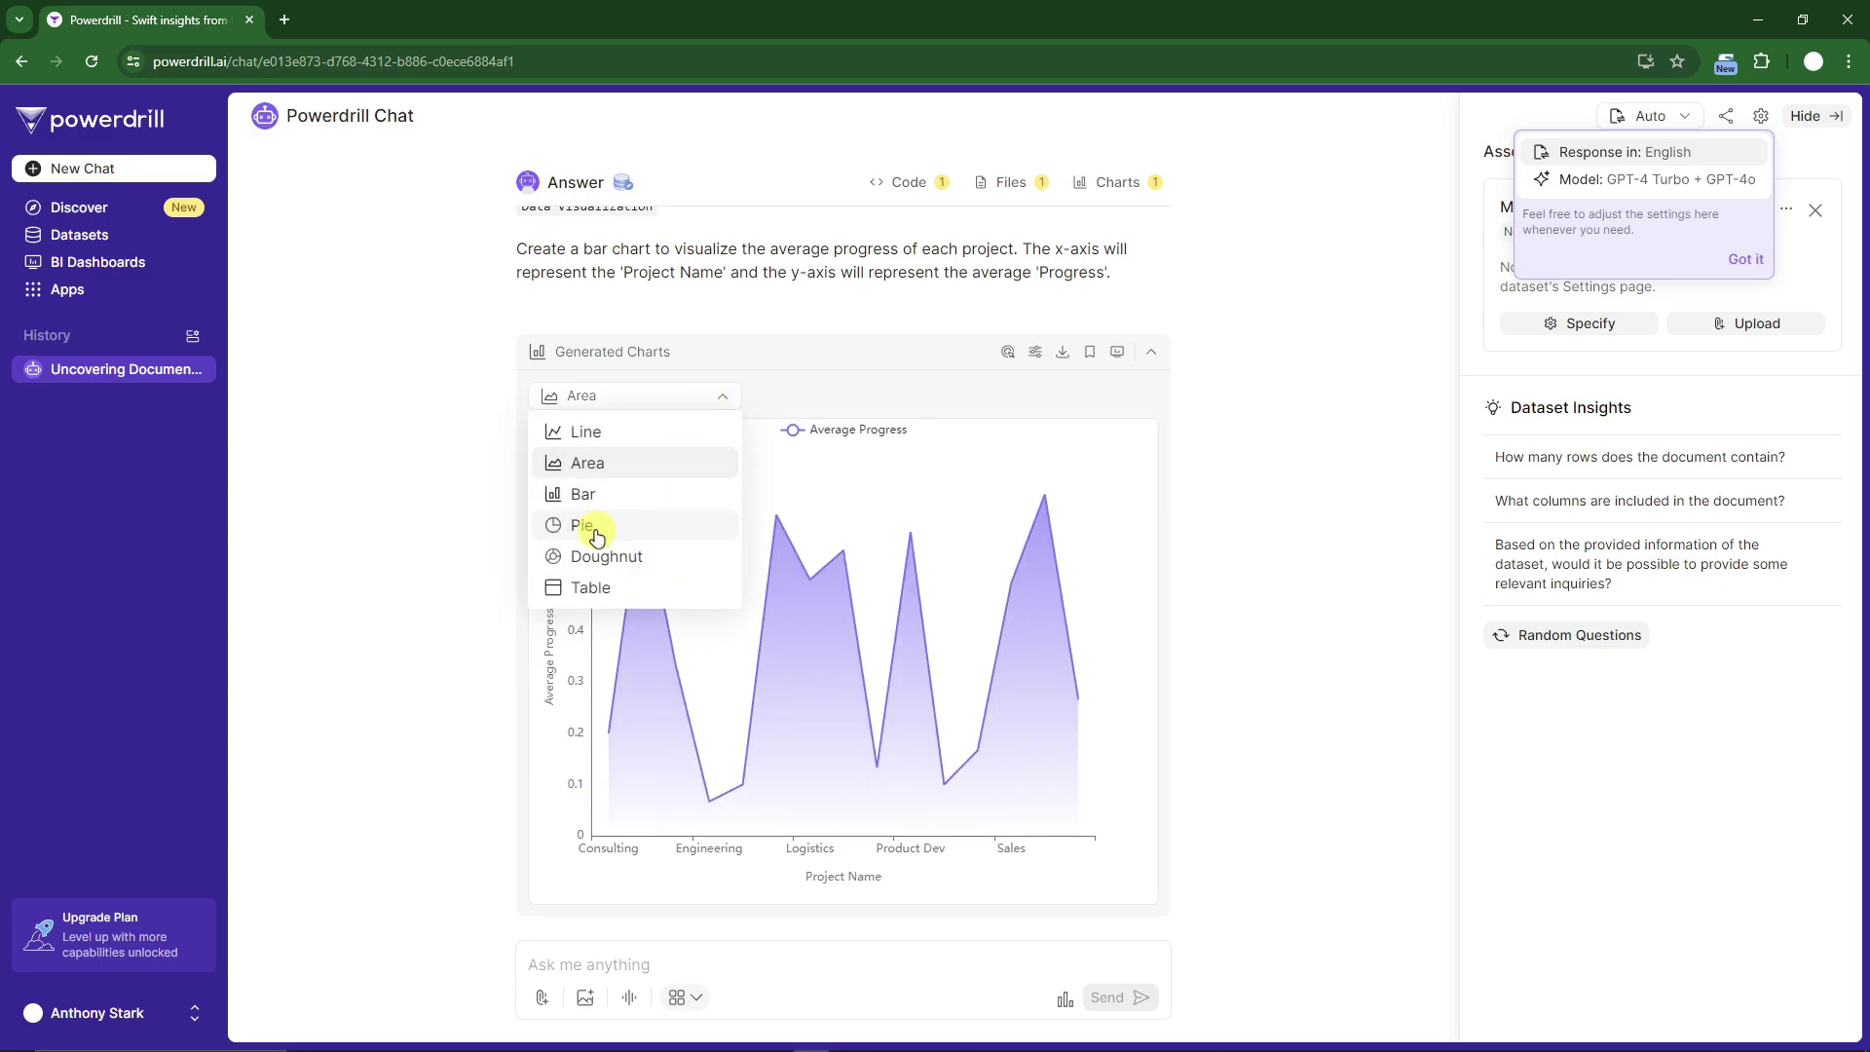
click(592, 493)
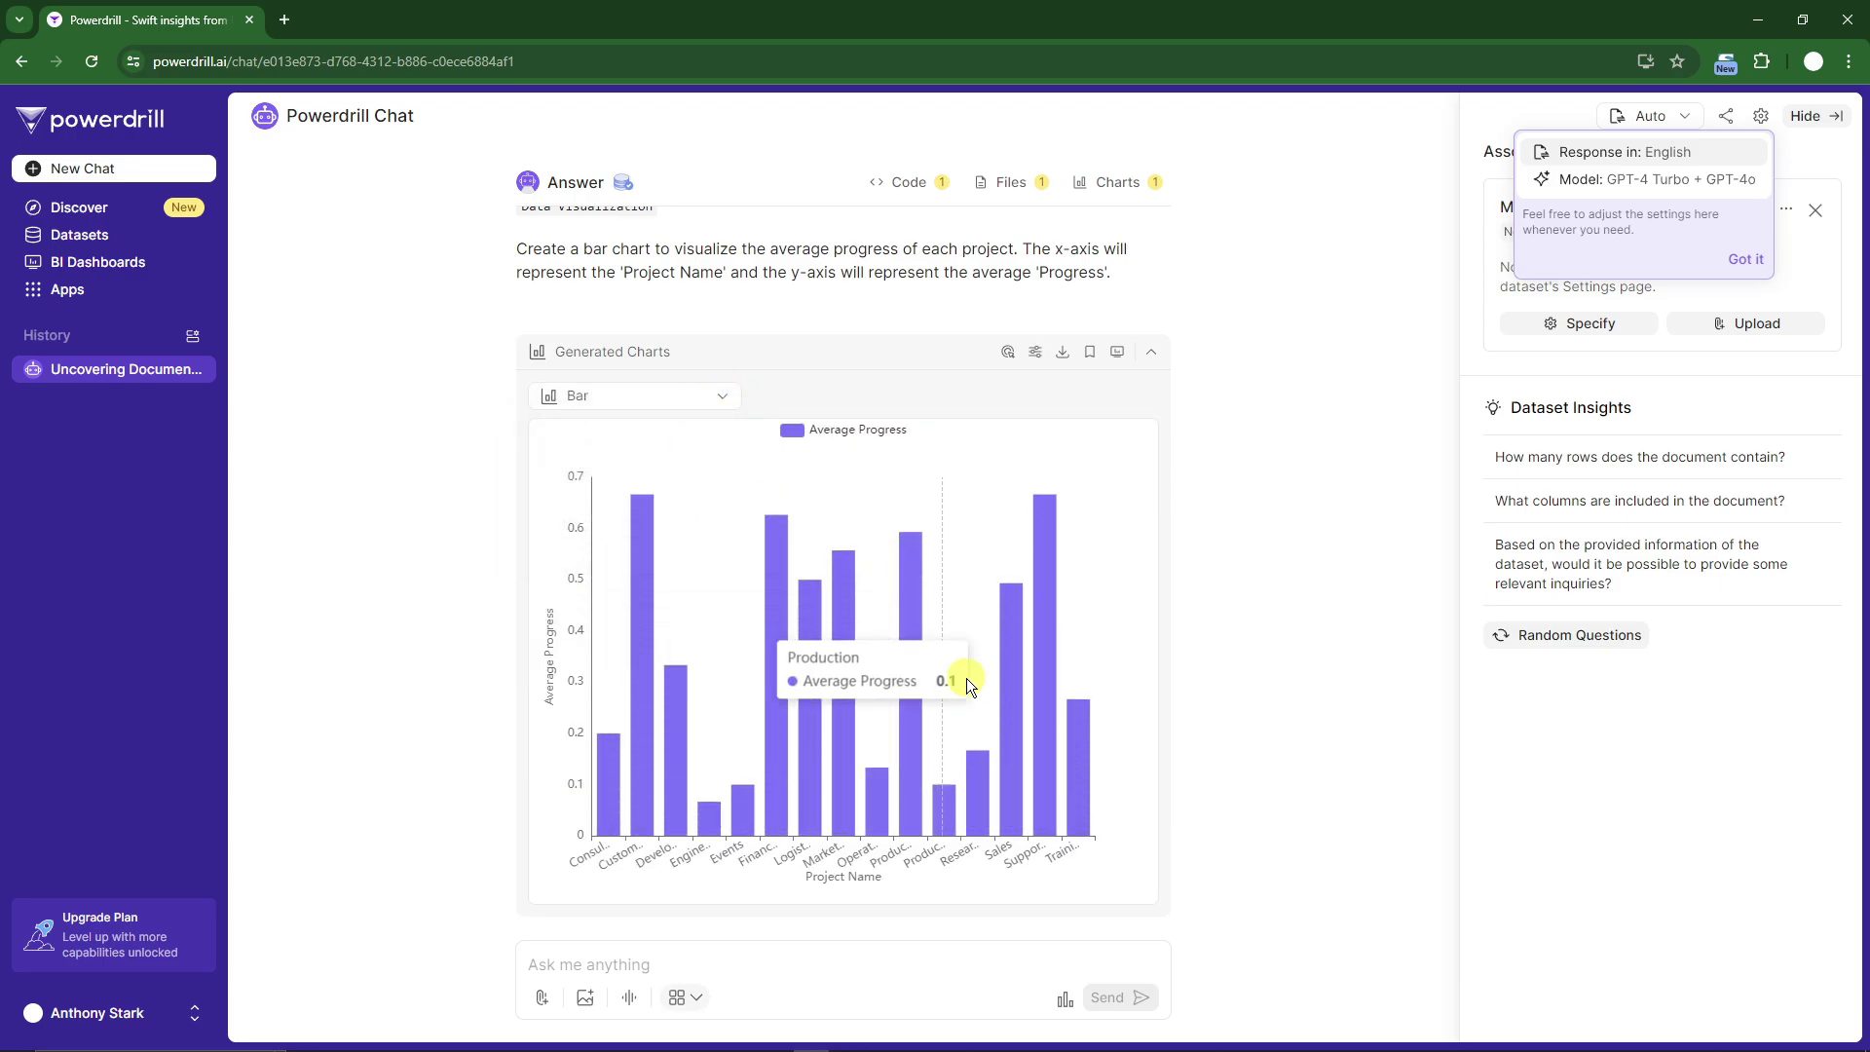
- Toggle the chart to a static image and back, then scroll to the Conclusion and Recommendation
scroll(855, 689, down, 7)
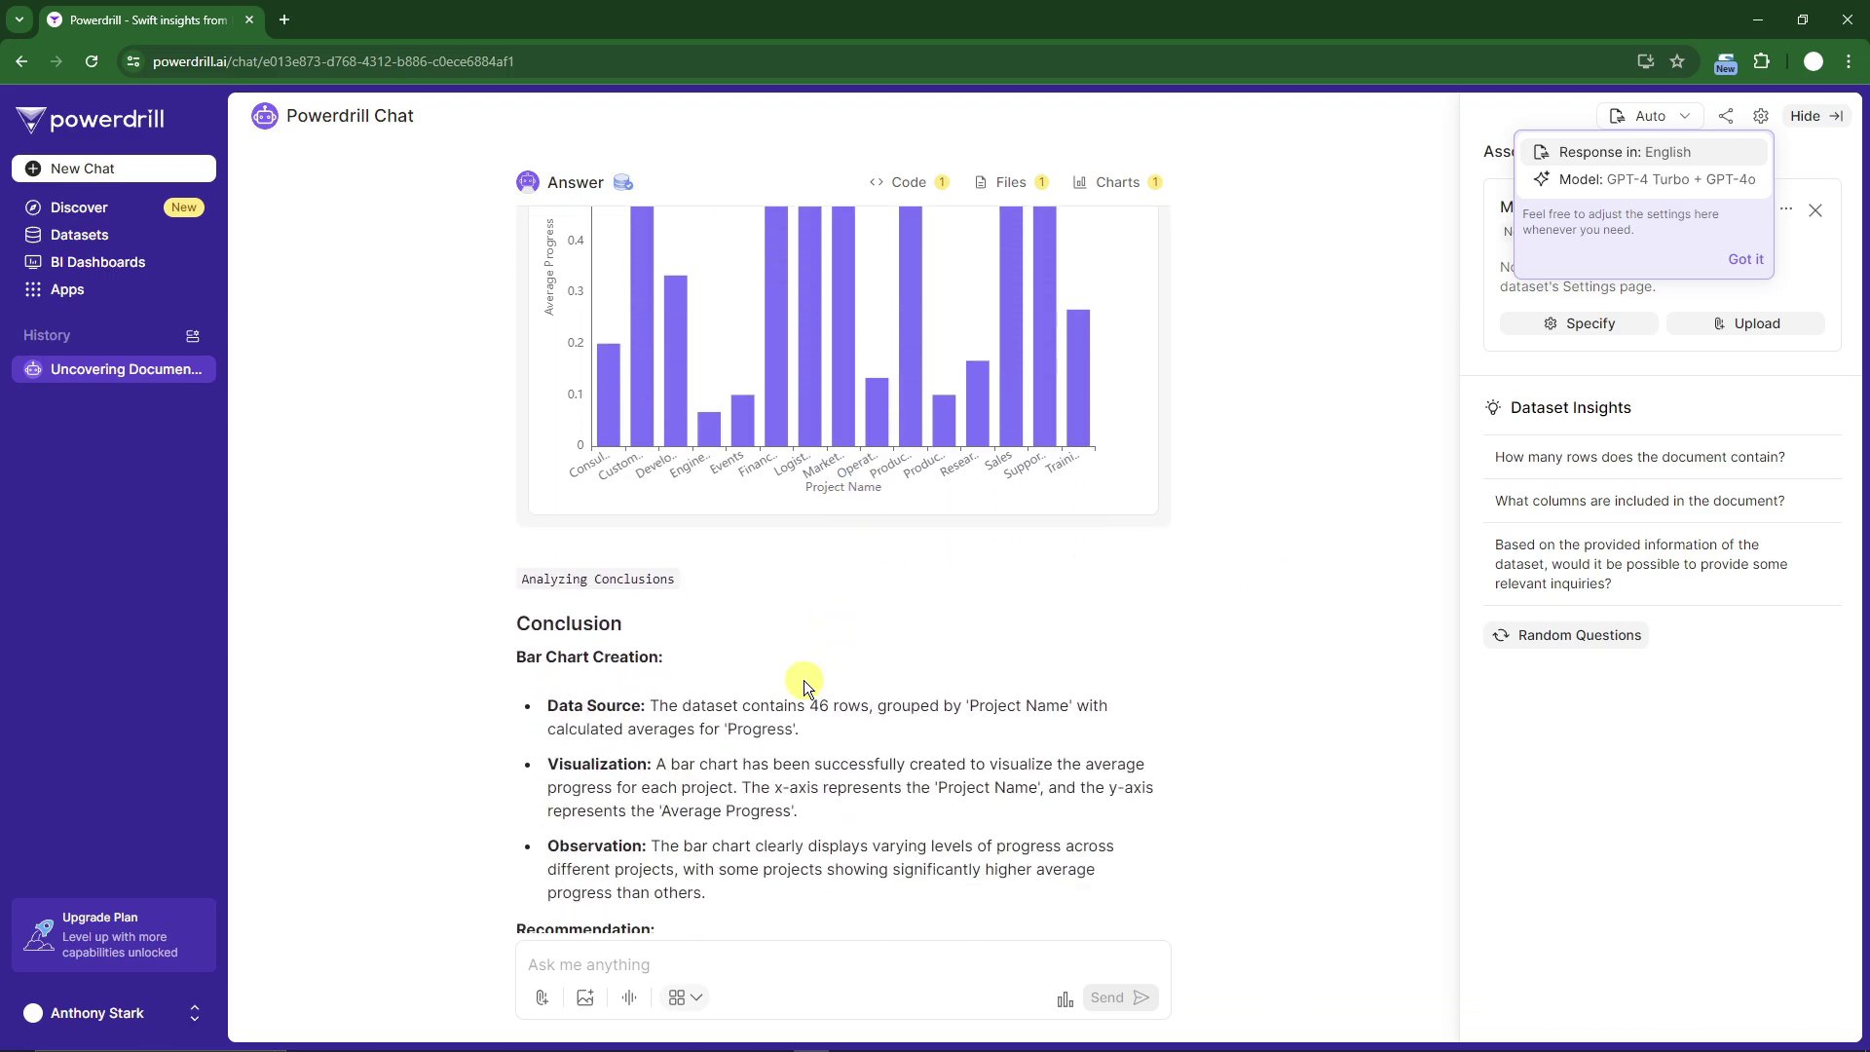
scroll(788, 686, up, 8)
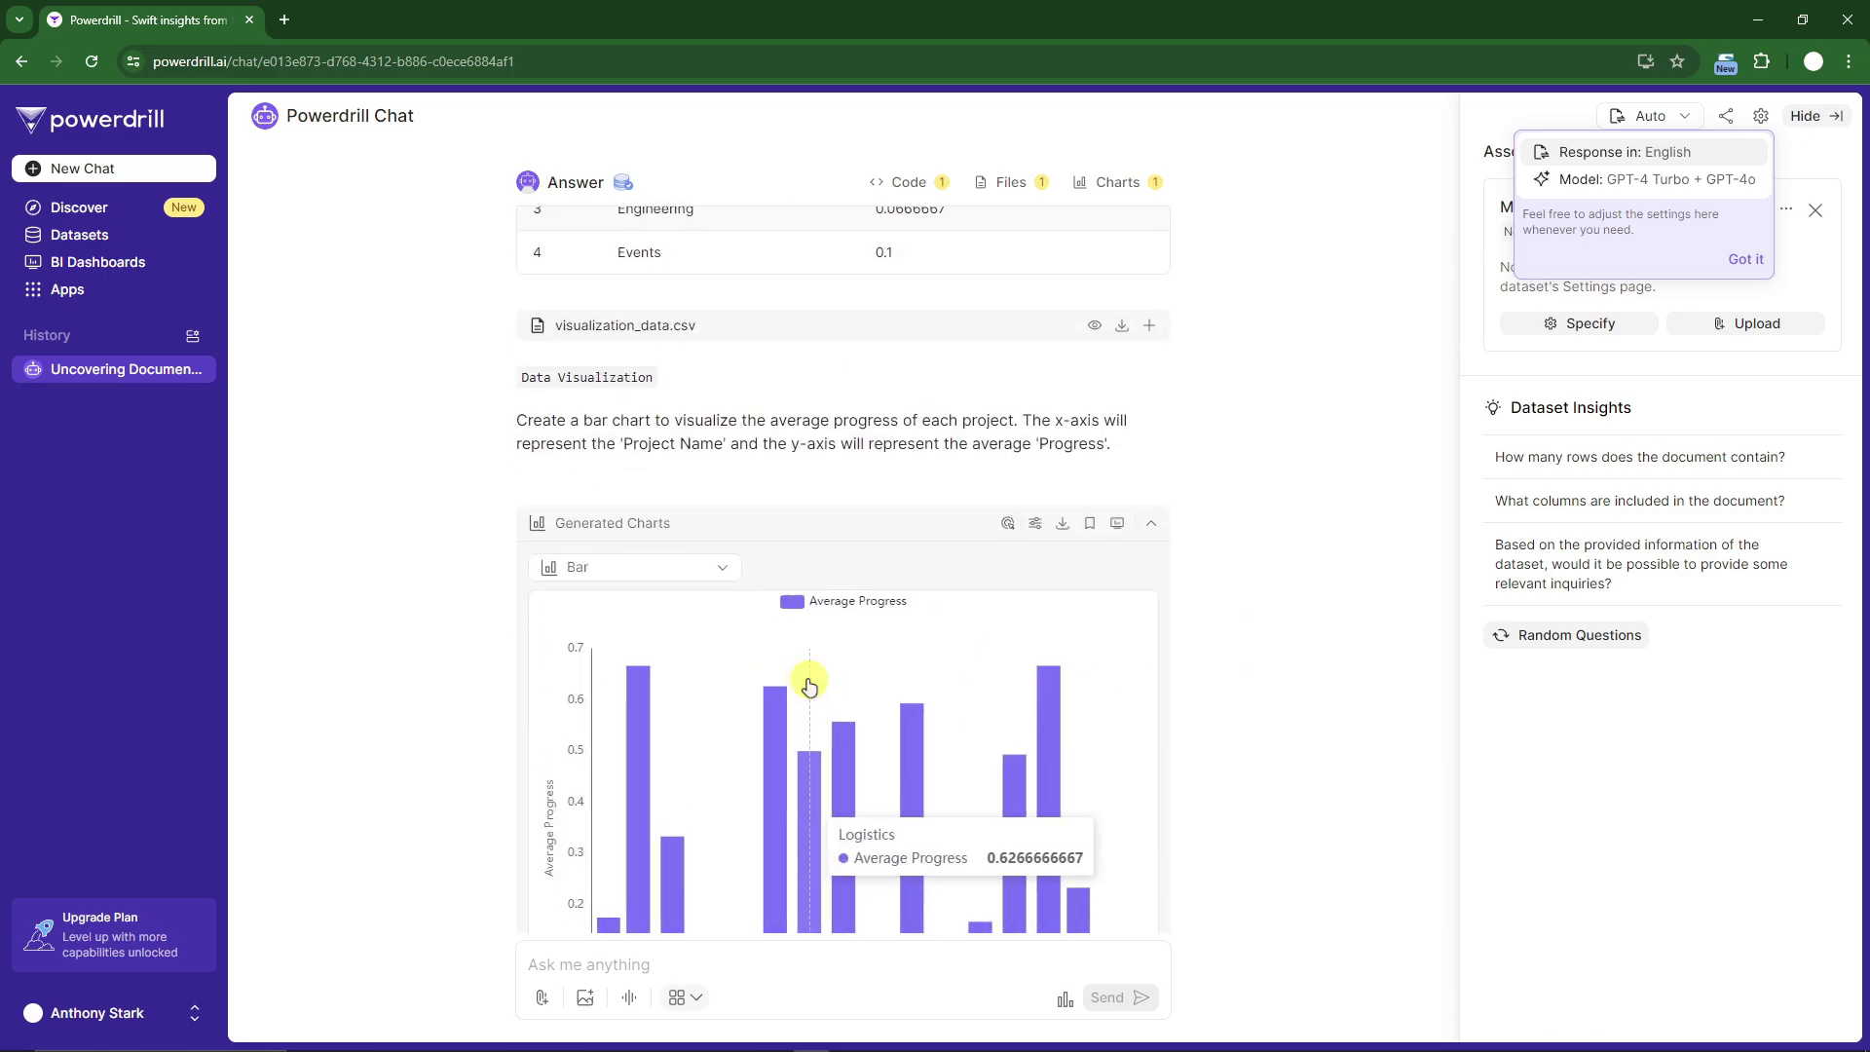
scroll(808, 685, down, 2)
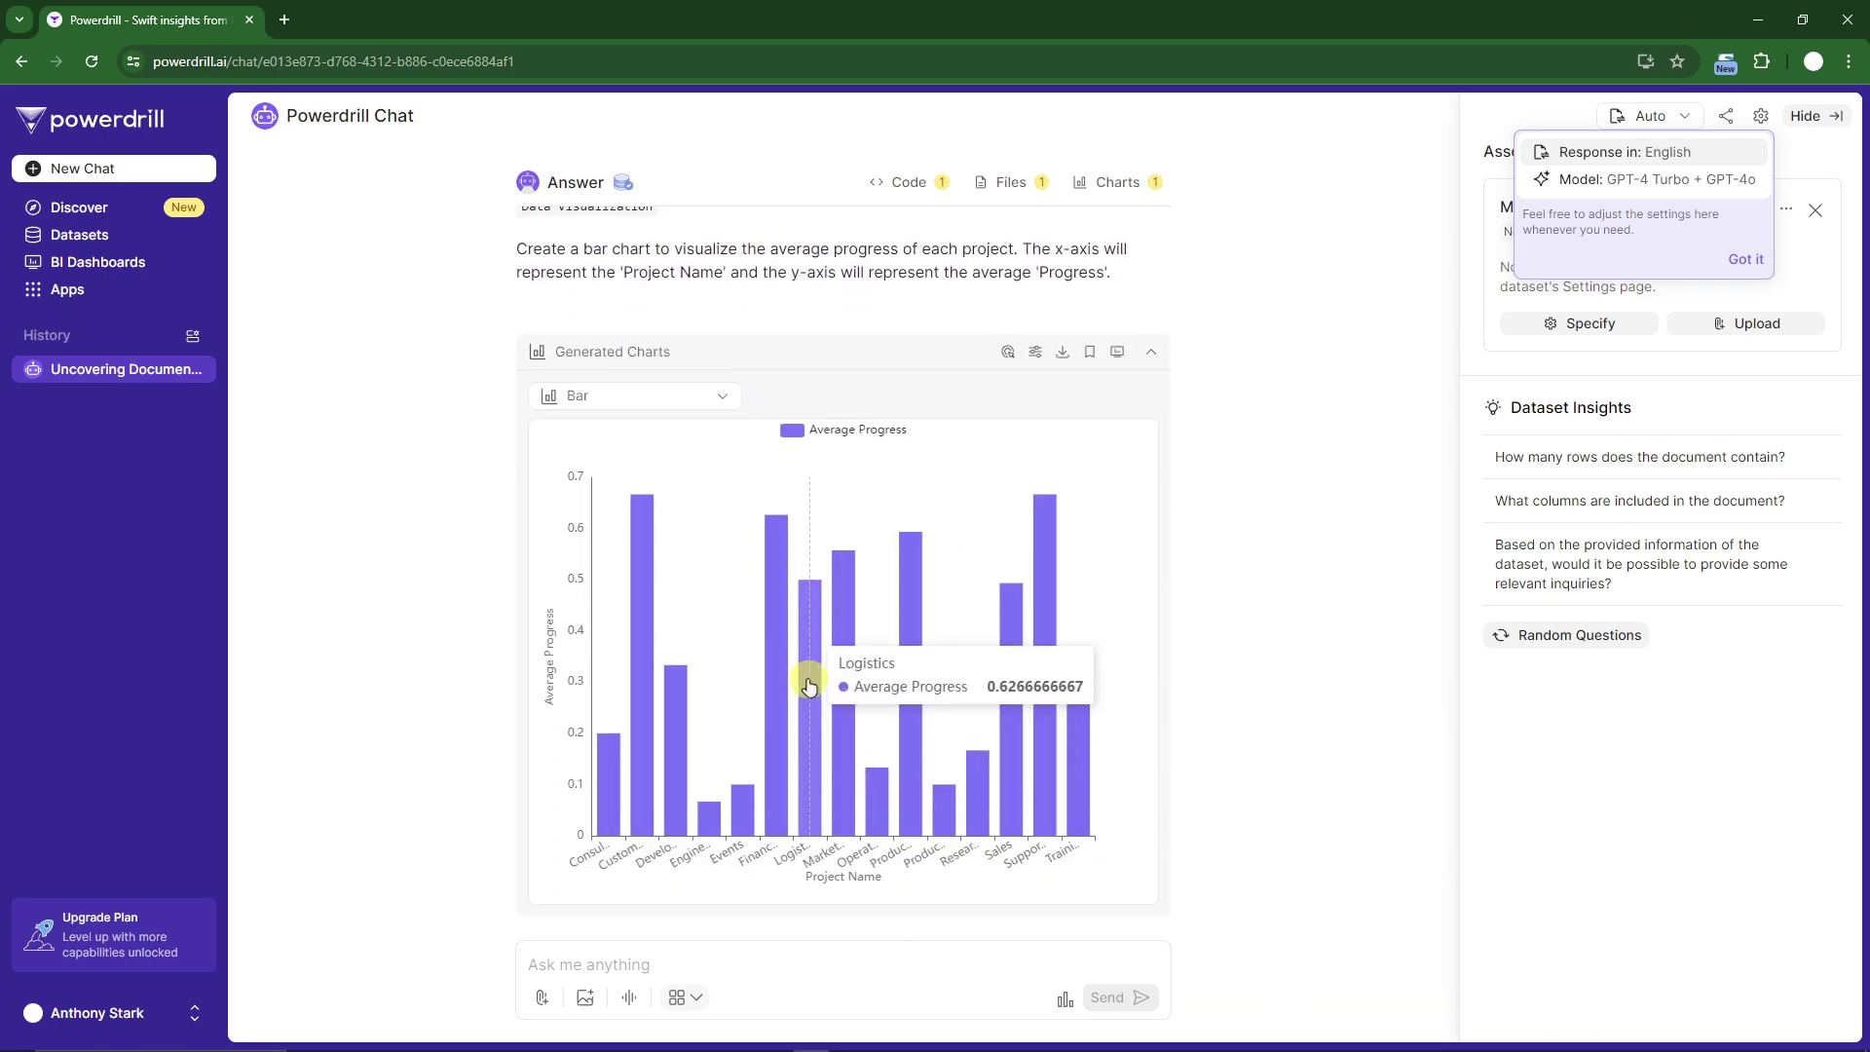
click(1008, 356)
click(1007, 352)
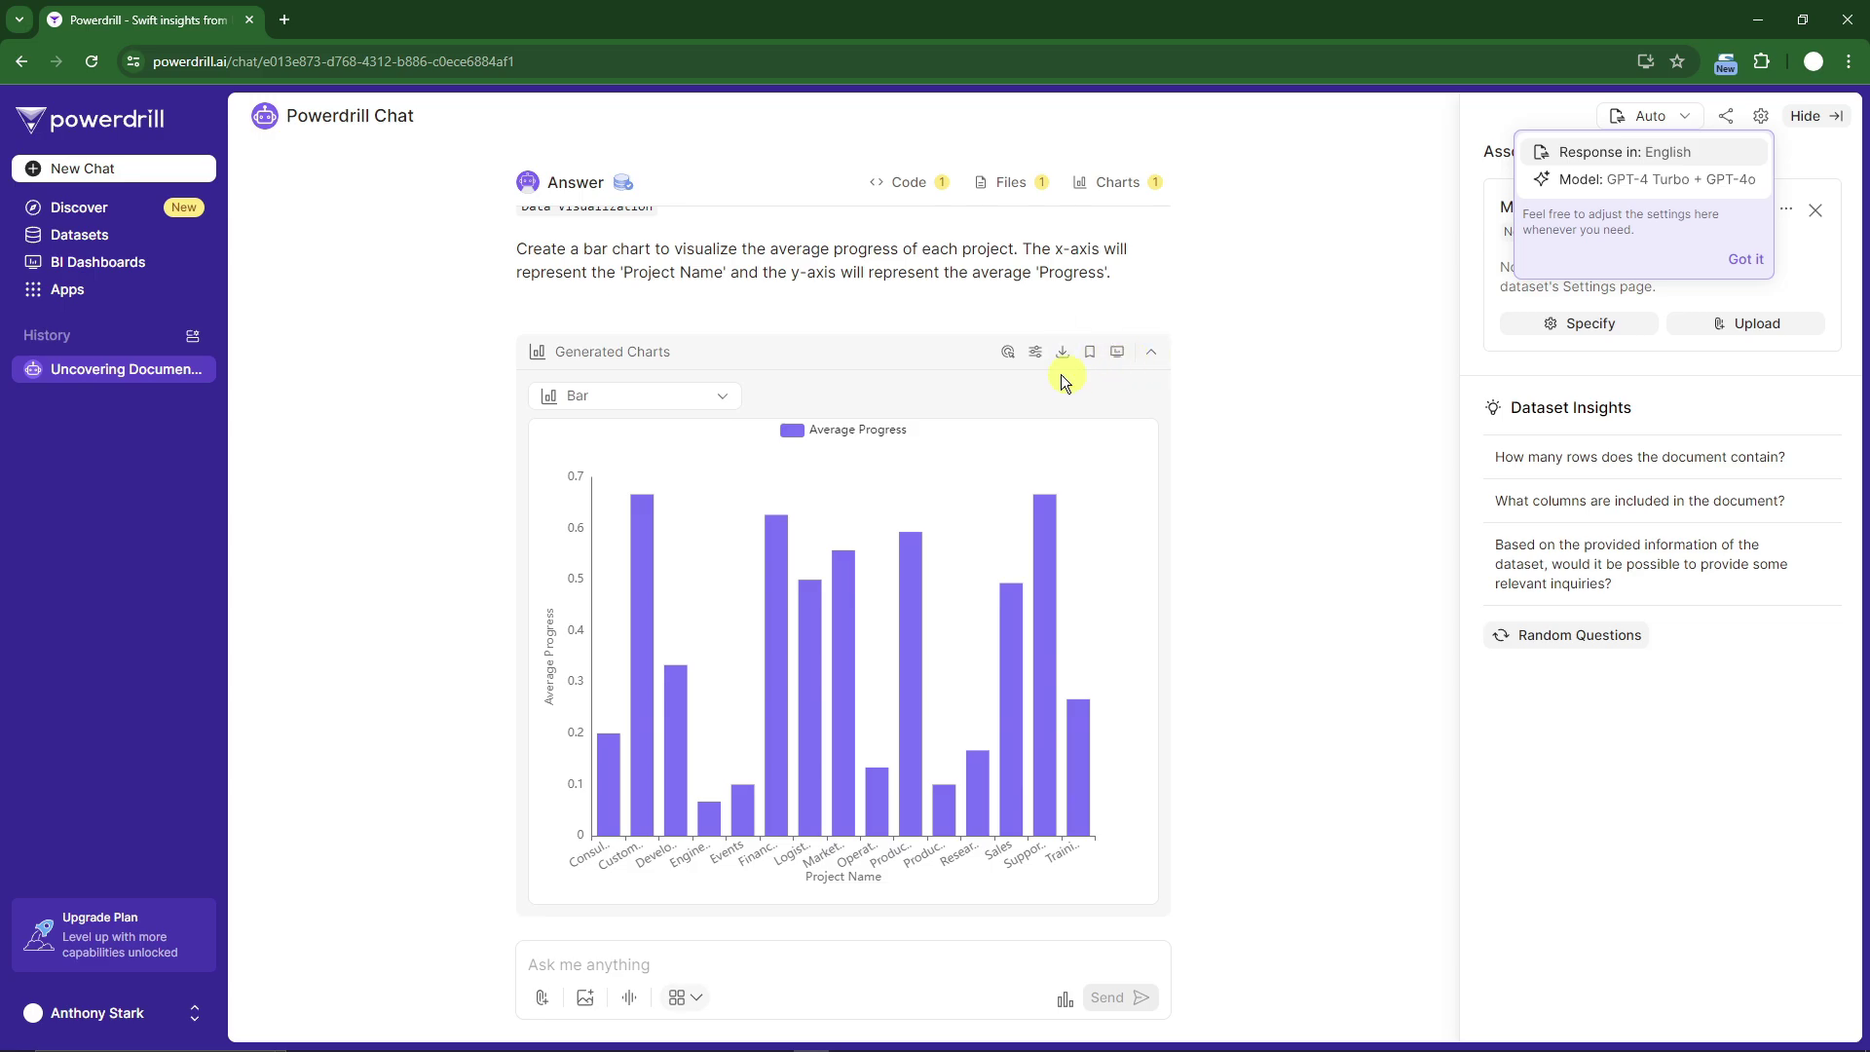
mouse_move(797, 533)
scroll(1276, 571, down, 7)
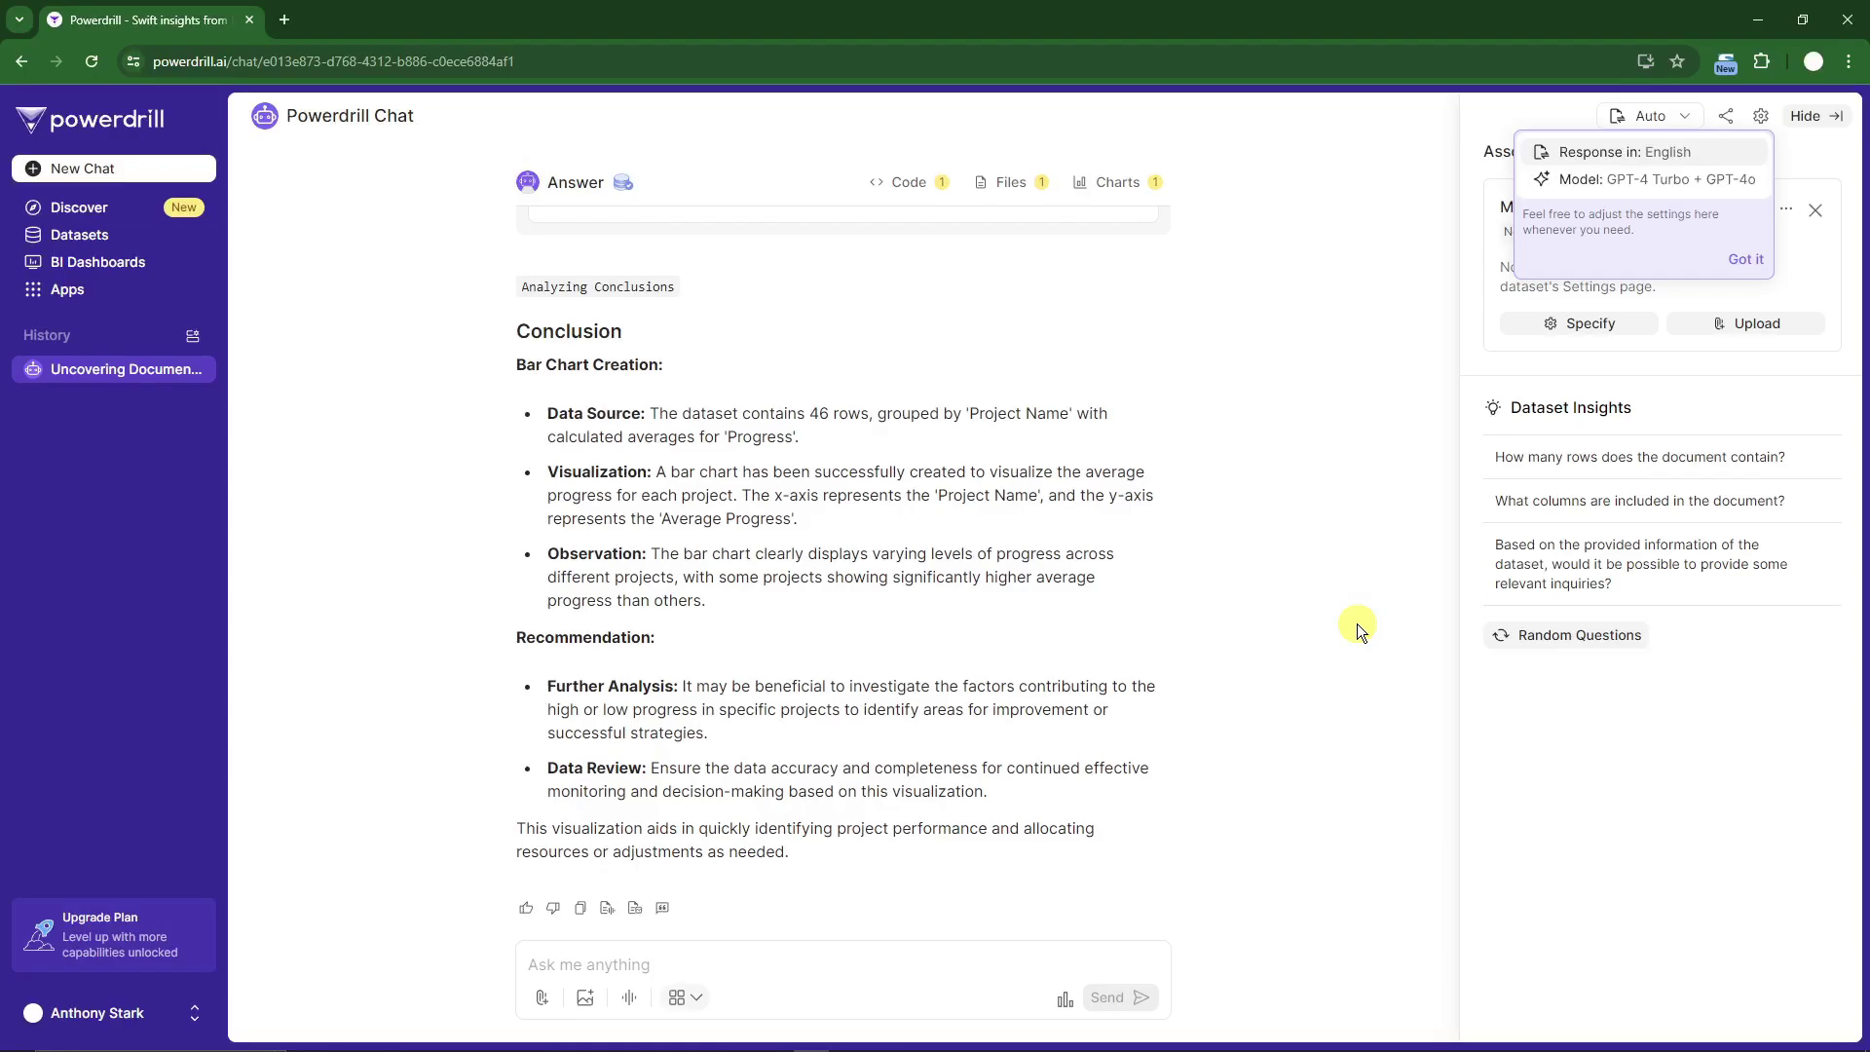
- Skim the answer's conclusion, then read the Taub Center article after closing its newsletter popup
drag(552, 332, 740, 788)
click(454, 580)
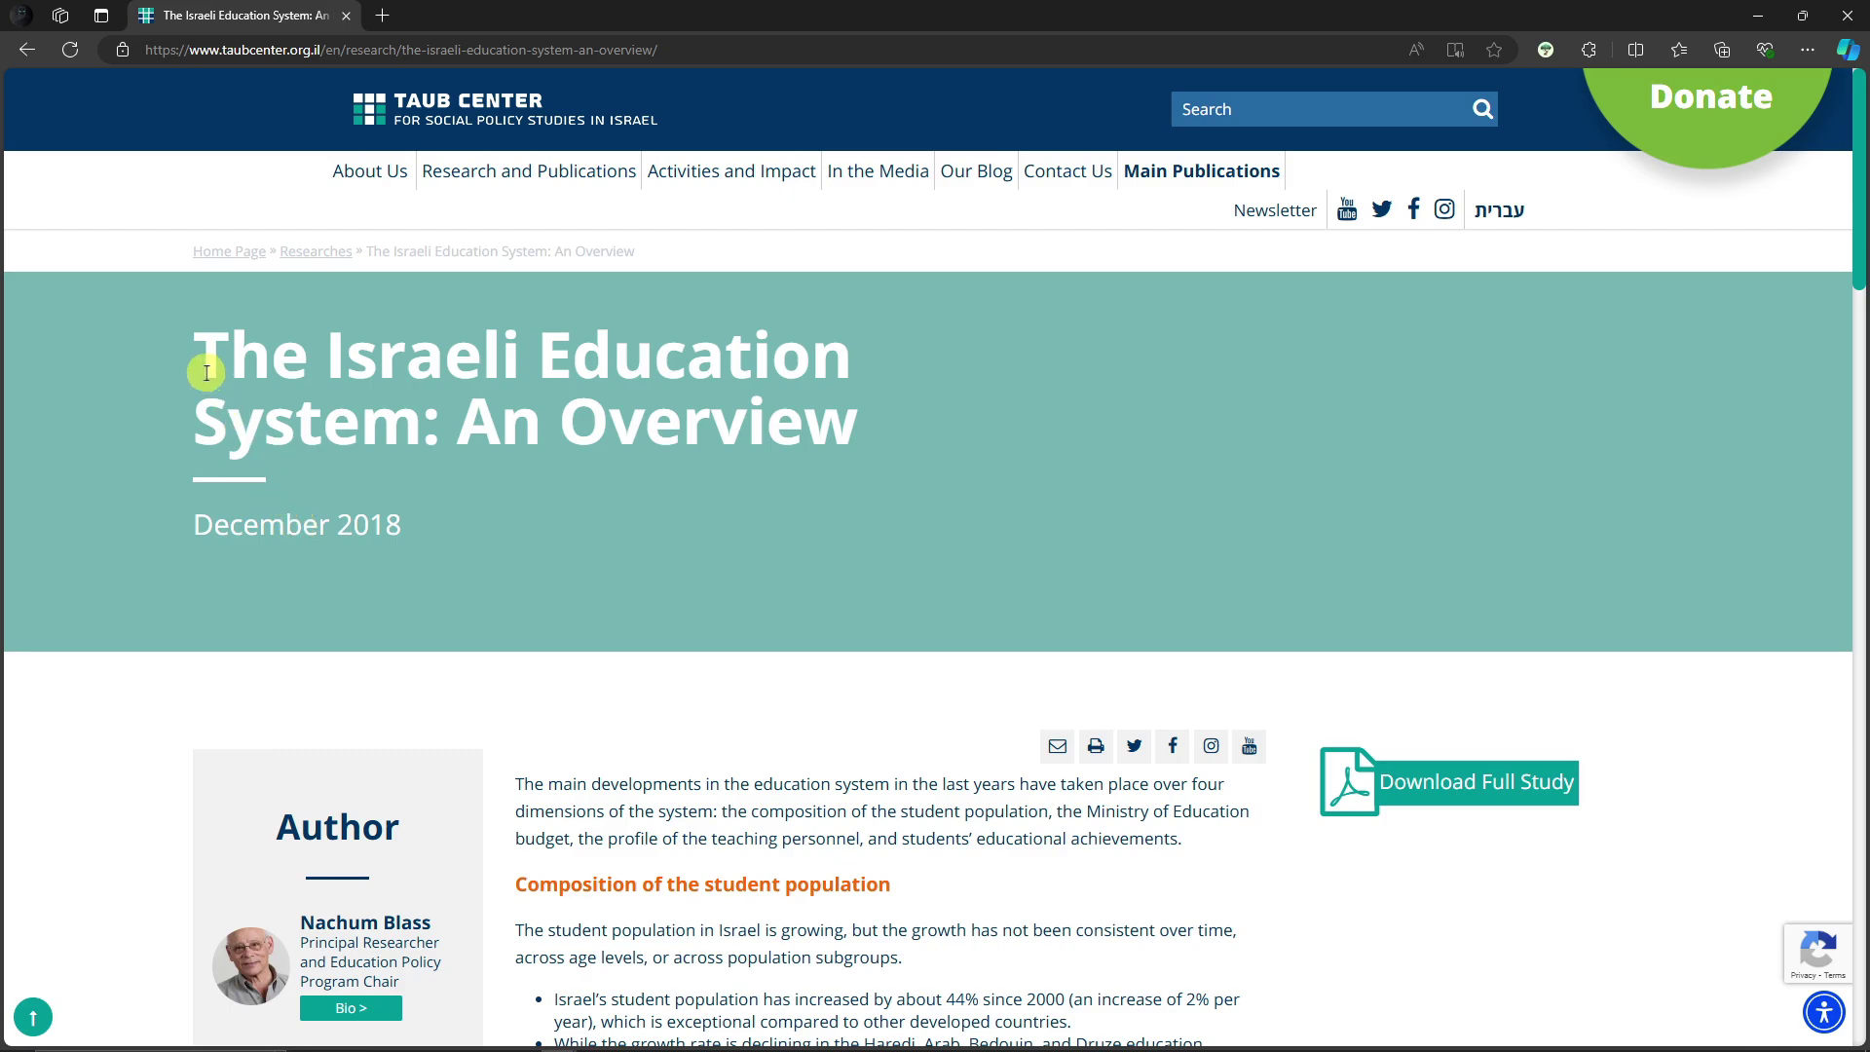
scroll(215, 367, down, 5)
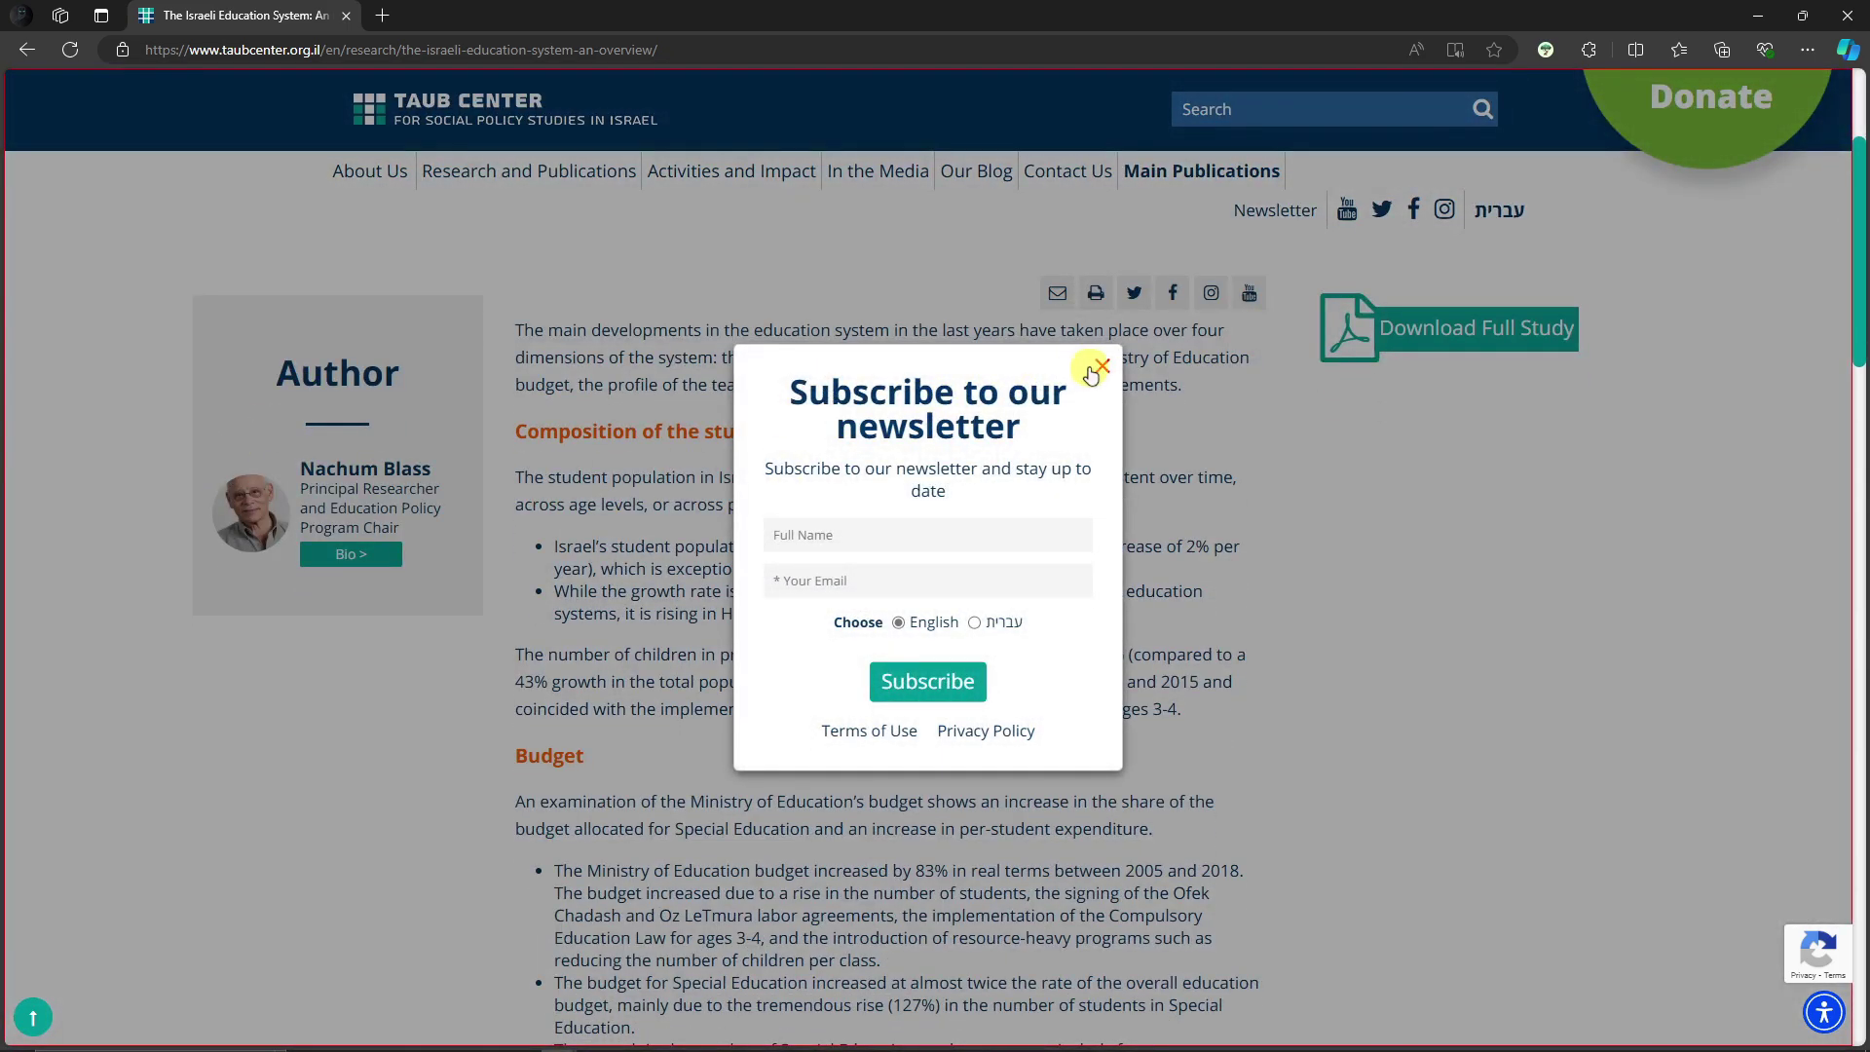
click(1094, 365)
scroll(805, 518, down, 12)
- Scroll back to the article's top and select its full web address
scroll(638, 575, up, 10)
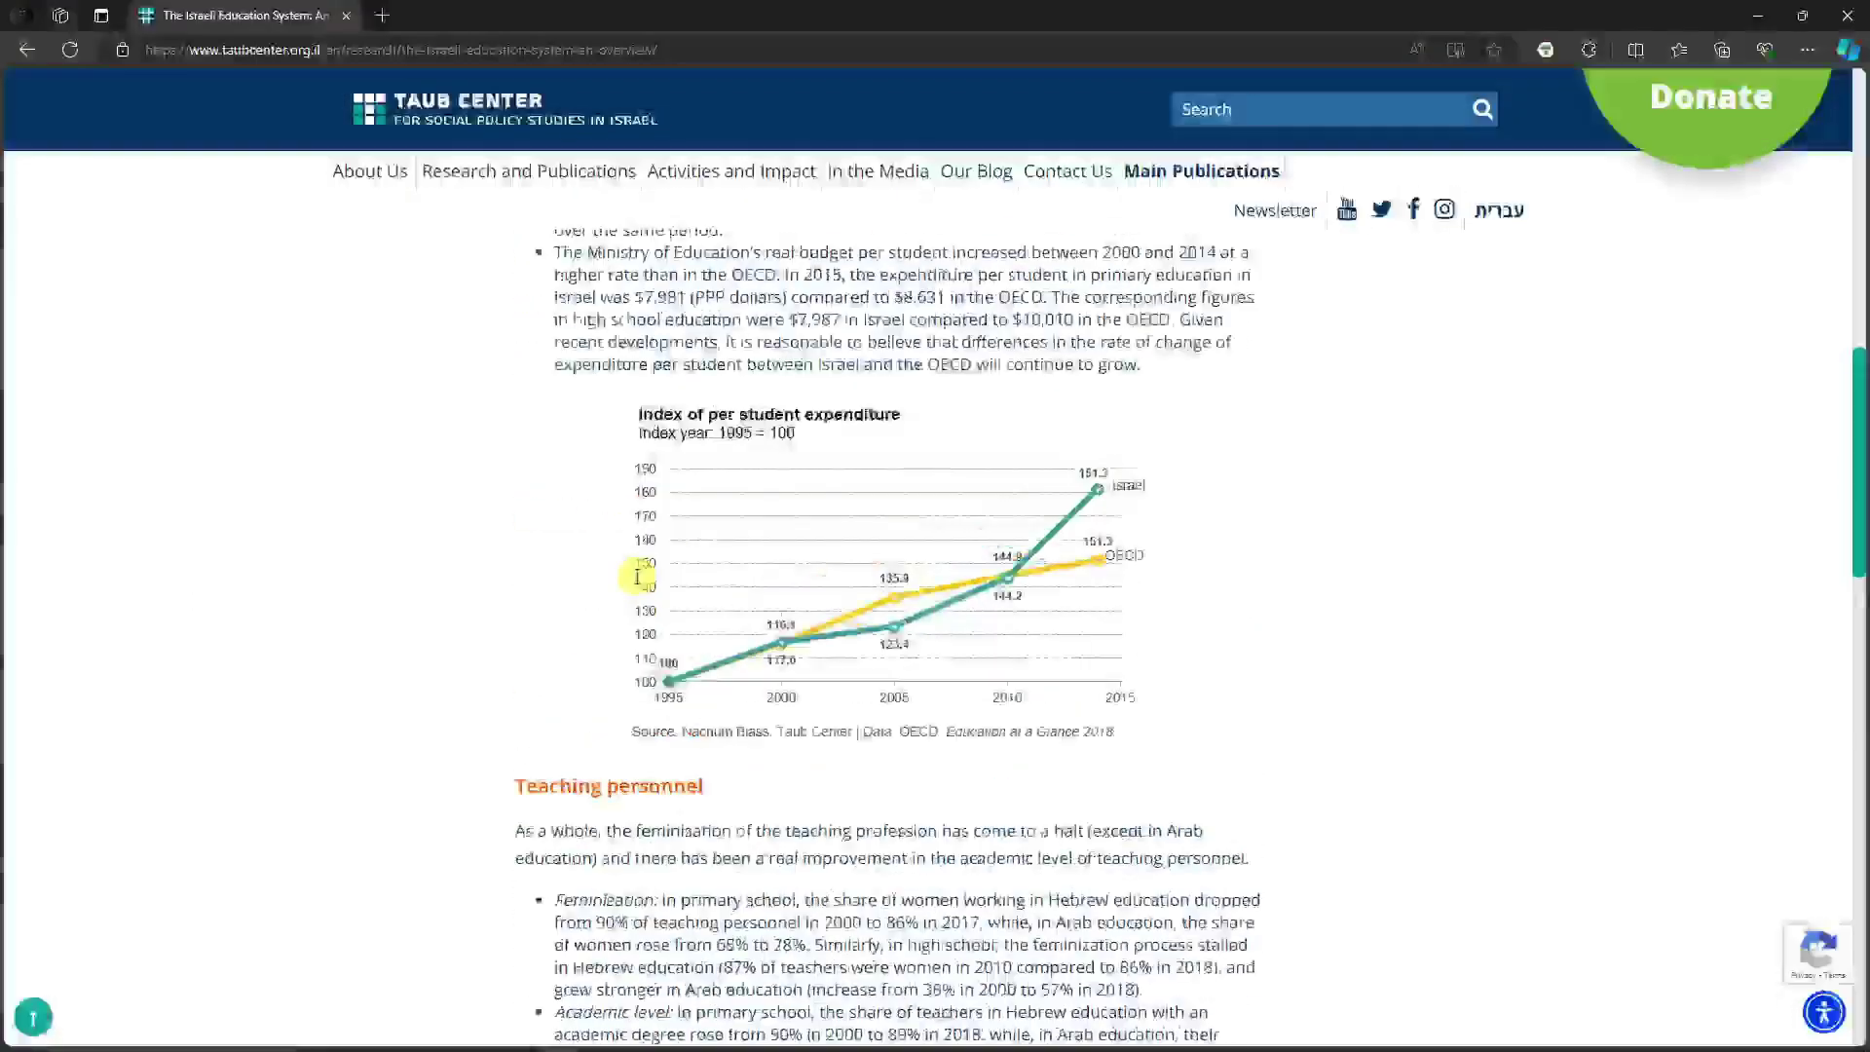
scroll(637, 574, up, 8)
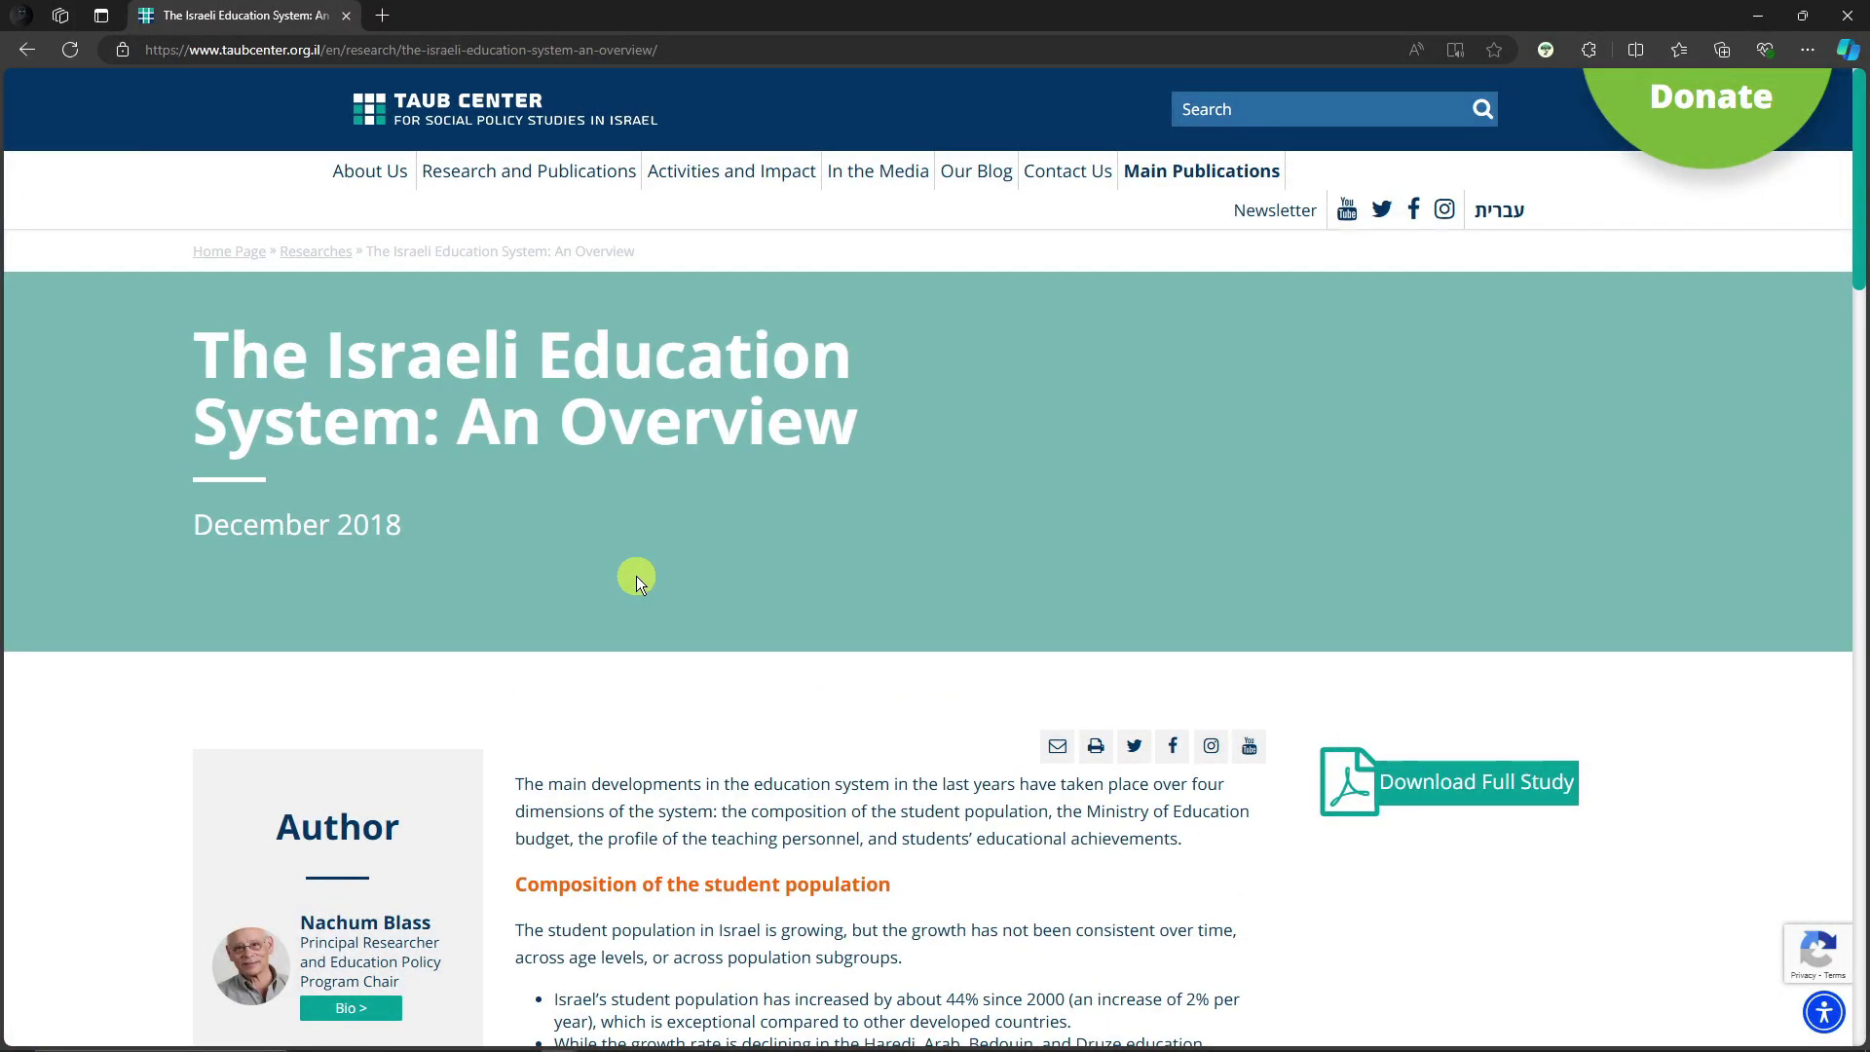
click(451, 48)
drag(688, 47, 137, 48)
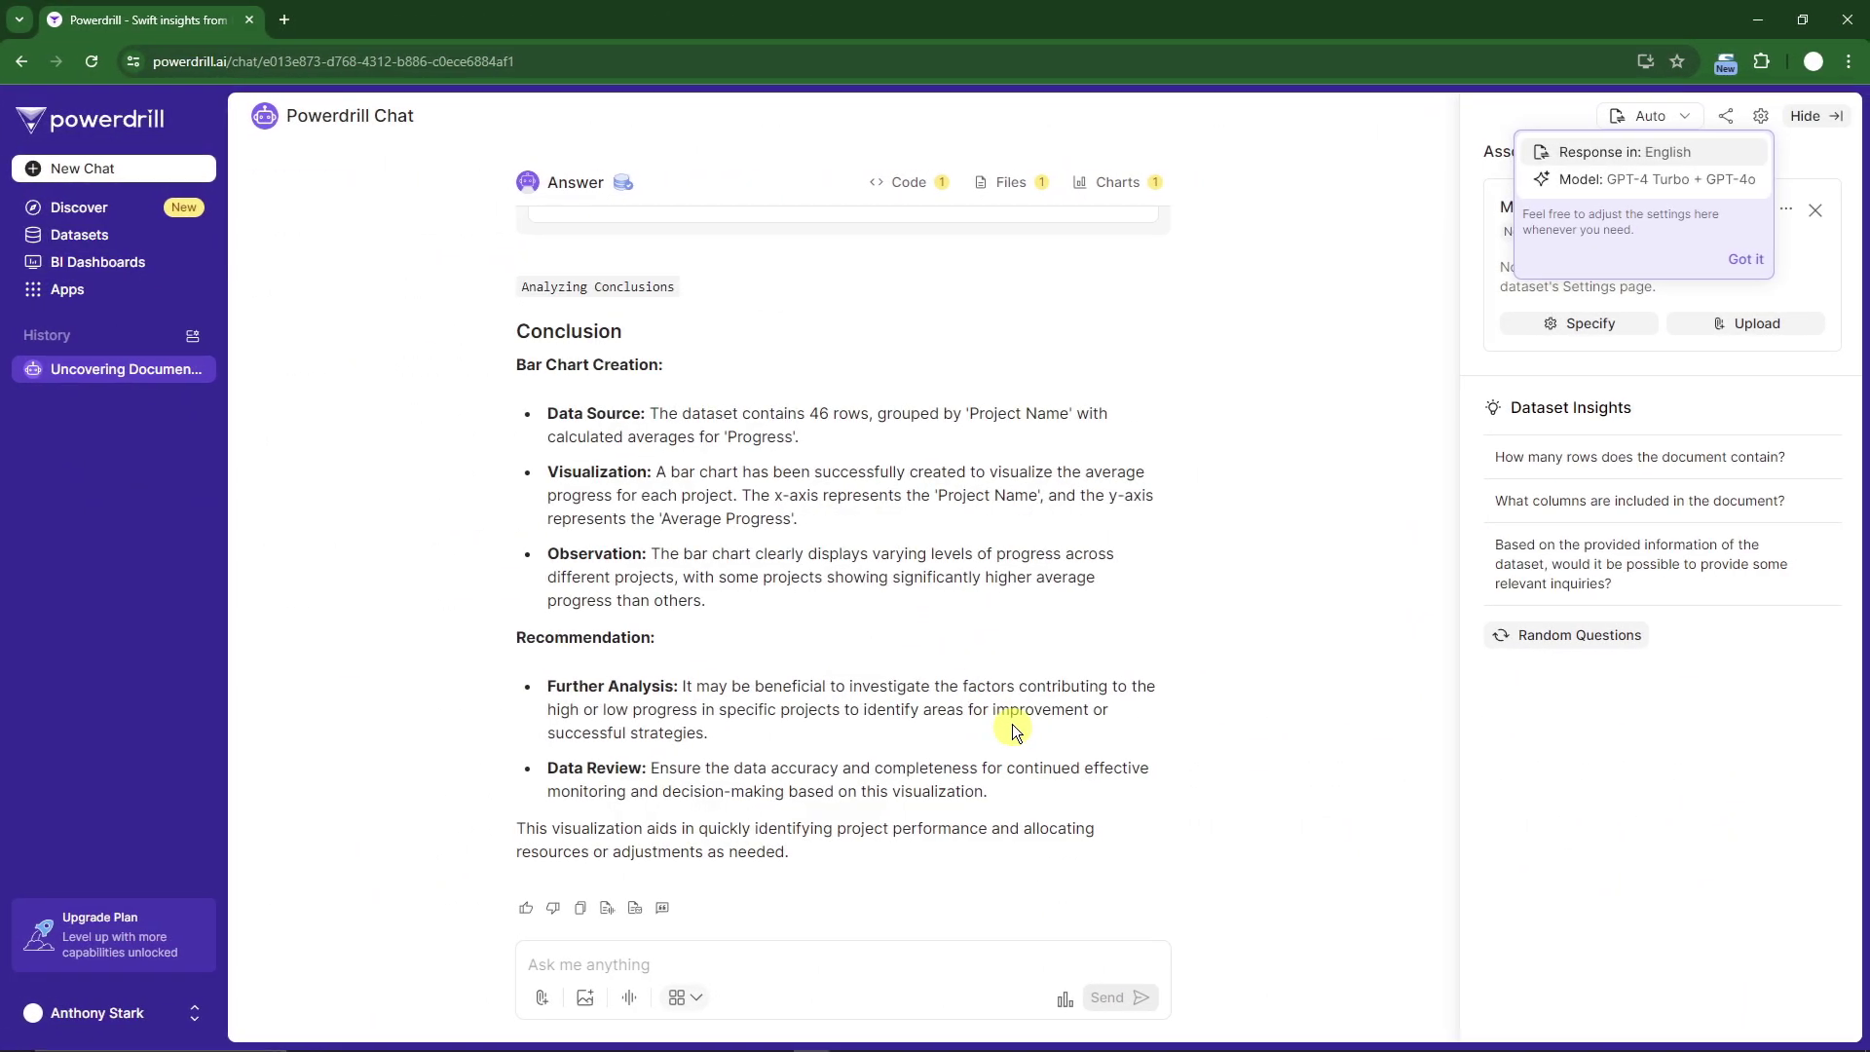
- Open the datasets list and start creating a dataset, then cancel out of it
click(110, 245)
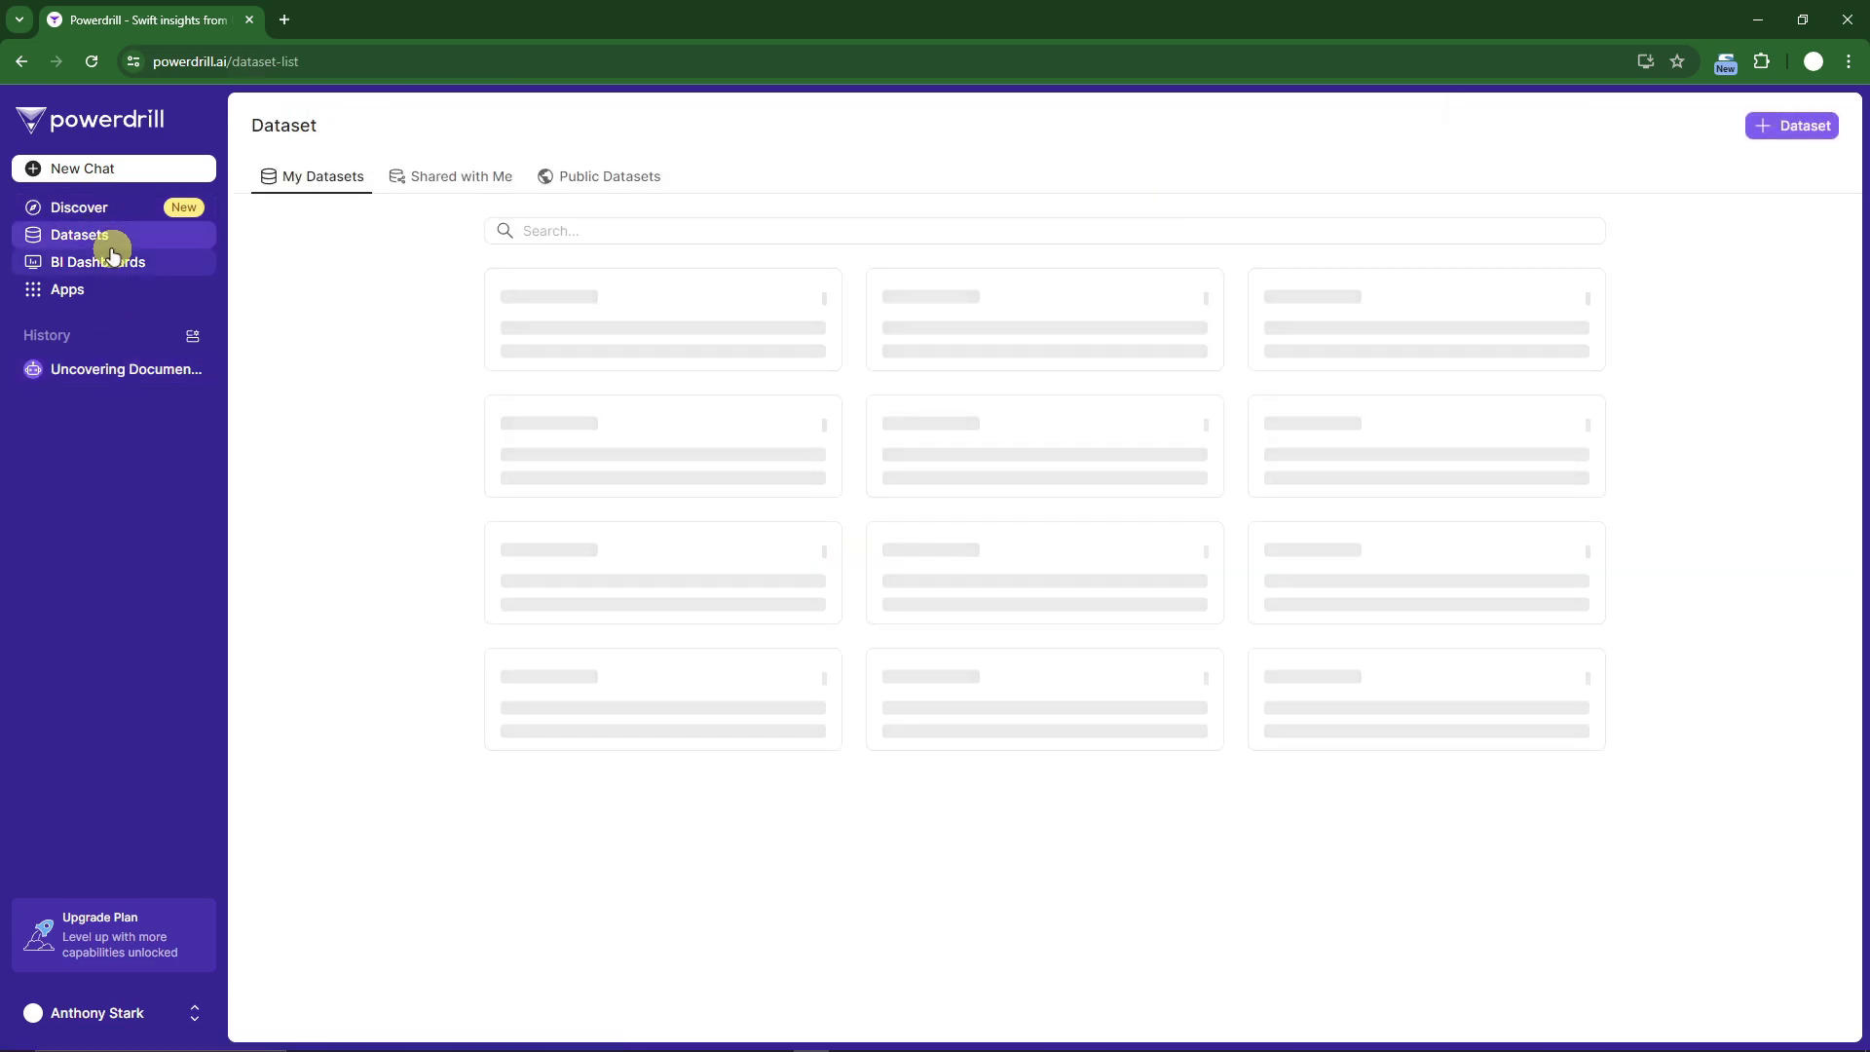
click(1763, 133)
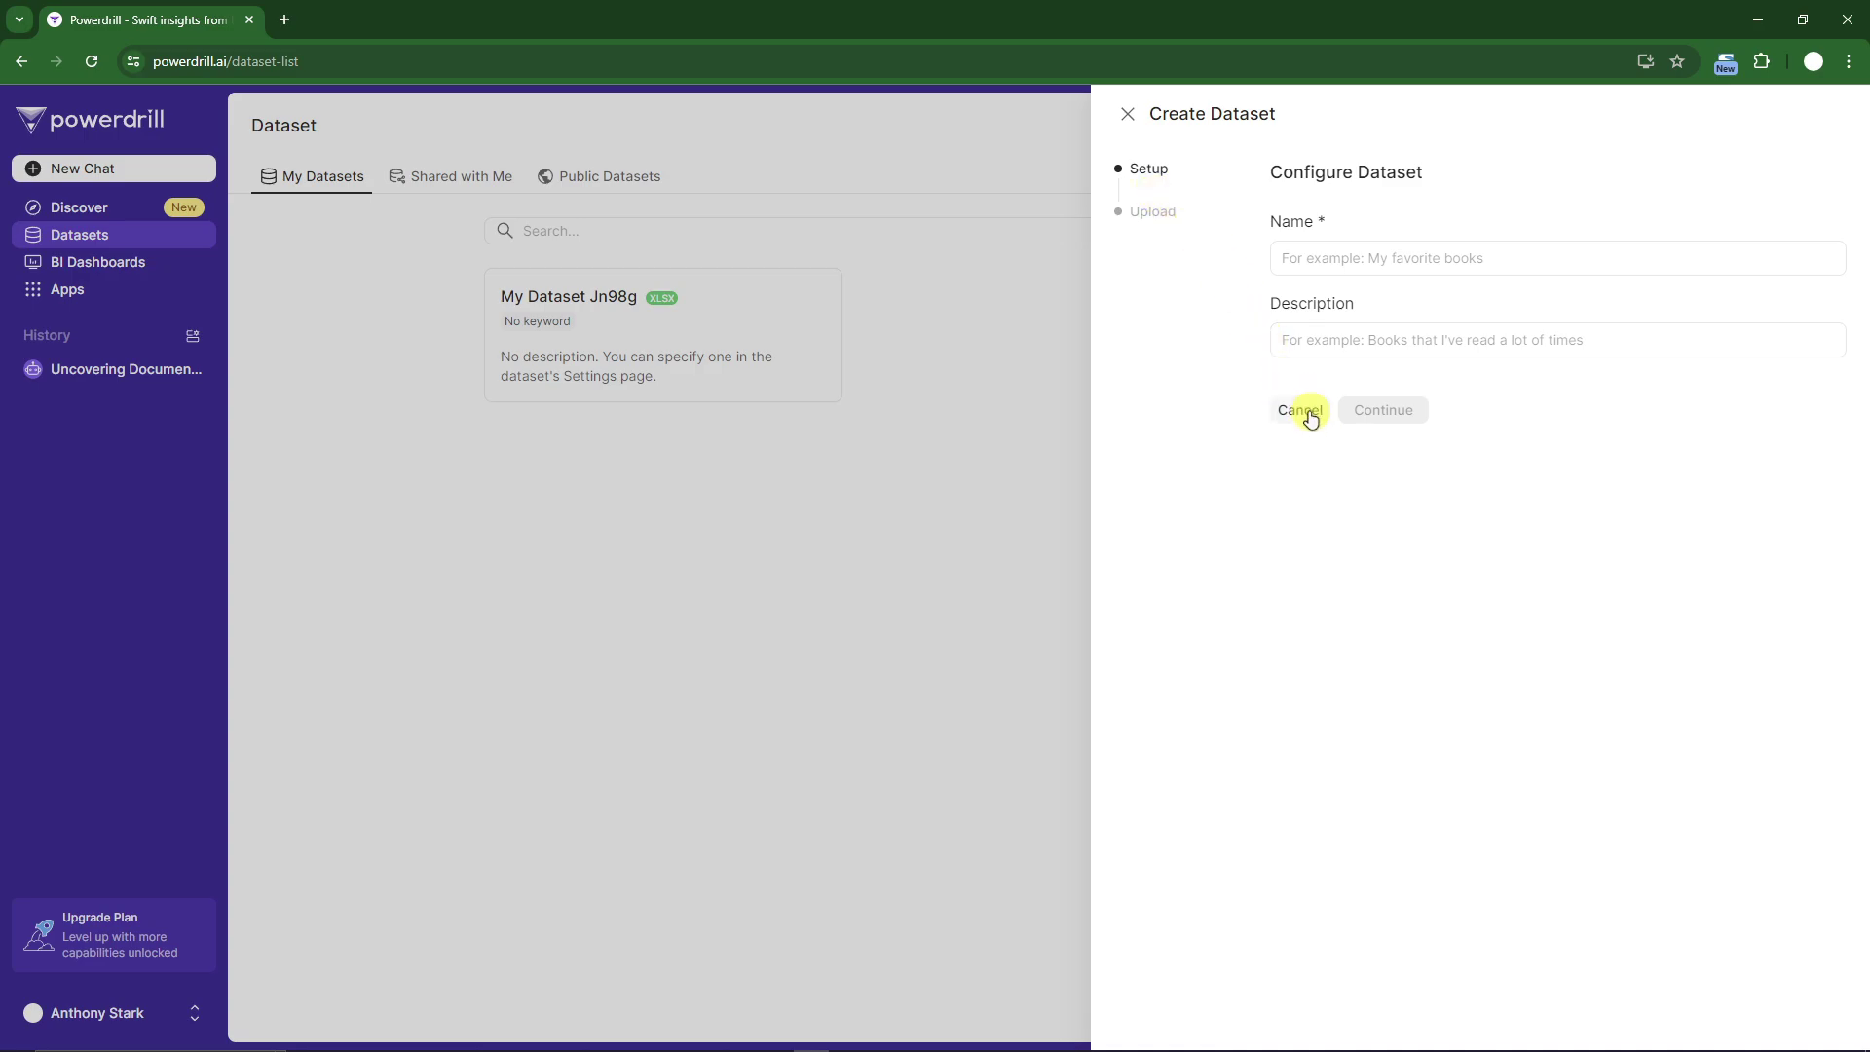
click(1300, 410)
click(1789, 131)
click(1129, 109)
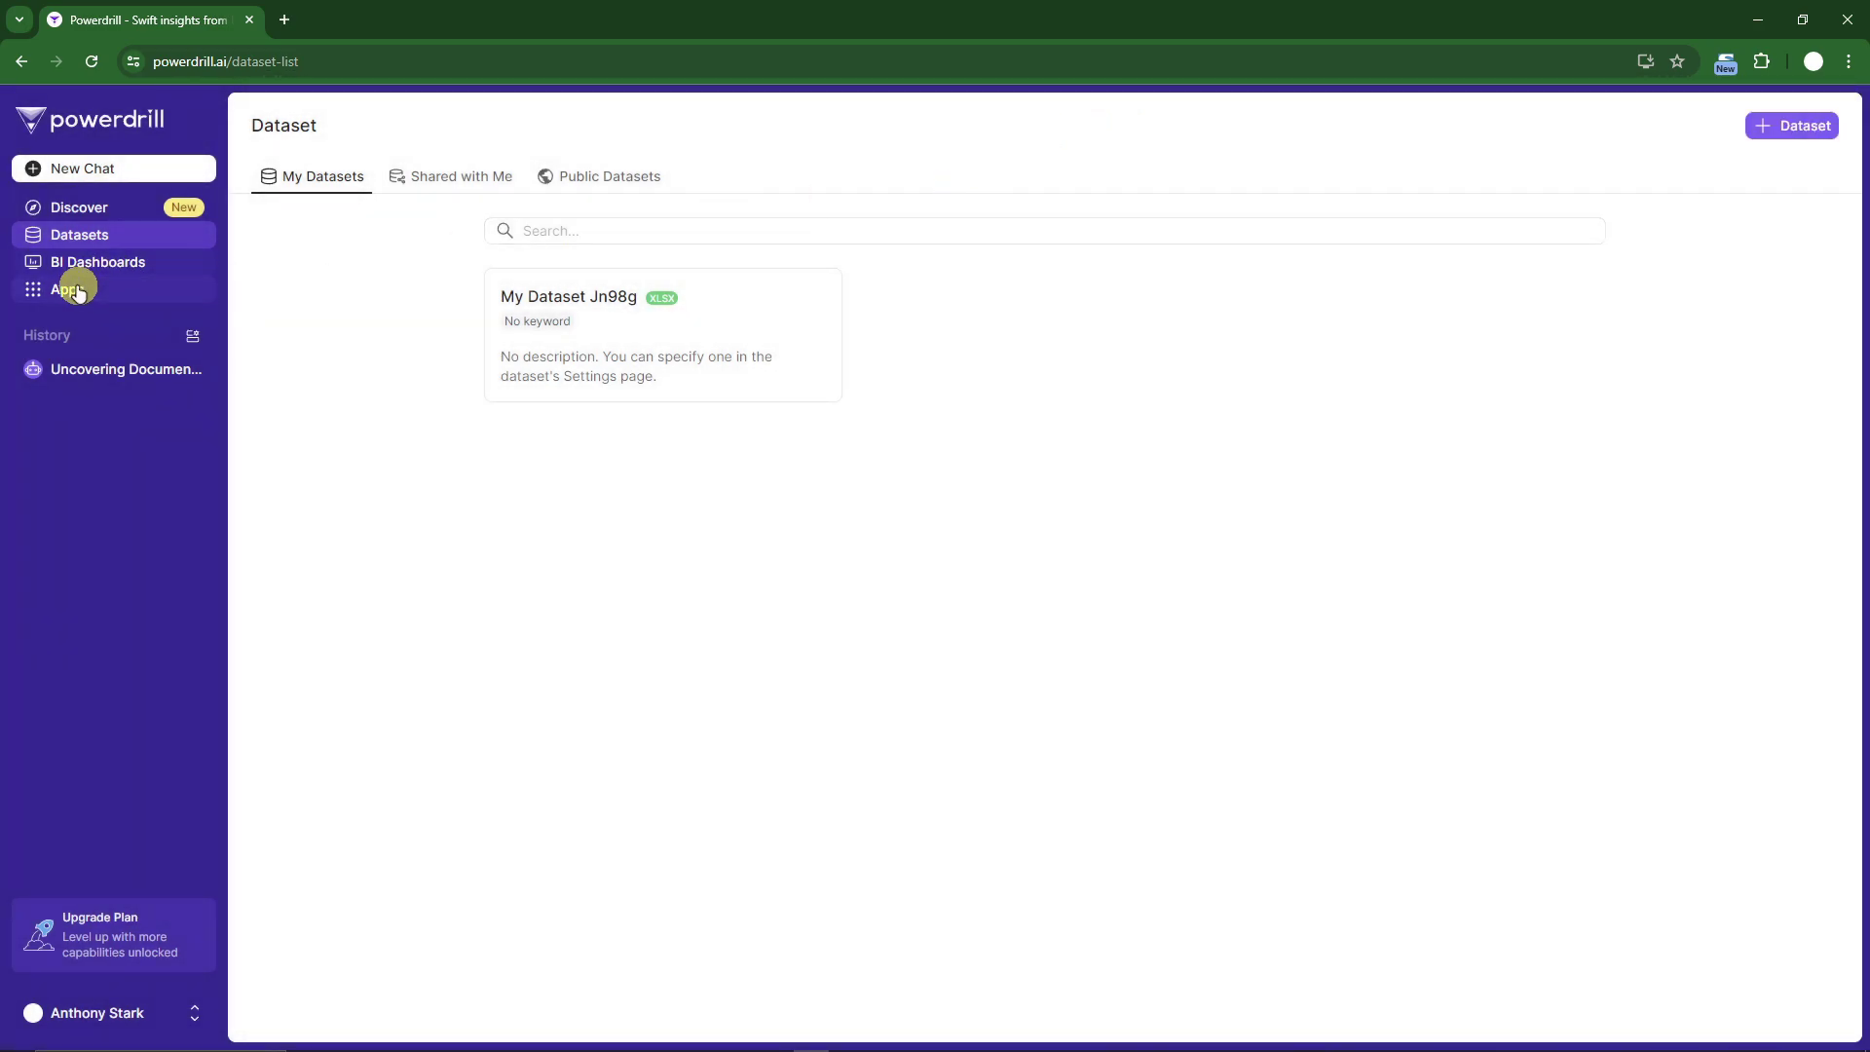
- In a new chat, add the pasted Taub Center article URL as a web-page dataset
click(121, 170)
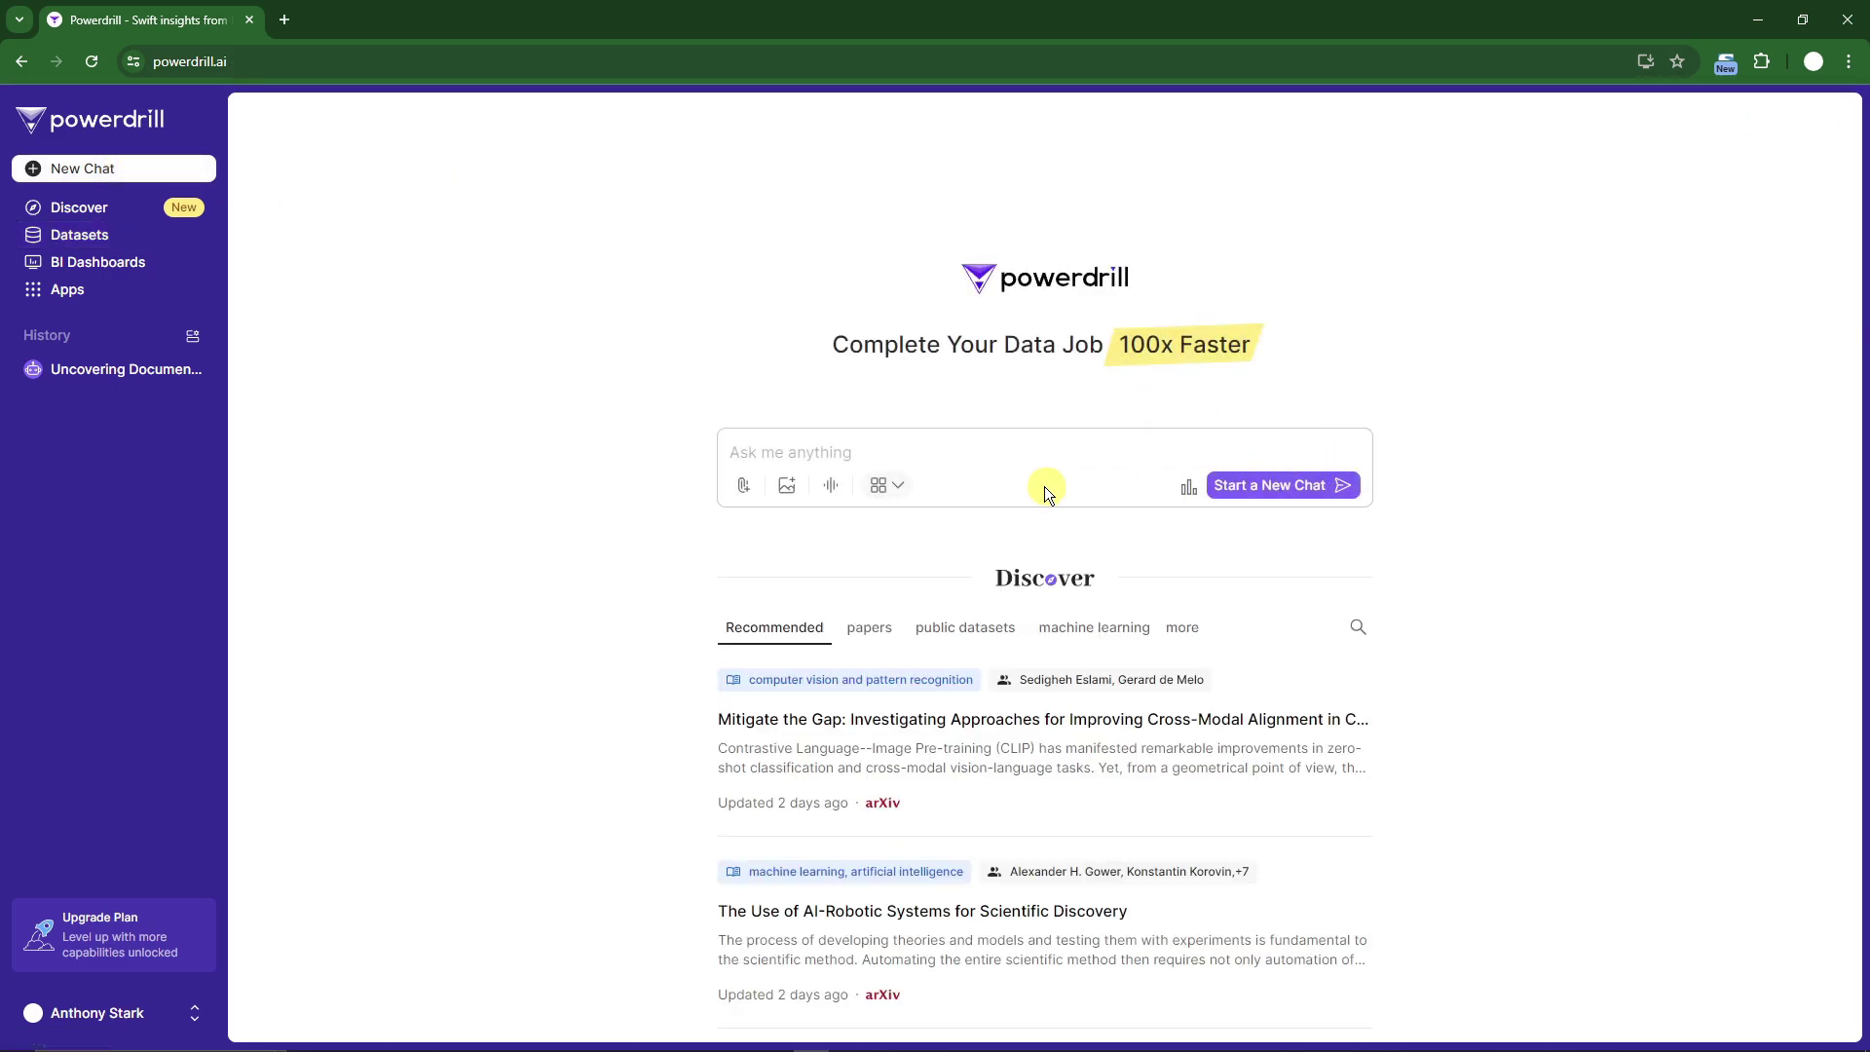
click(744, 483)
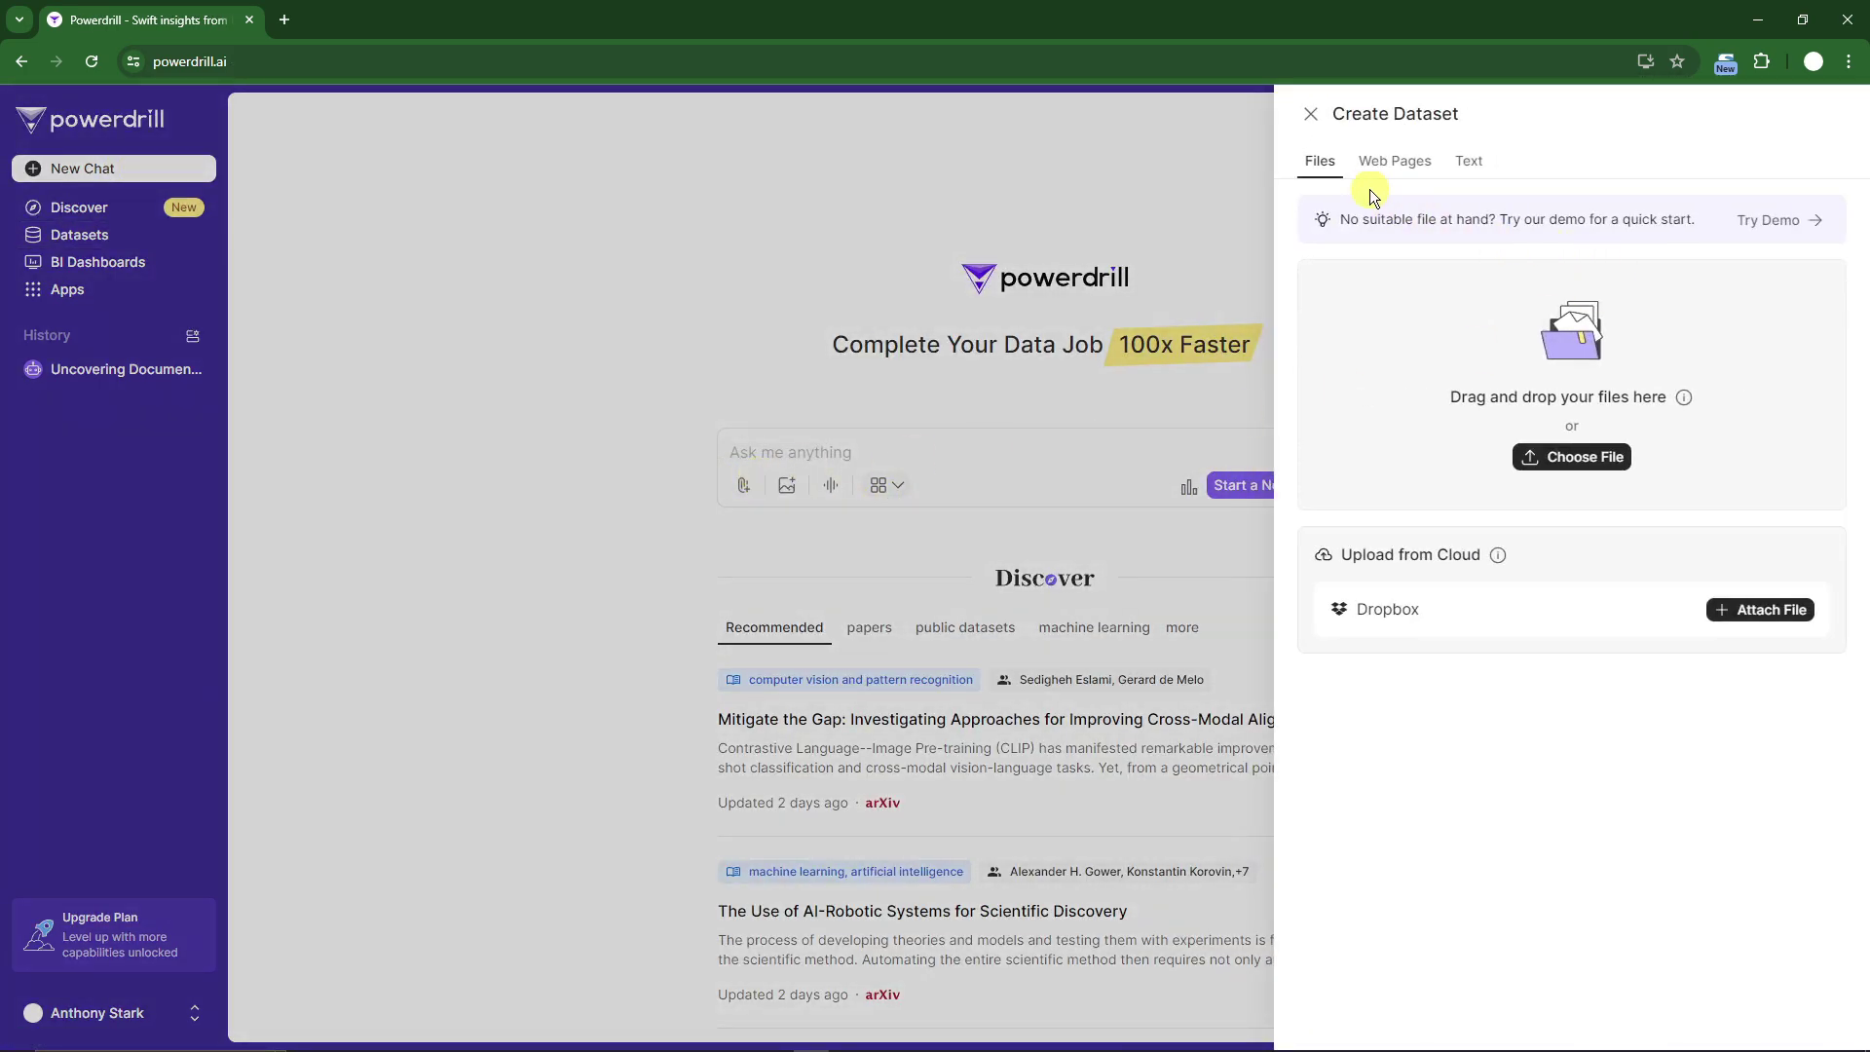
click(1412, 167)
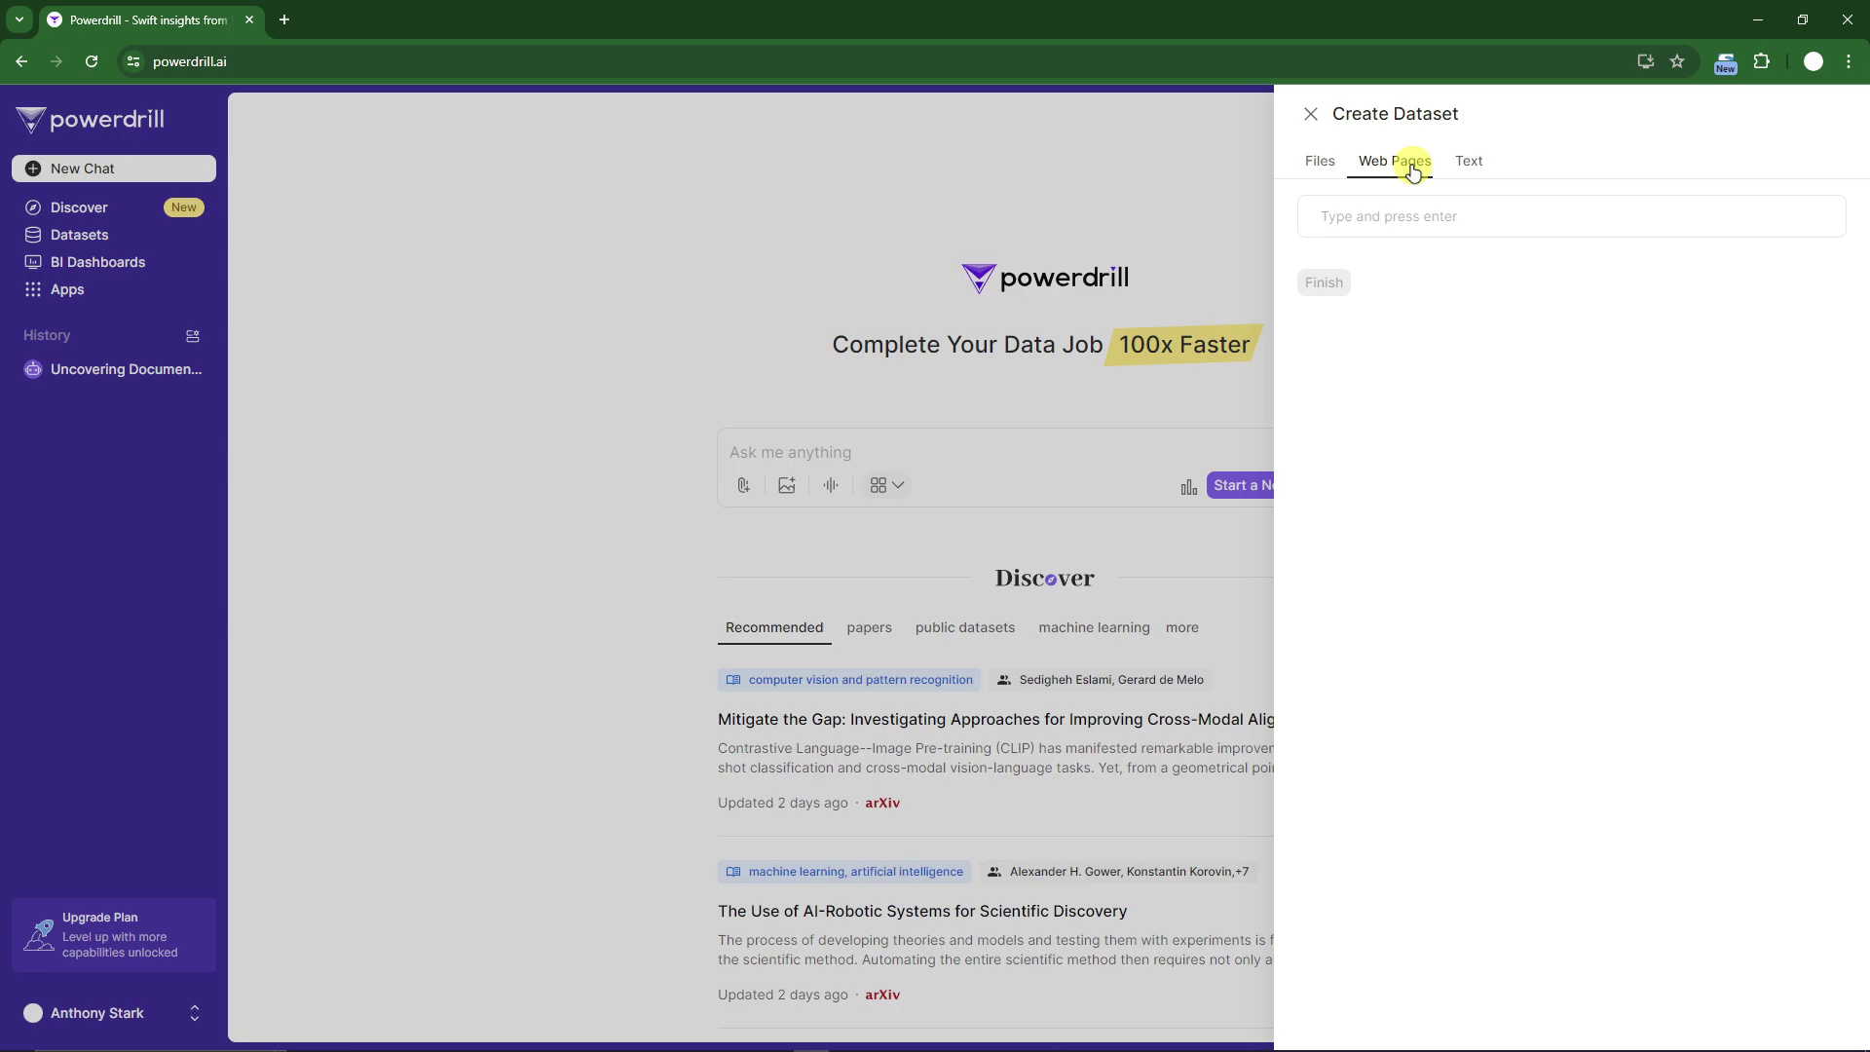
click(1418, 212)
text(https://www.taubcenter.org.il/en/research/the-israeli-education-system-an-overview/)
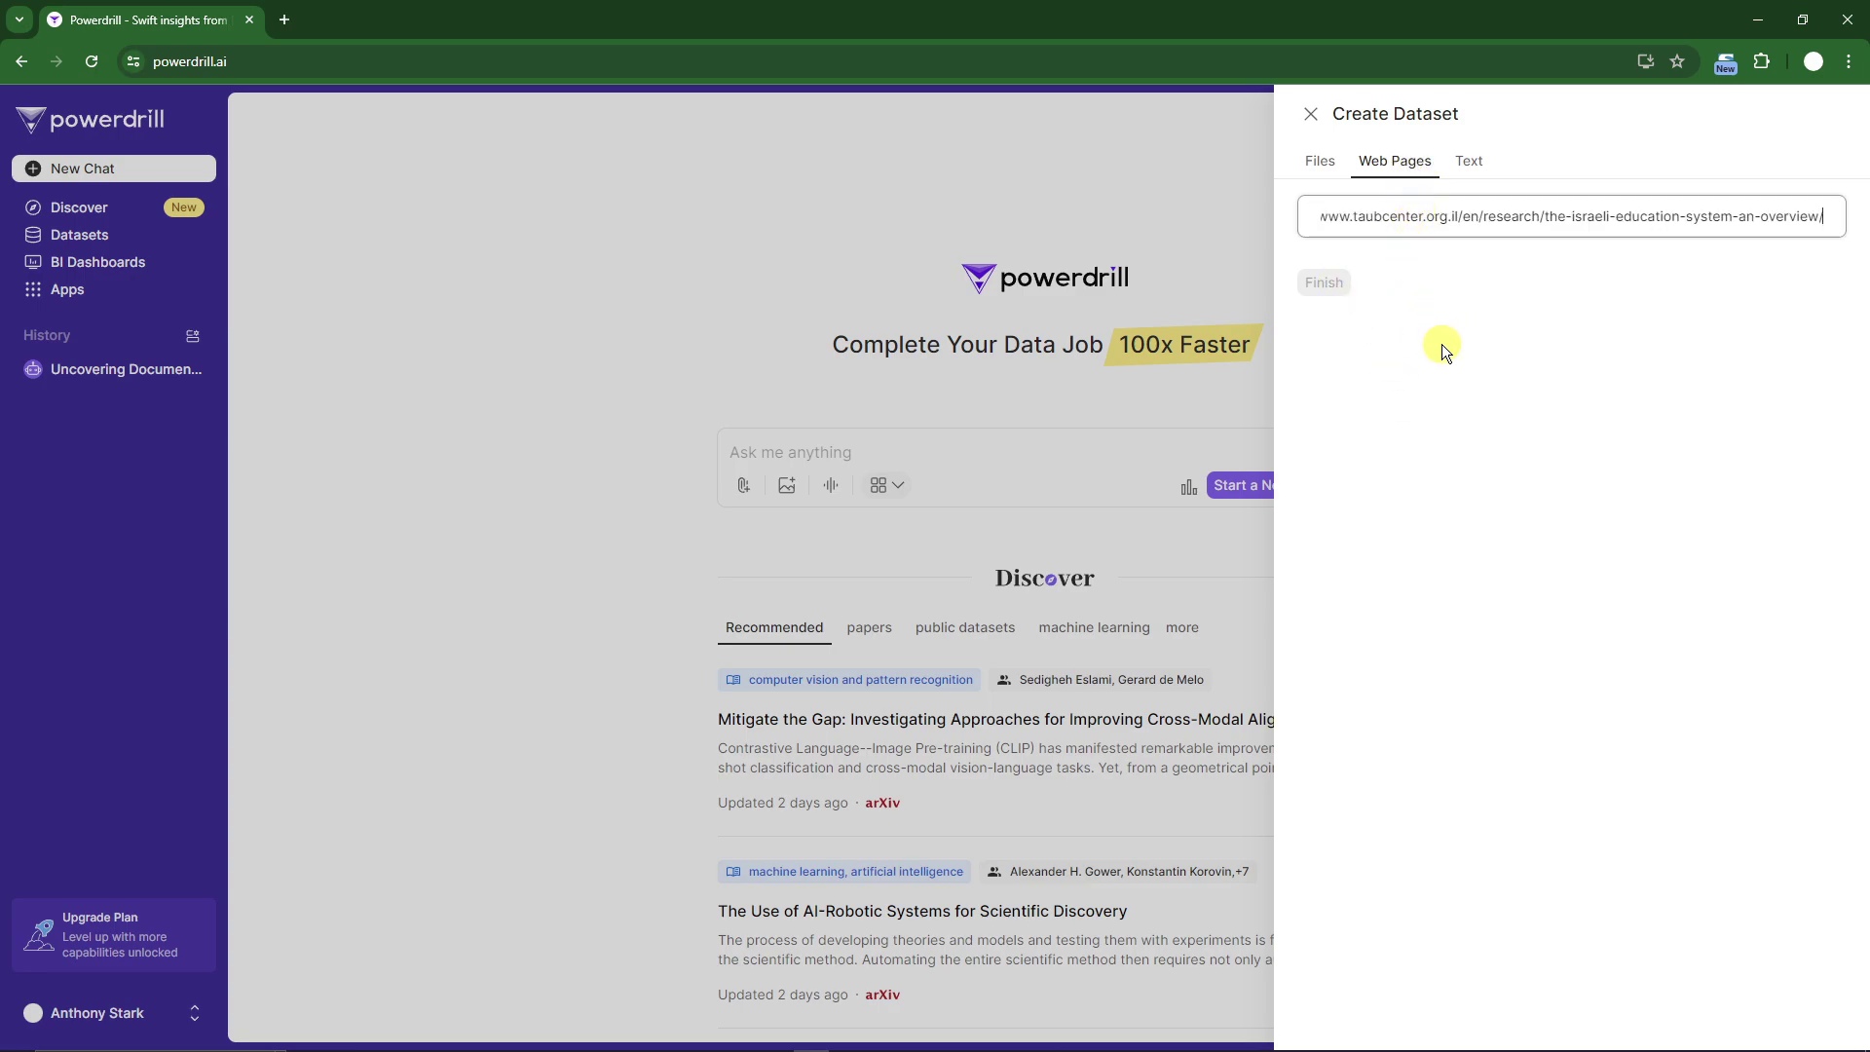
key(Return)
click(1322, 314)
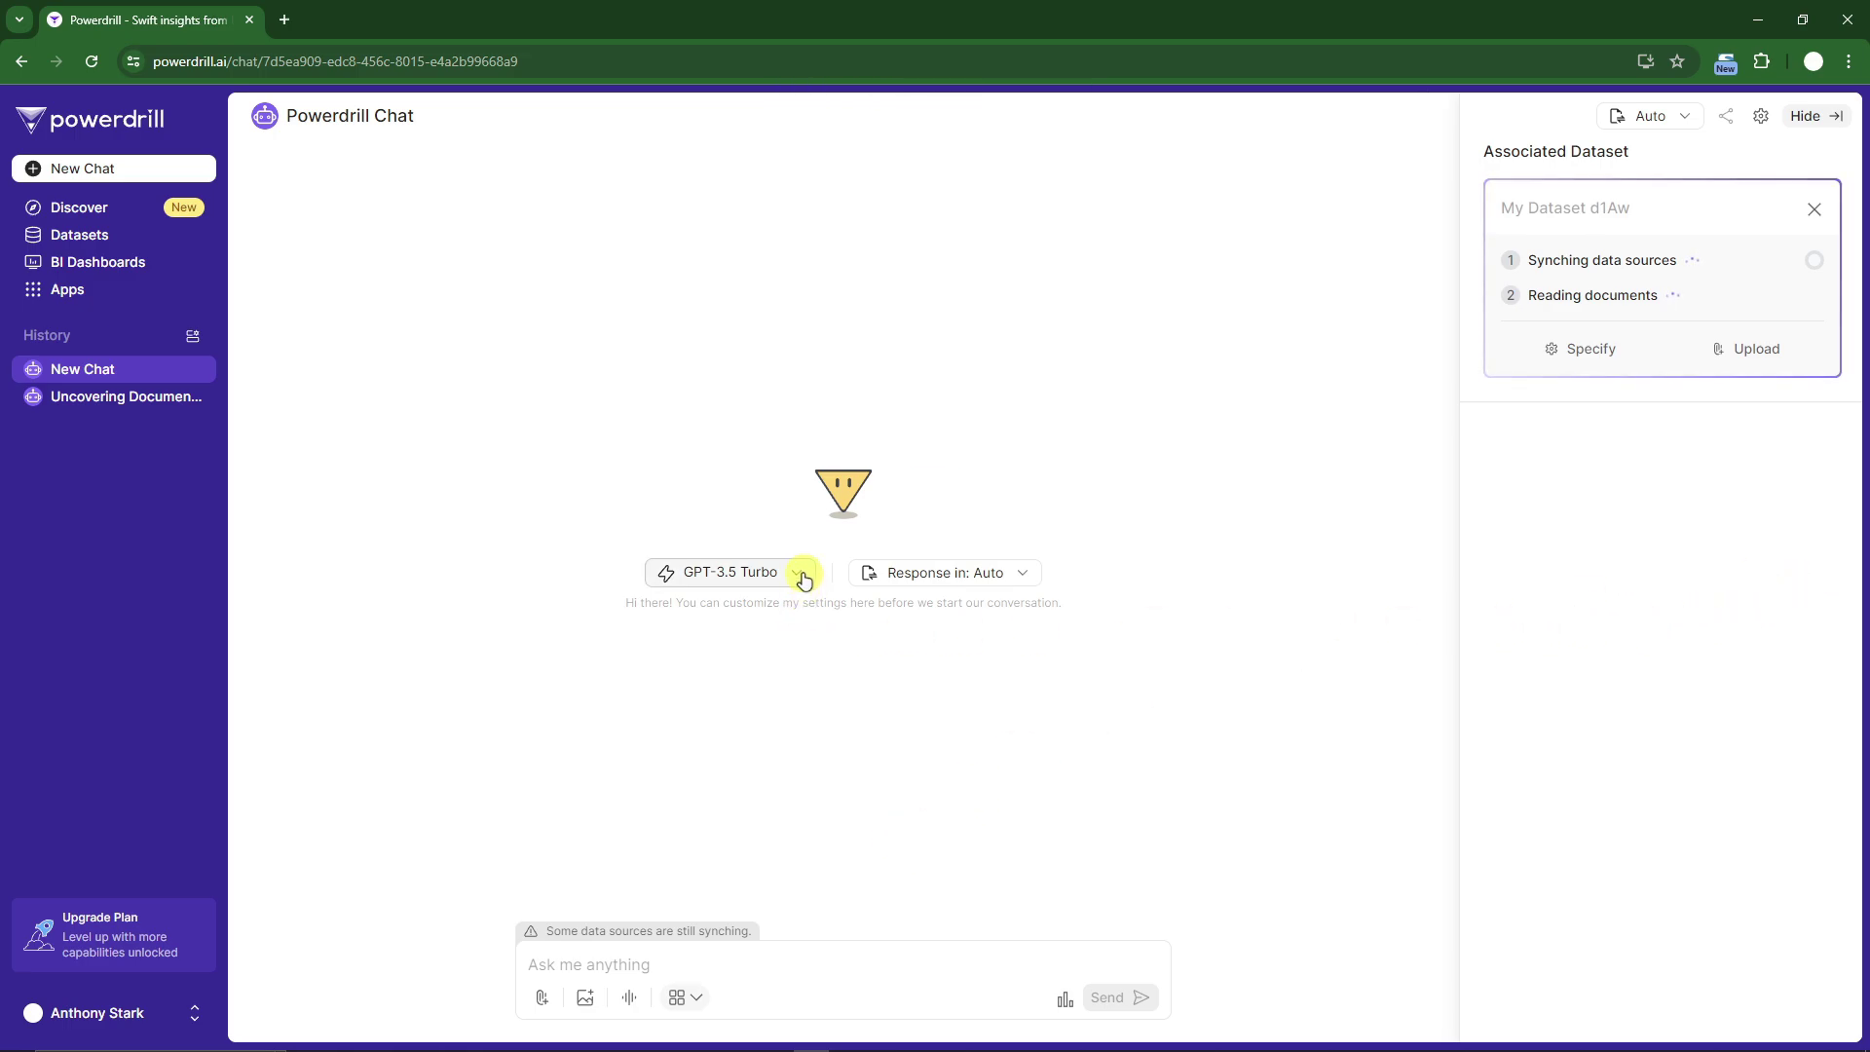
- Check the model and response-language options, keeping GPT-3.5 Turbo and Auto
click(802, 576)
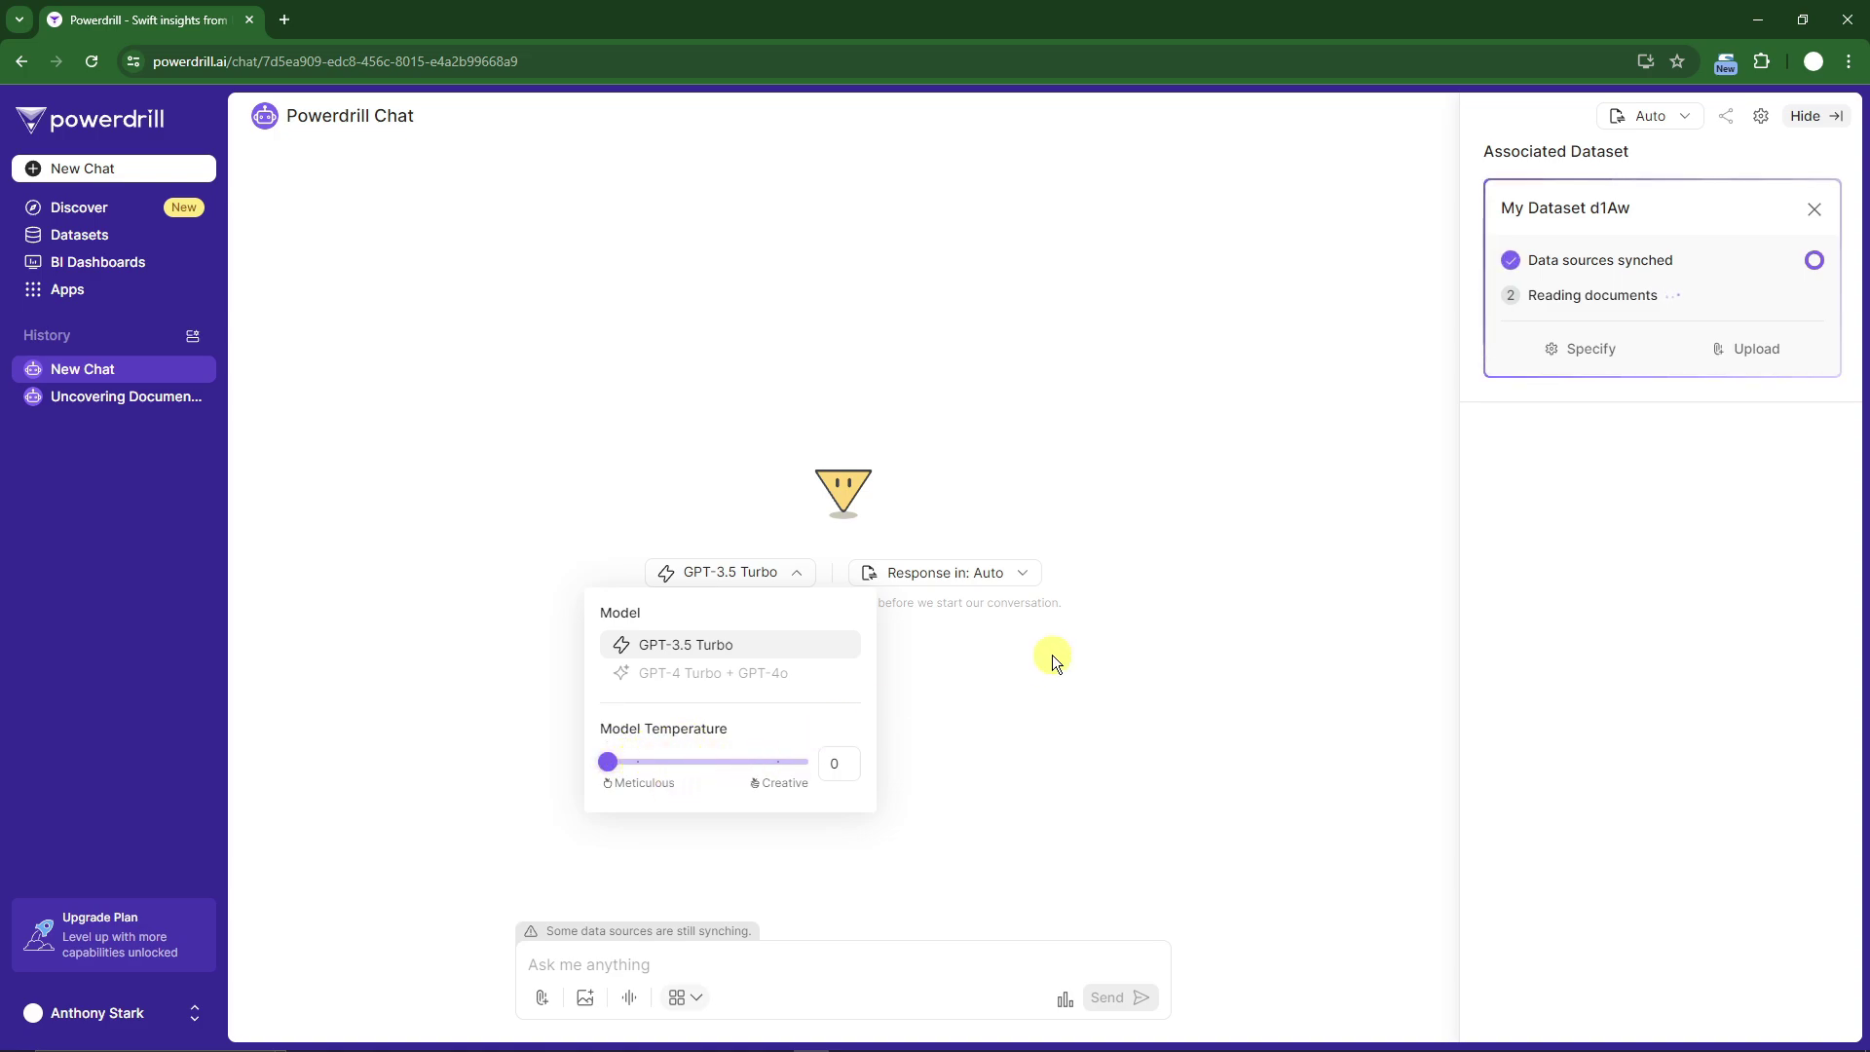
click(1006, 572)
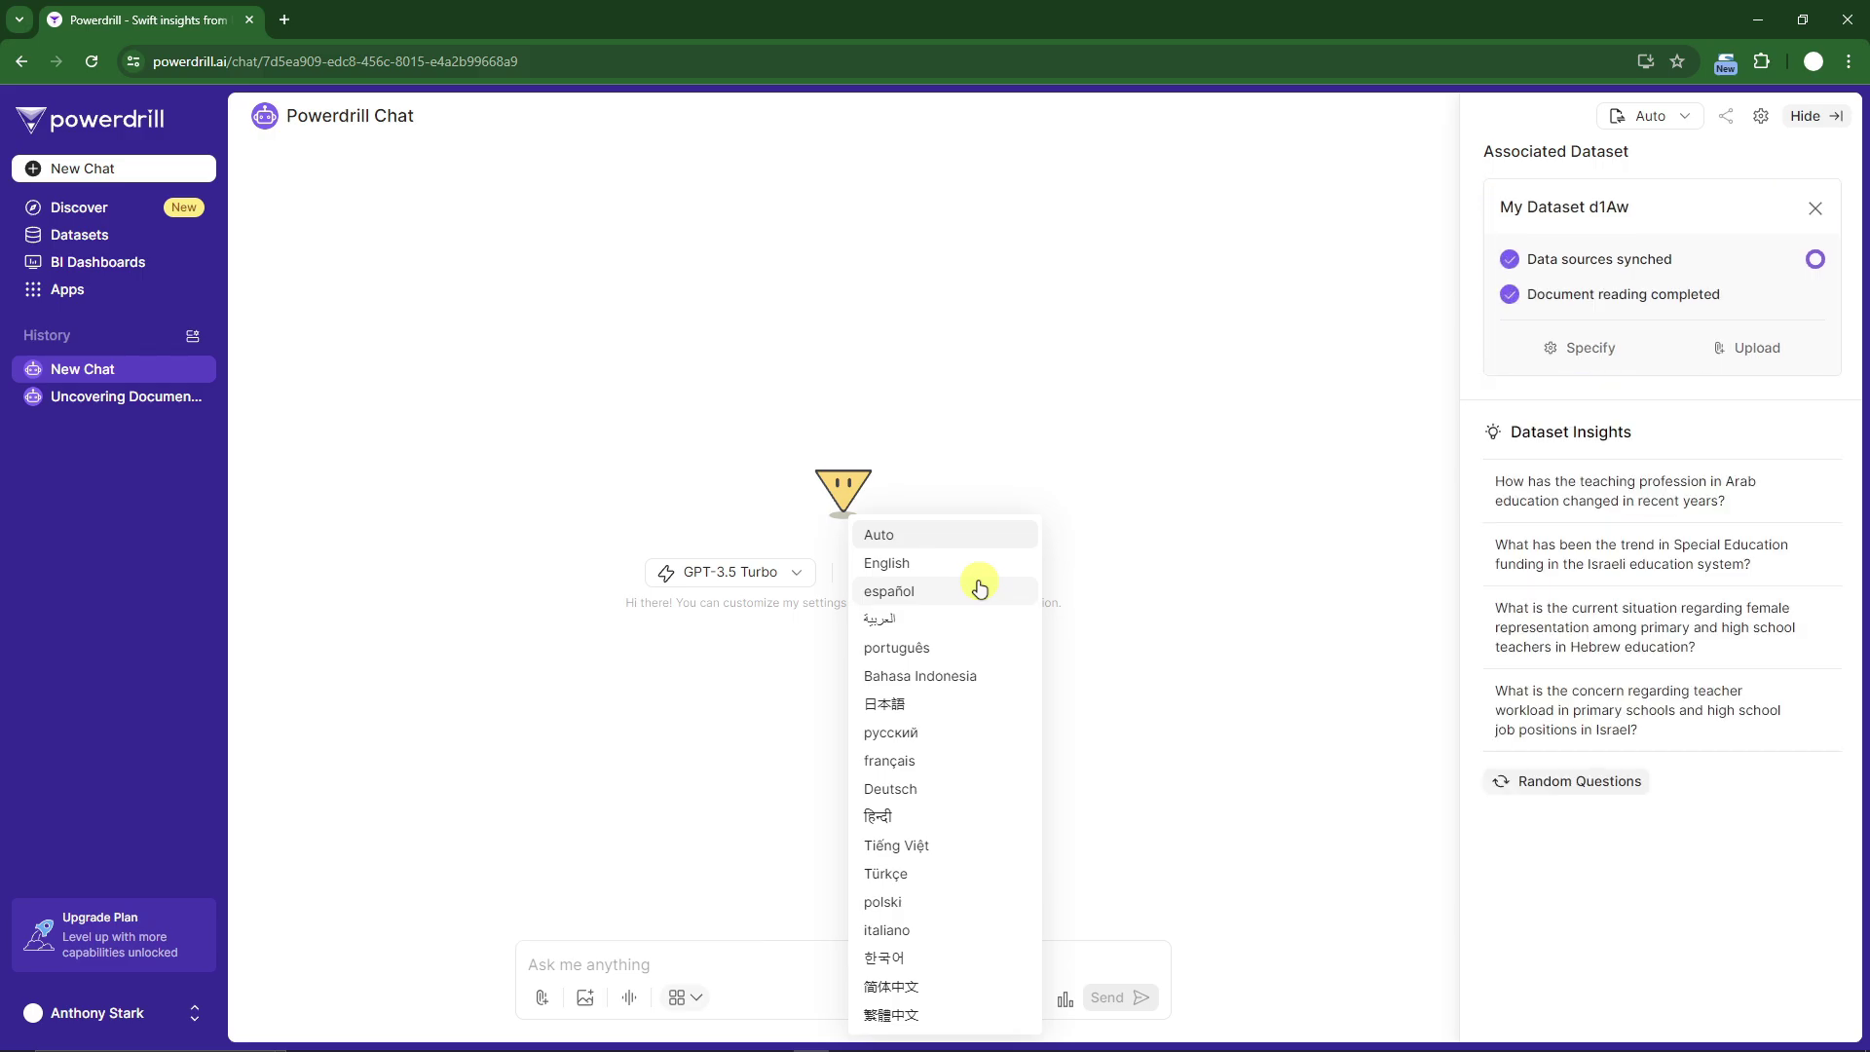
click(1193, 448)
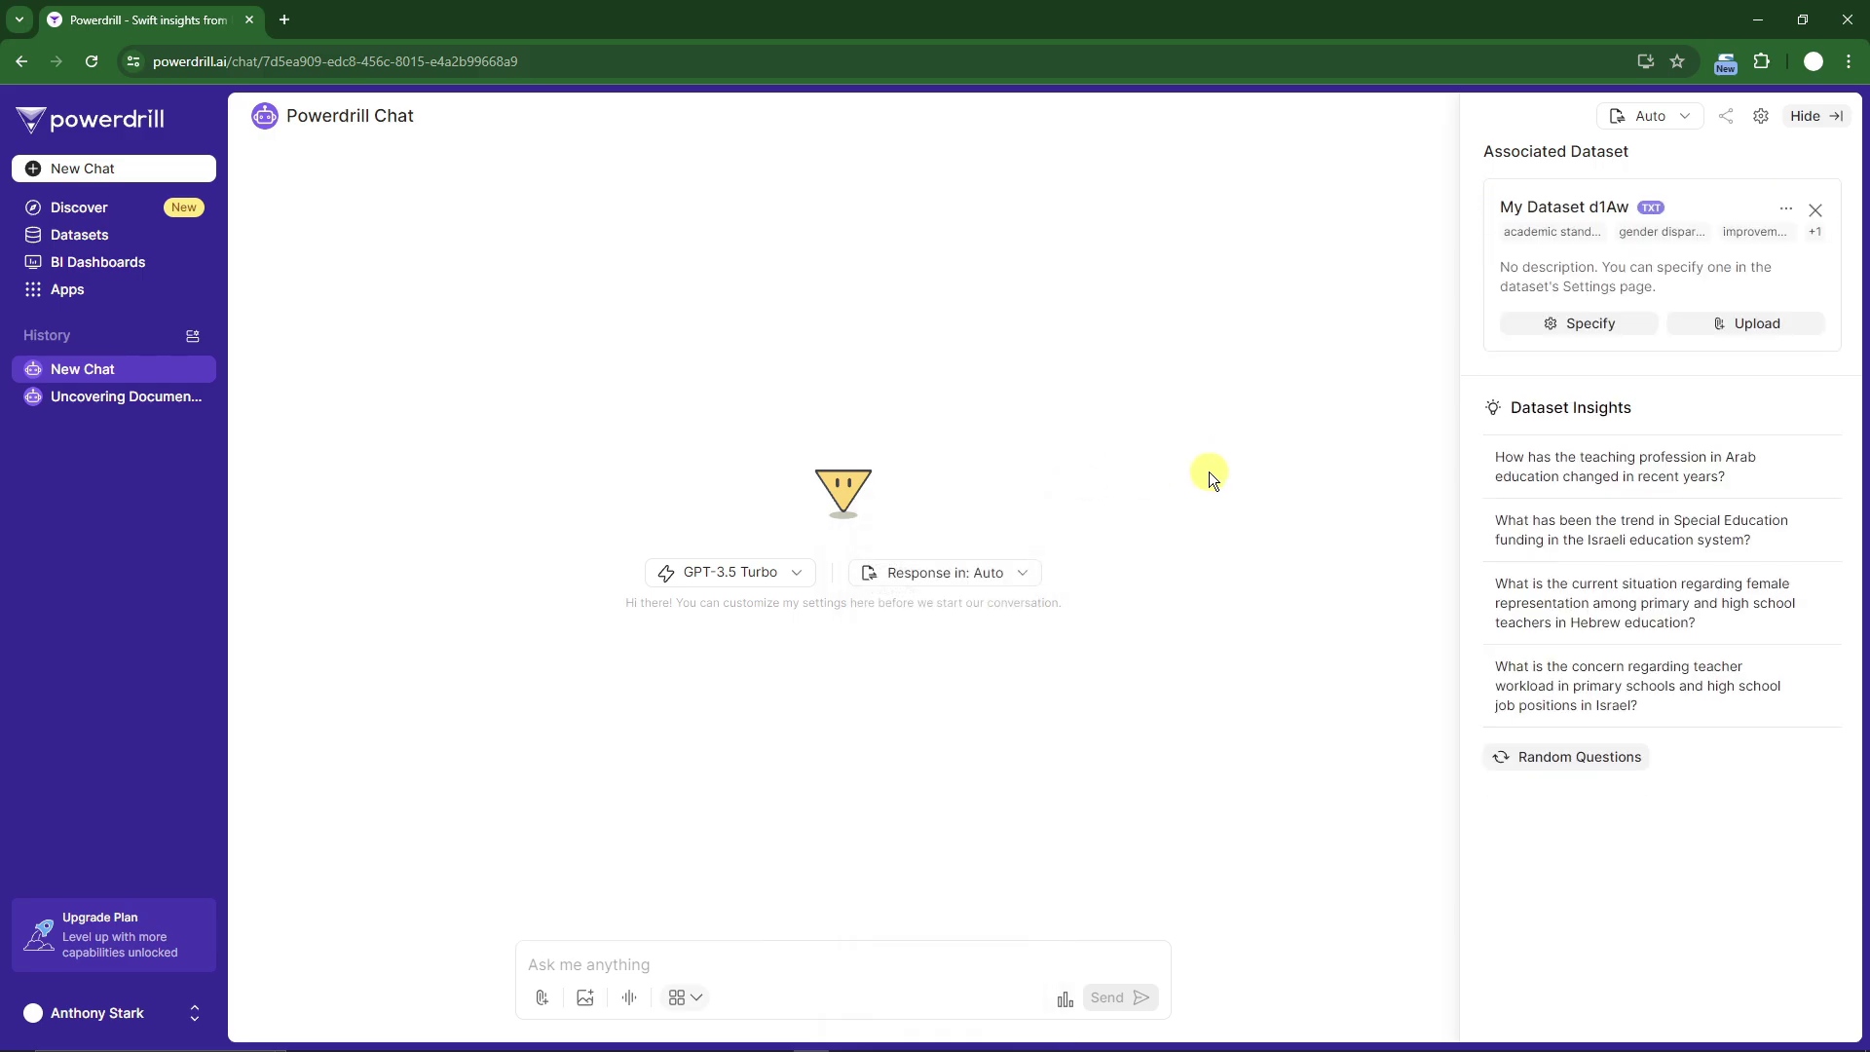
- Ask how Arab education's teaching profession changed, then the follow-up on feminization factors
click(1561, 475)
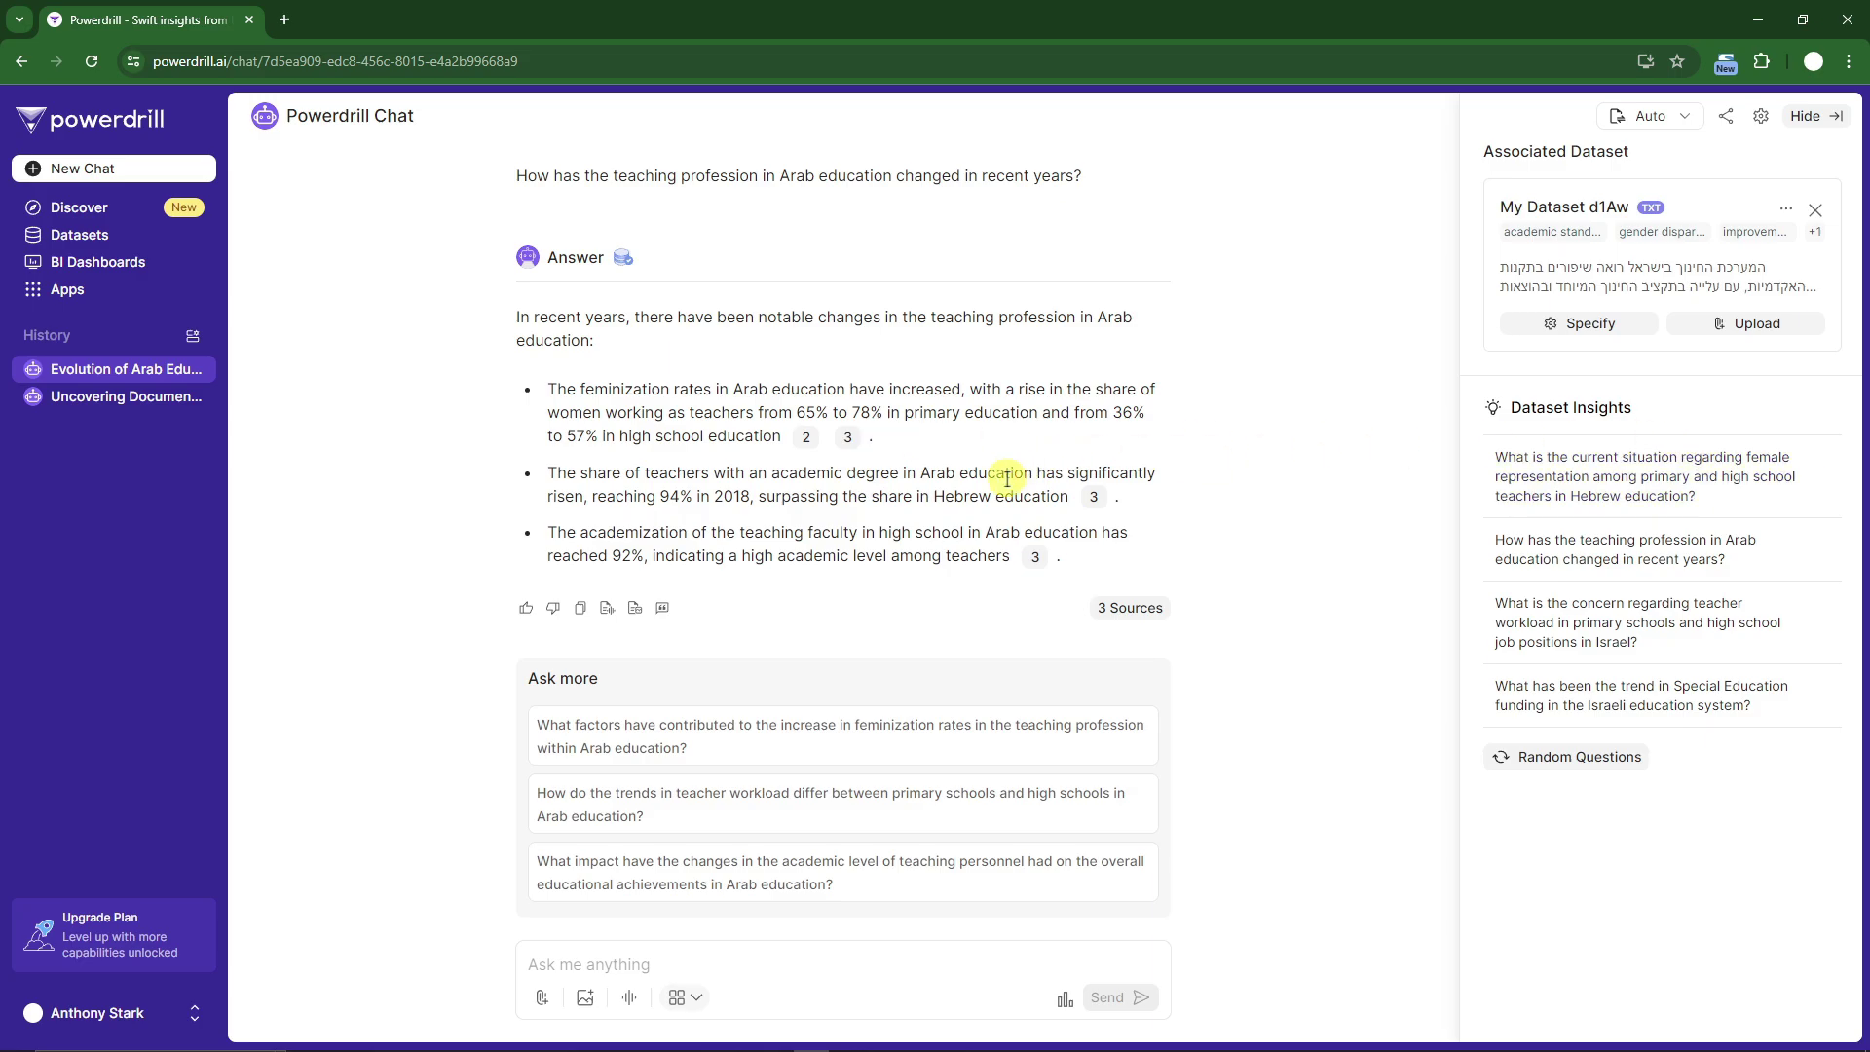
scroll(938, 621, up, 1)
scroll(938, 621, down, 1)
click(670, 738)
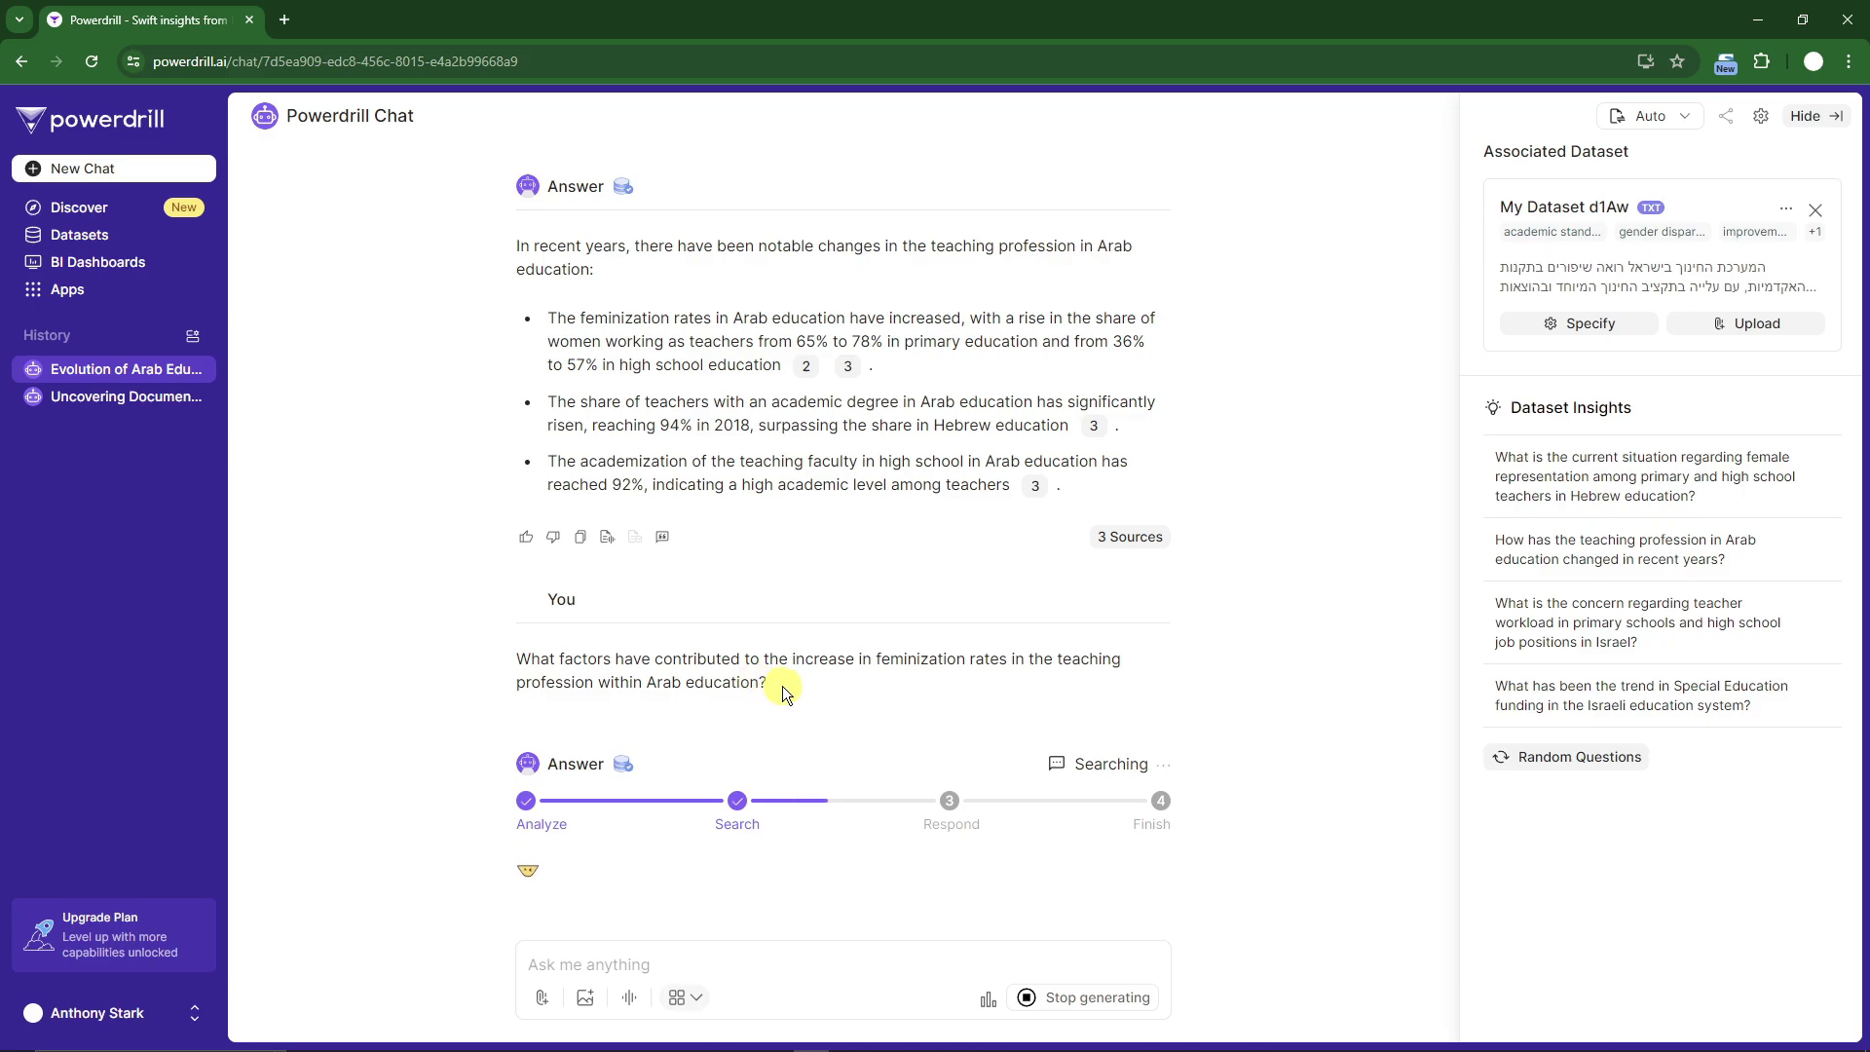
scroll(740, 699, up, 1)
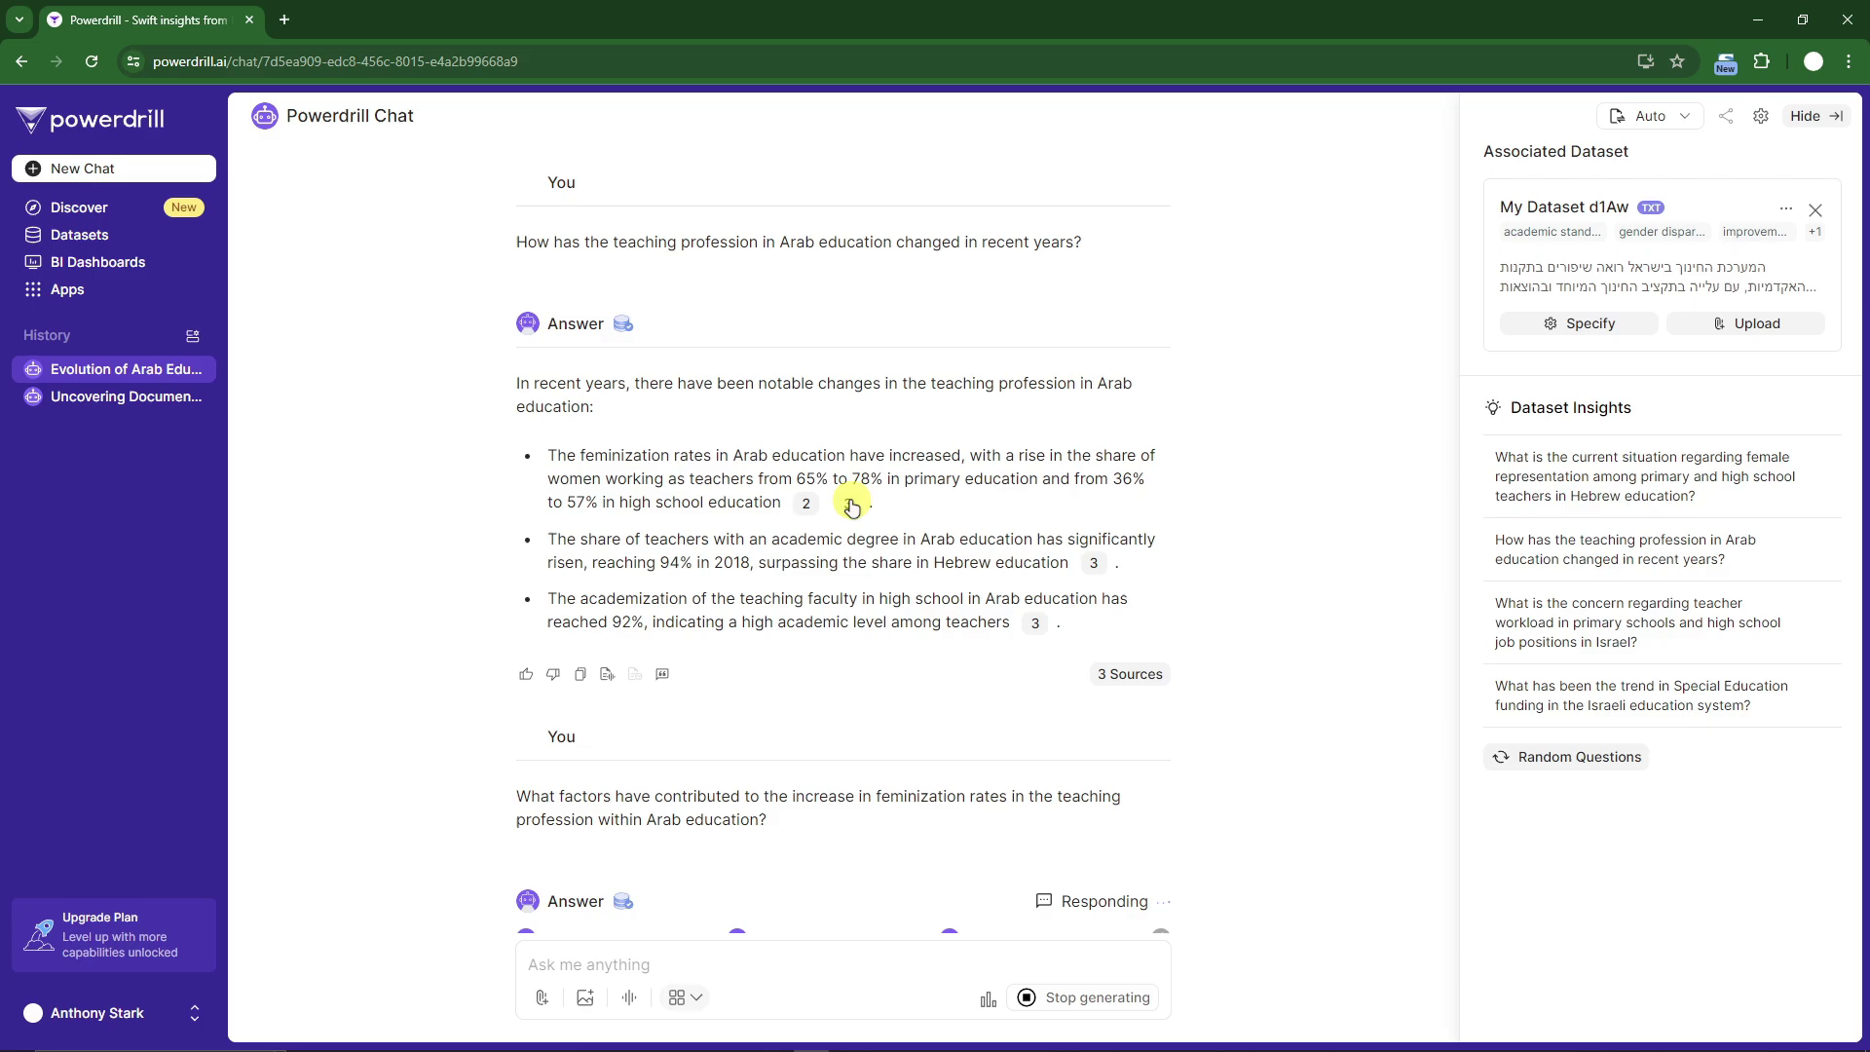
- Review the answer's 3 cited sources and its feminization-factors text, then start a new chat
click(1128, 676)
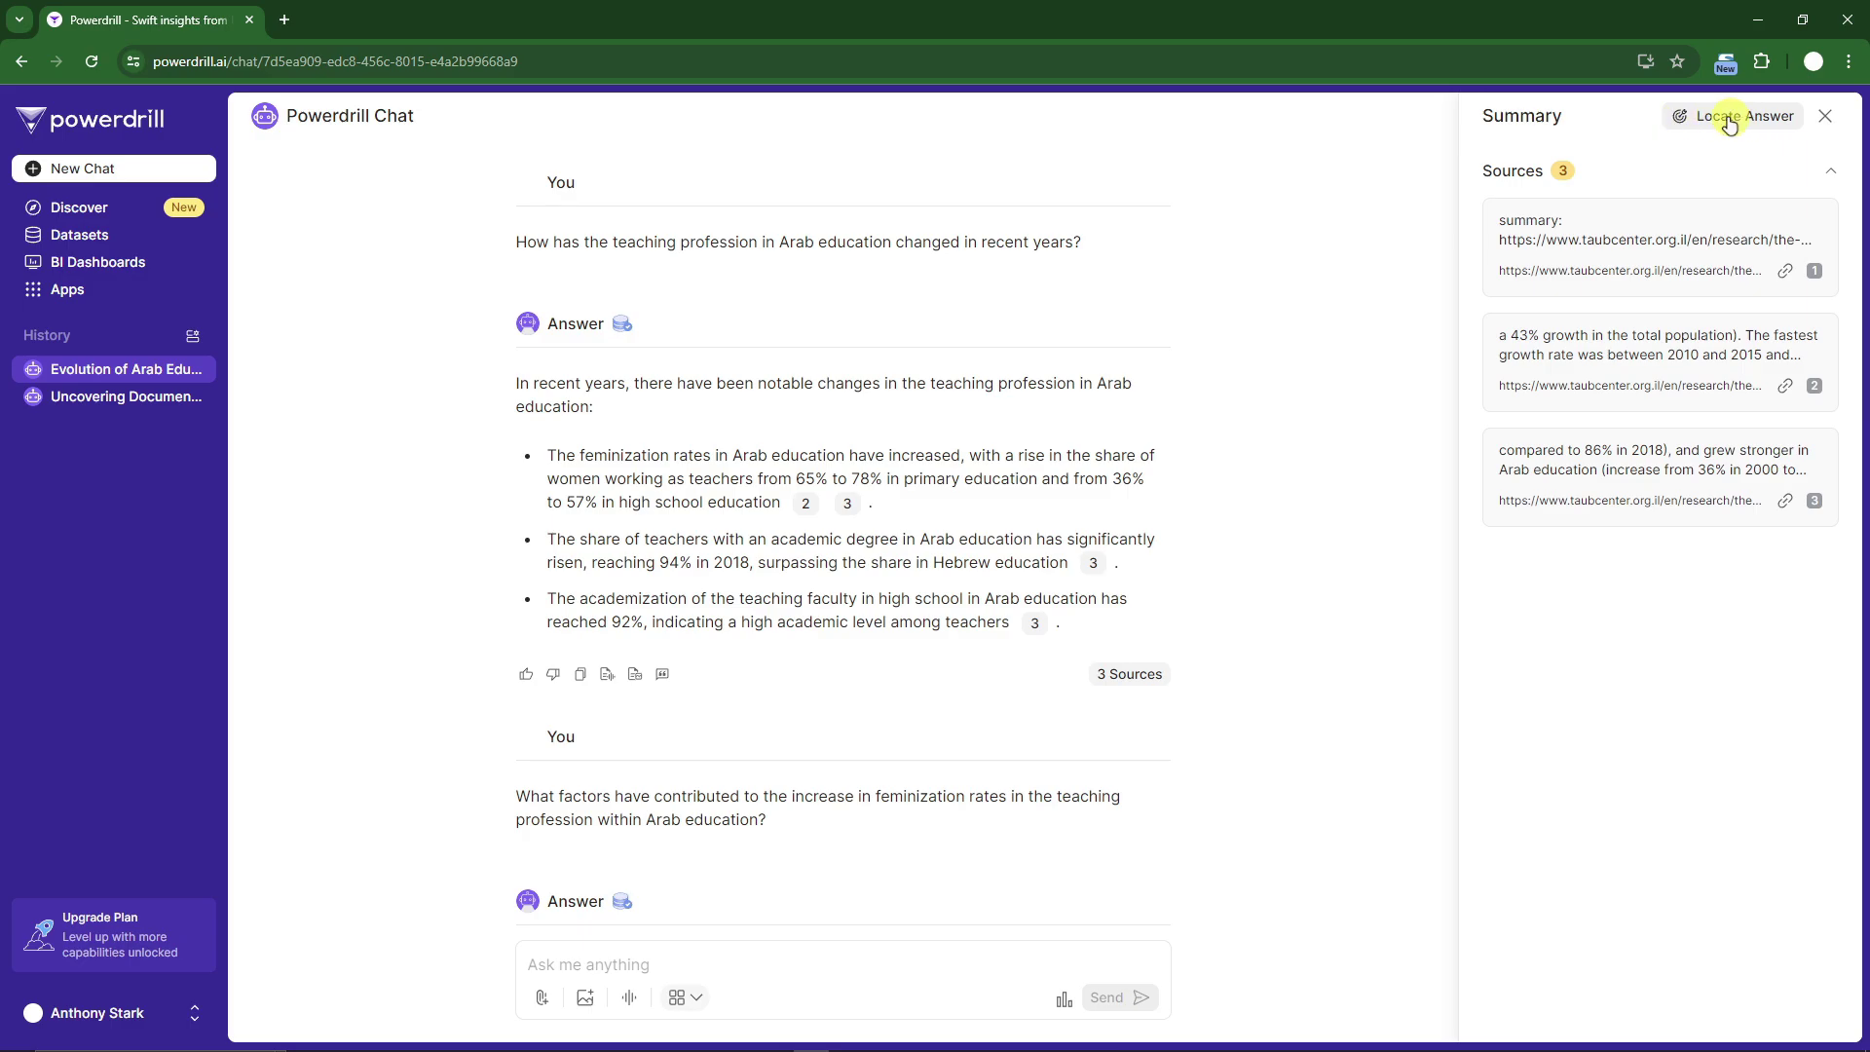
click(1824, 116)
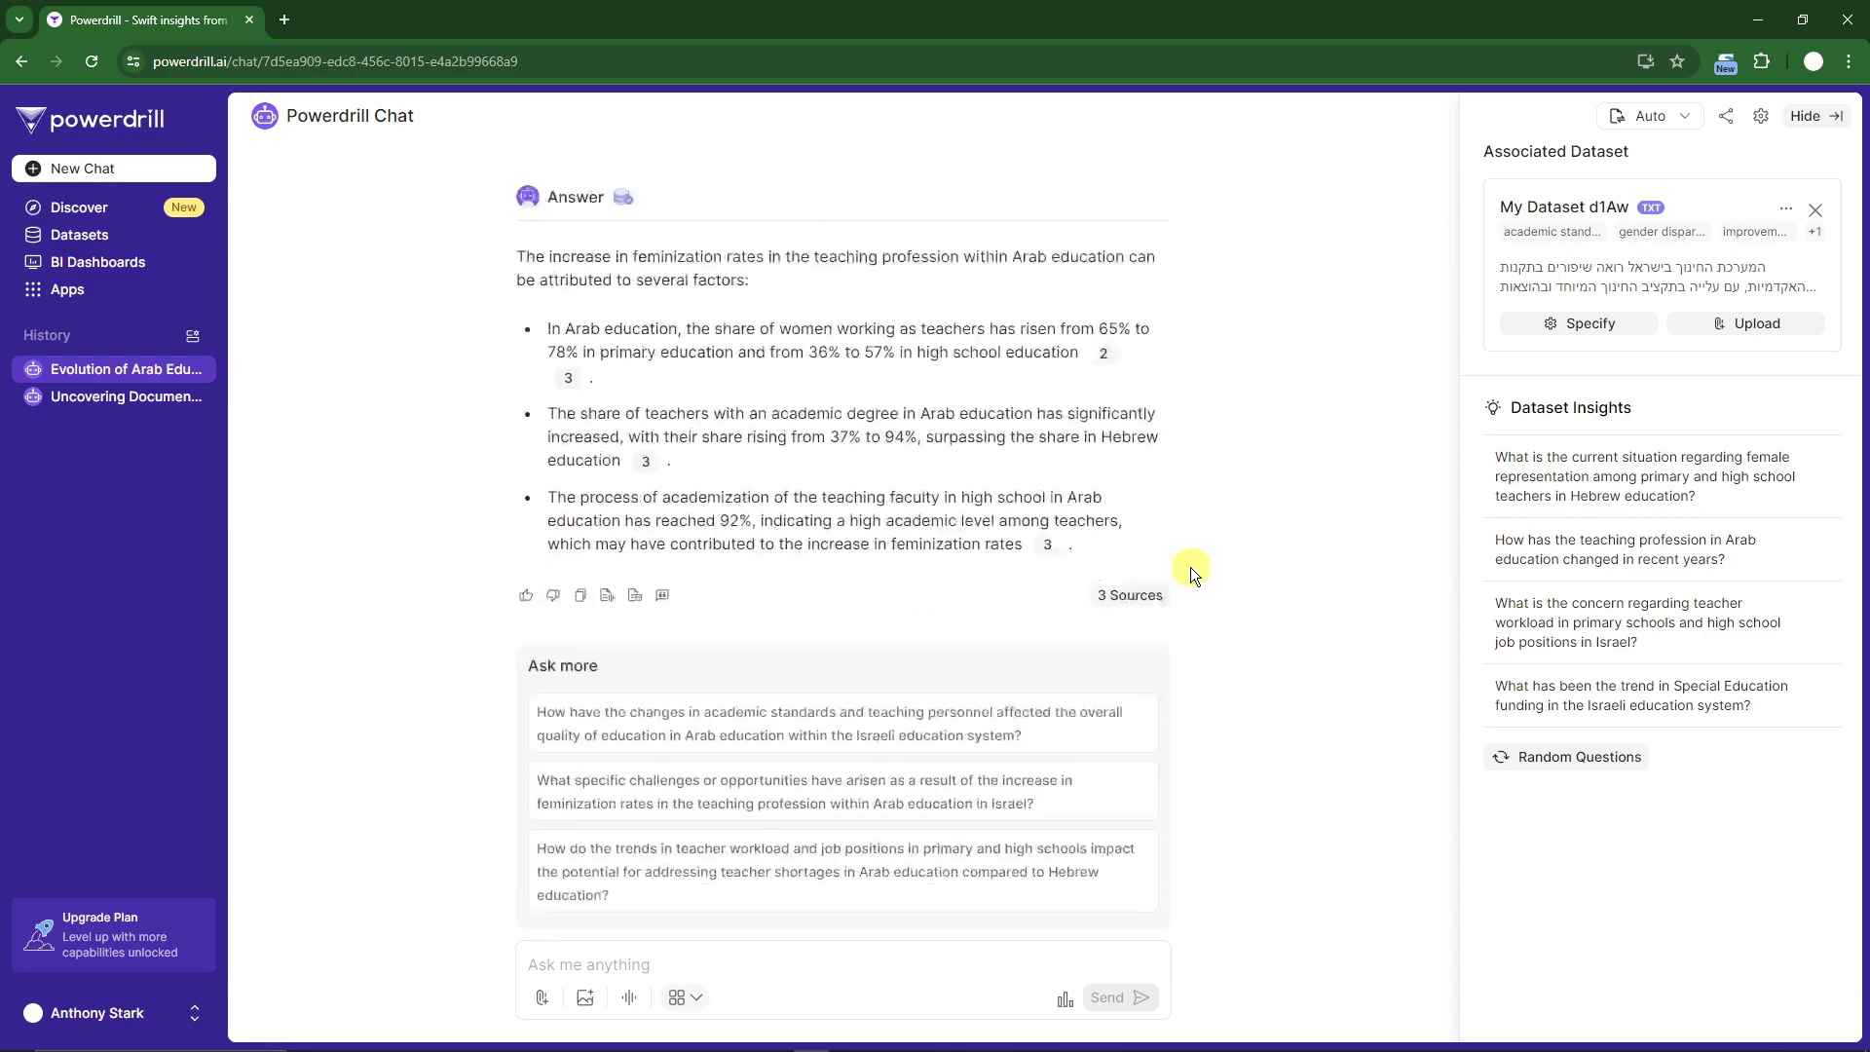
scroll(686, 606, up, 3)
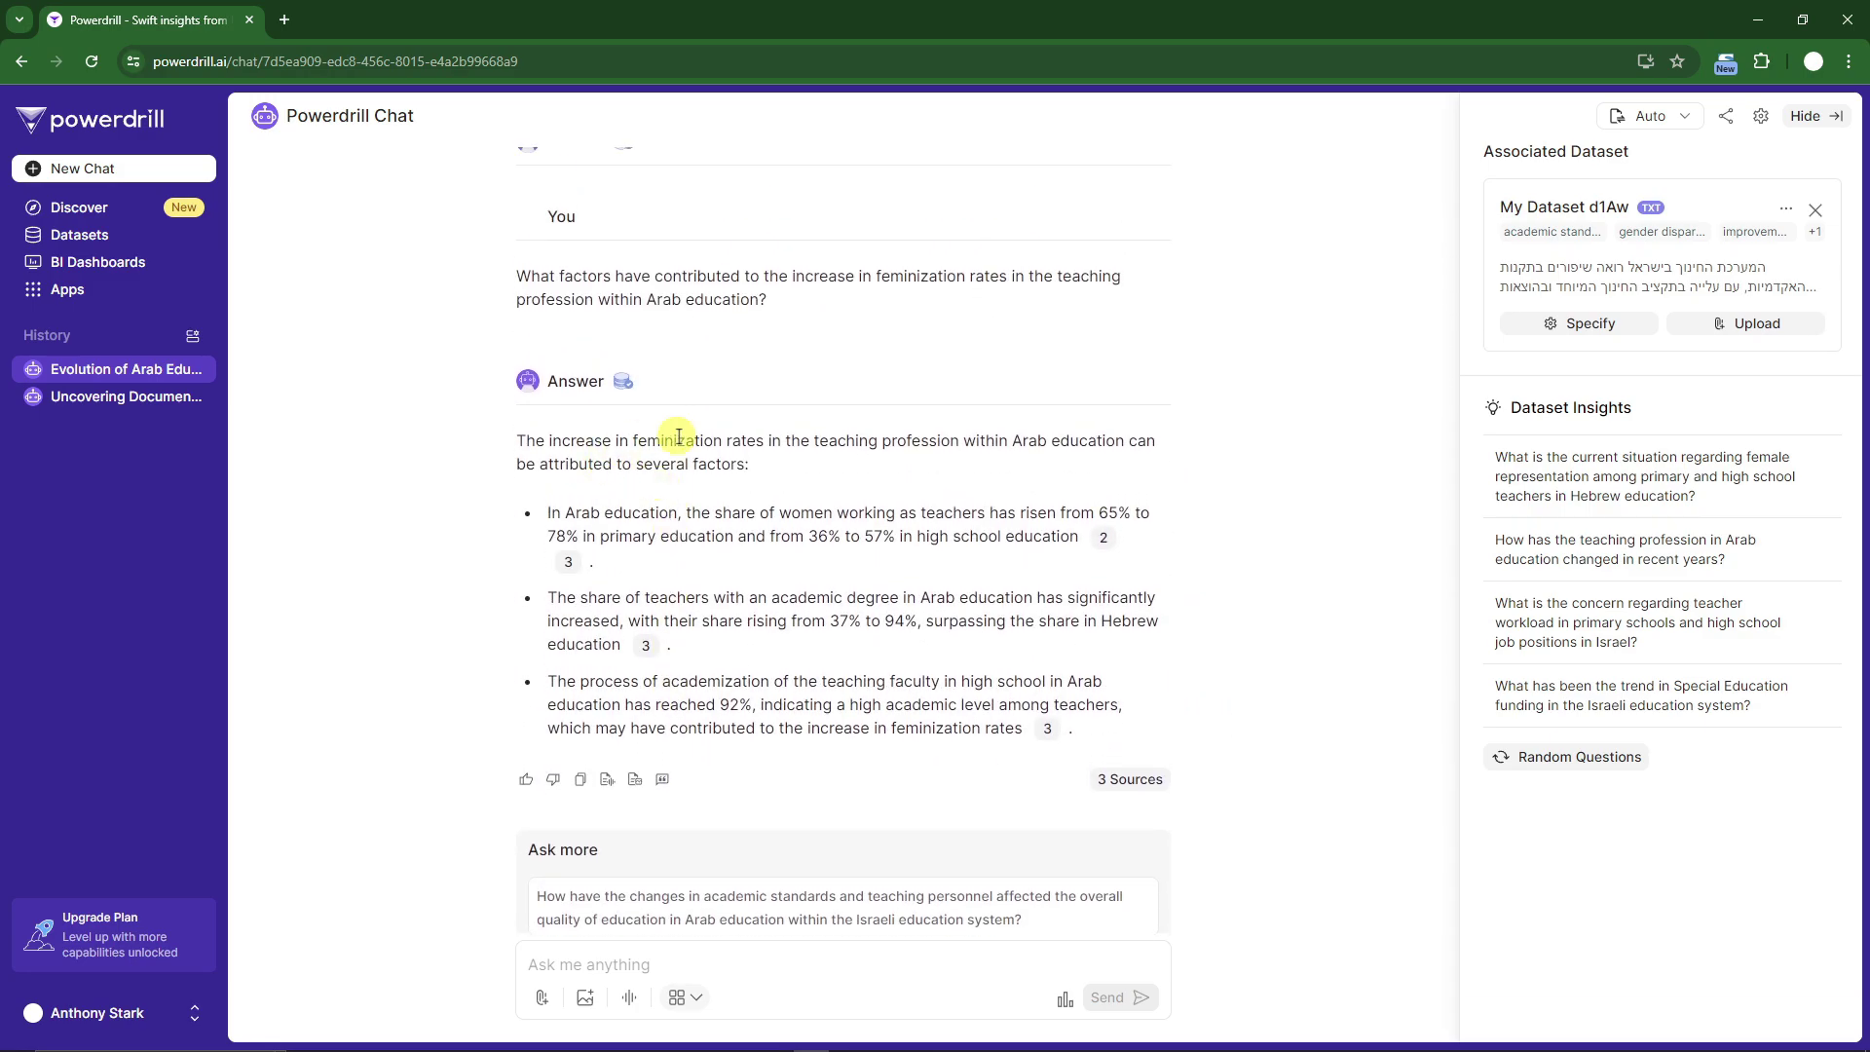
scroll(701, 604, down, 3)
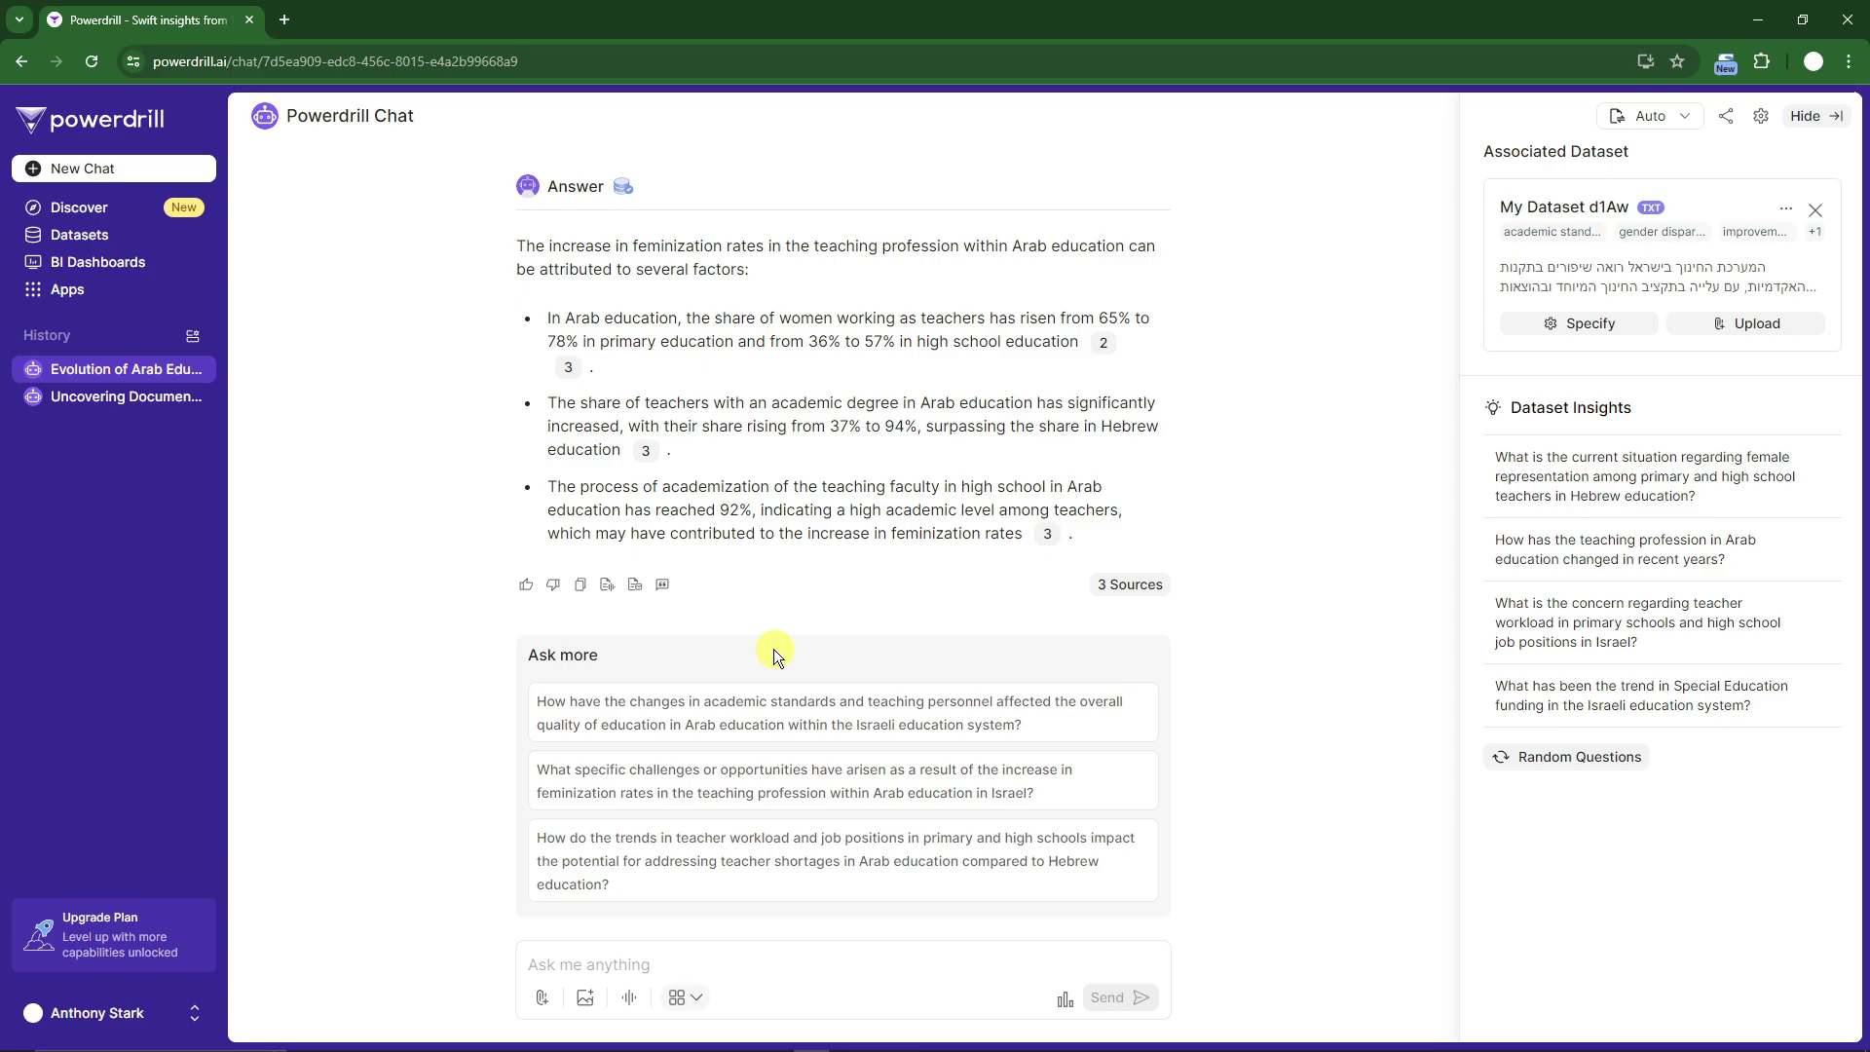
scroll(750, 863, up, 3)
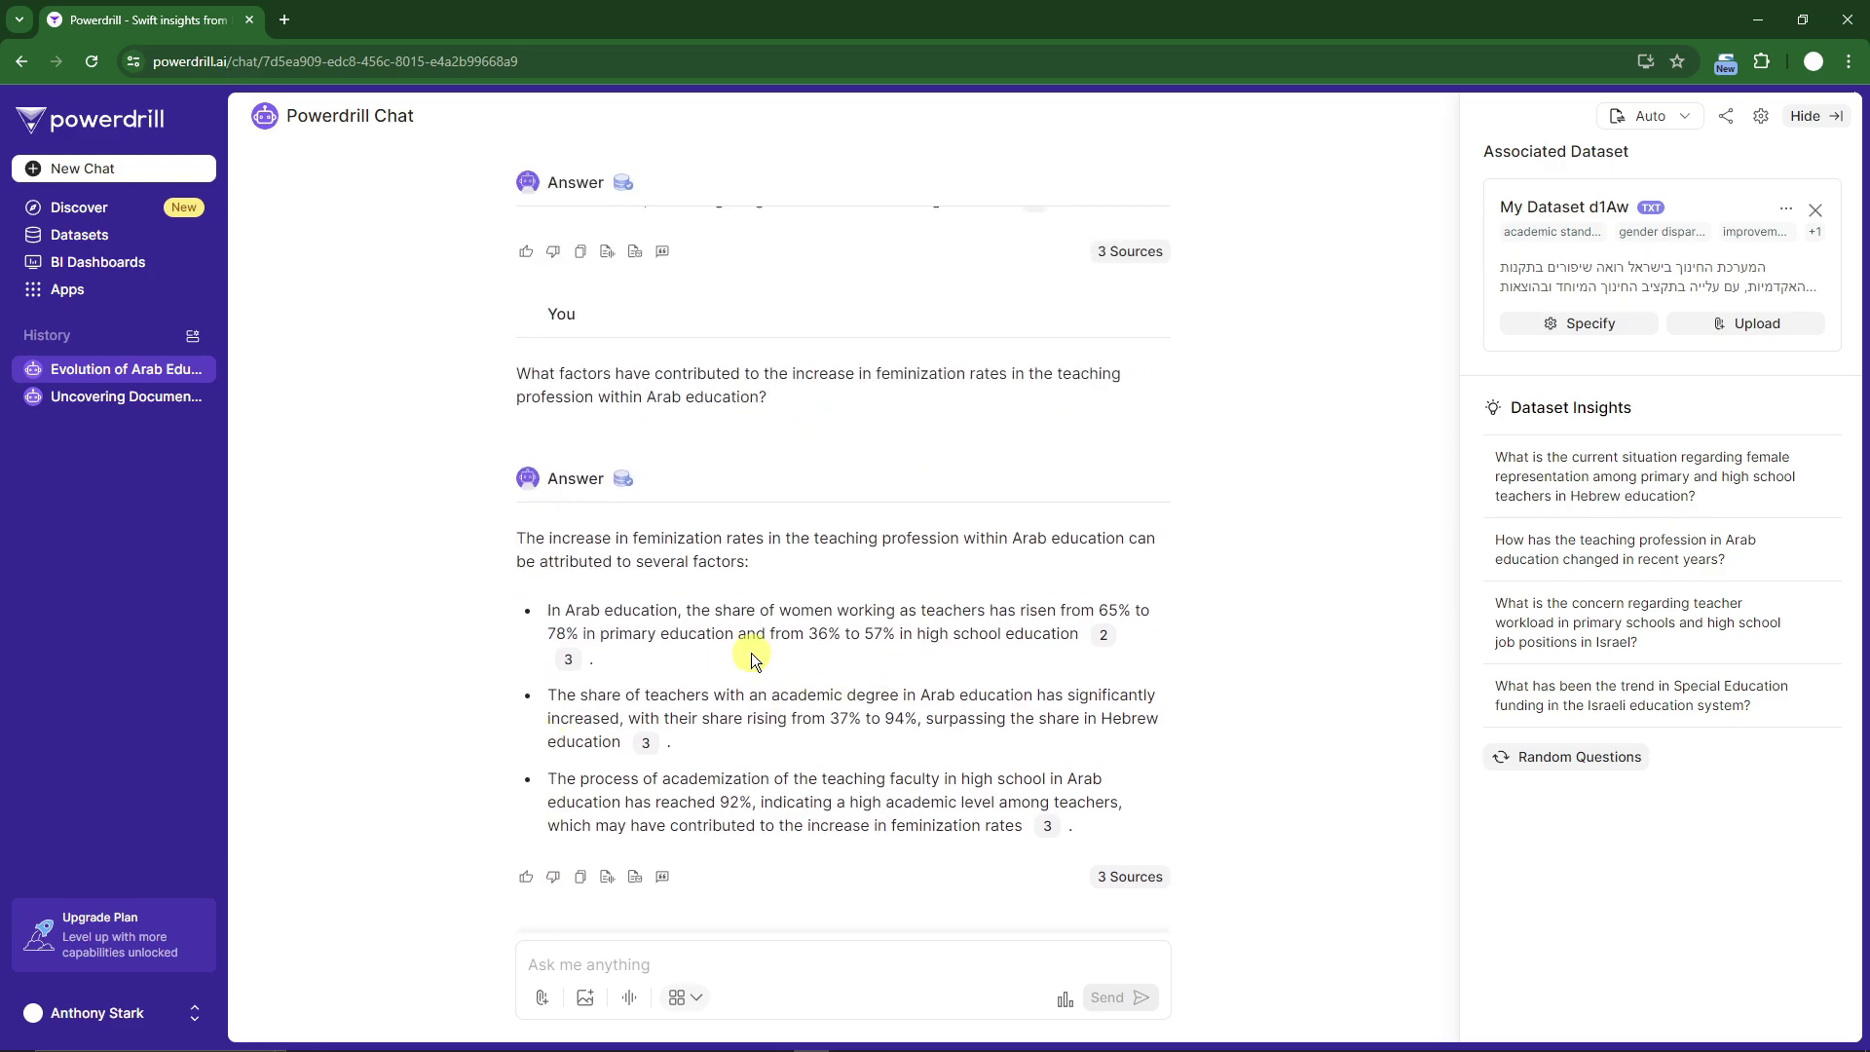
scroll(729, 665, down, 3)
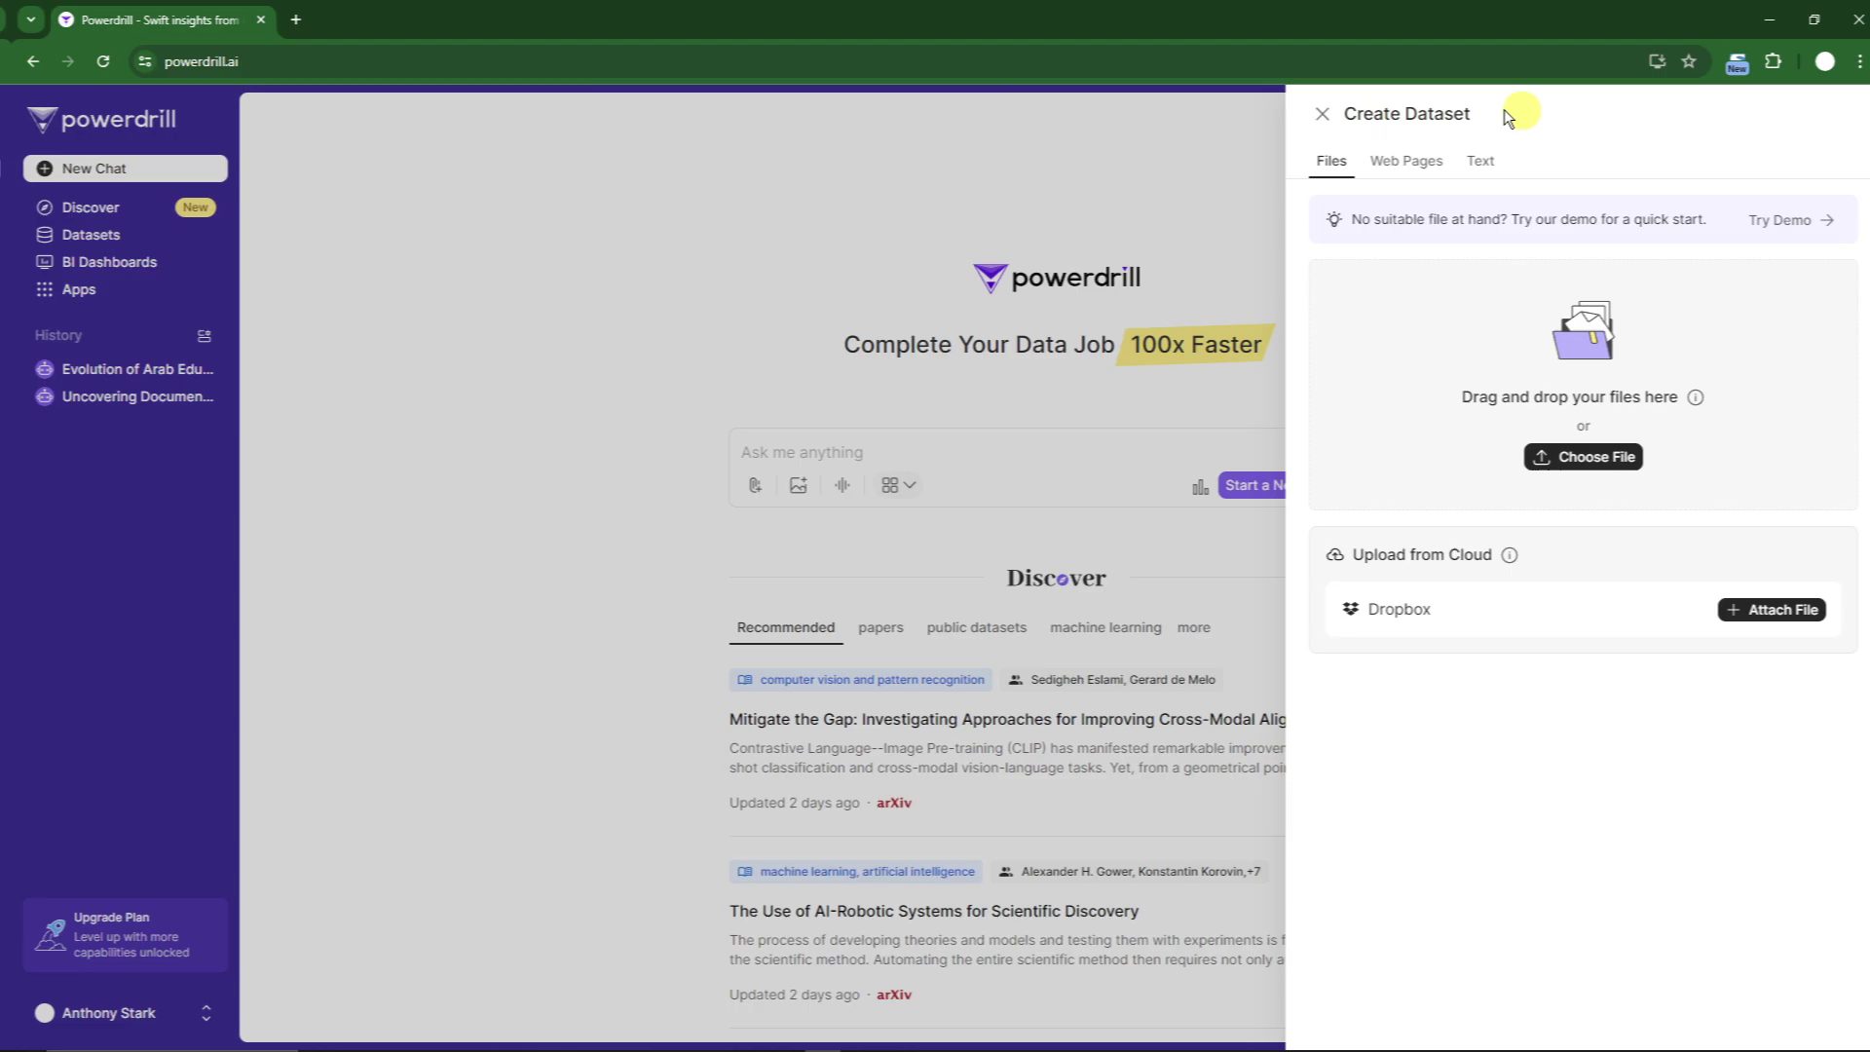
click(1322, 114)
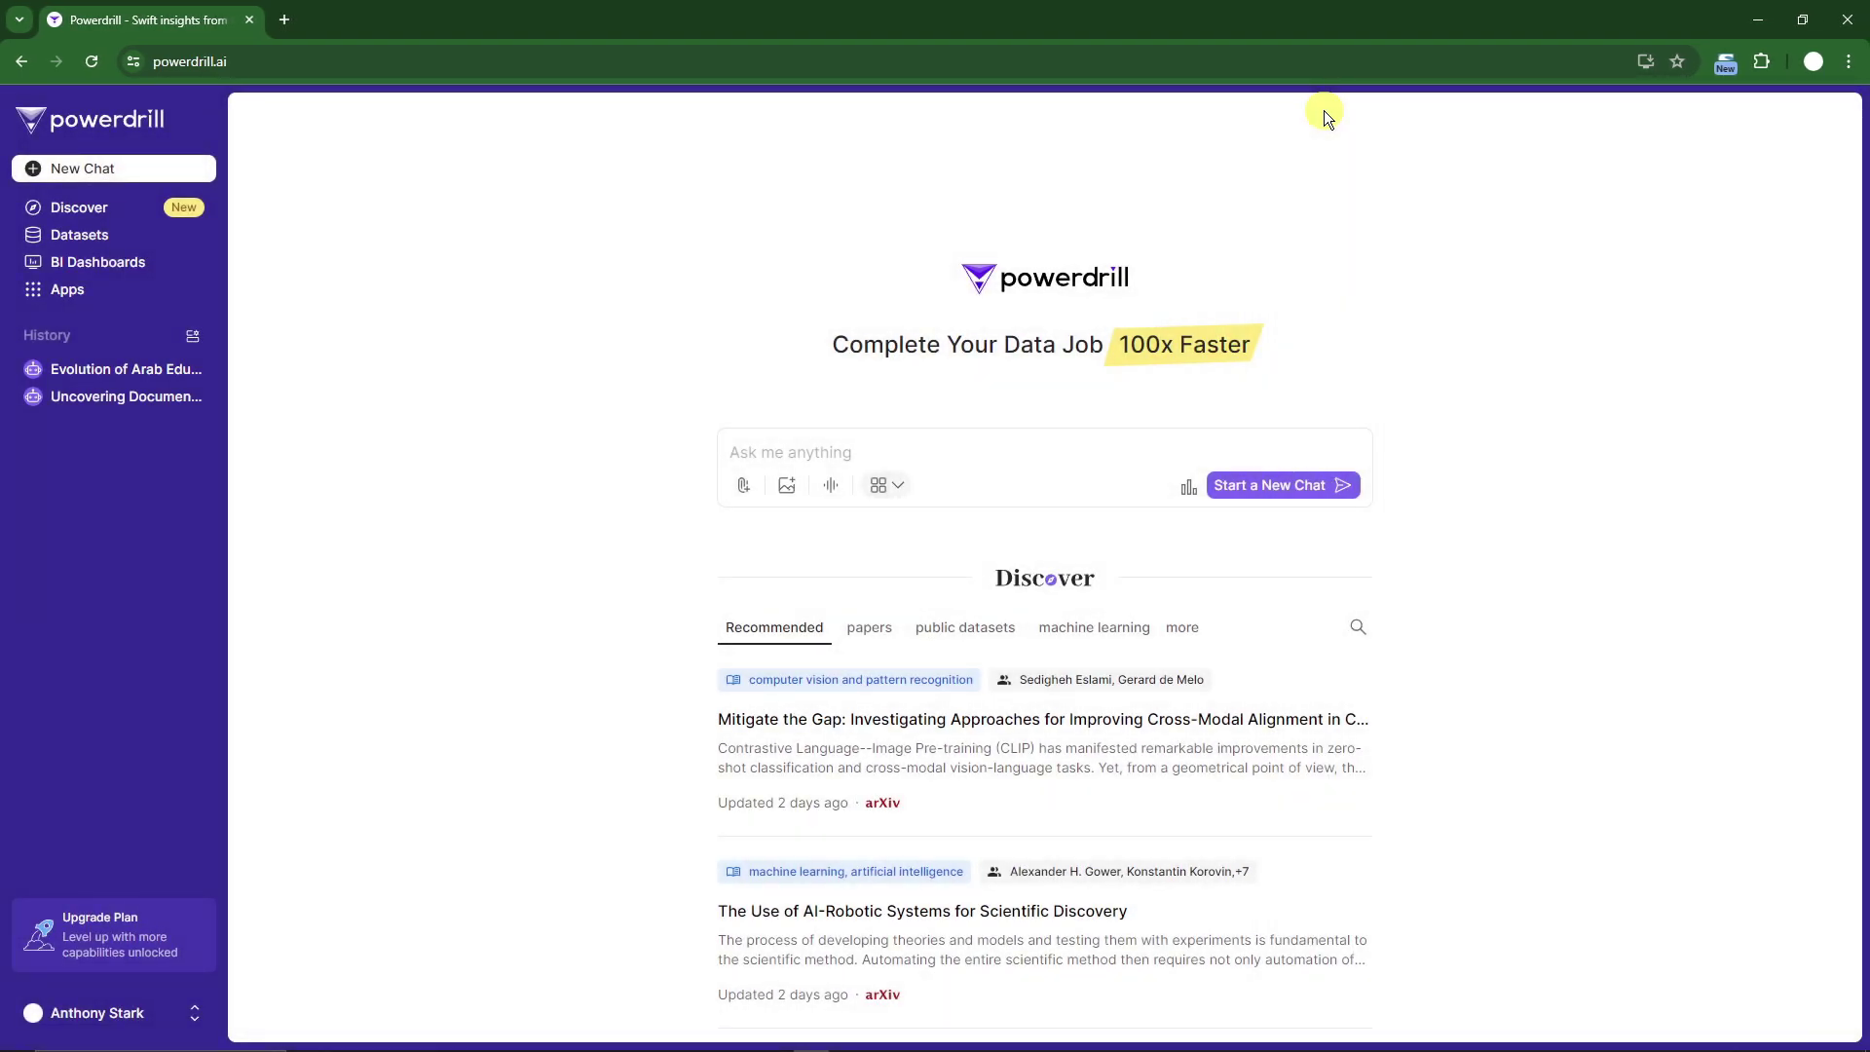
- Attach the French bulldog photo from the Desktop folder to the chat
click(786, 485)
scroll(42, 250, up, 3)
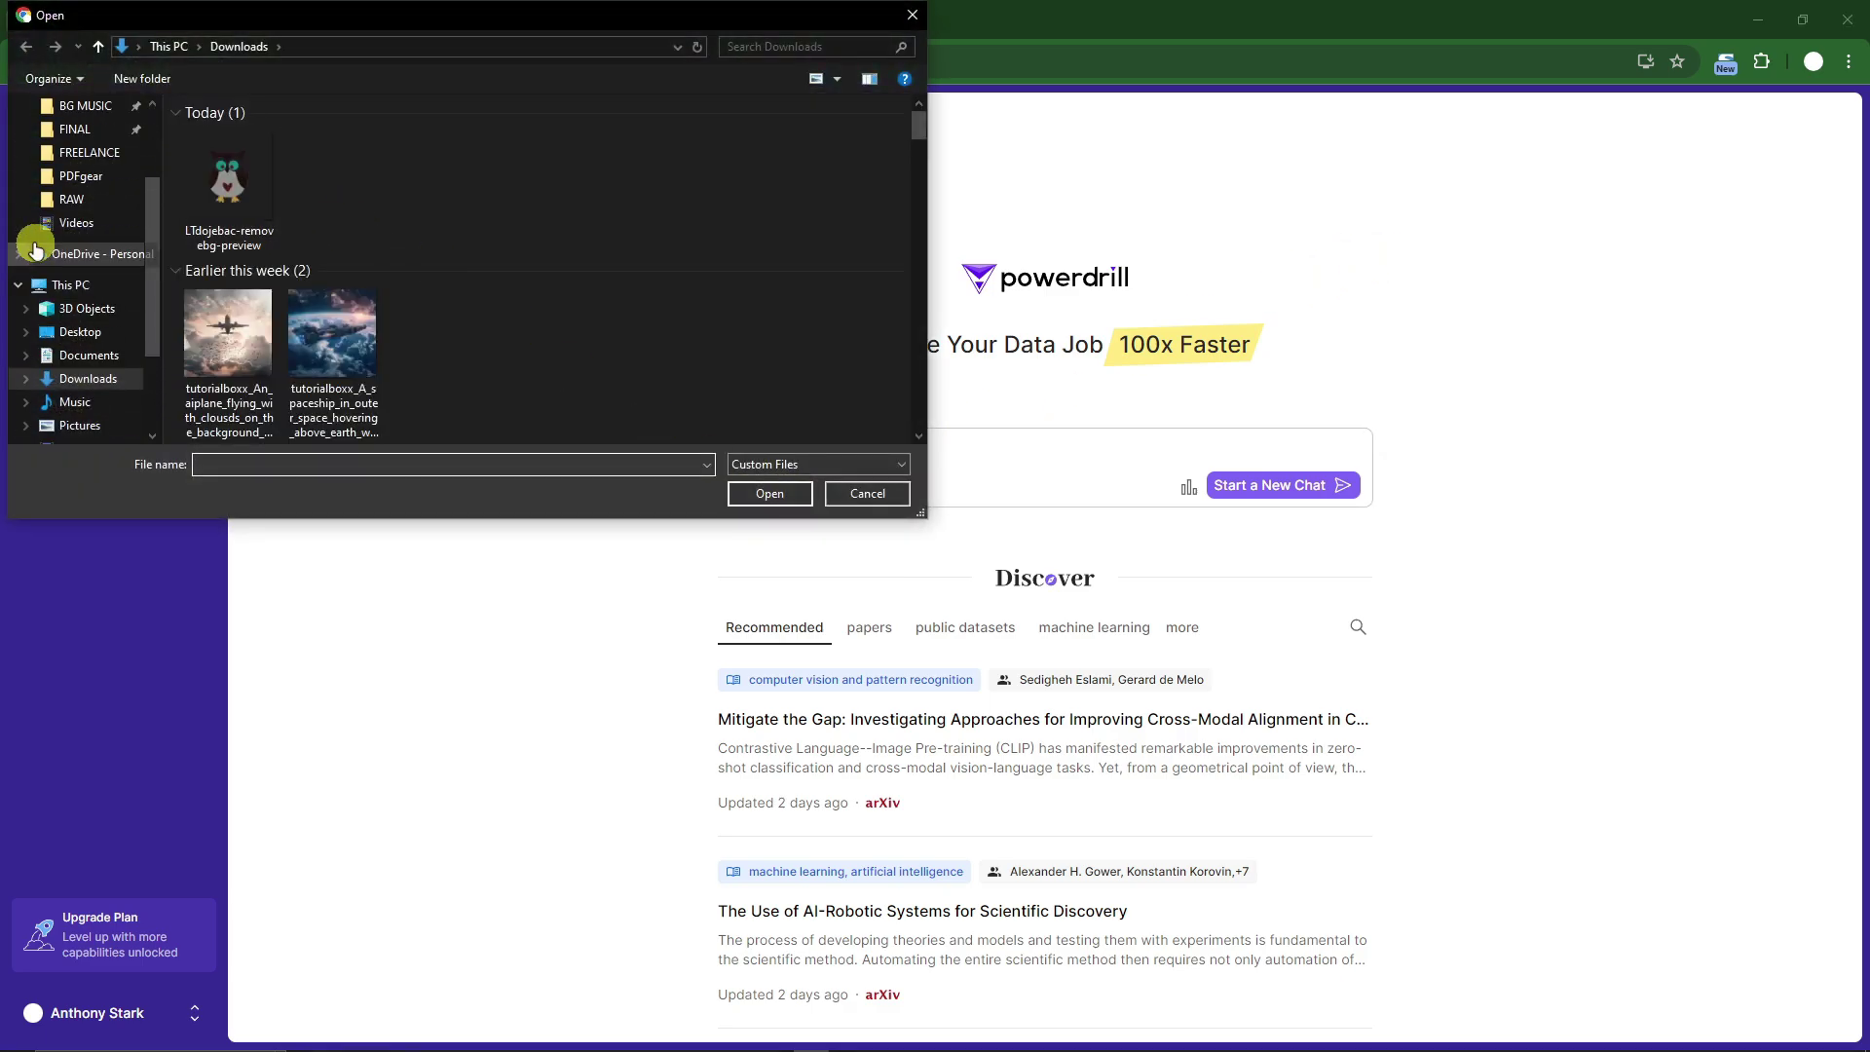
click(76, 146)
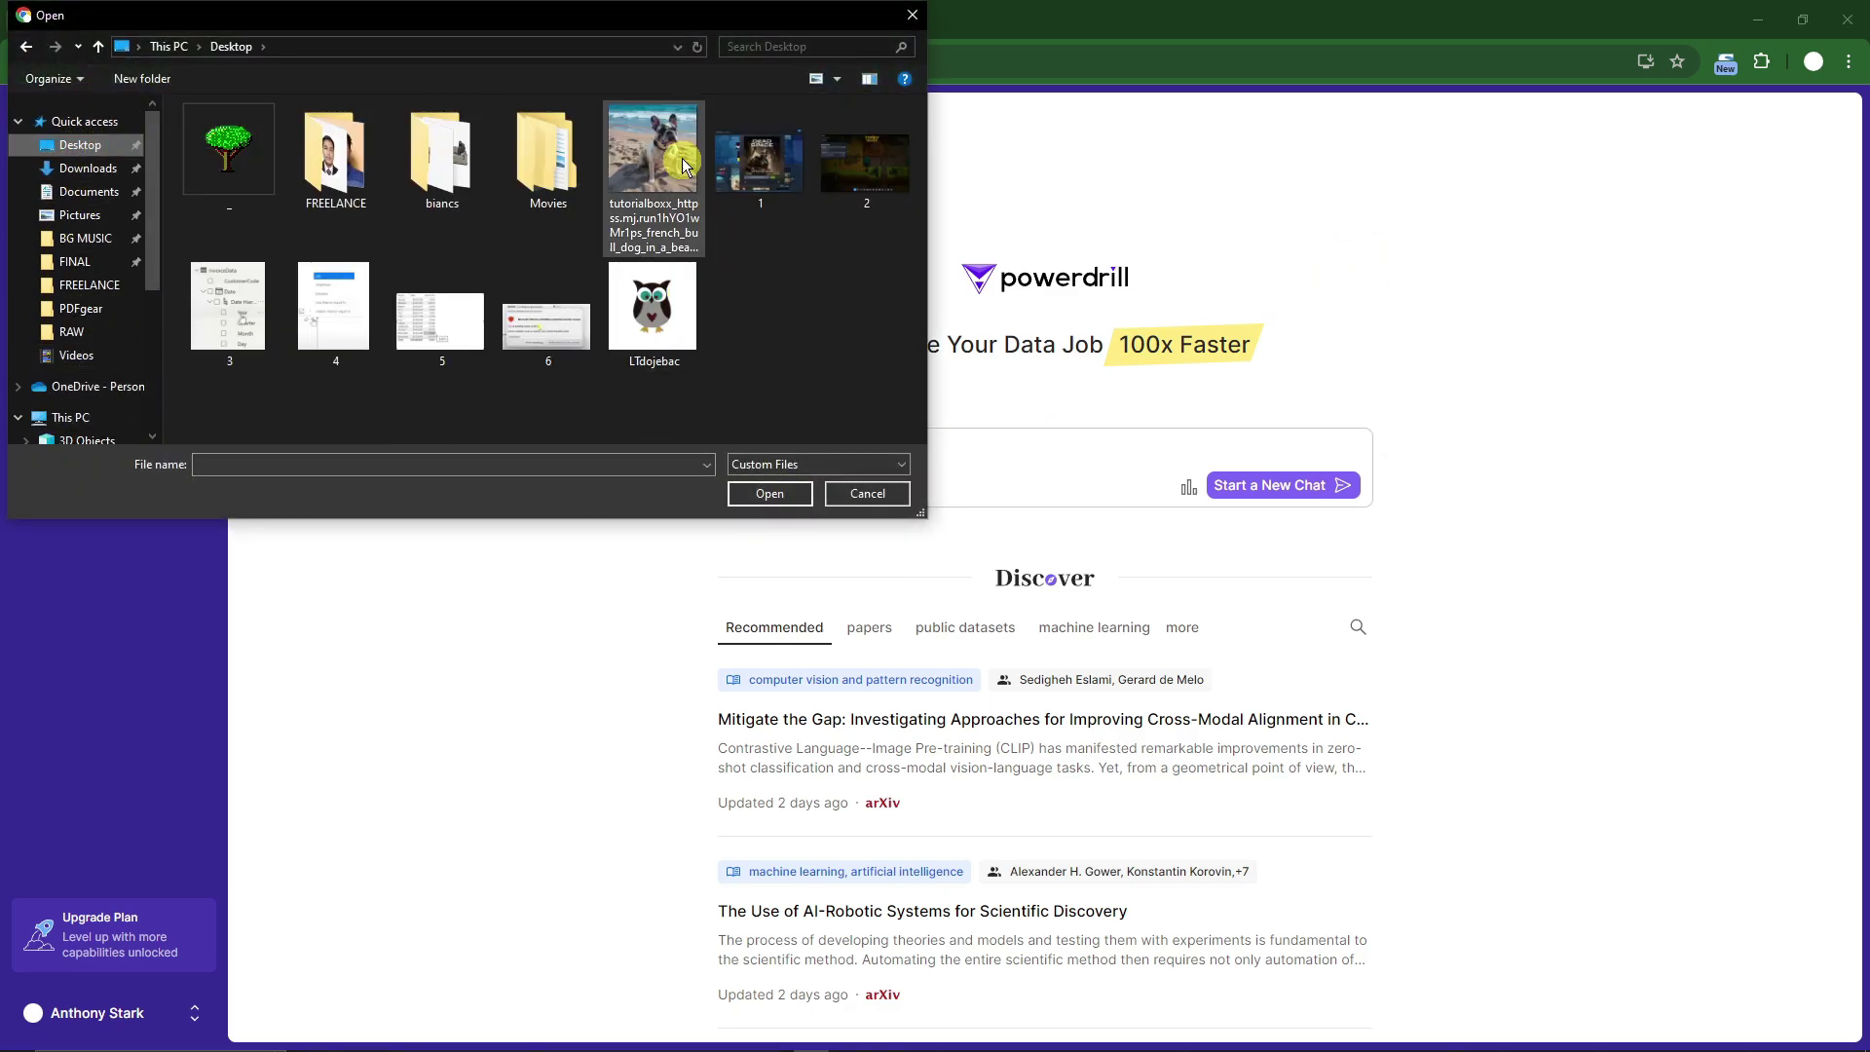
double_click(664, 130)
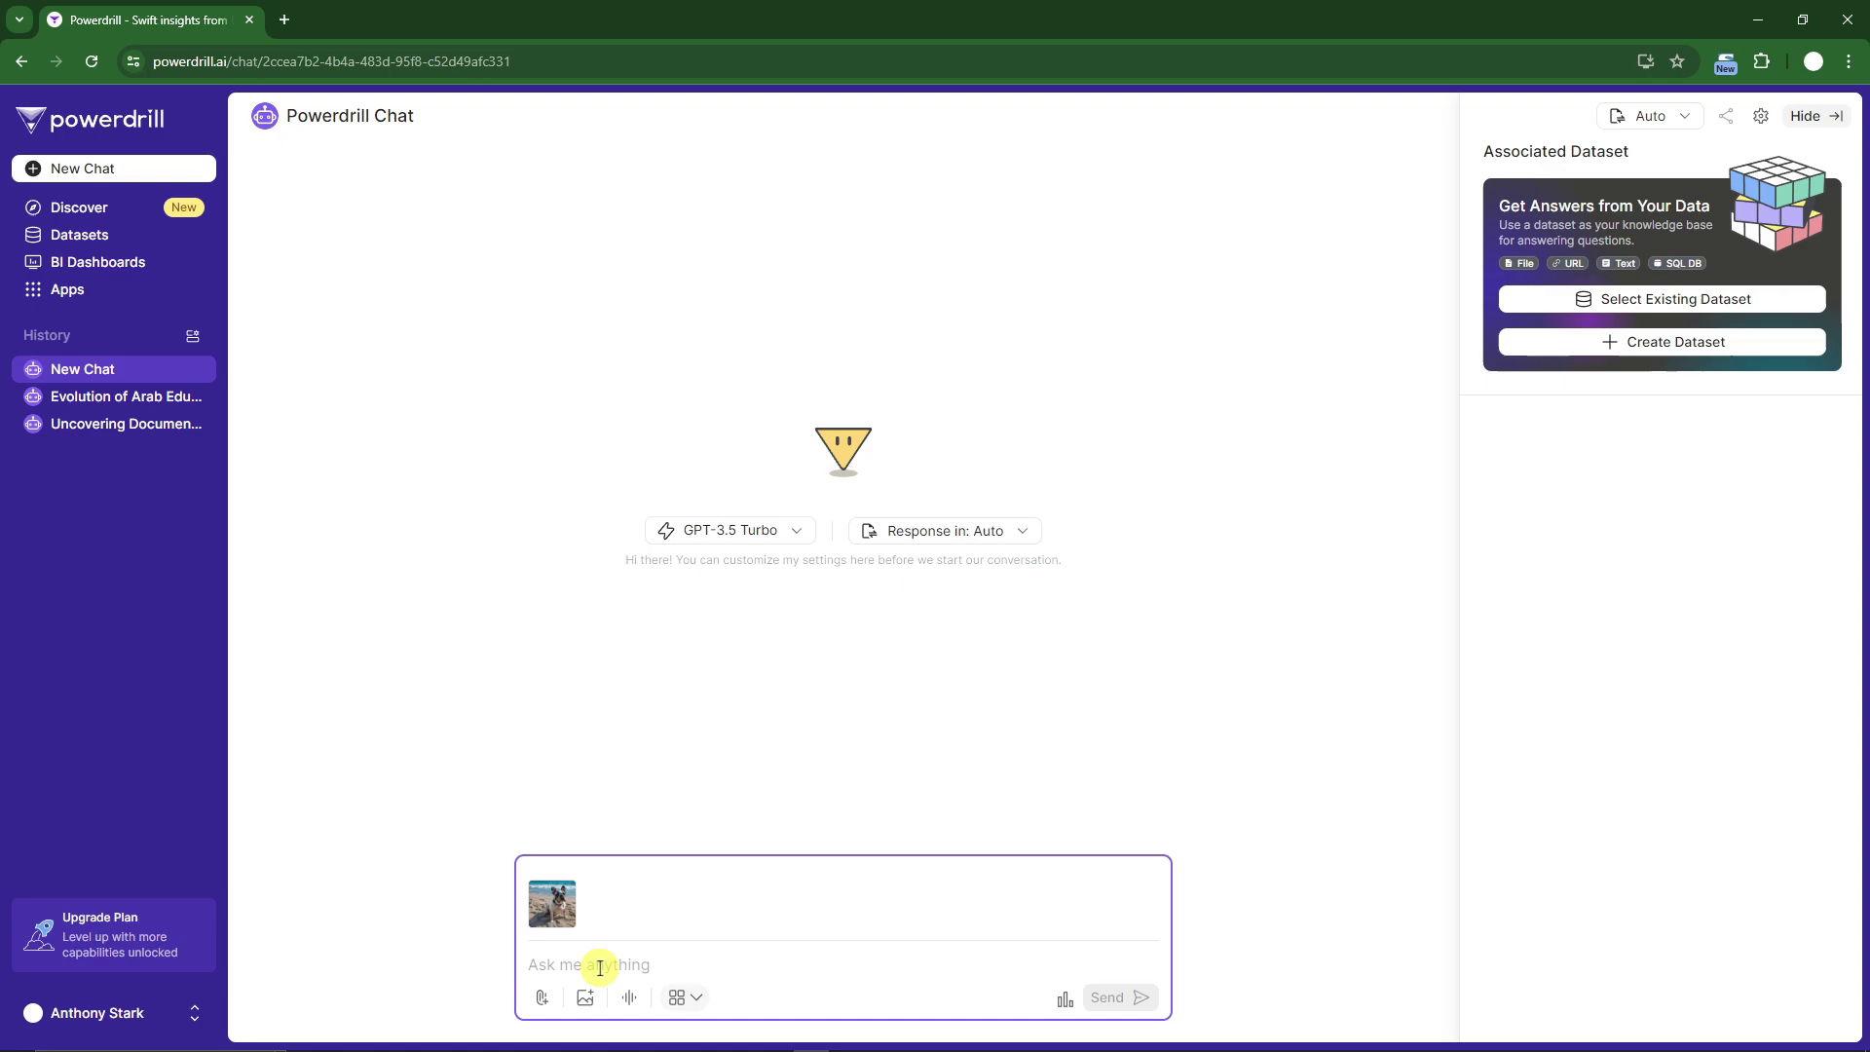
- Ask "What this image depicts?" about the attached photo
text(What)
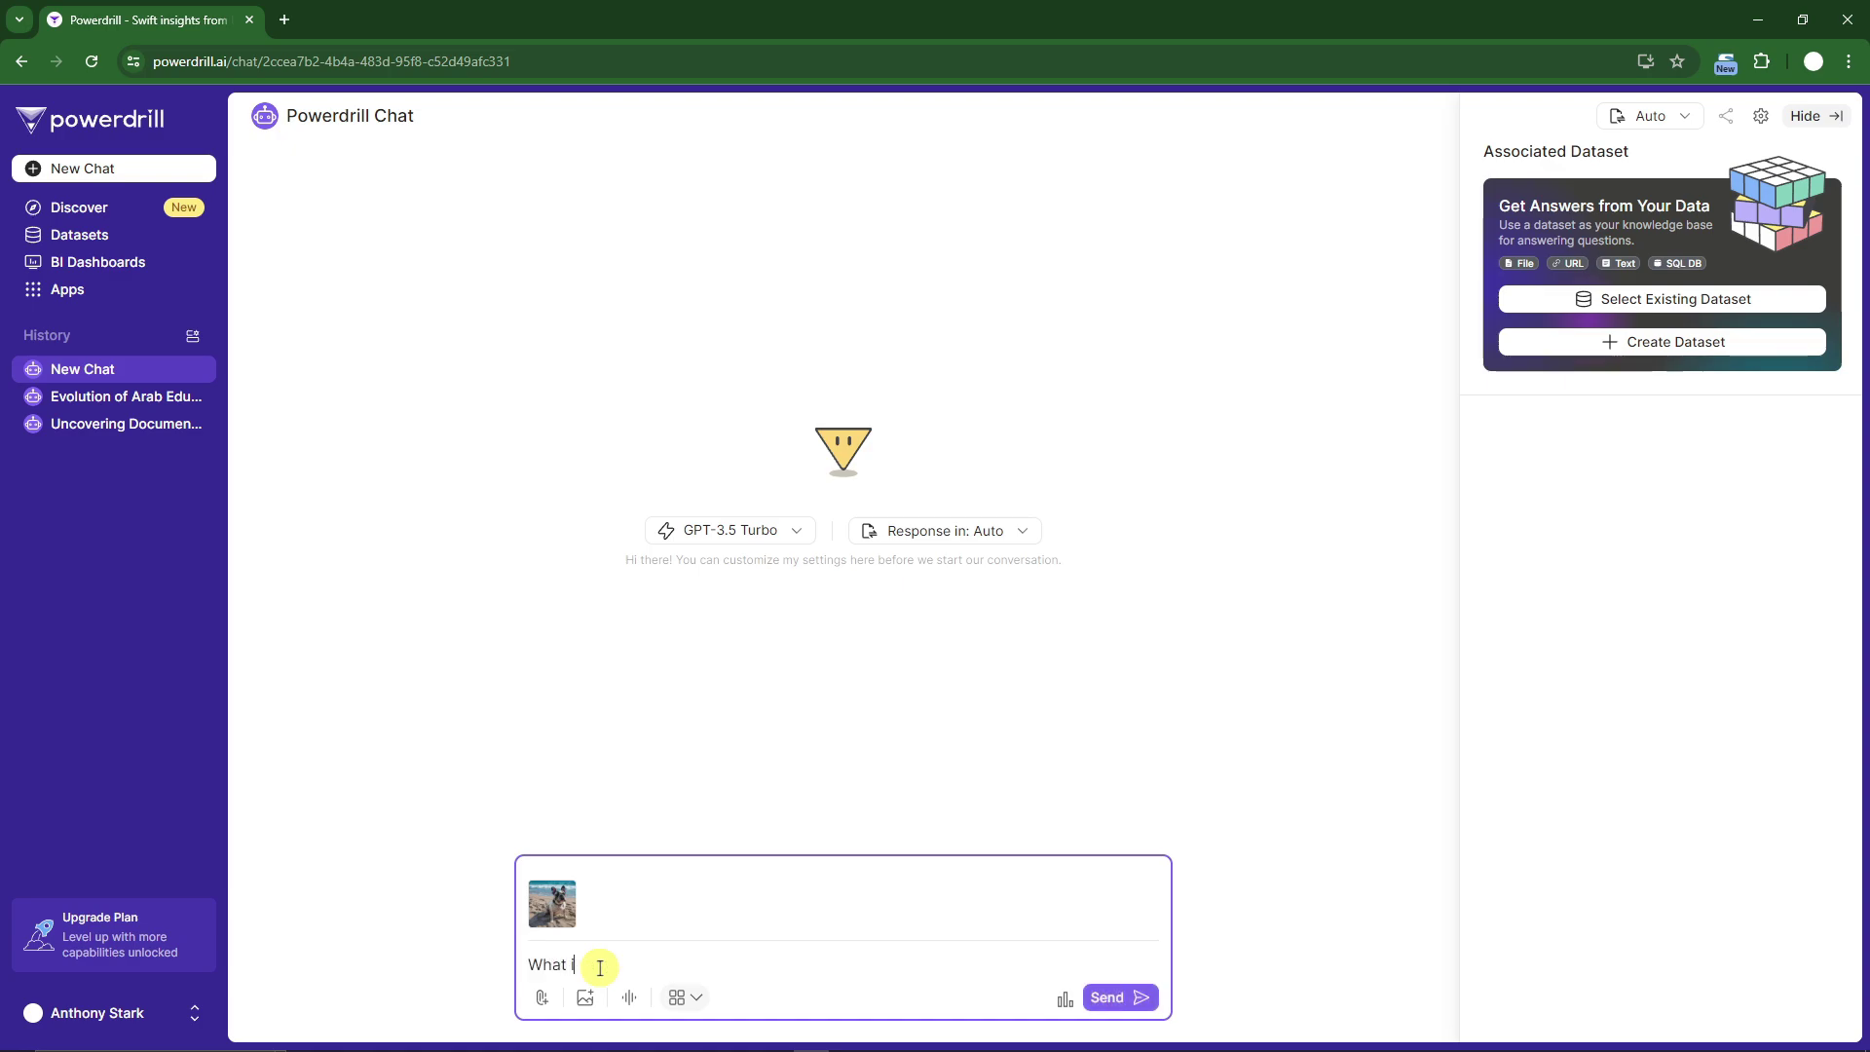
text( is this image?)
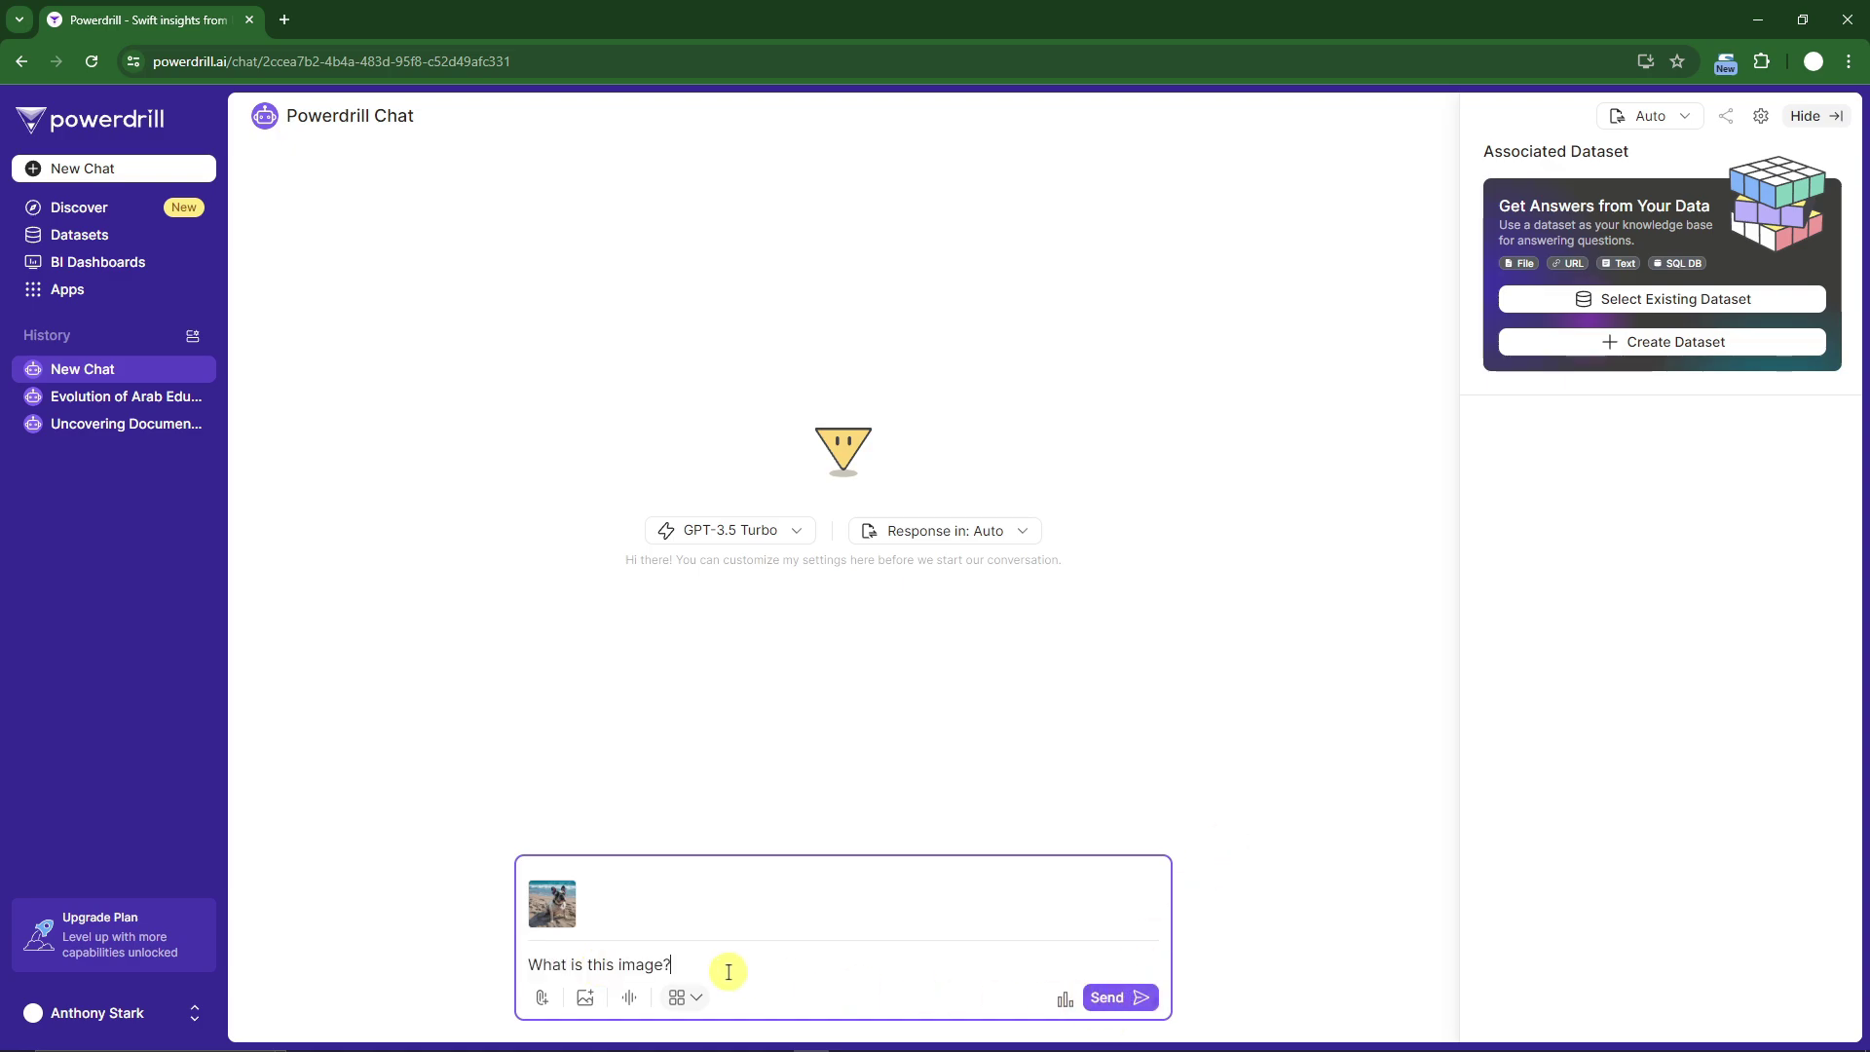
drag(727, 967, 477, 960)
text(W)
key(BackSpace)
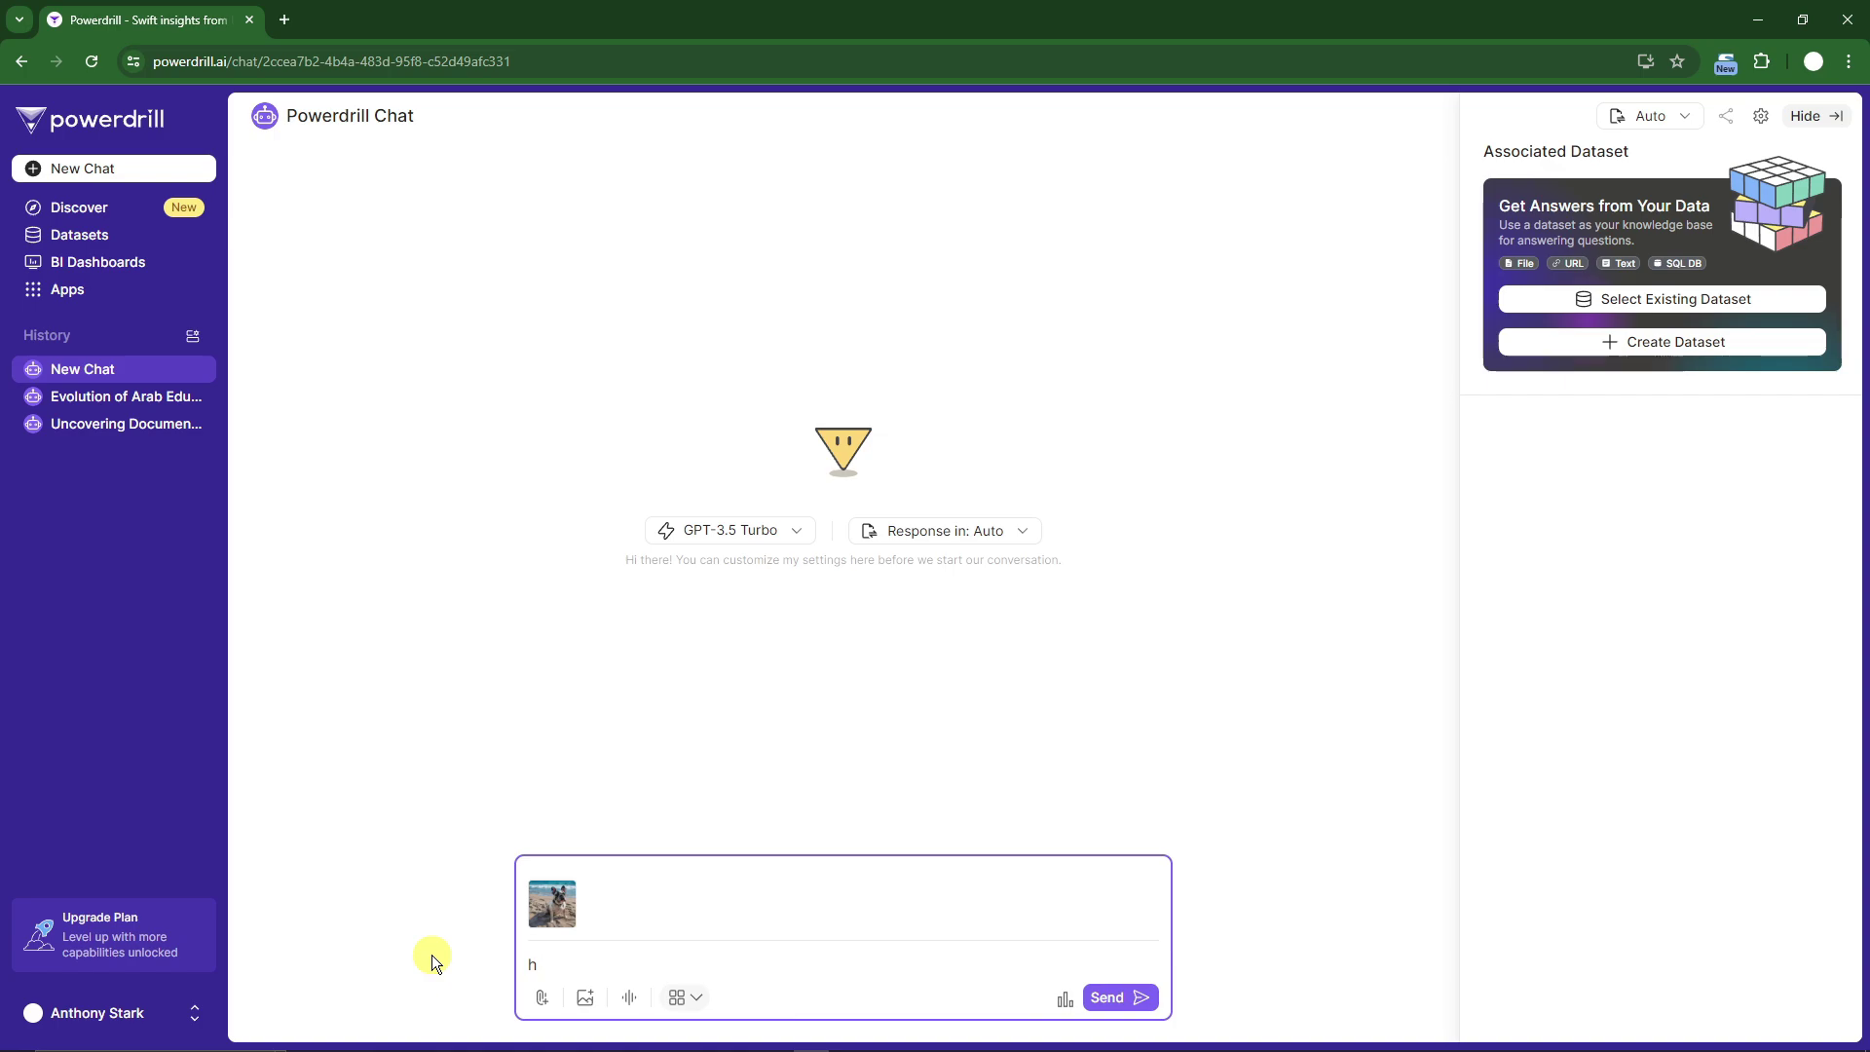
text(Whi)
text(at this image e)
key(BackSpace)
text(depicts?)
key(Return)
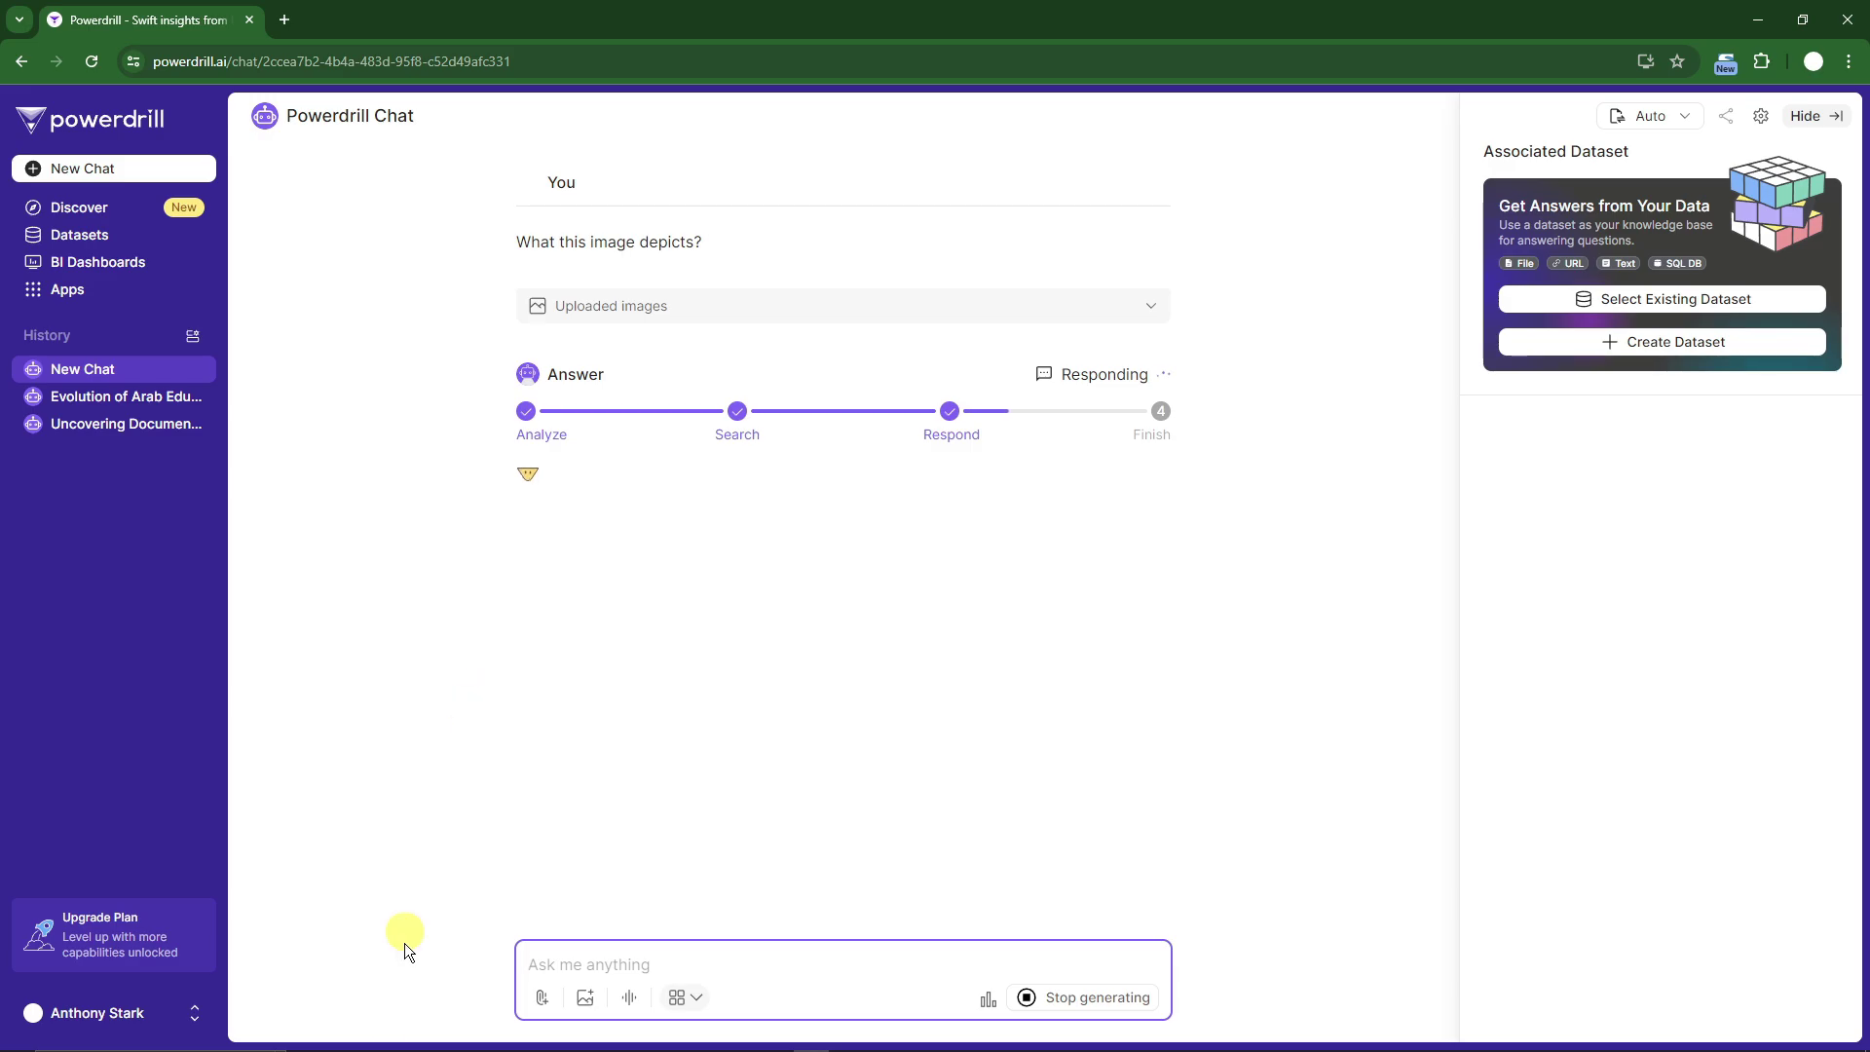
- Open the dog photo in Windows Photos and place it beside Powerdrill's answer
click(811, 1033)
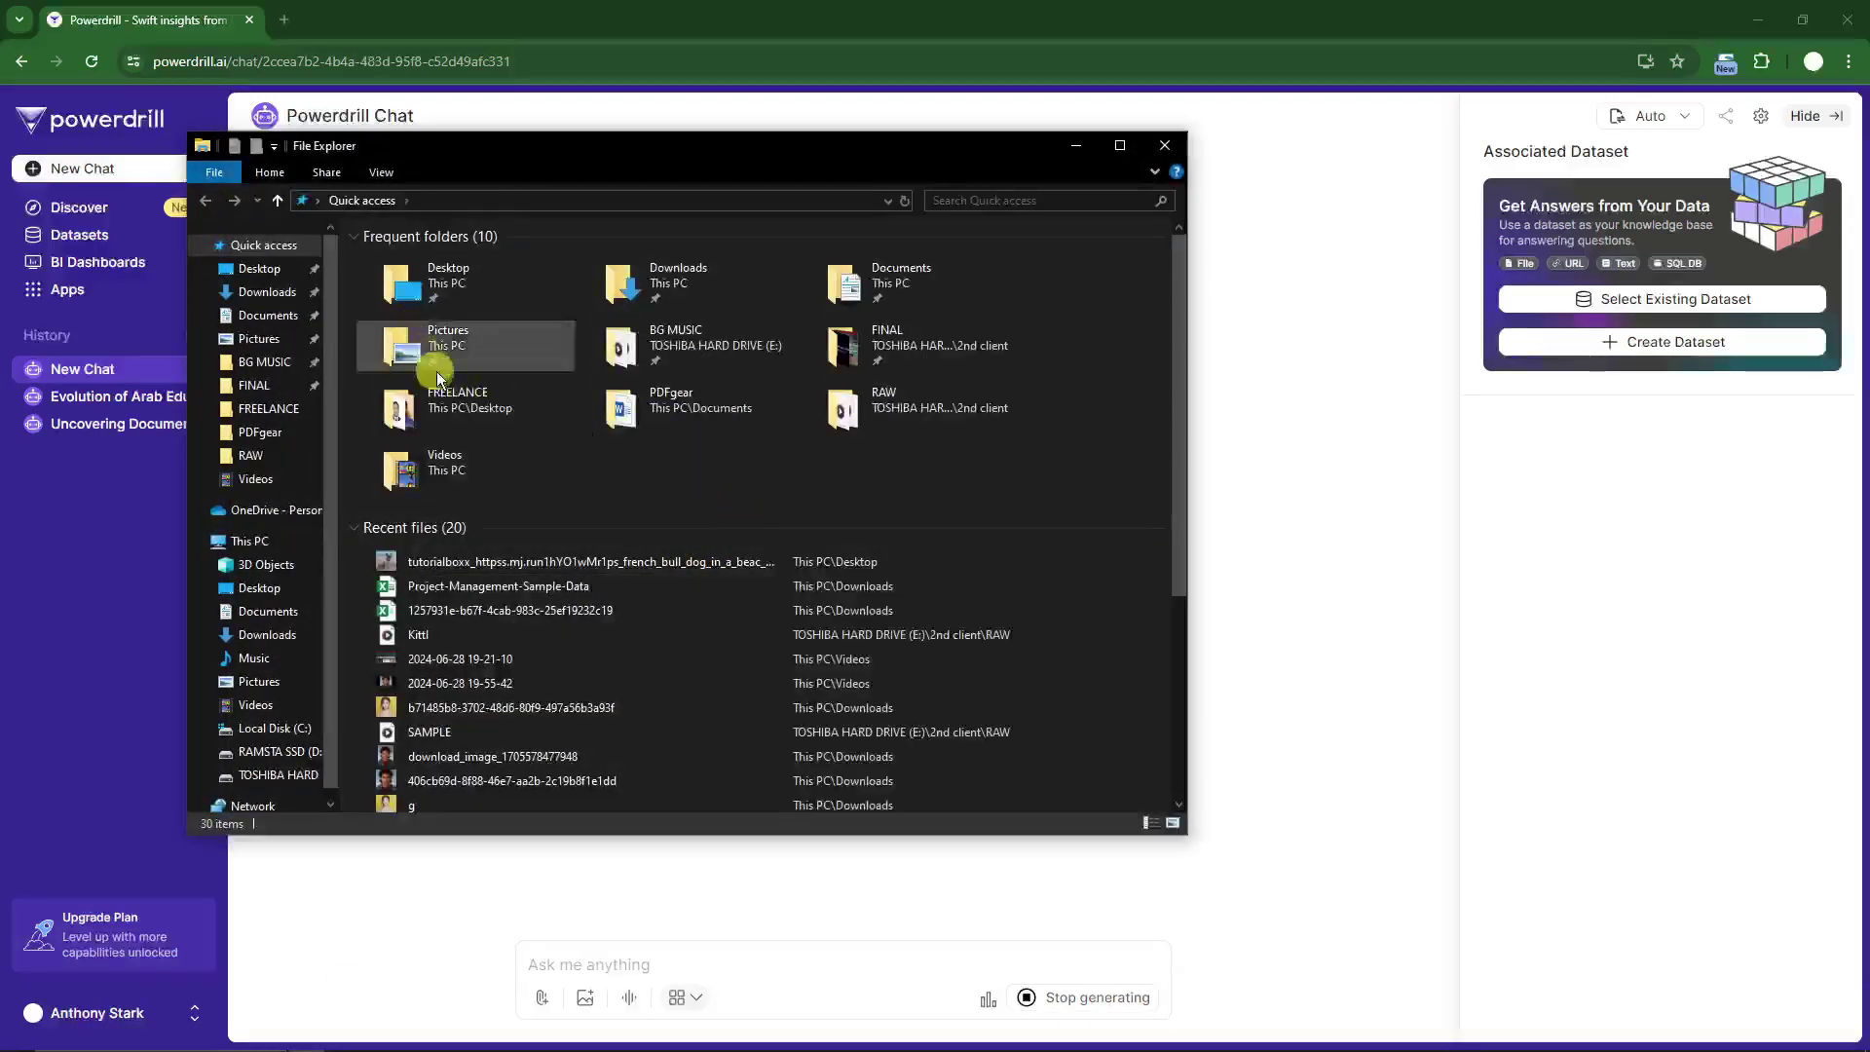
double_click(703, 561)
click(1168, 142)
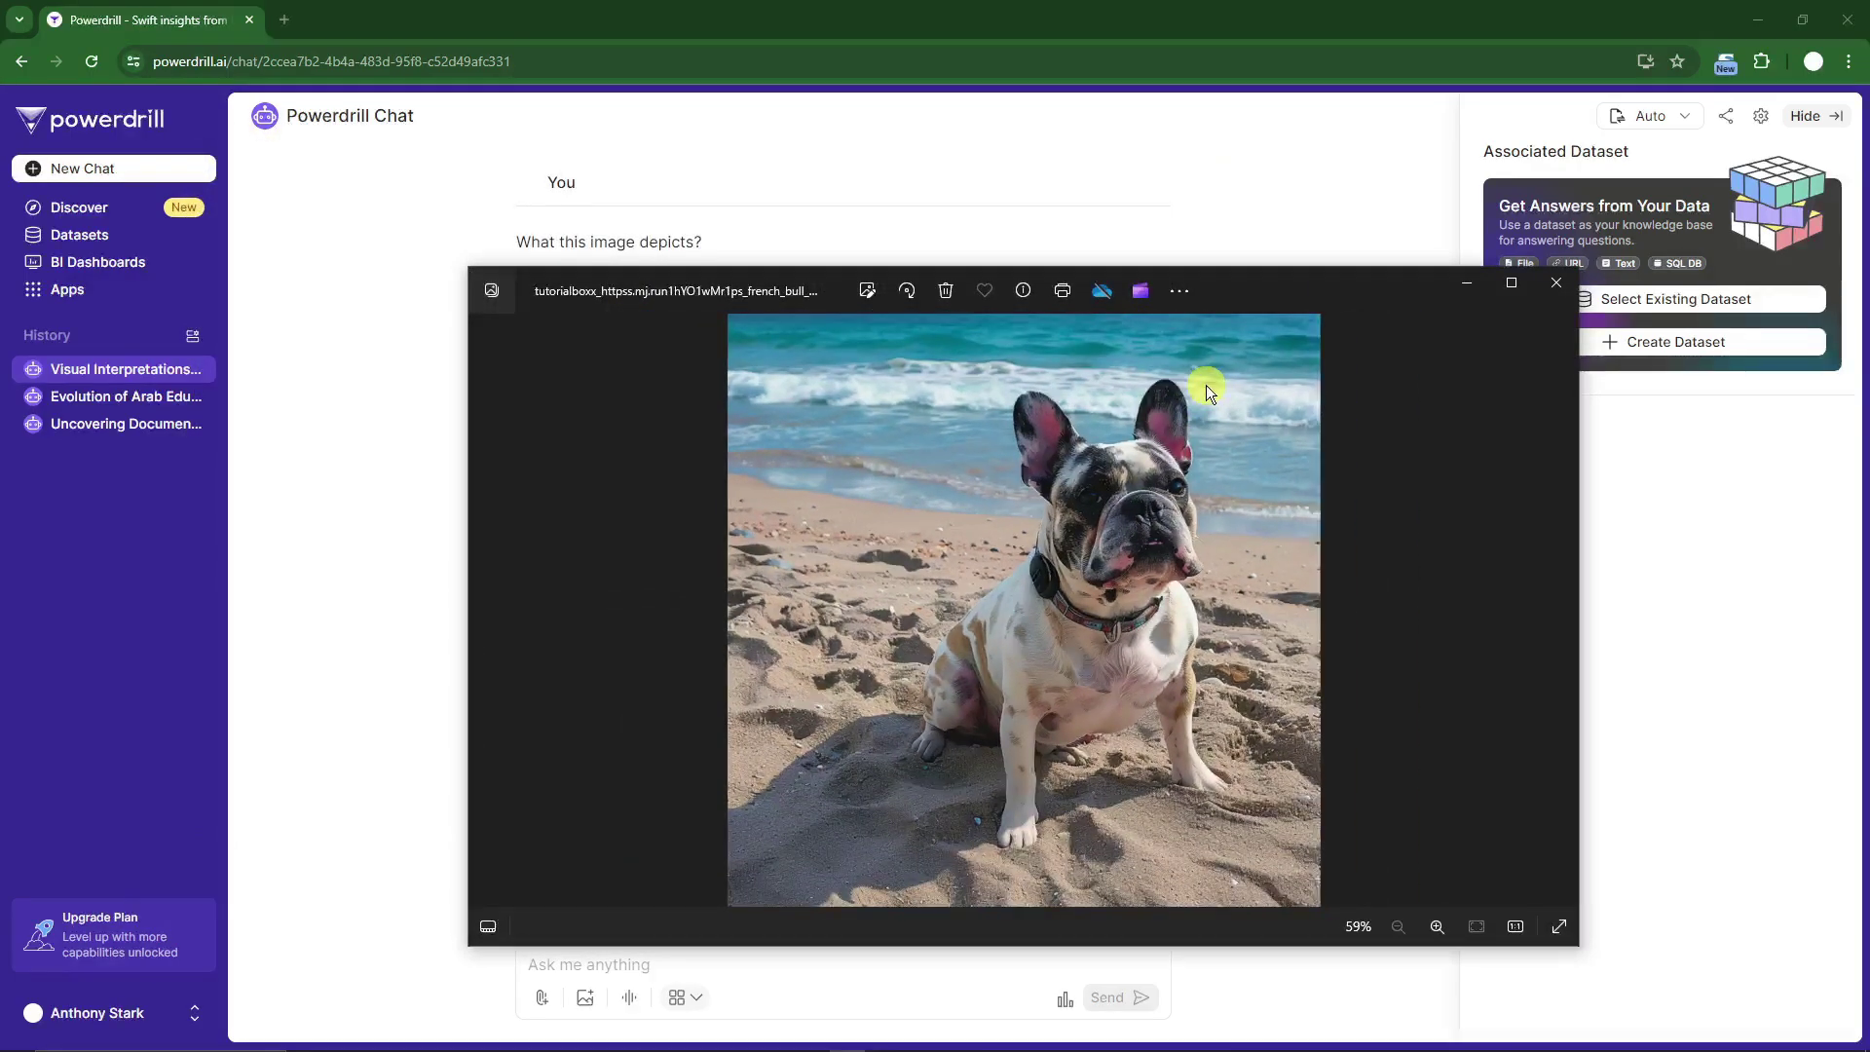
drag(467, 350, 974, 389)
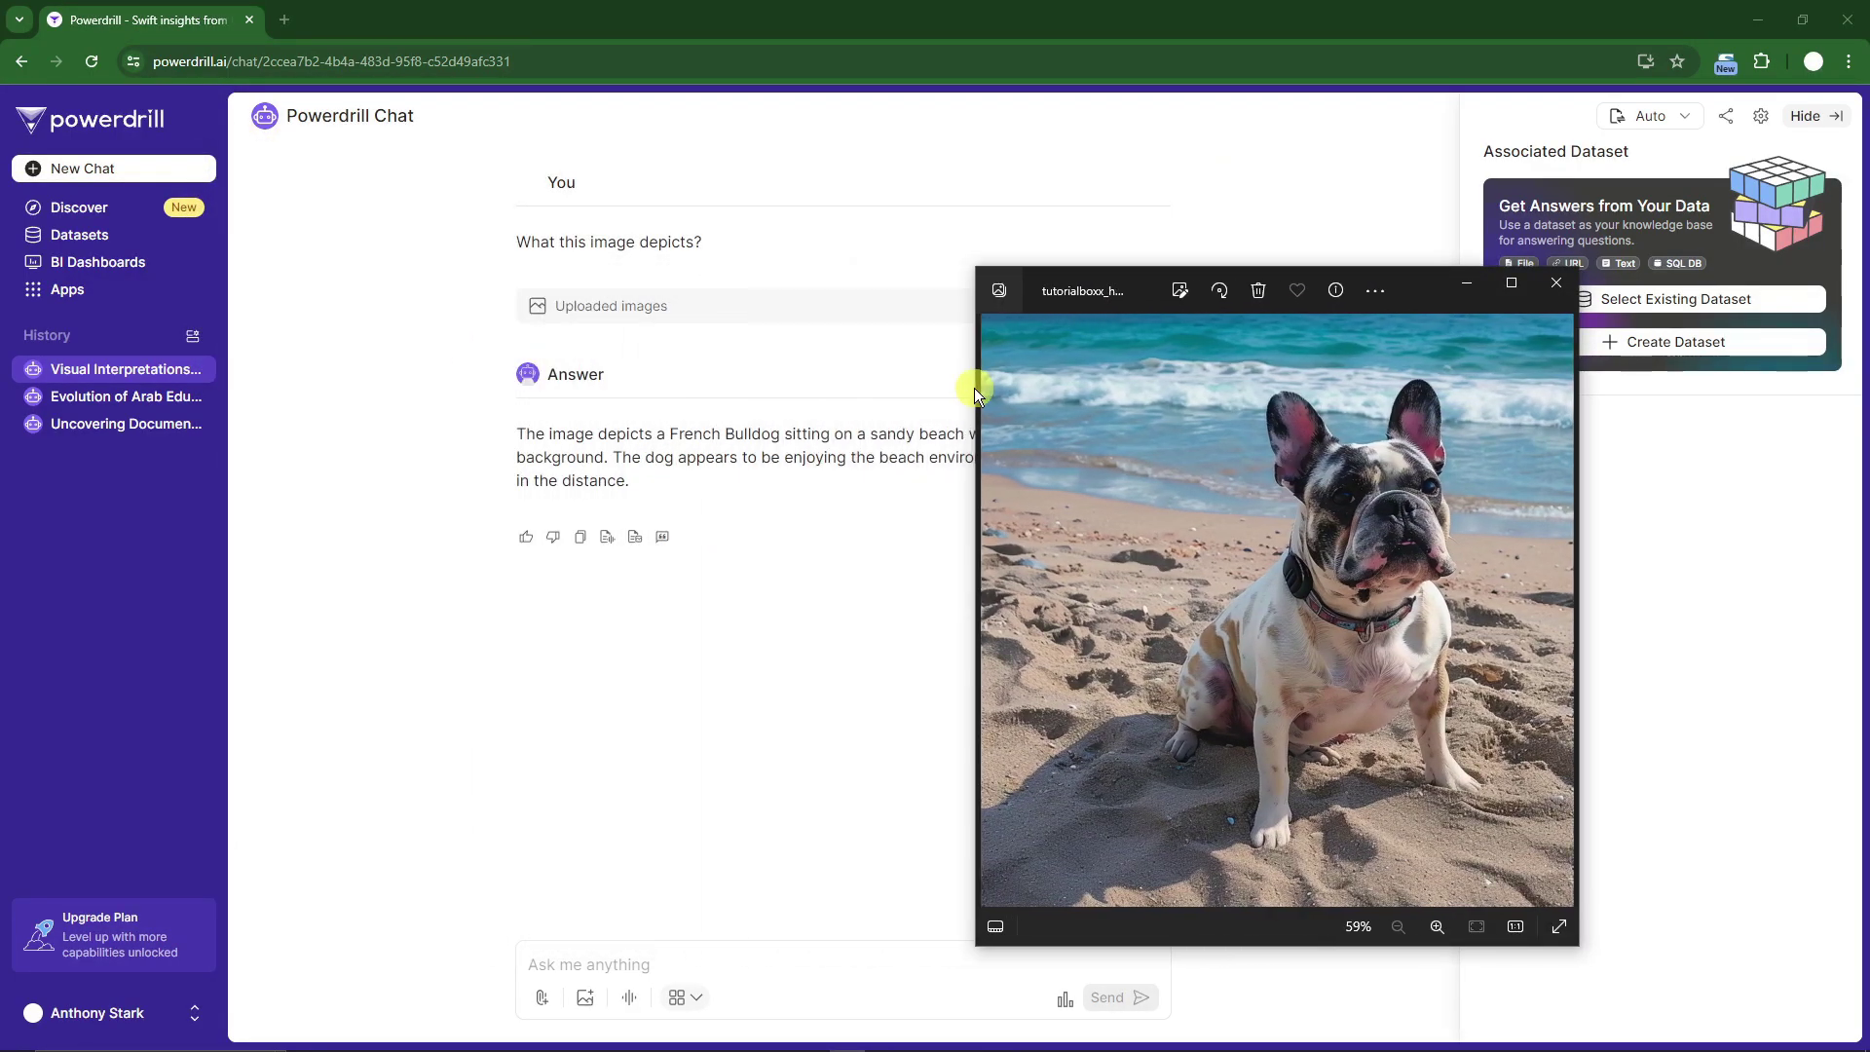
drag(1421, 289, 1696, 240)
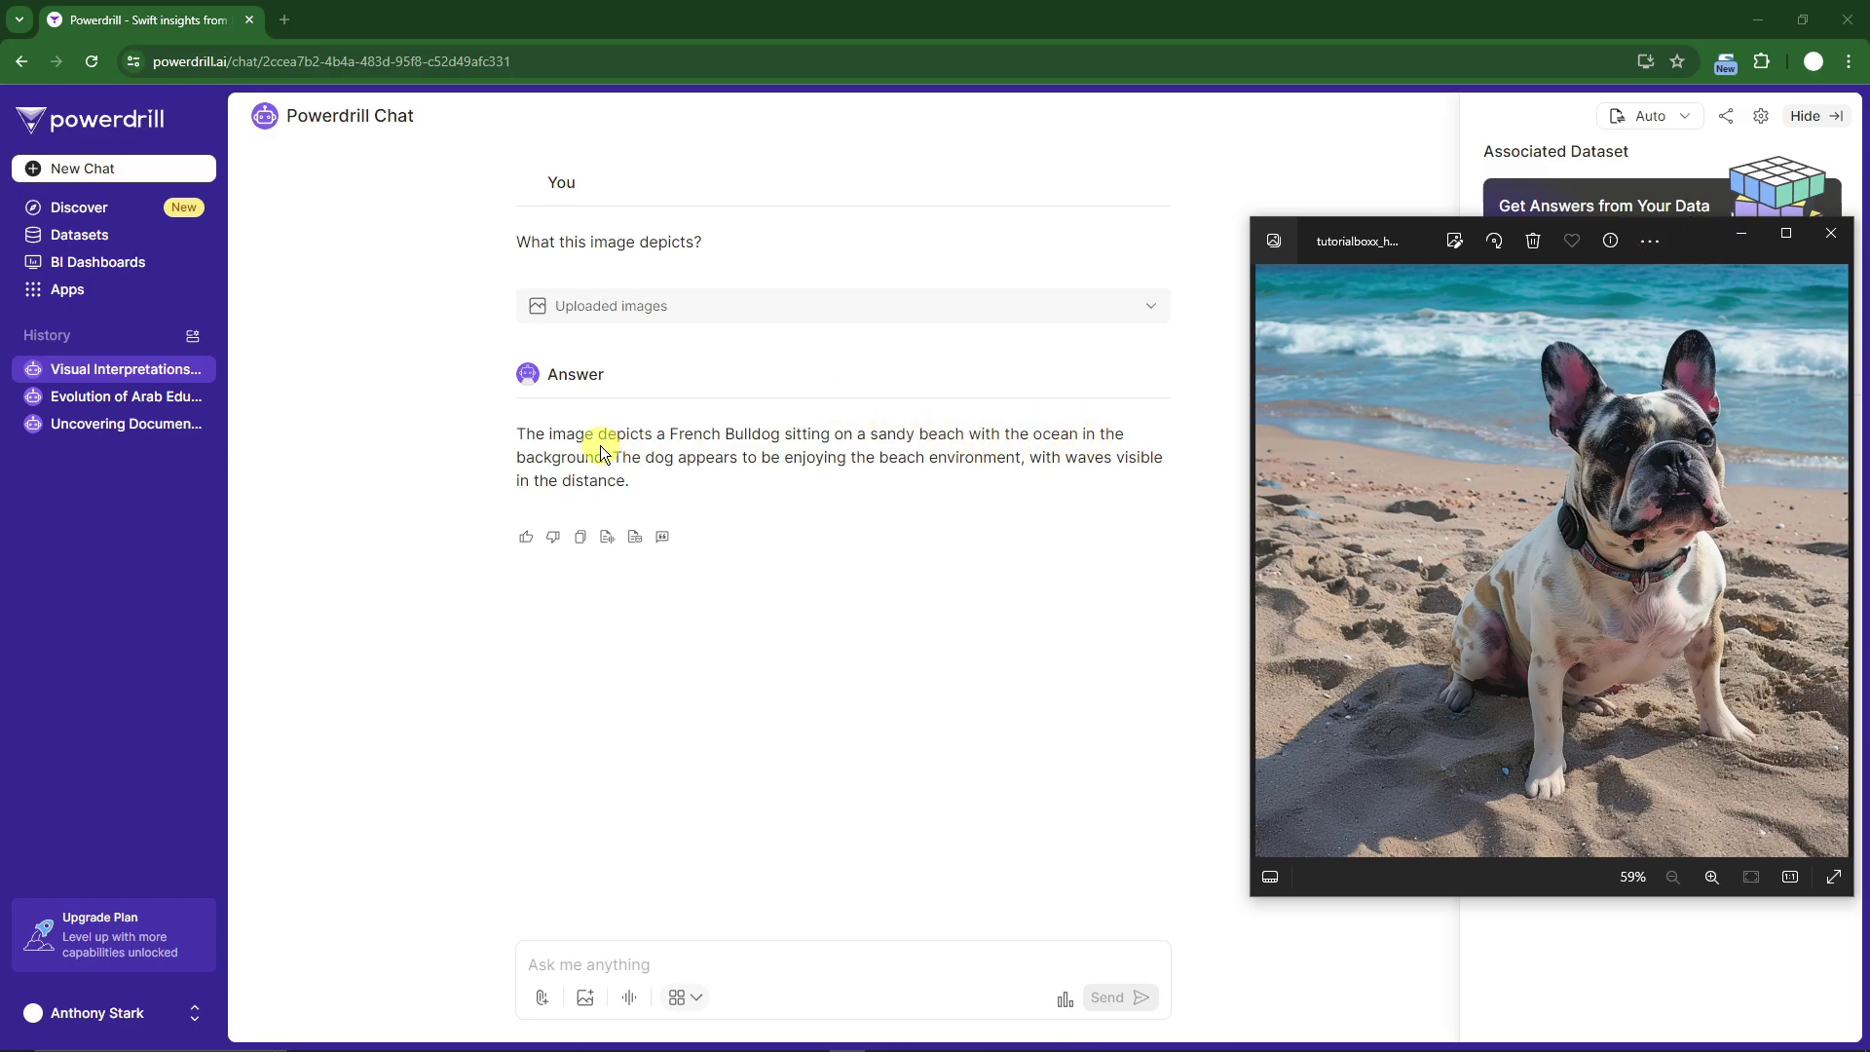
- Compare the photo with the answer's French Bulldog beach description, then close Photos
drag(616, 457, 646, 480)
click(786, 487)
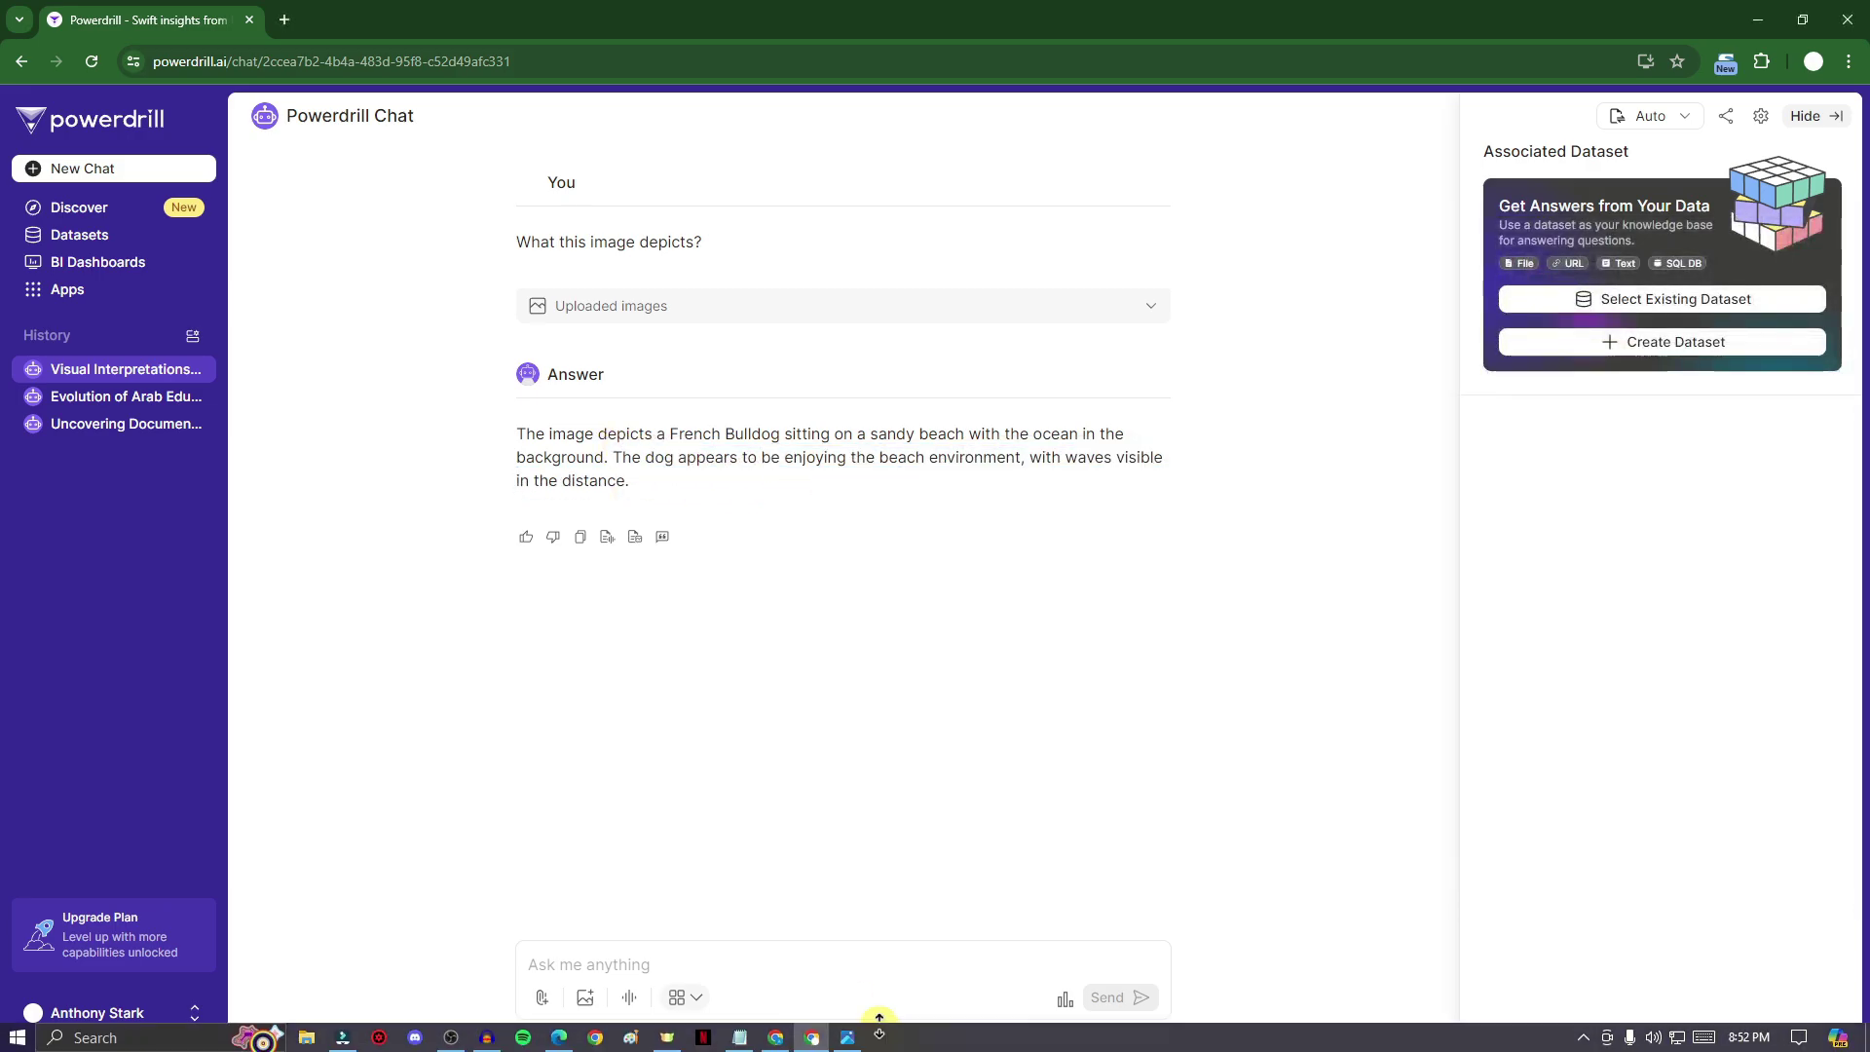
click(839, 1030)
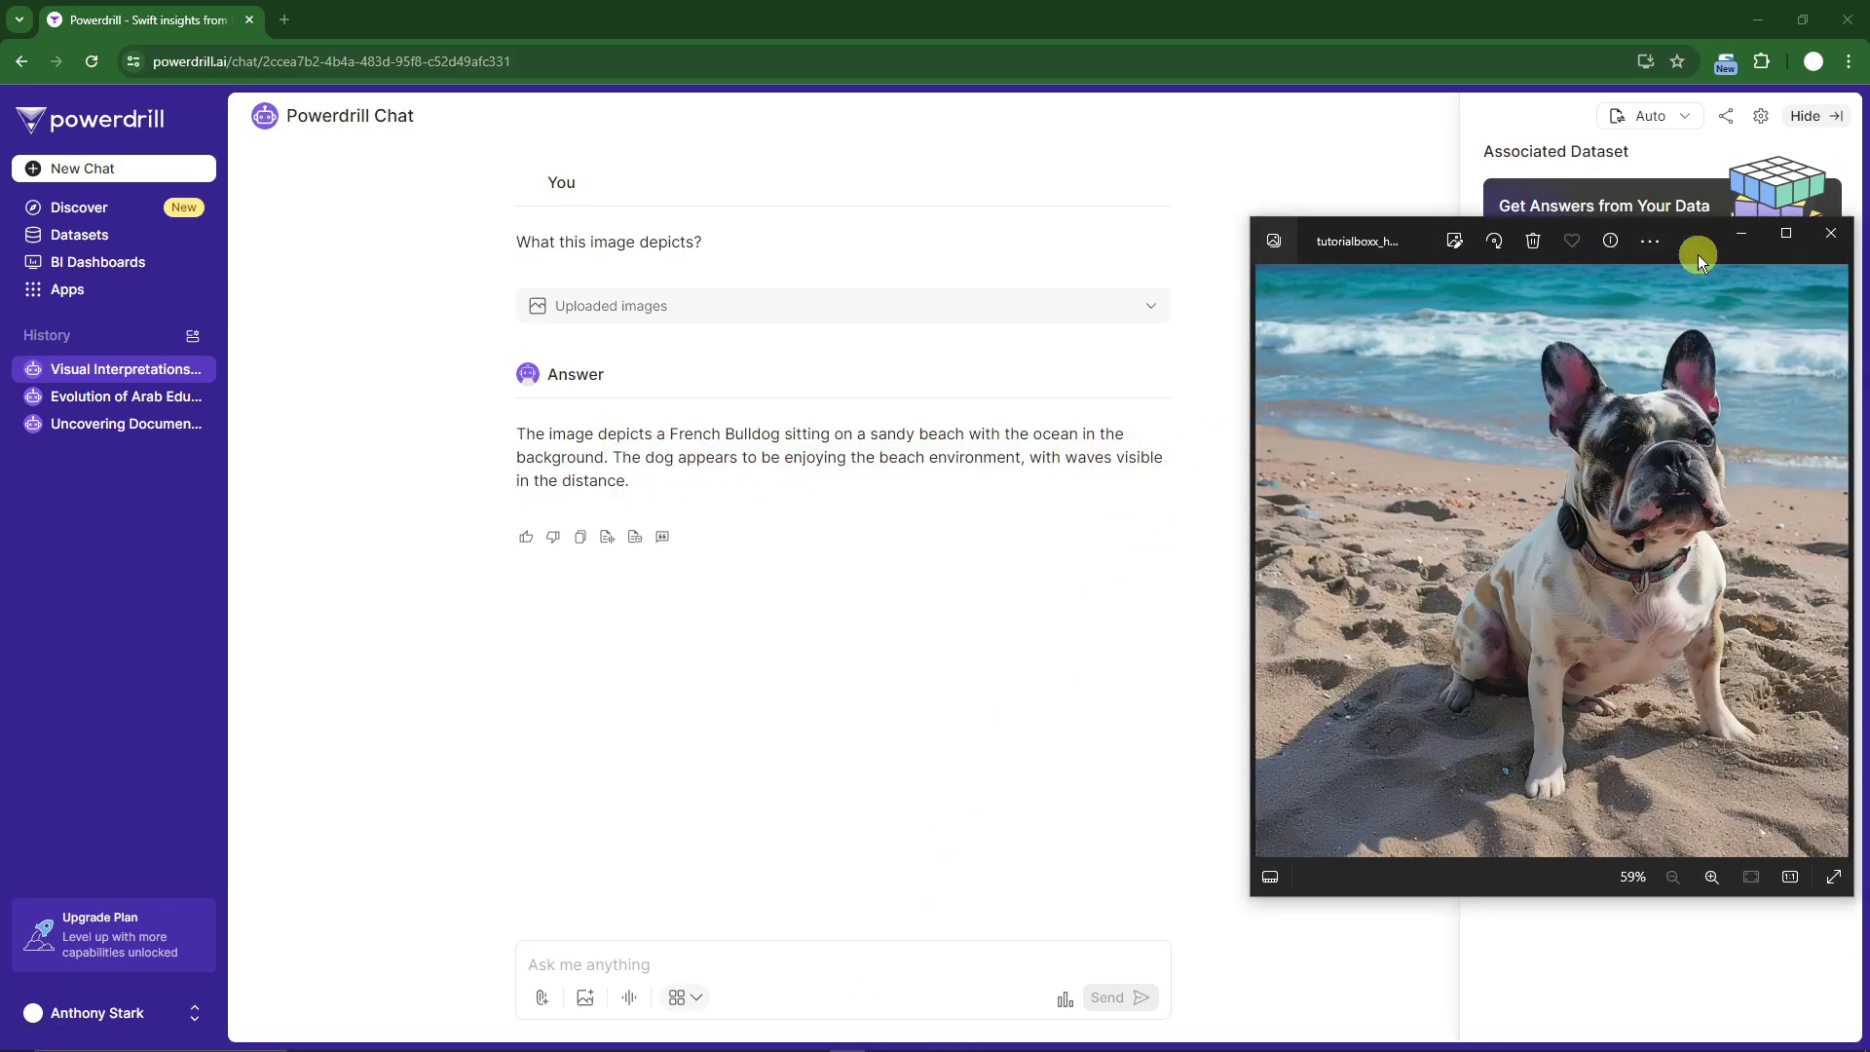
drag(1698, 254, 1657, 222)
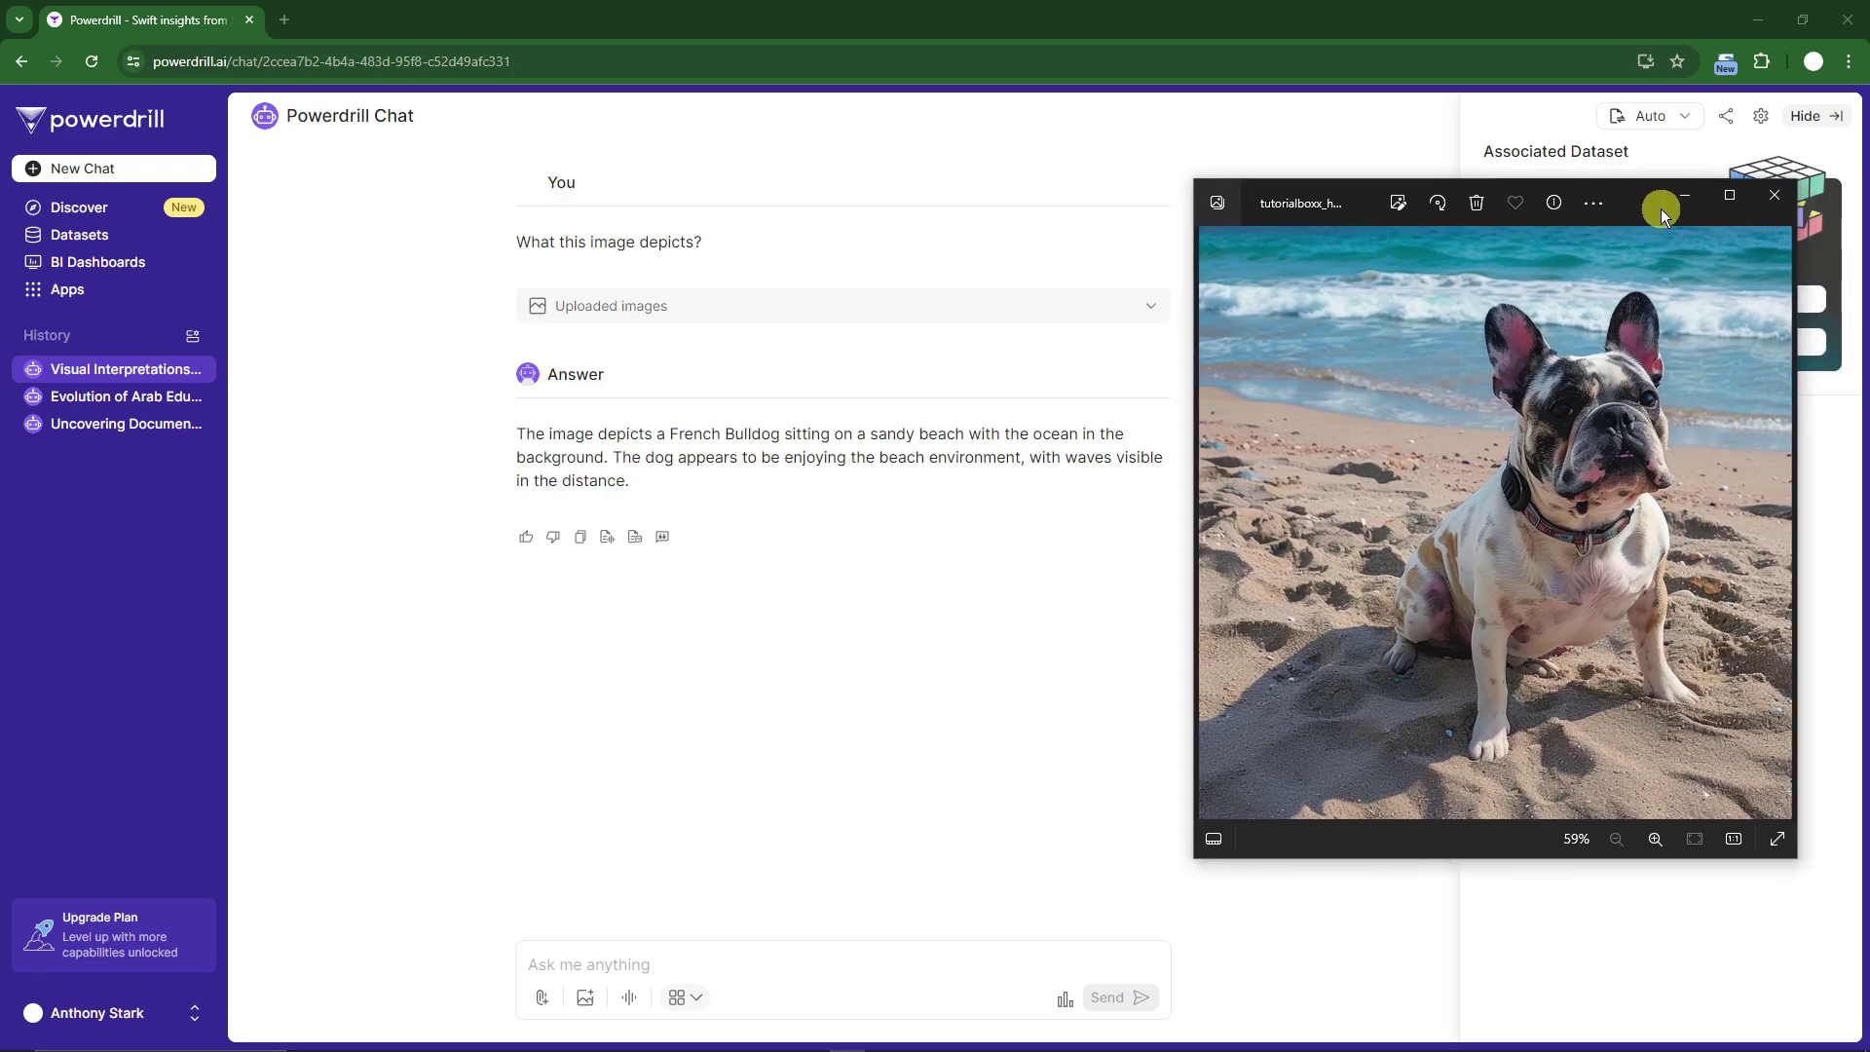
click(1700, 200)
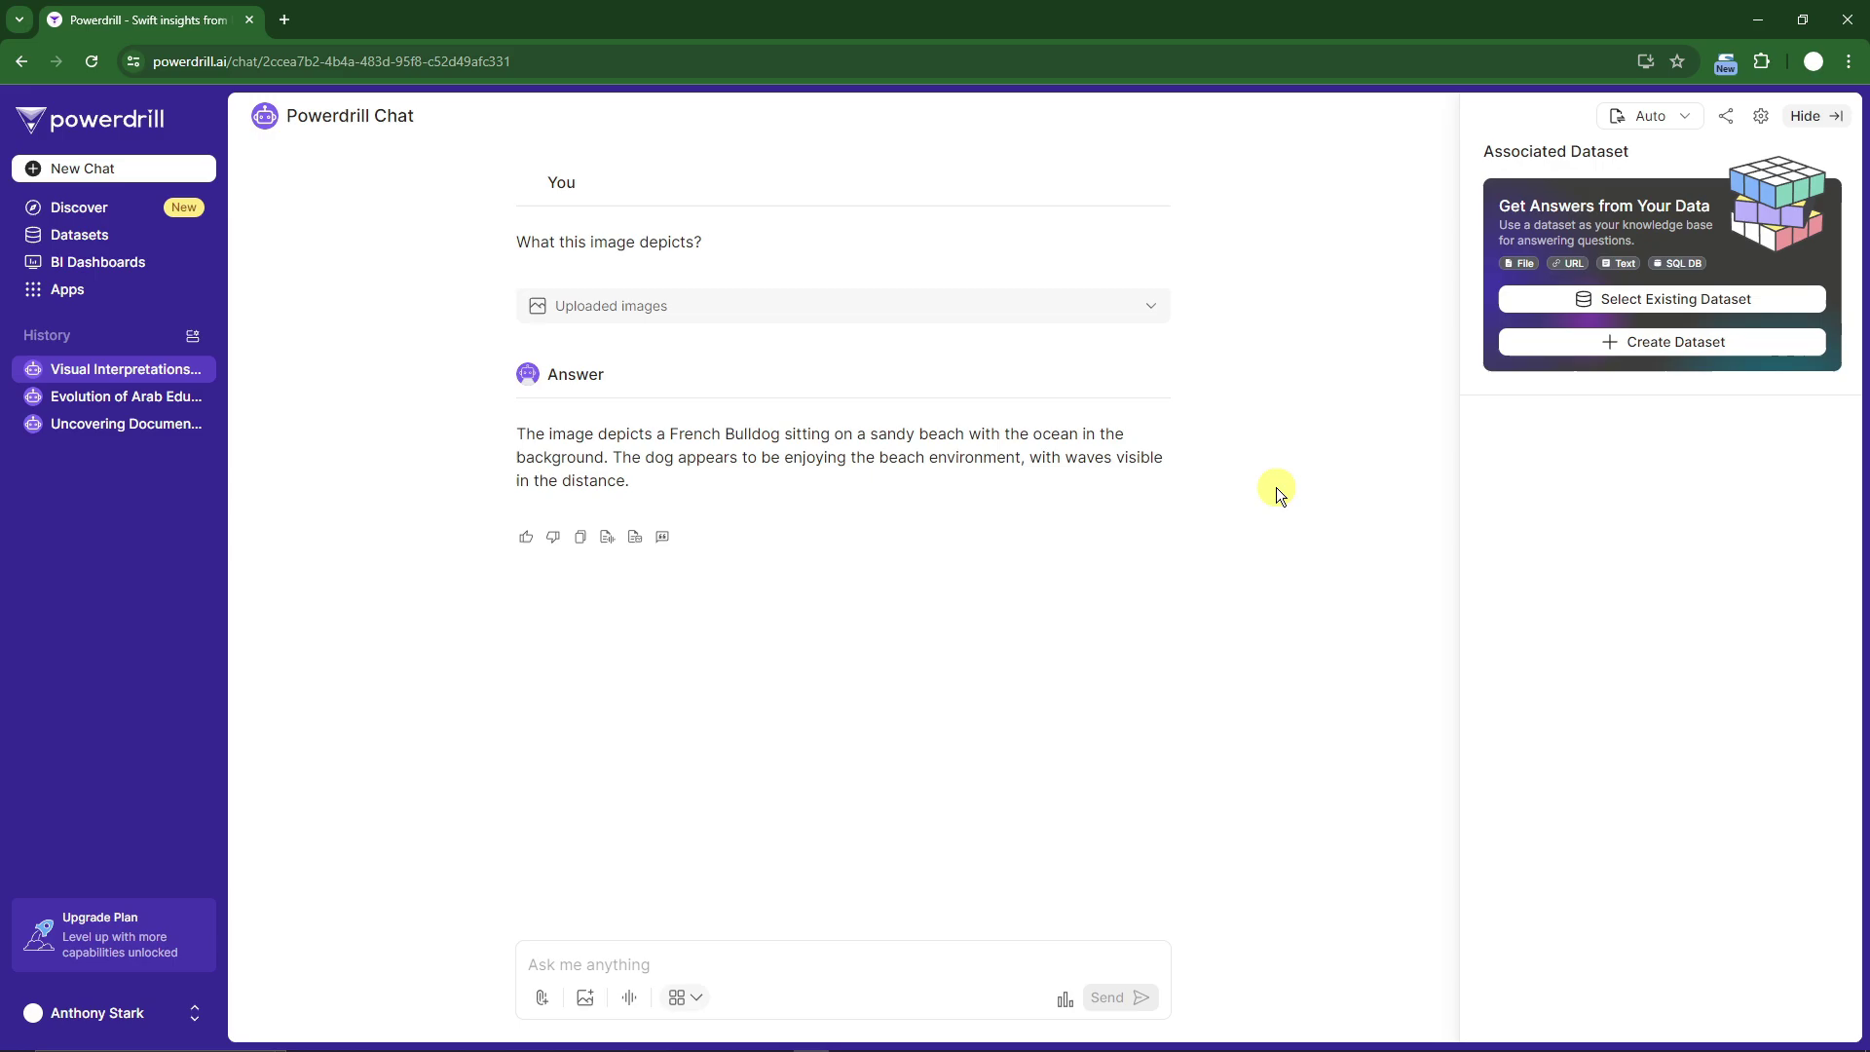
click(849, 1035)
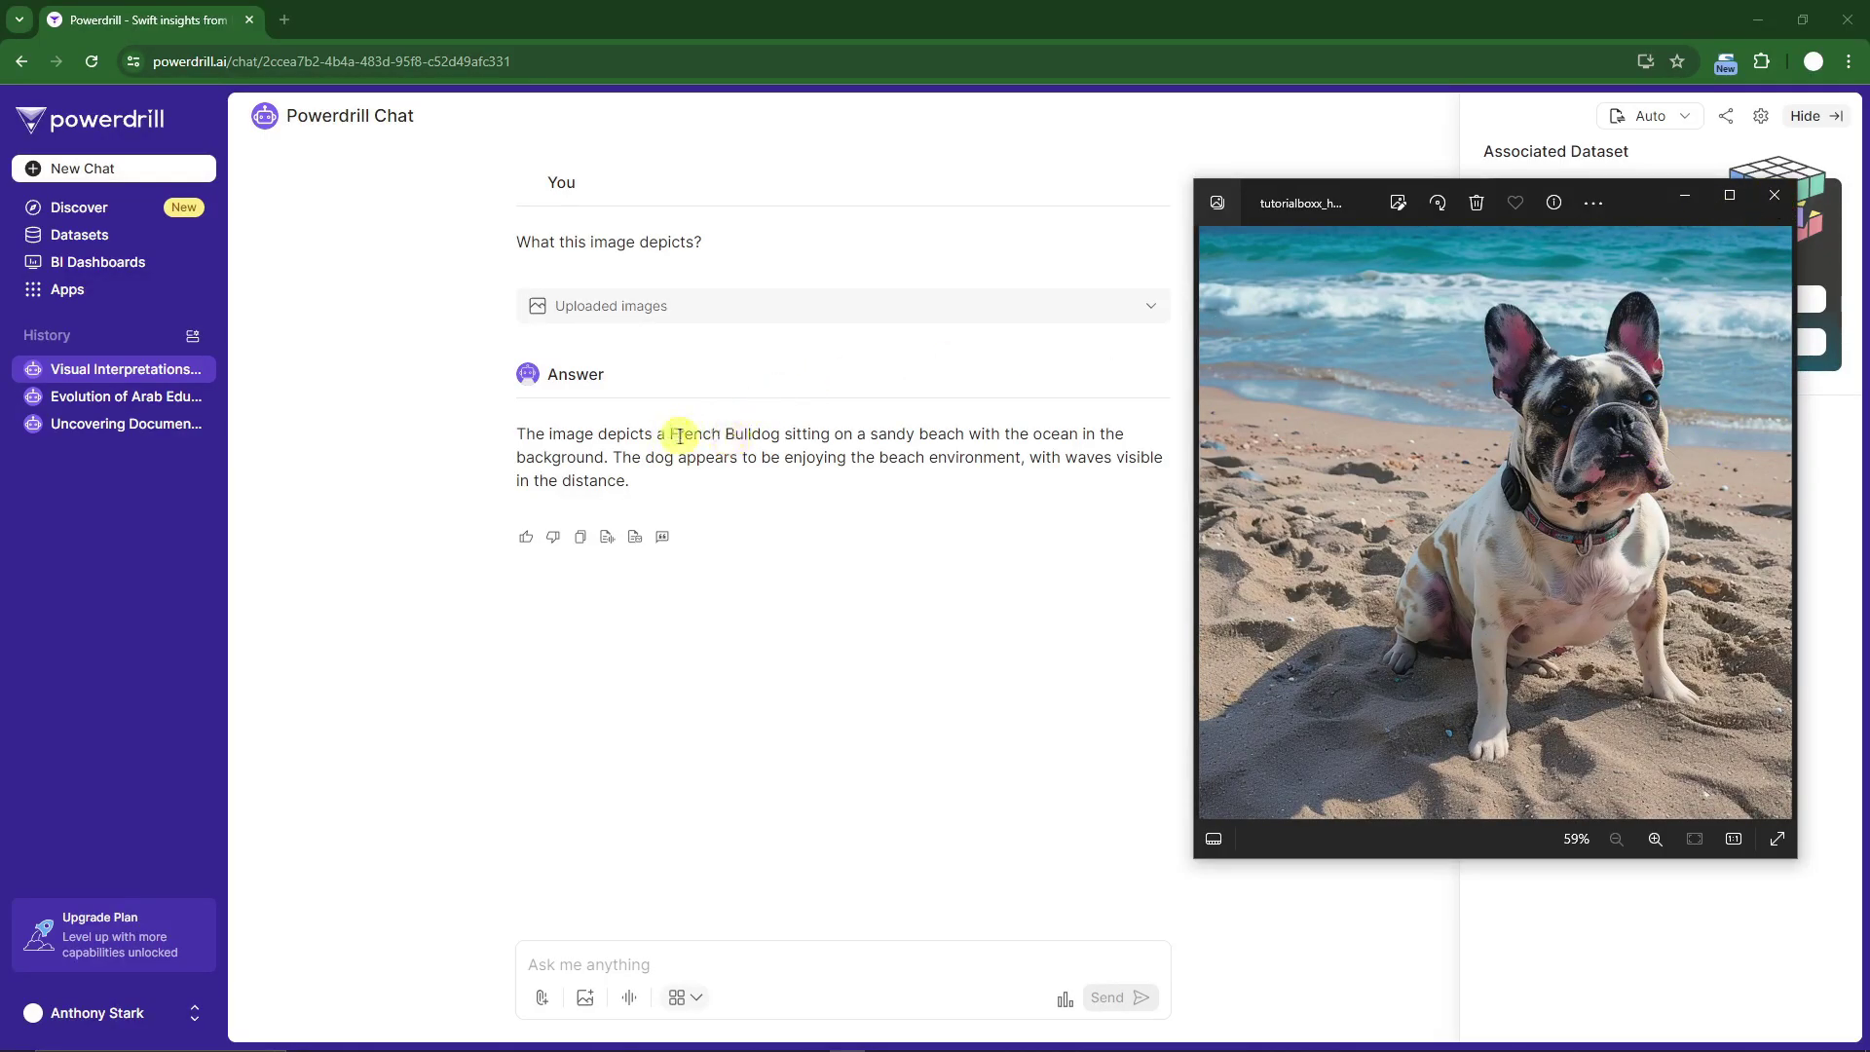
click(1773, 196)
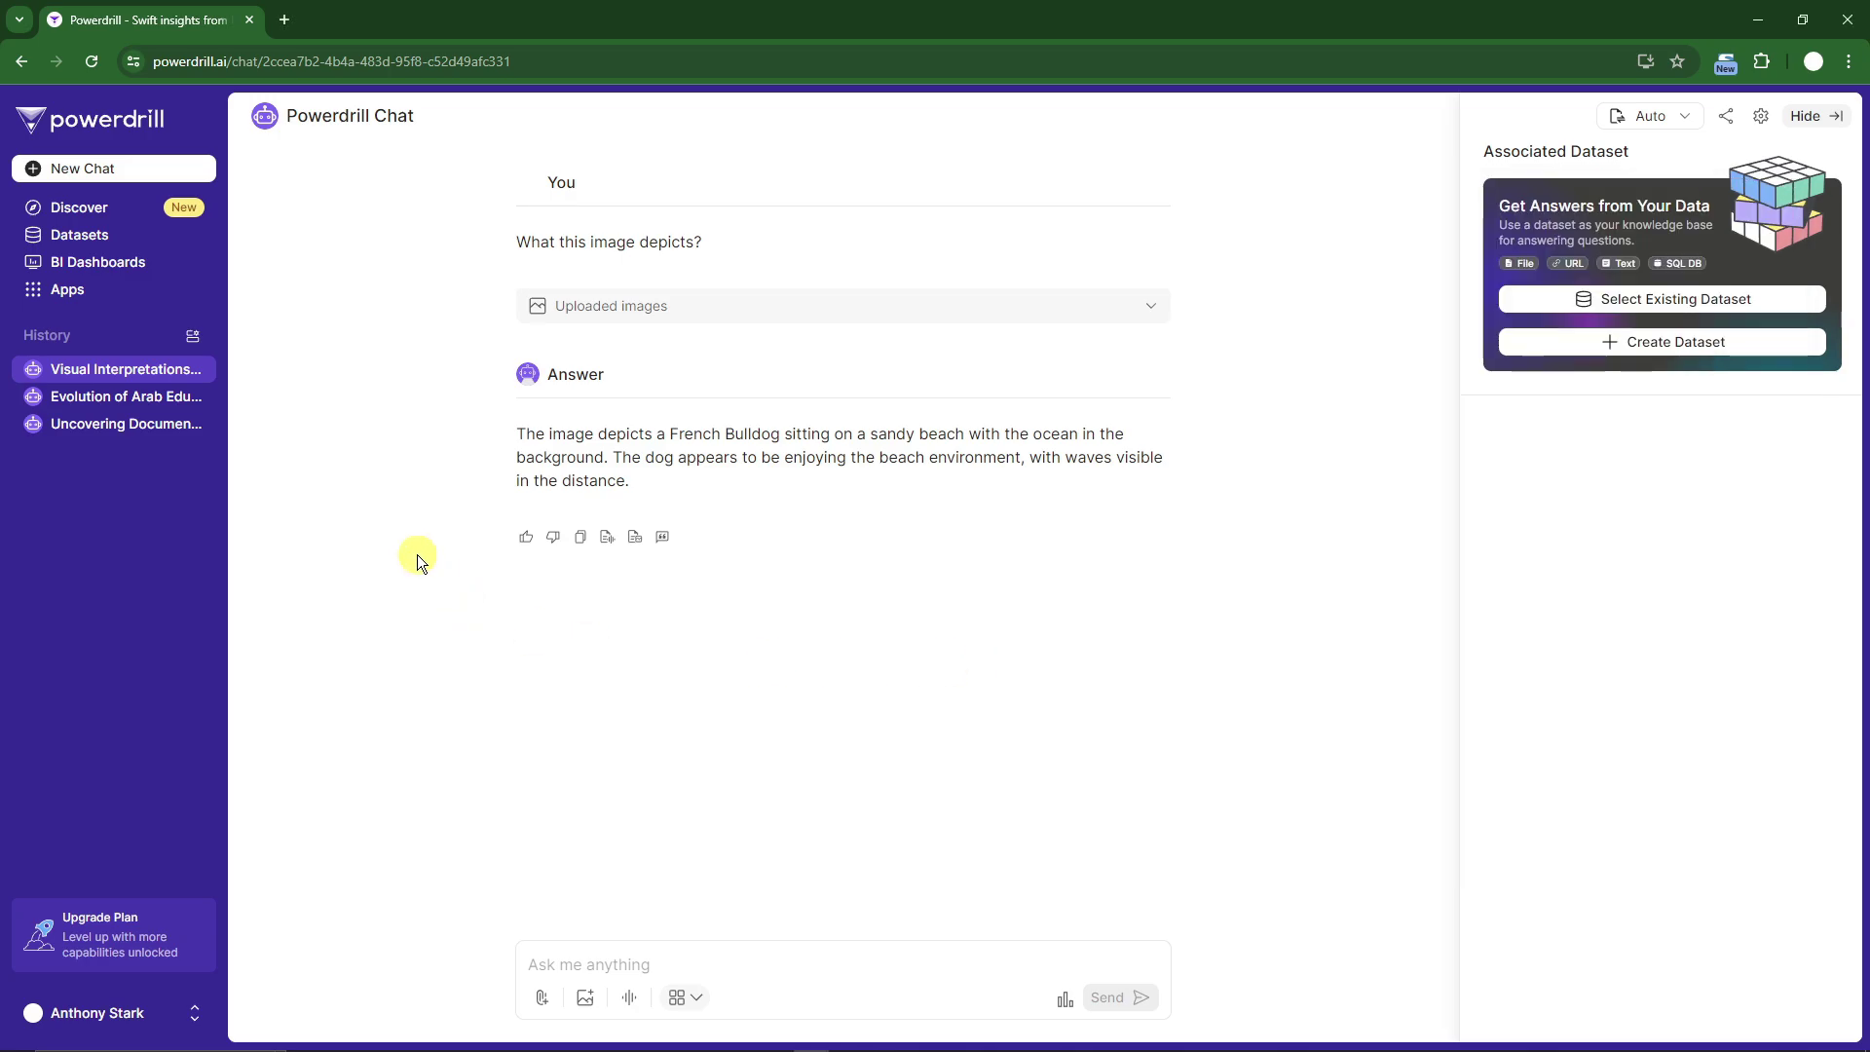
- Start a new chat and browse the Discover feed of recommended arXiv papers
click(78, 167)
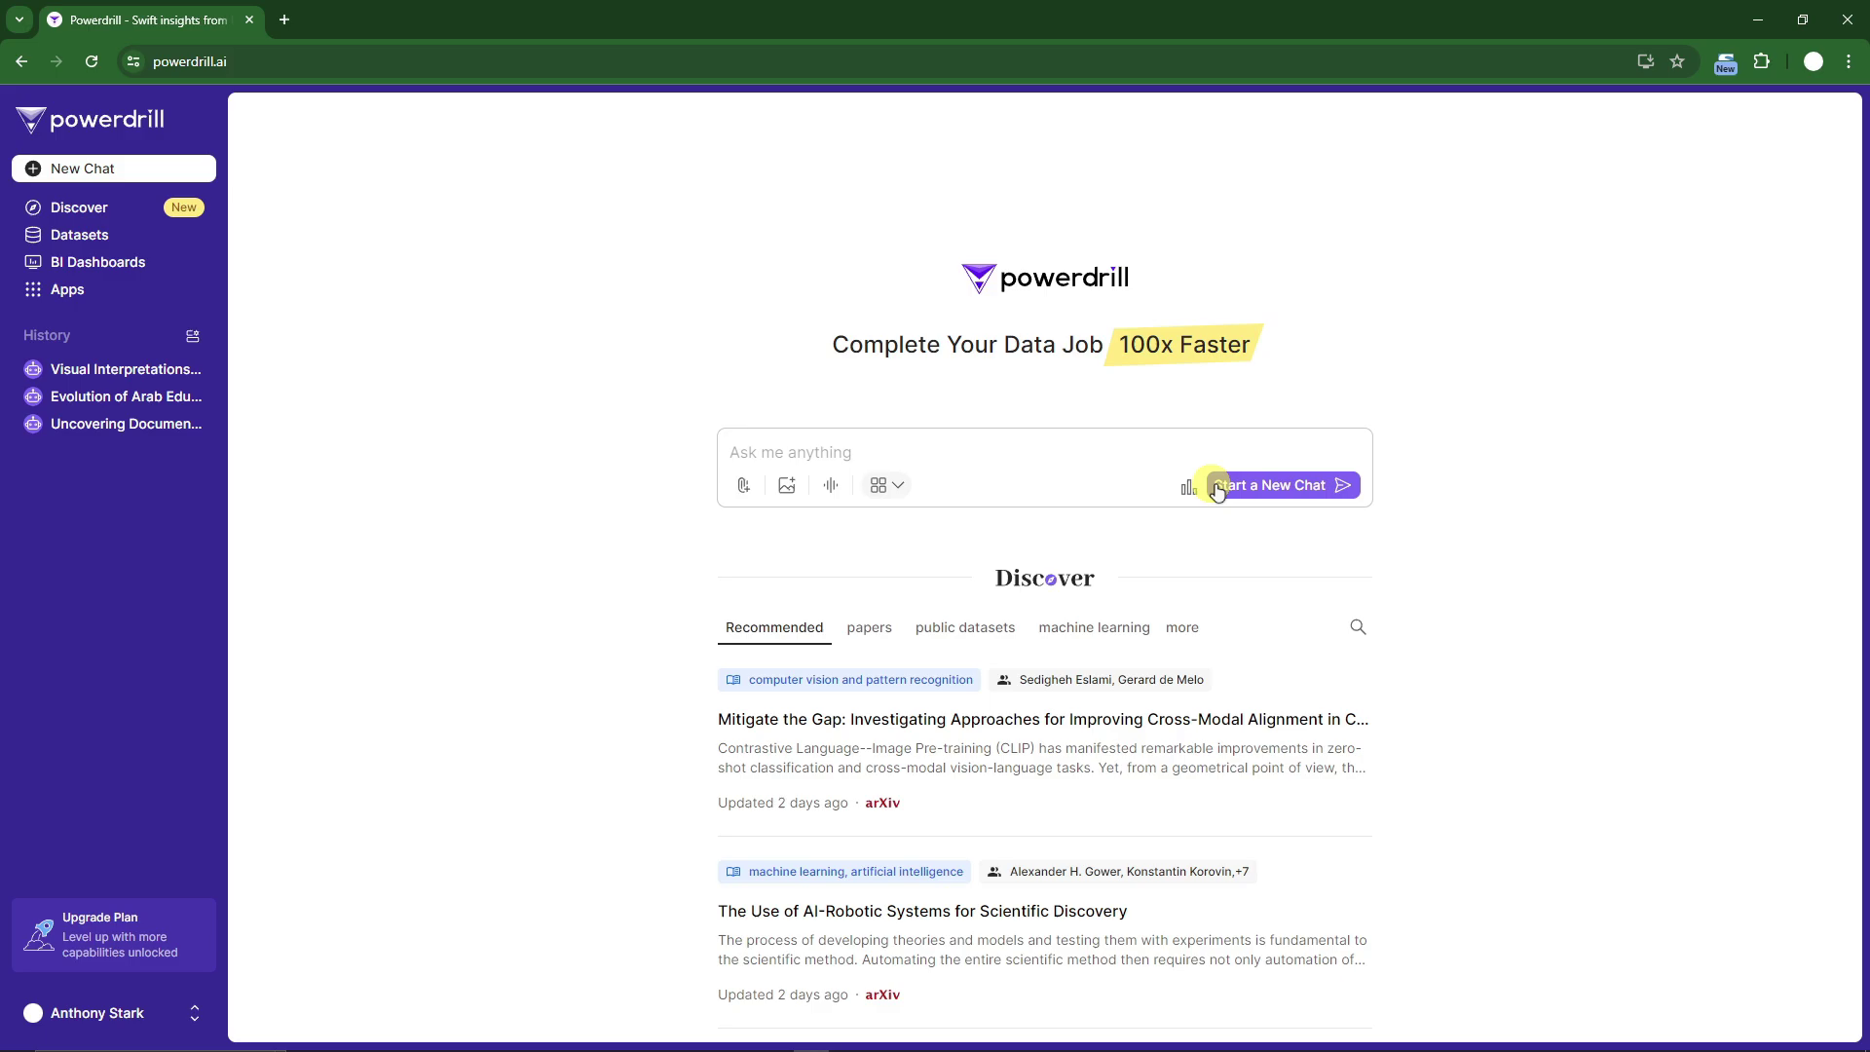
scroll(1557, 696, down, 2)
scroll(1558, 695, down, 7)
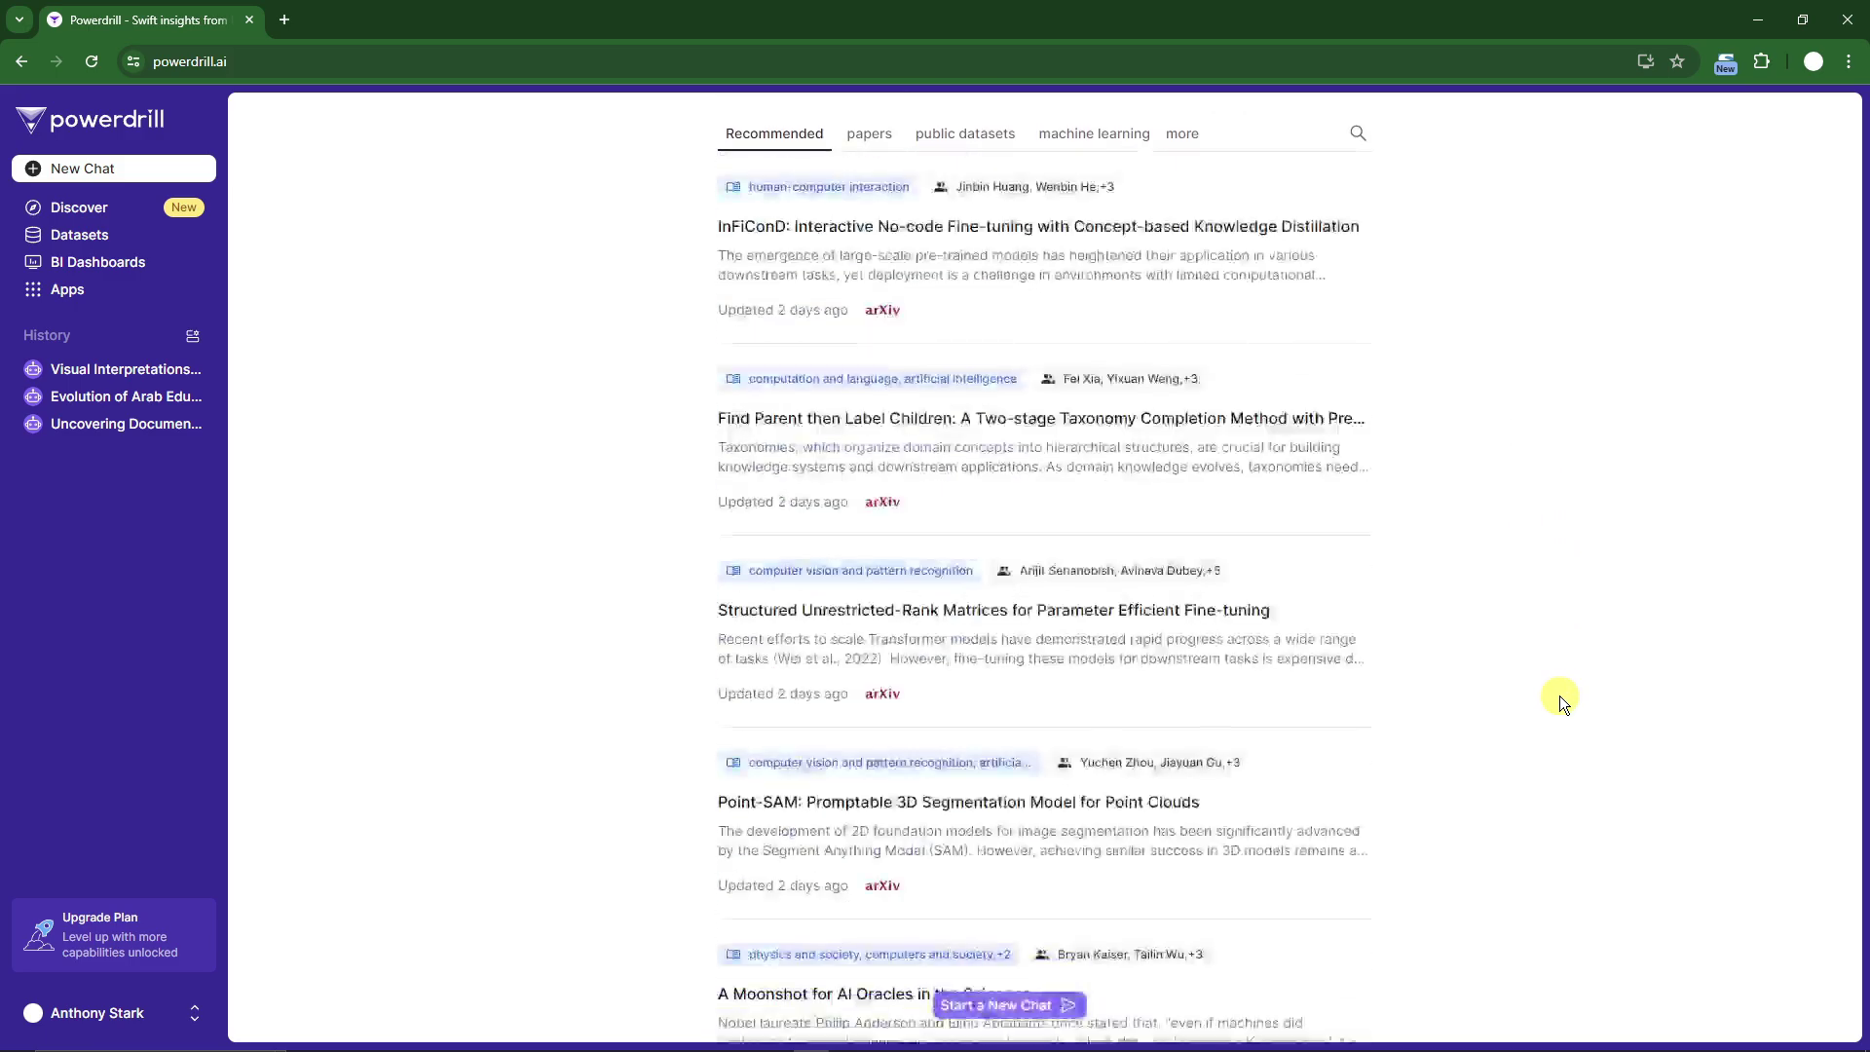
scroll(1557, 696, up, 9)
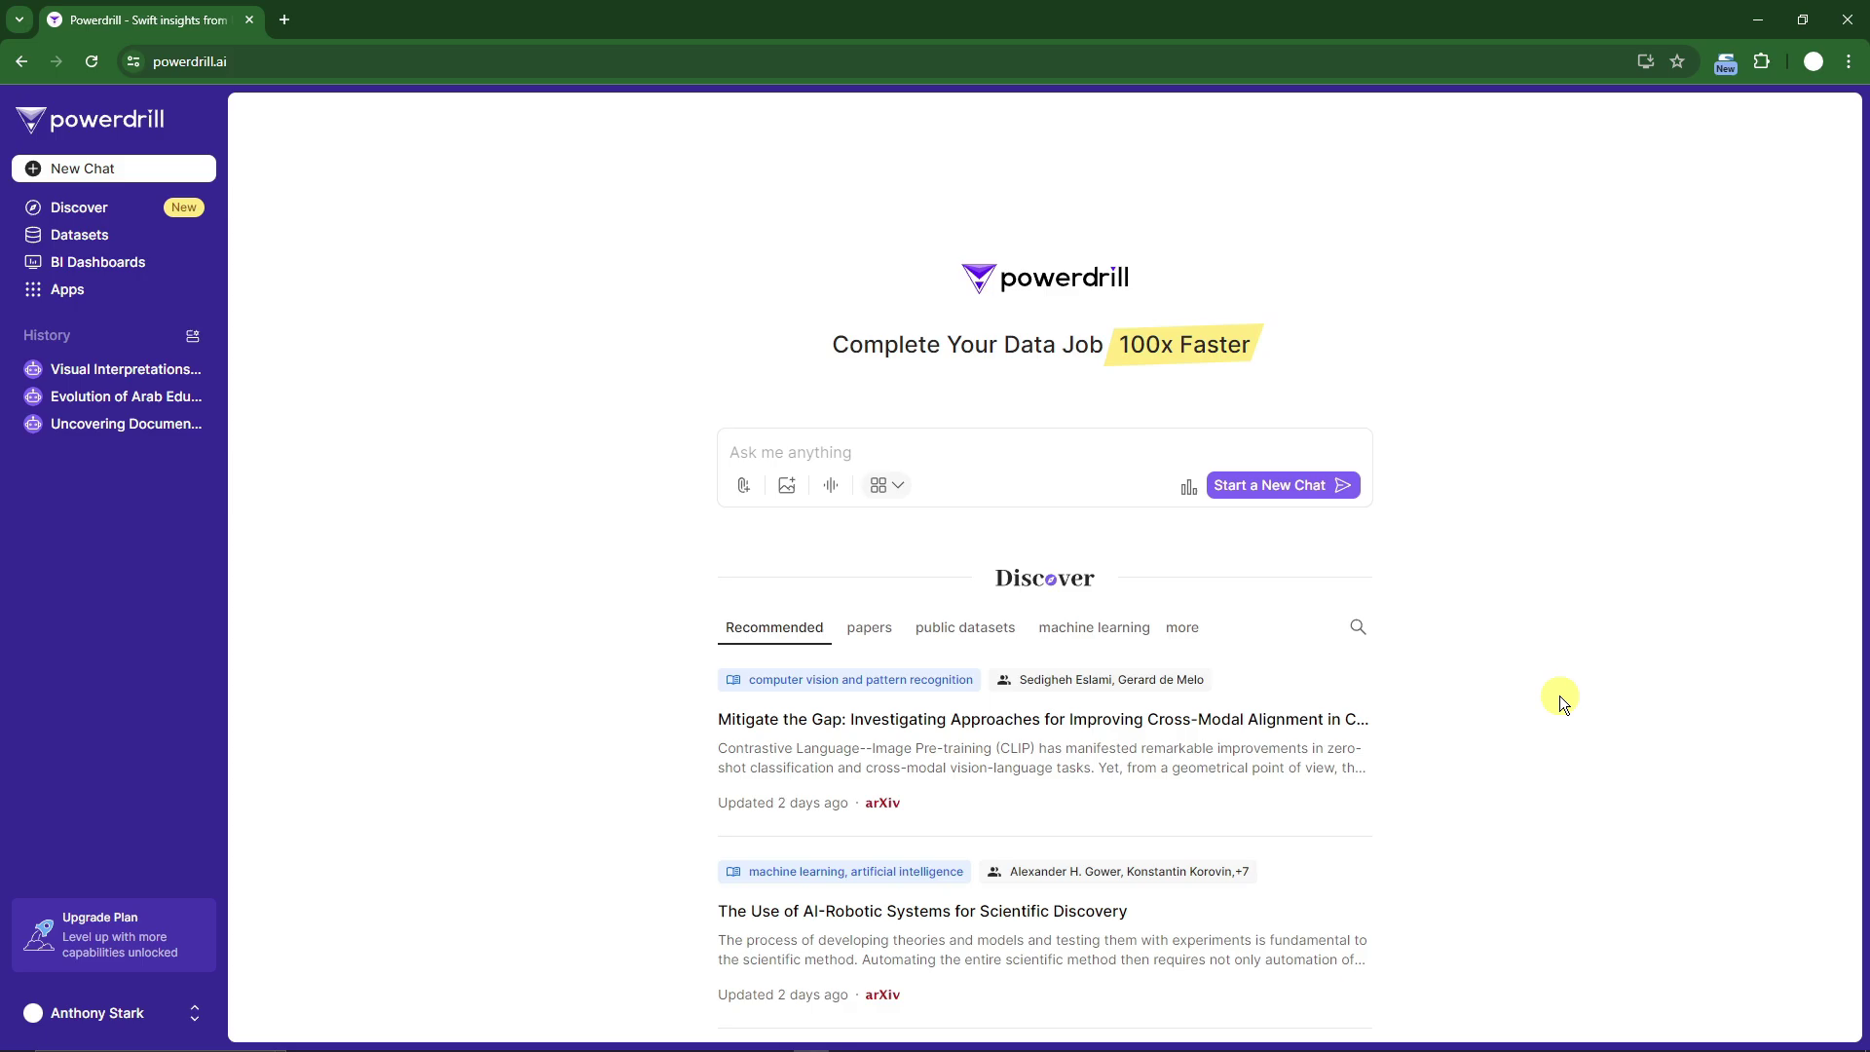
scroll(1557, 696, down, 15)
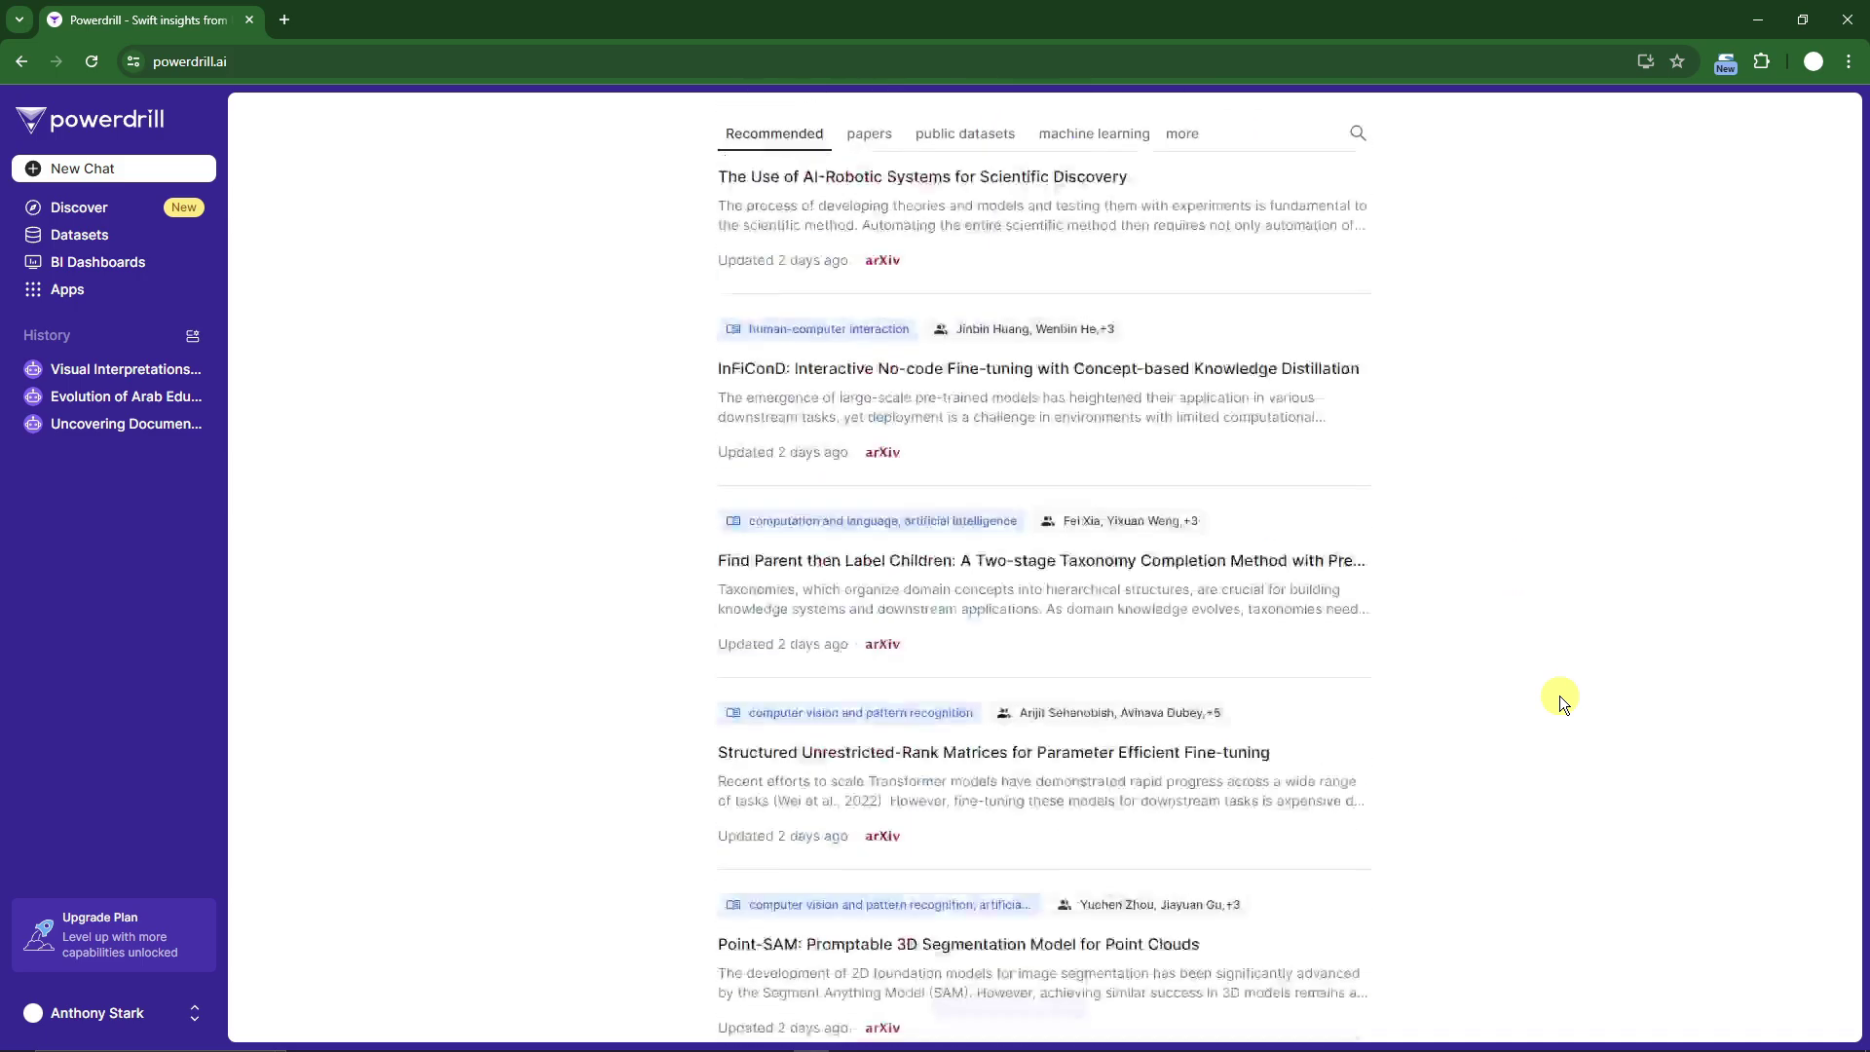
scroll(1558, 695, down, 8)
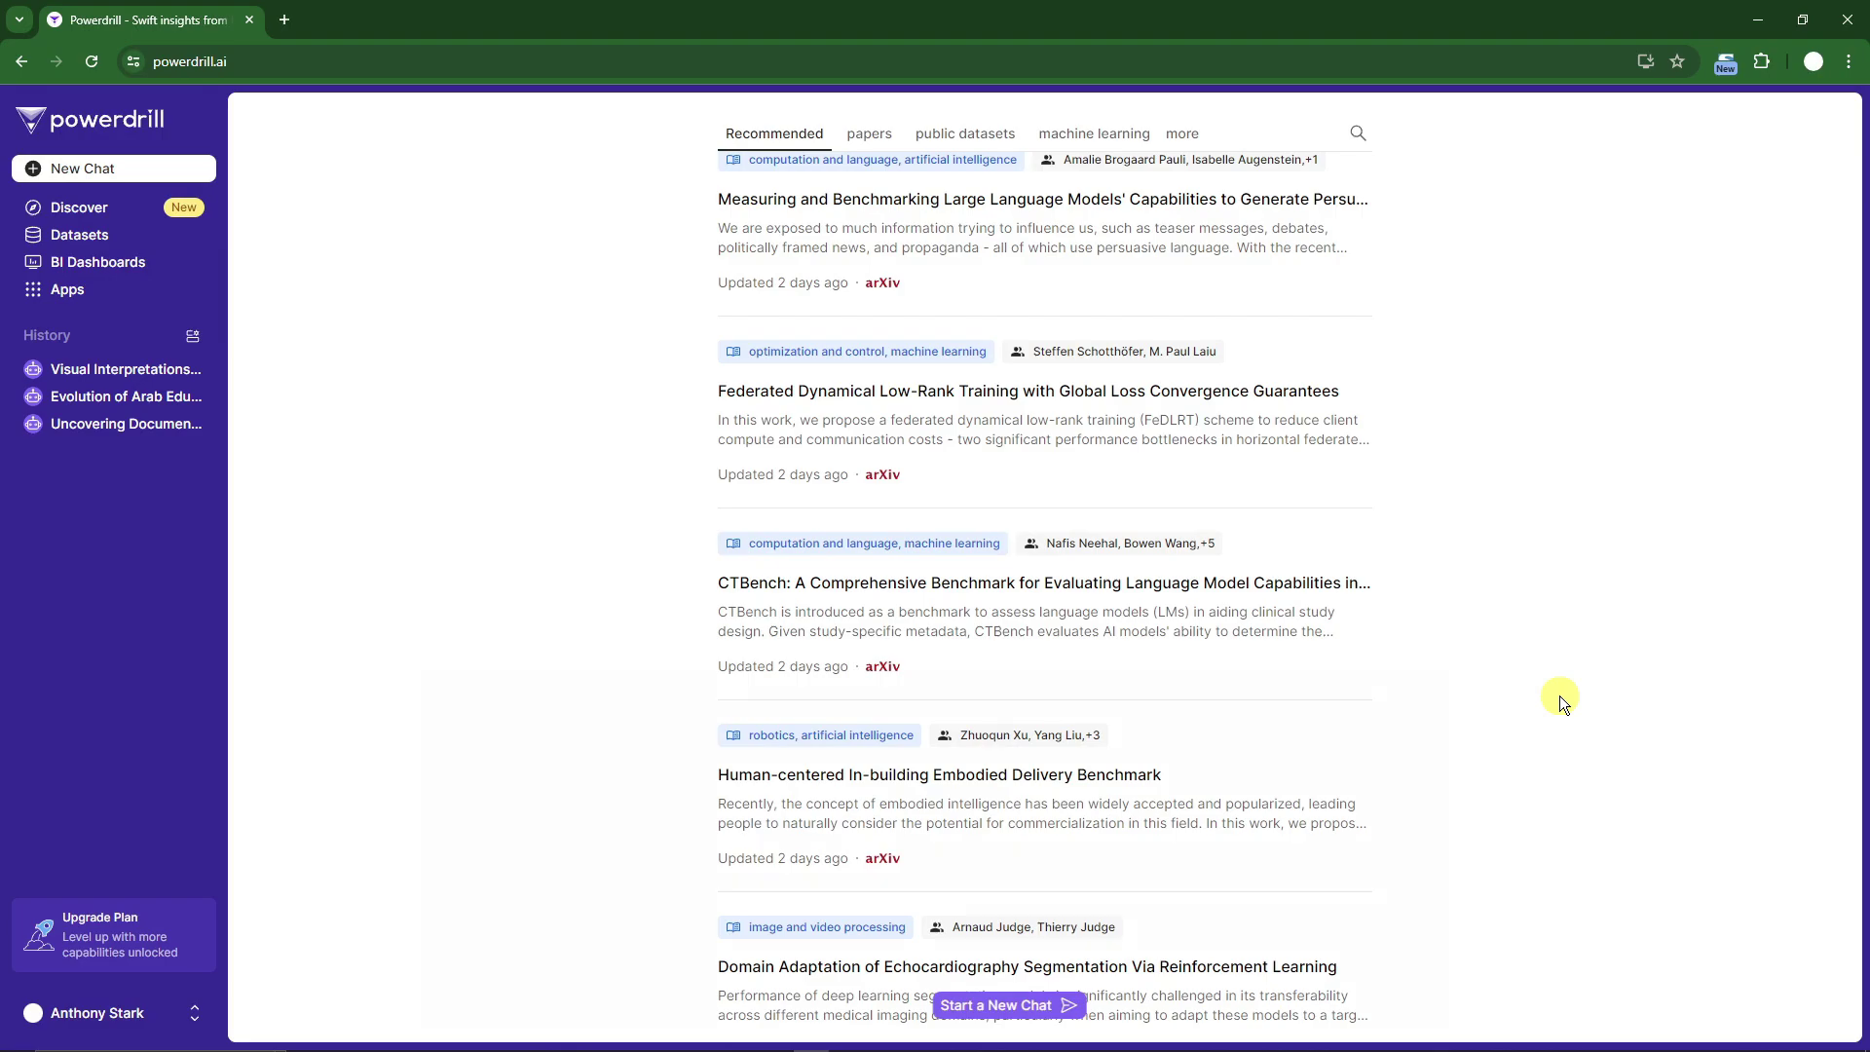
scroll(1558, 695, down, 12)
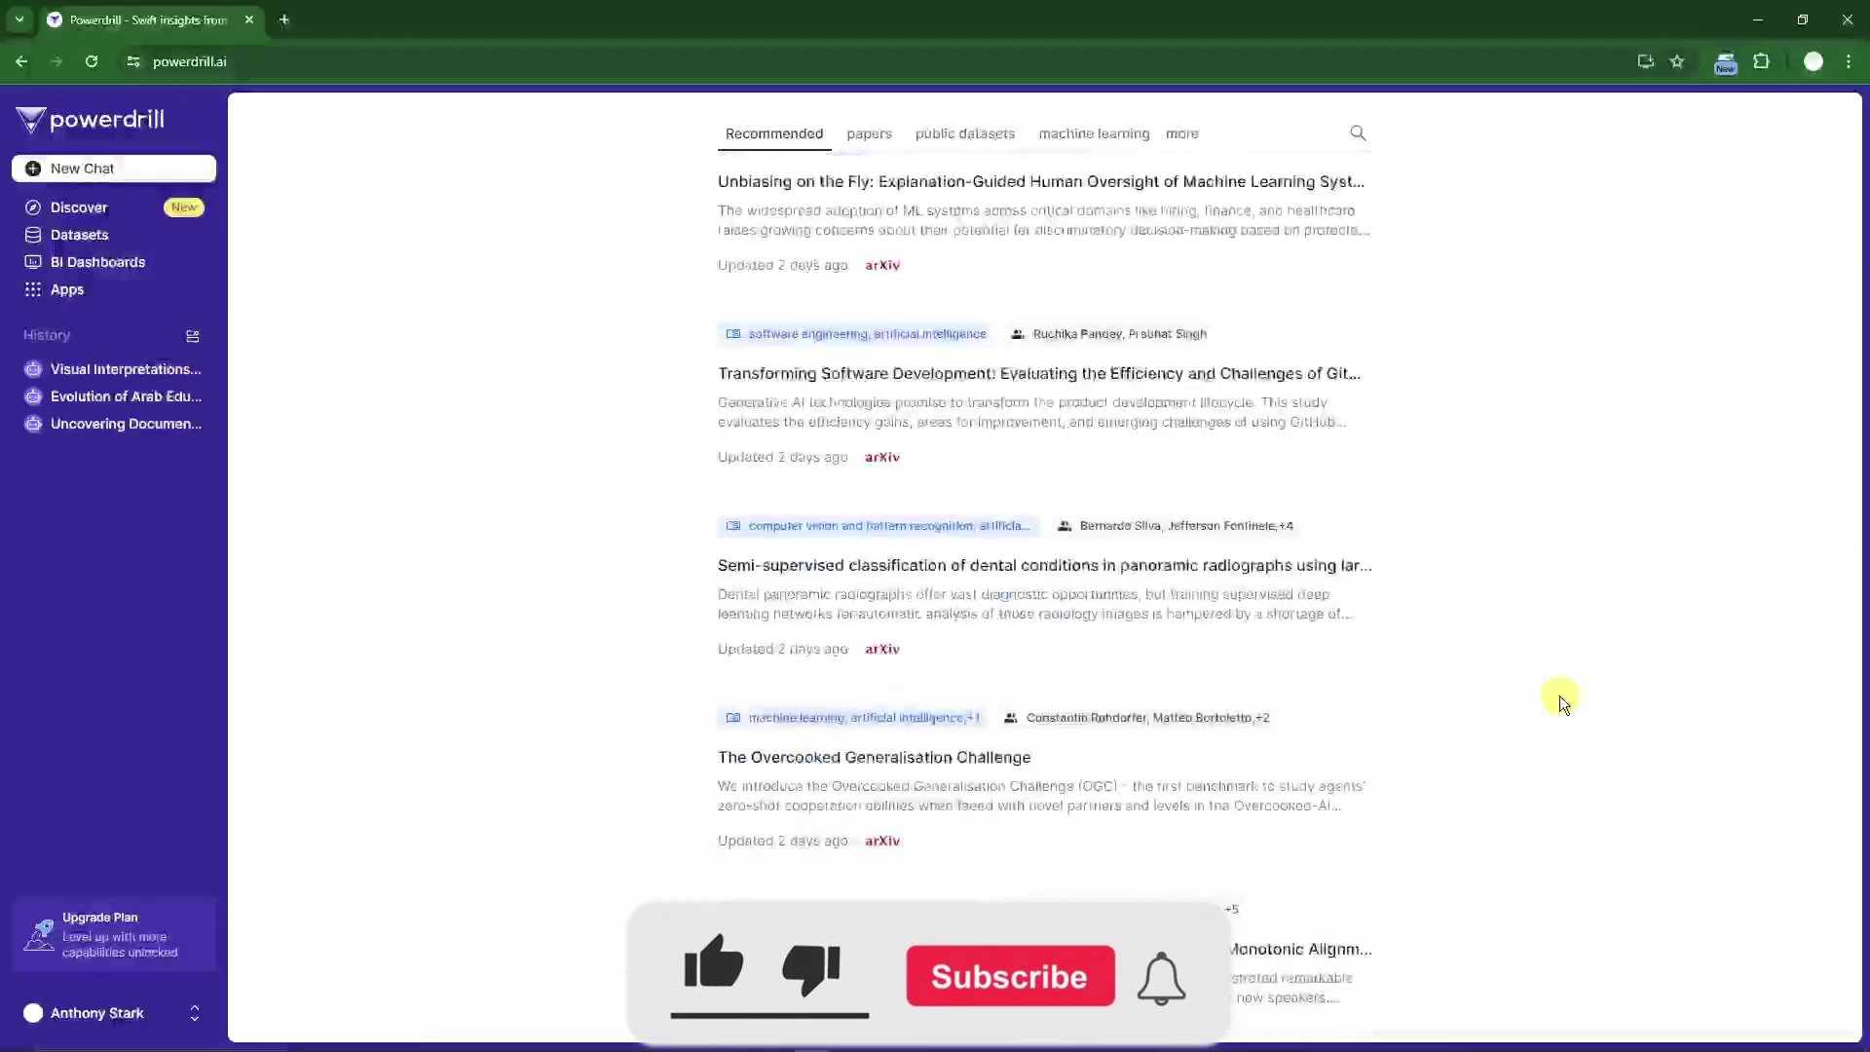
scroll(1568, 681, down, 3)
scroll(1574, 652, down, 4)
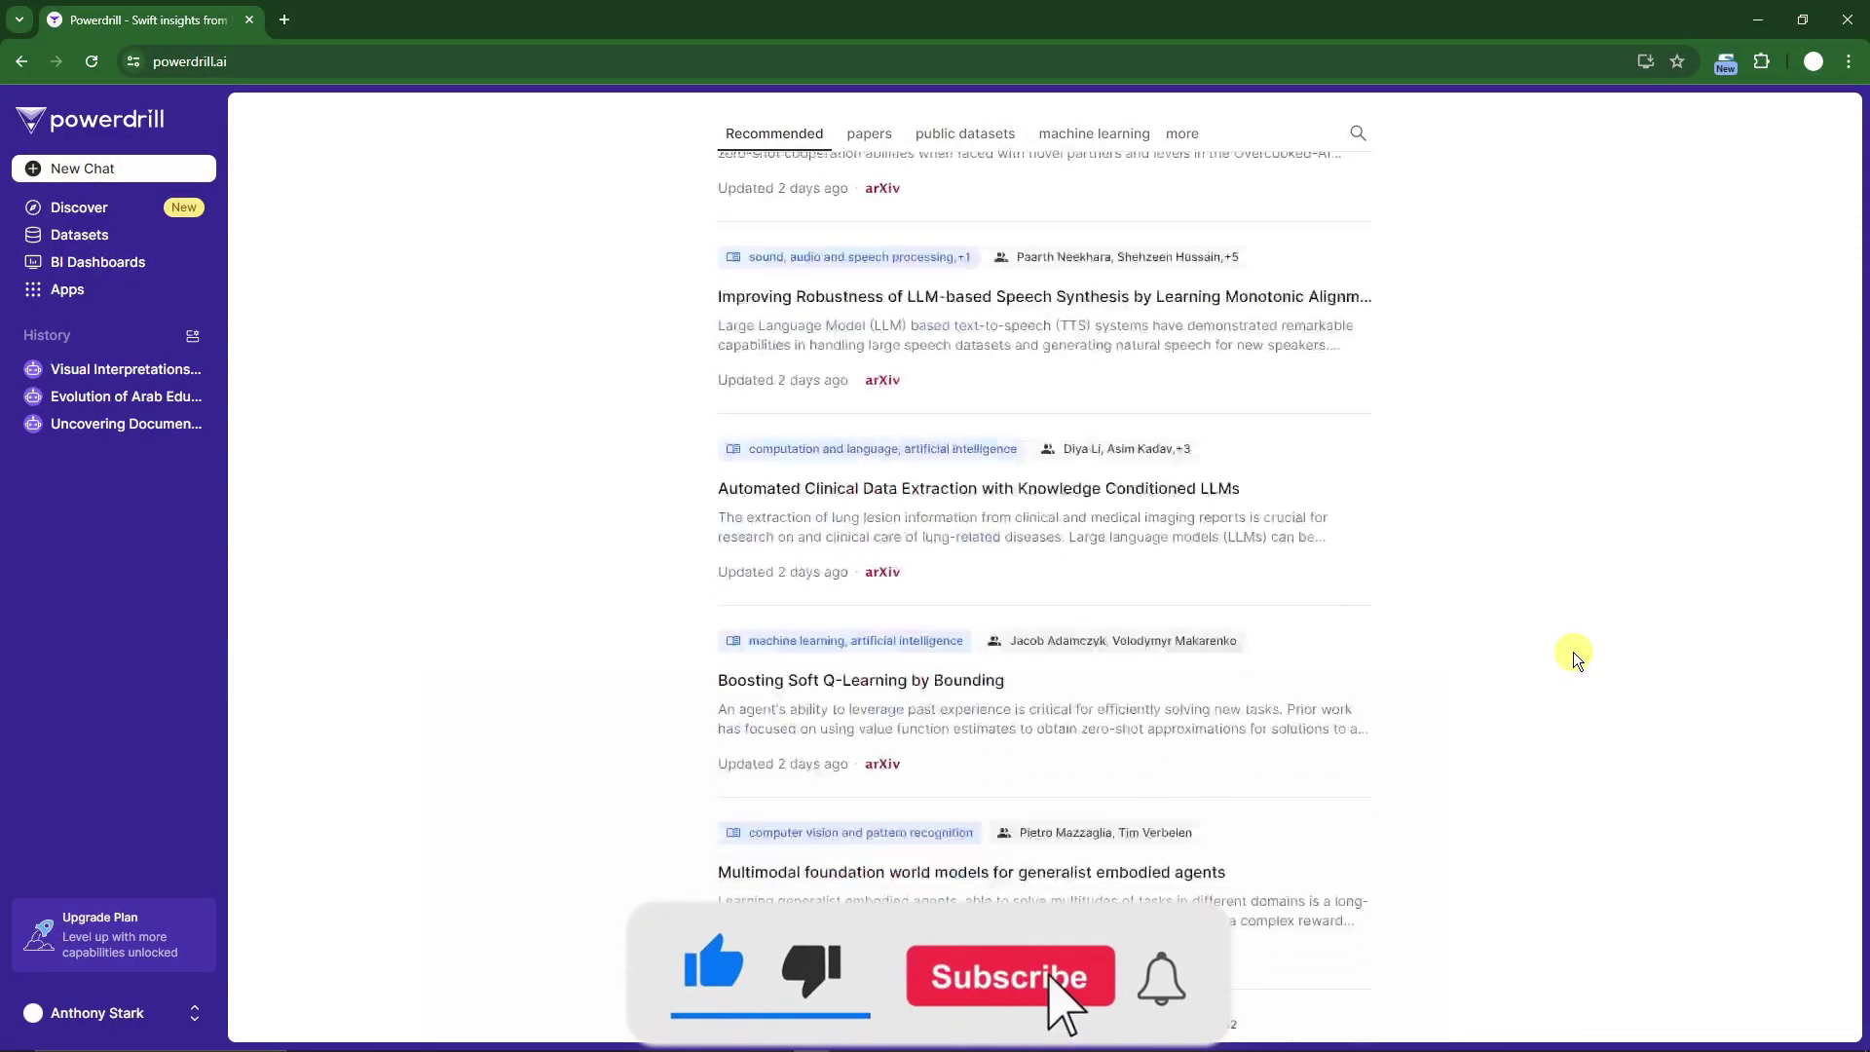